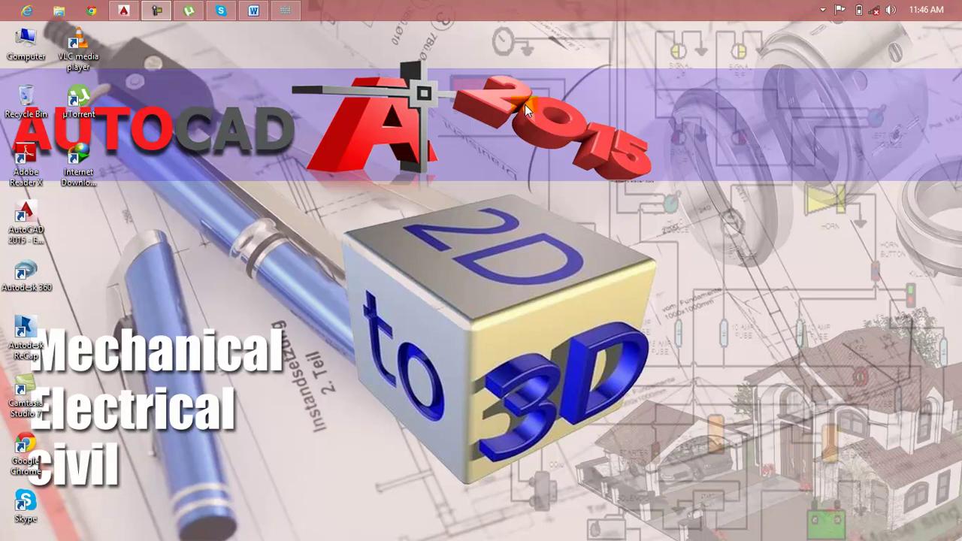
Turn off Show desktop icons from the desktop's View context menu.
right_click(523, 104)
mouse_move(557, 114)
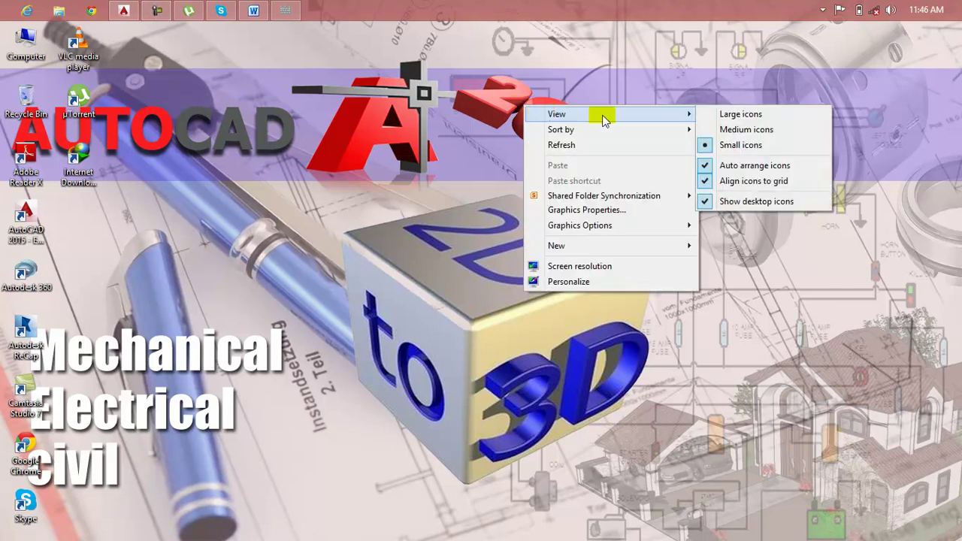
click(742, 201)
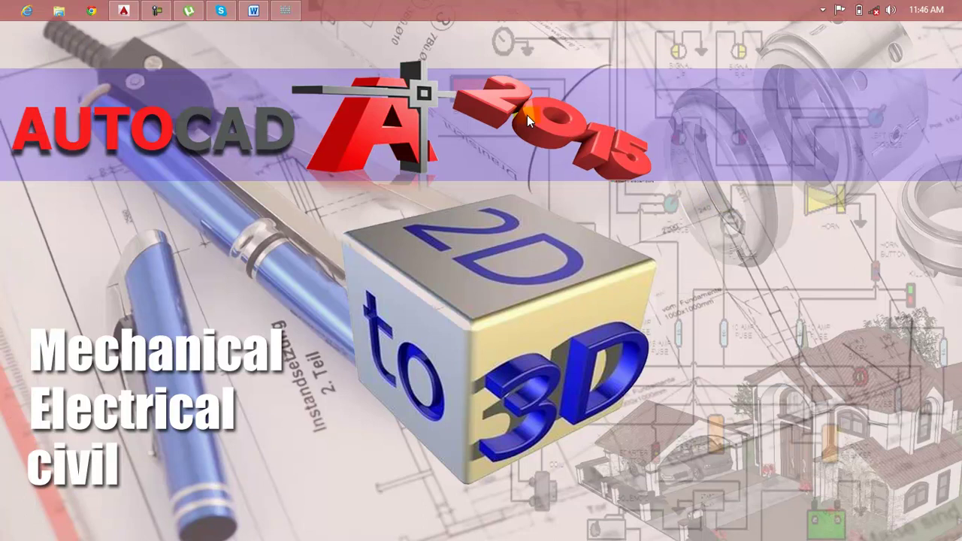
Restore the AutoCAD Lesson 90 Surface Modeling document in Word.
click(254, 10)
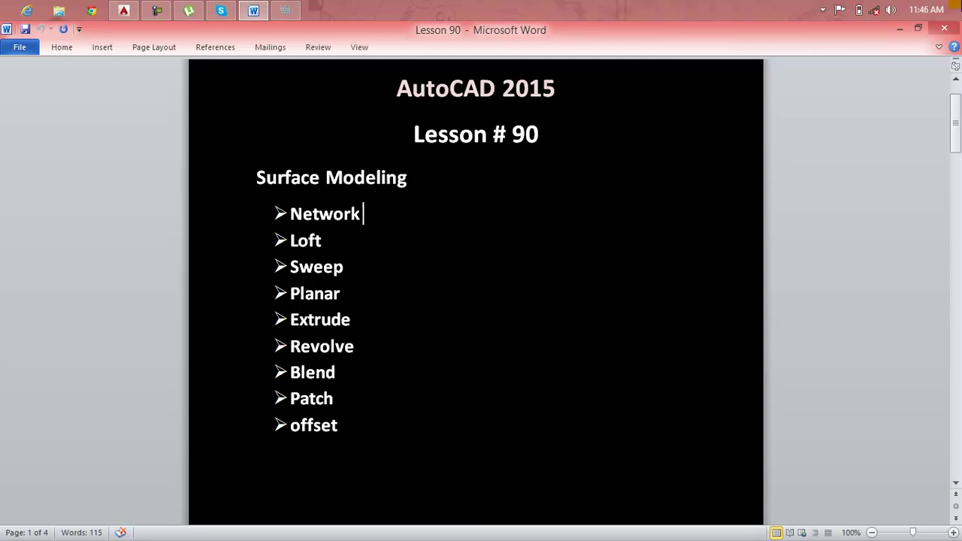
Switch to AutoCAD's blank Drawing1 and clear any active commands.
click(124, 10)
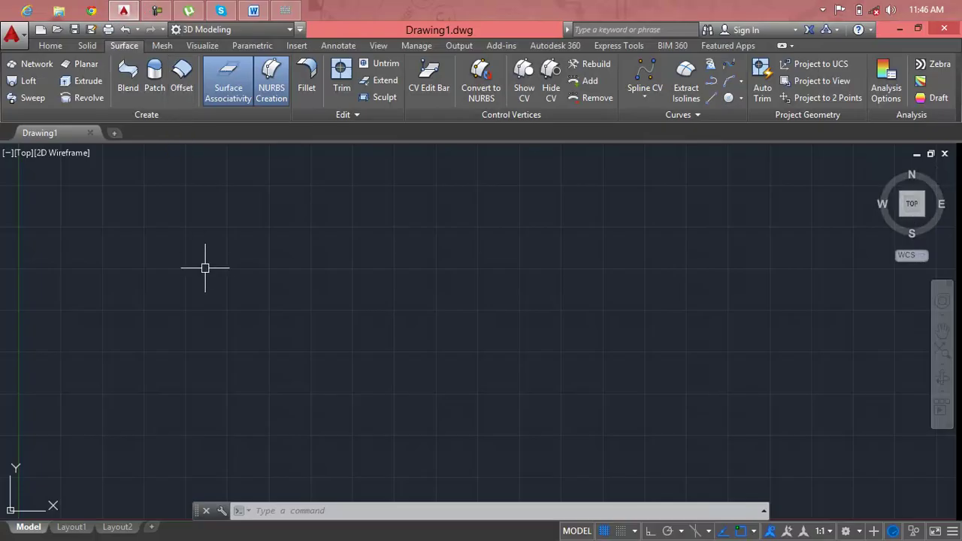
key(Escape)
key(Escape)
key(Escape)
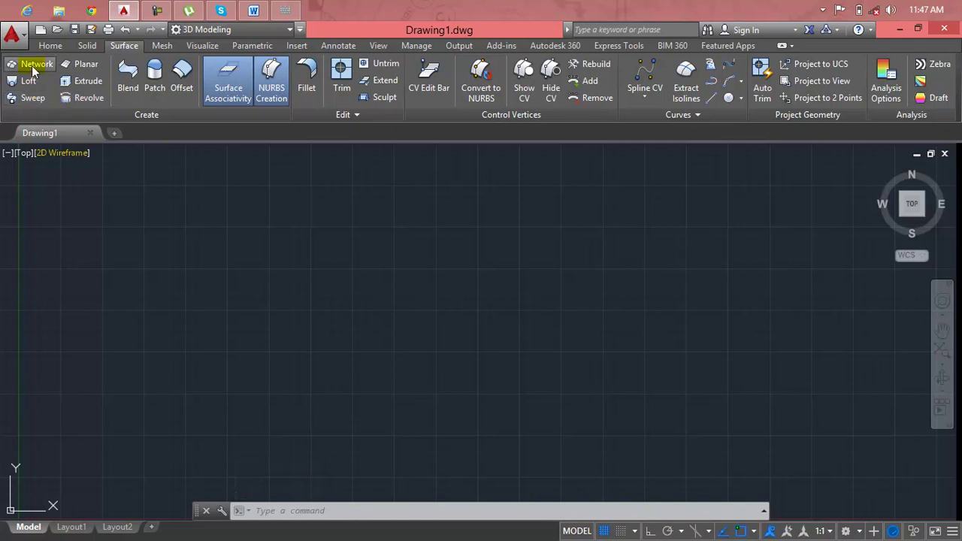
key(Escape)
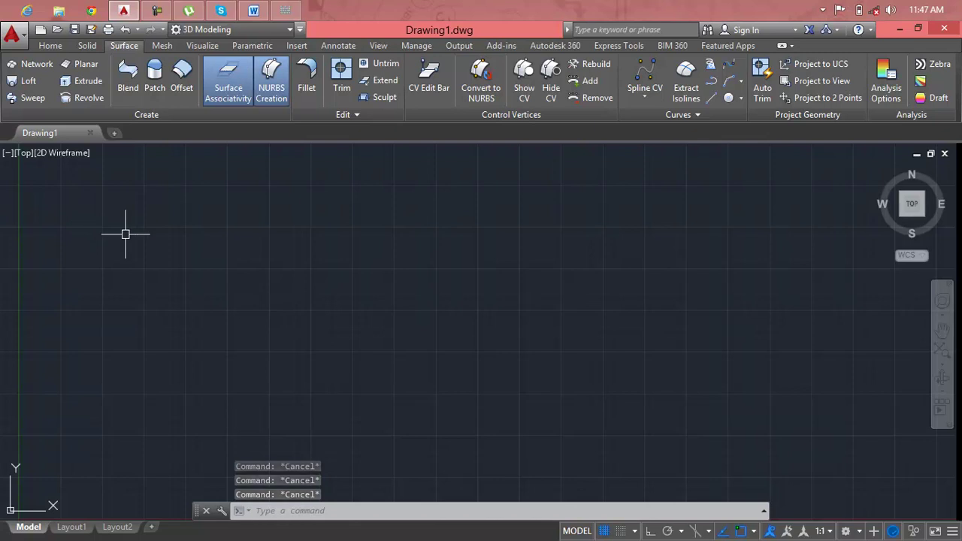
key(Escape)
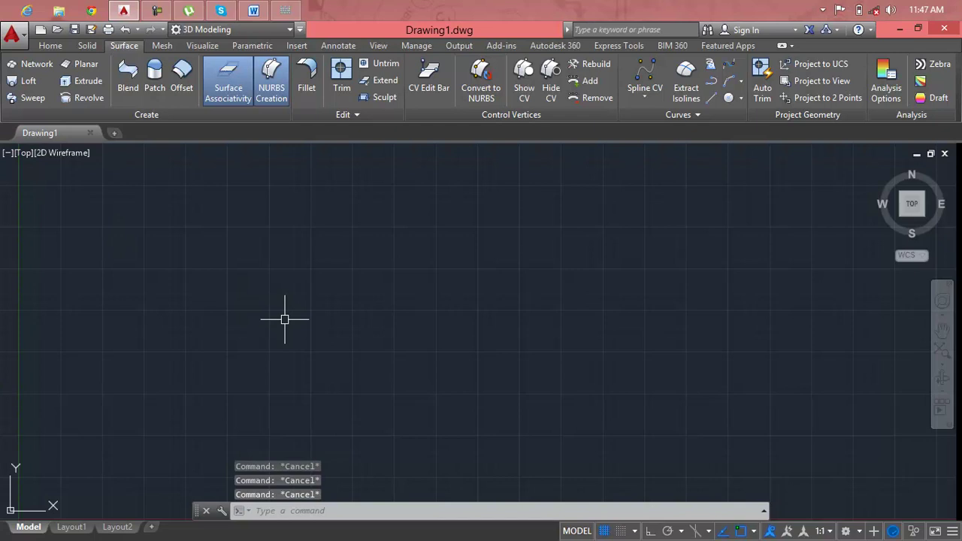
Draw the first wavy spline through four fit points.
text(spl)
key(Return)
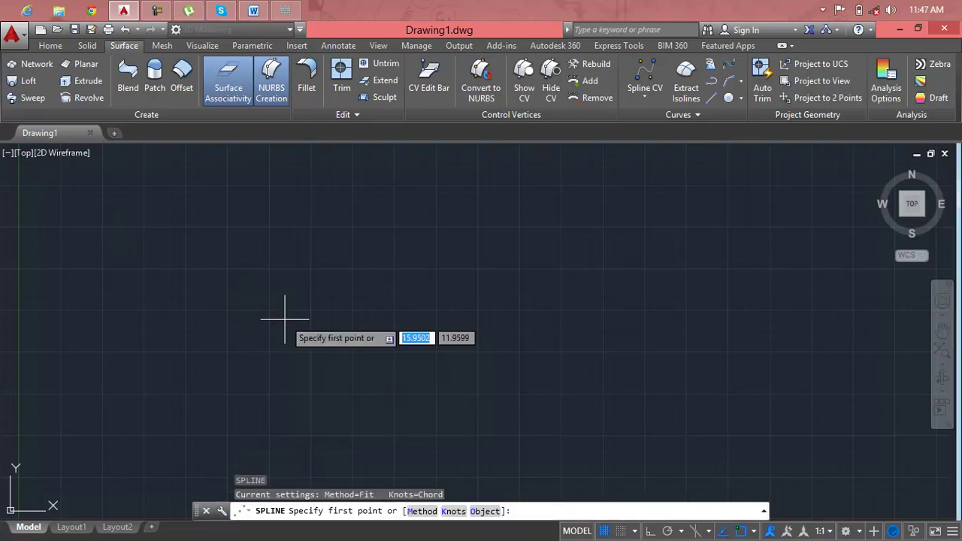
click(222, 355)
click(230, 273)
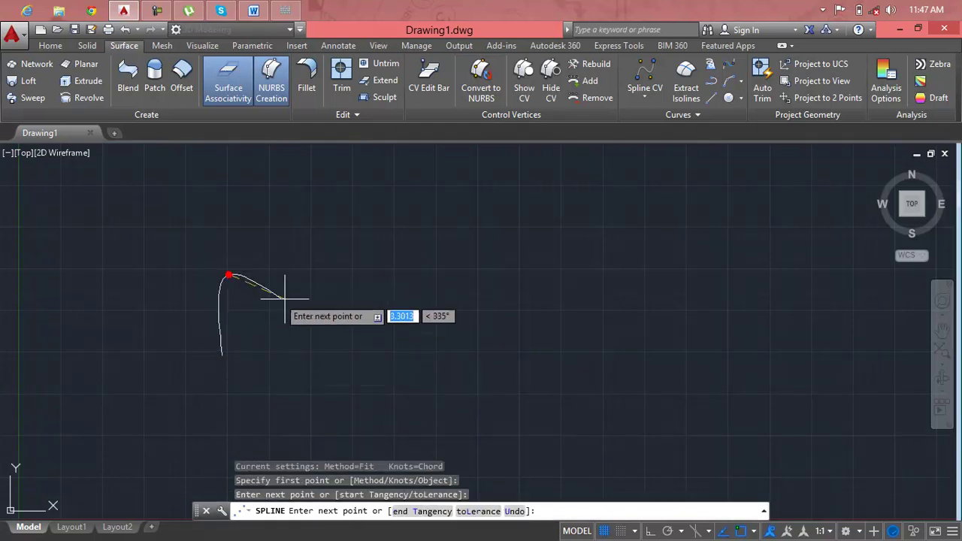
click(383, 347)
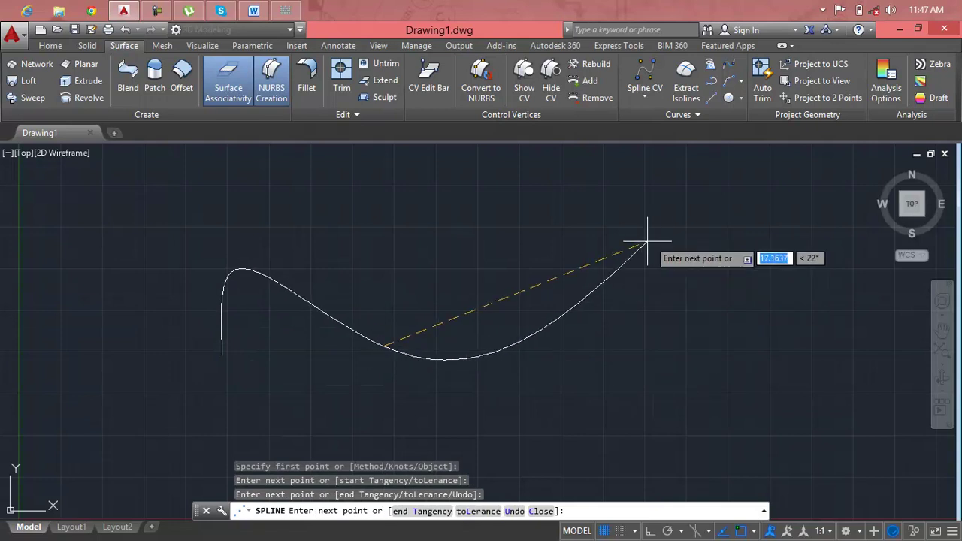
click(582, 276)
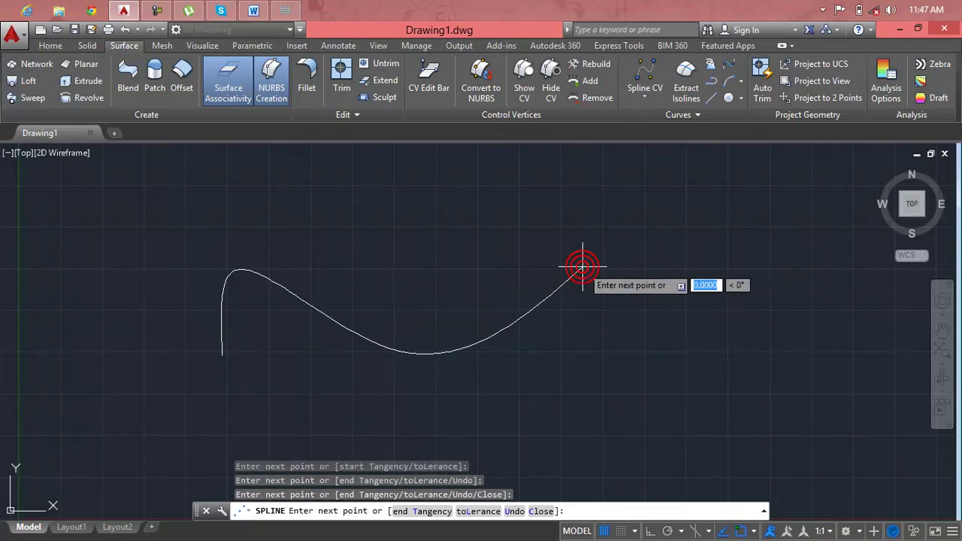
key(Return)
Draw a second wavy spline through five fit points.
scroll(501, 324, down, 2)
middle_drag(500, 329, 498, 236)
key(Return)
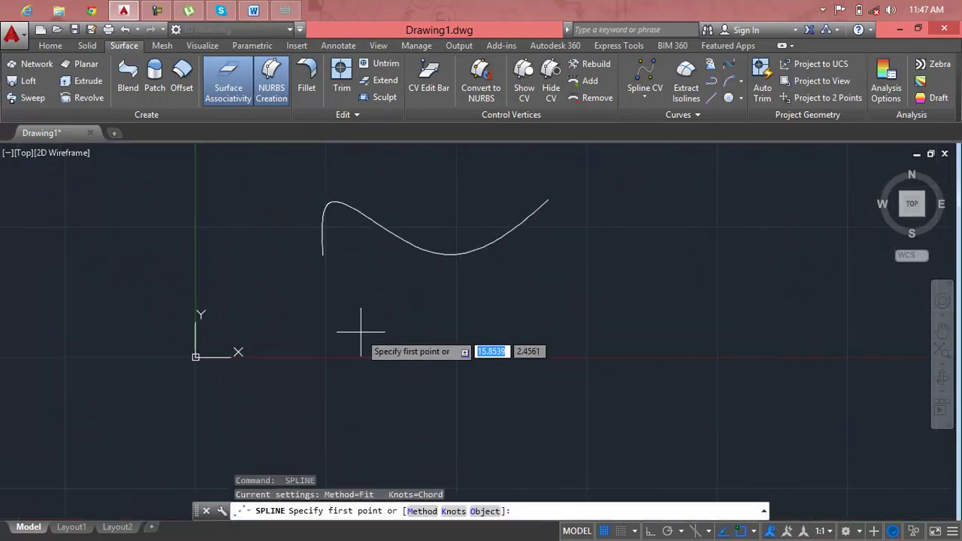
click(316, 338)
click(327, 277)
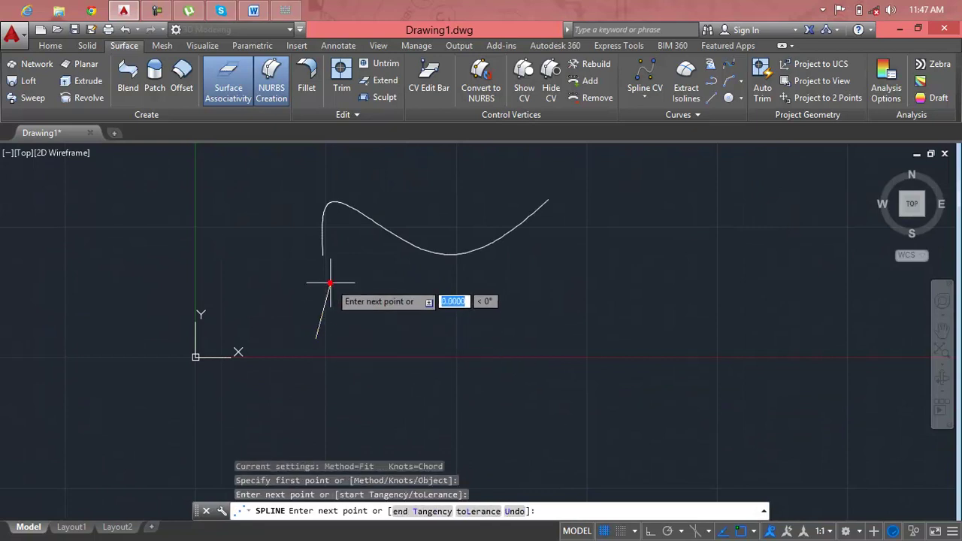
click(430, 331)
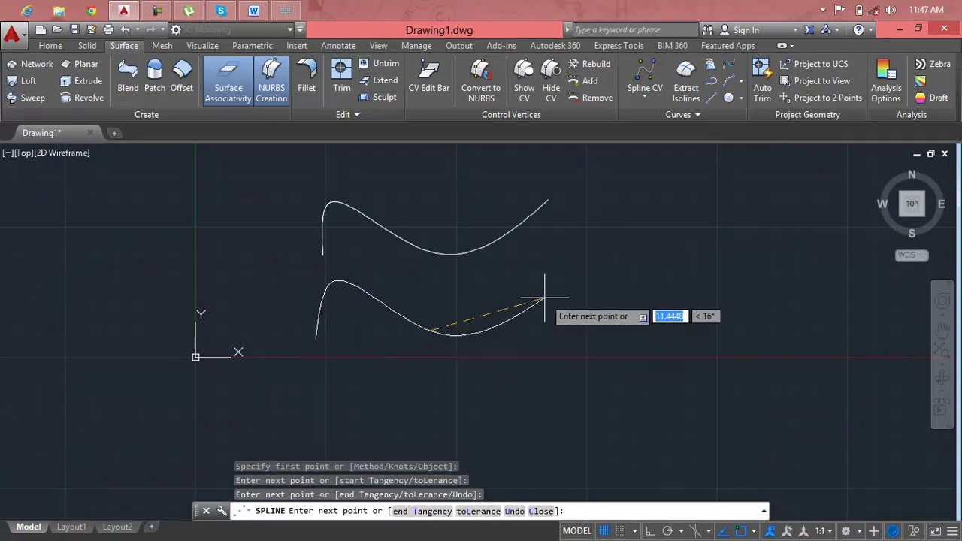
click(579, 273)
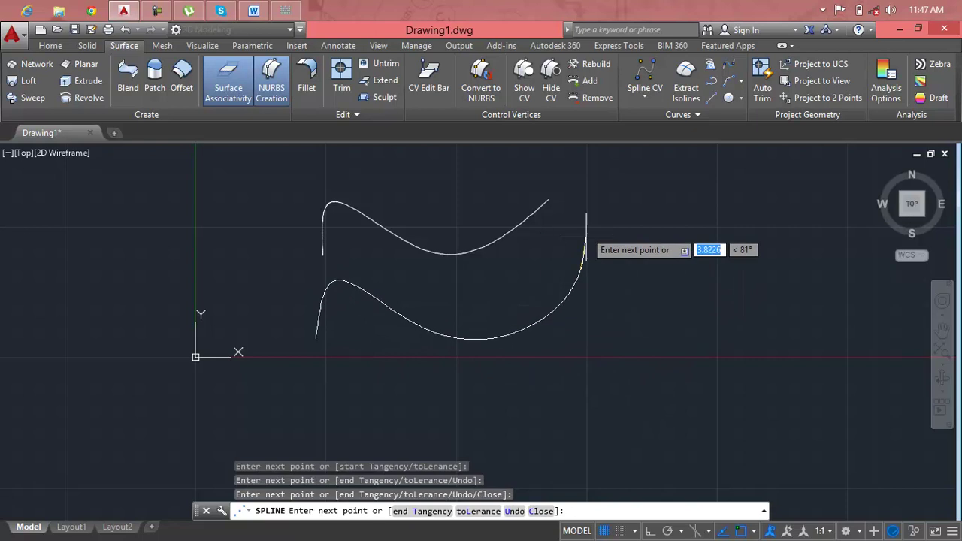
click(604, 291)
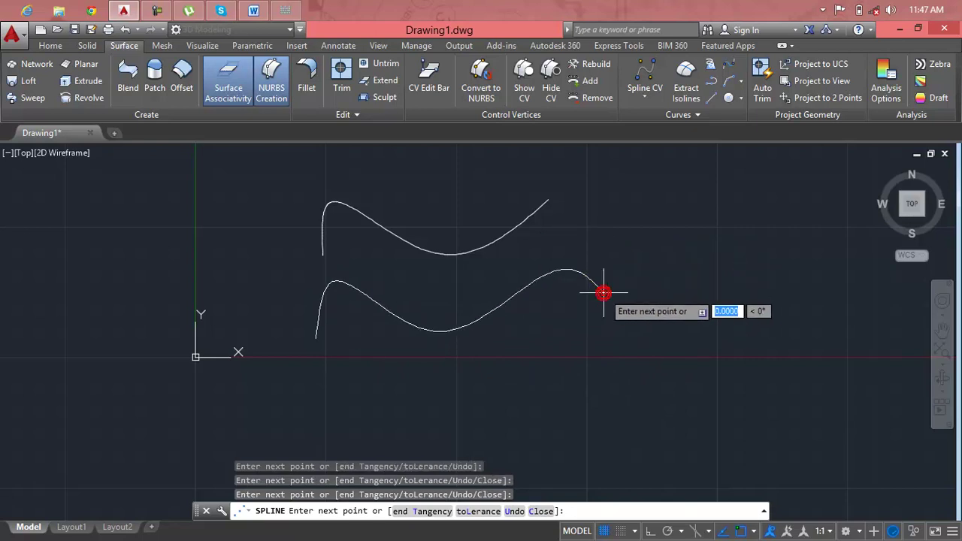
key(Return)
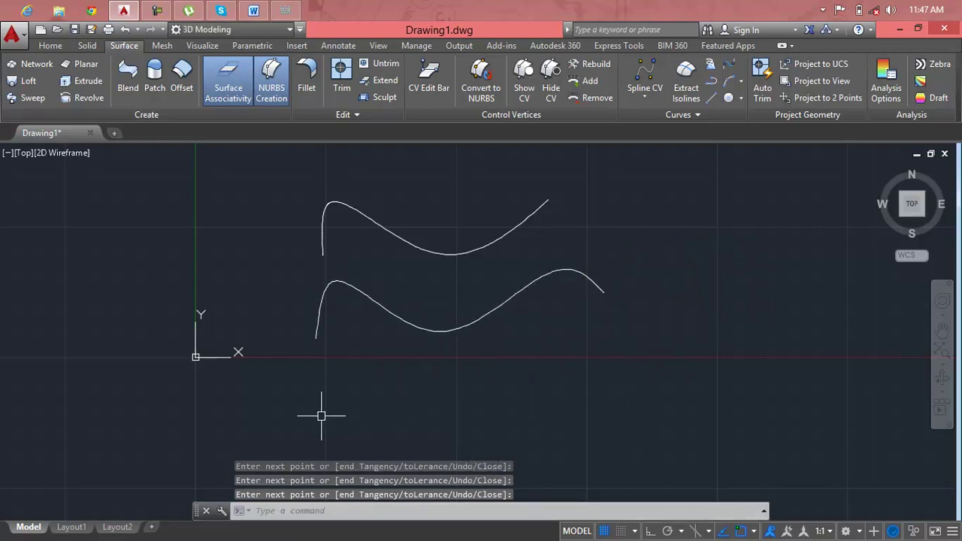
Draw a third, more undulating spline through seven fit points, then view it in 3D.
key(Return)
click(321, 414)
click(331, 372)
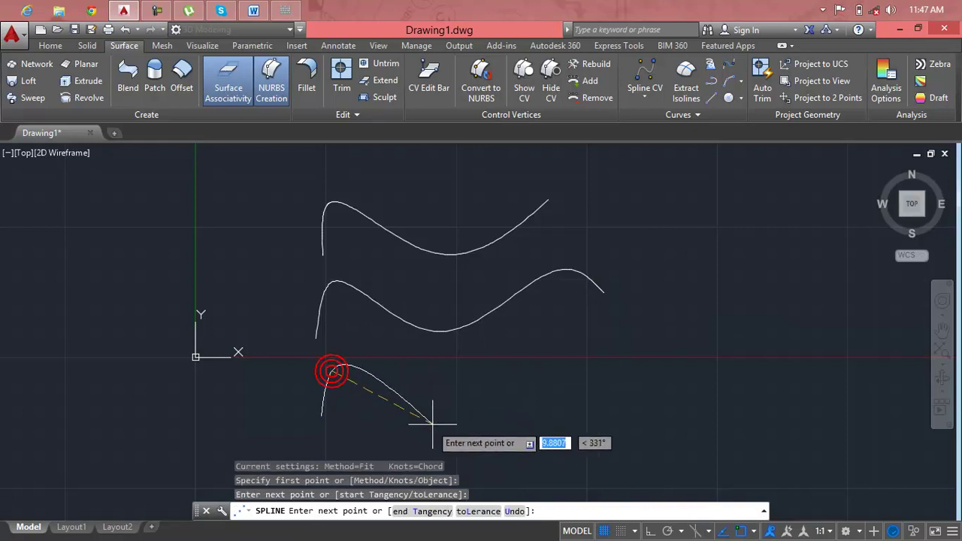
click(355, 373)
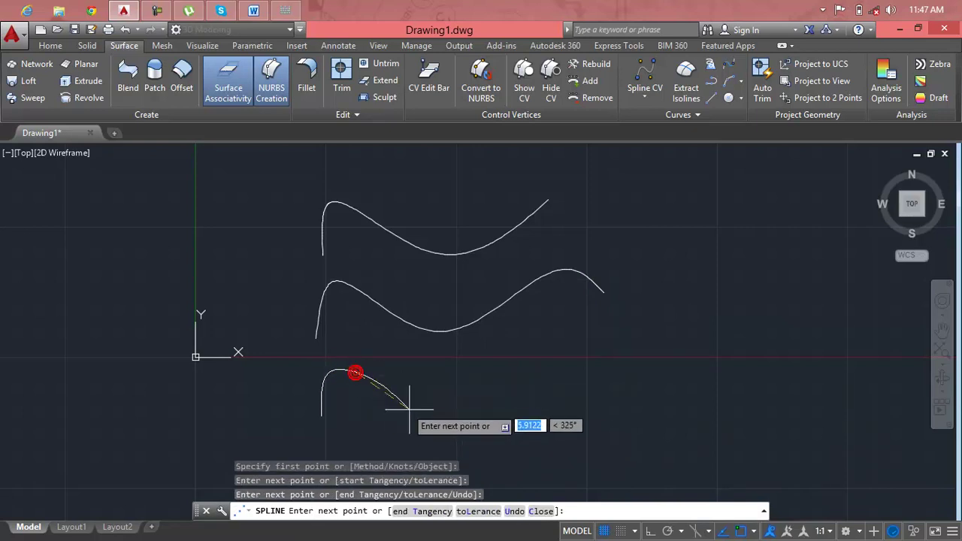
click(410, 412)
click(448, 364)
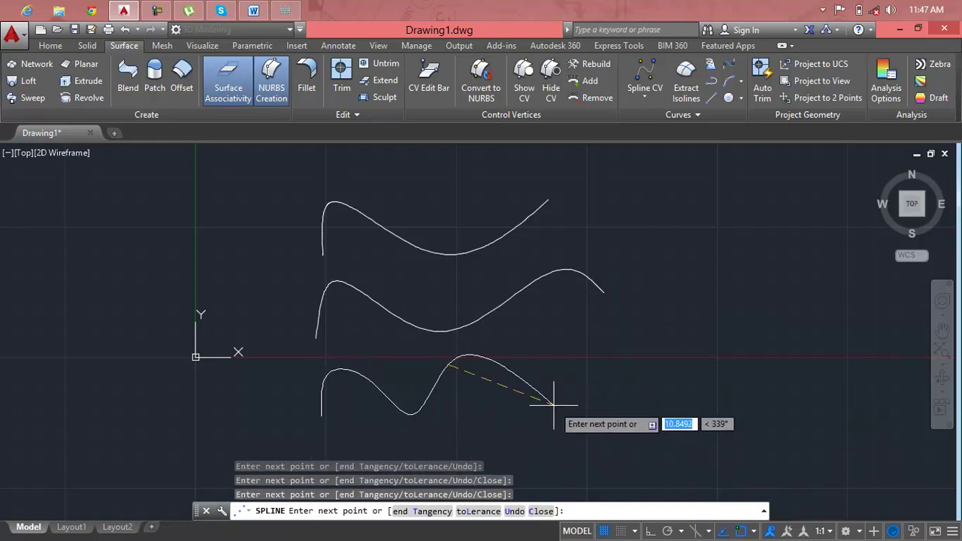
click(587, 422)
click(635, 370)
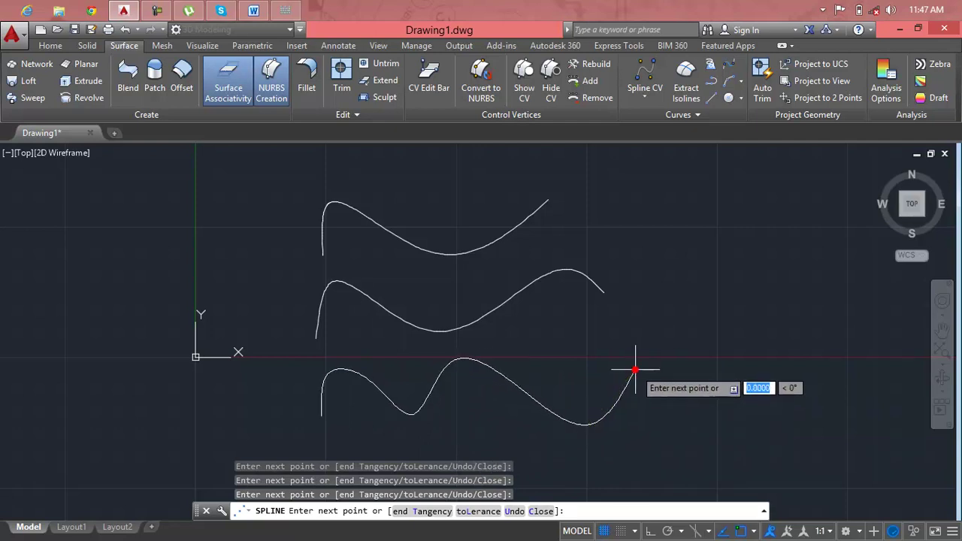
key(Return)
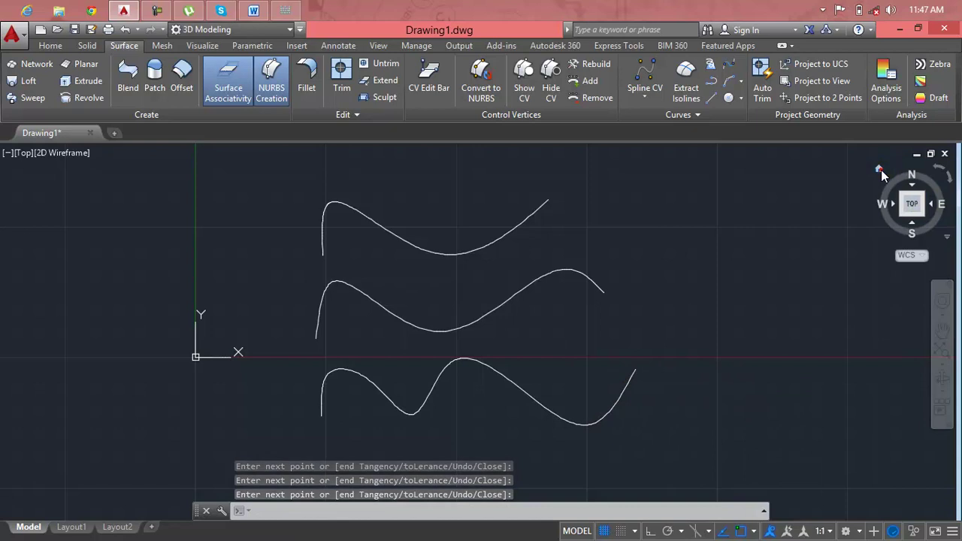
click(881, 173)
Start ROTATE3D and select the lower wavy curve.
scroll(462, 354, up, 3)
scroll(466, 354, up, 2)
scroll(448, 307, down, 4)
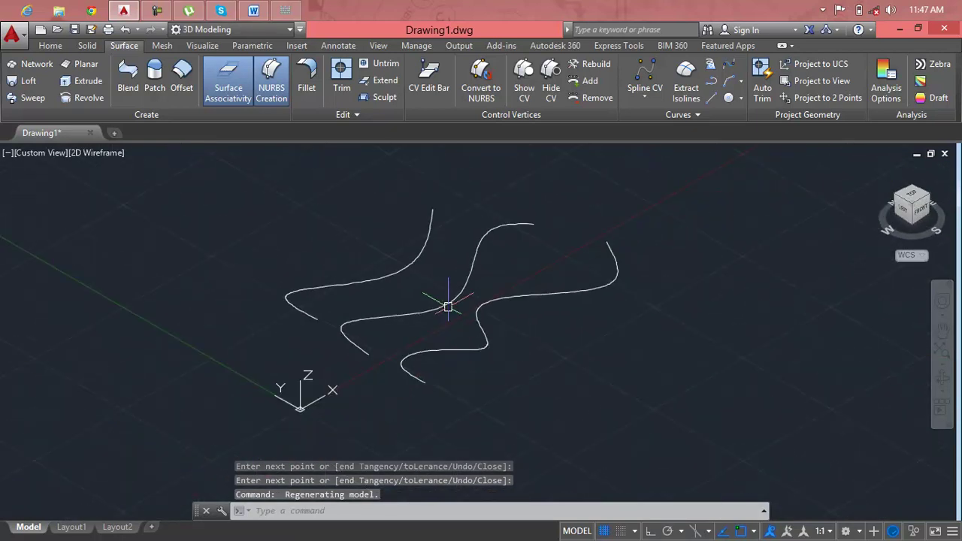
key(Escape)
key(Escape)
key(Escape)
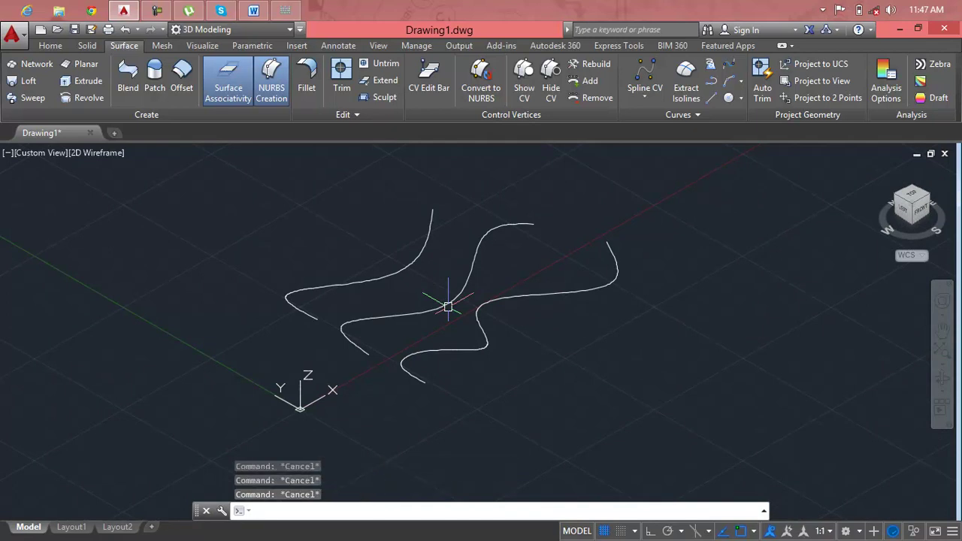
text(ro)
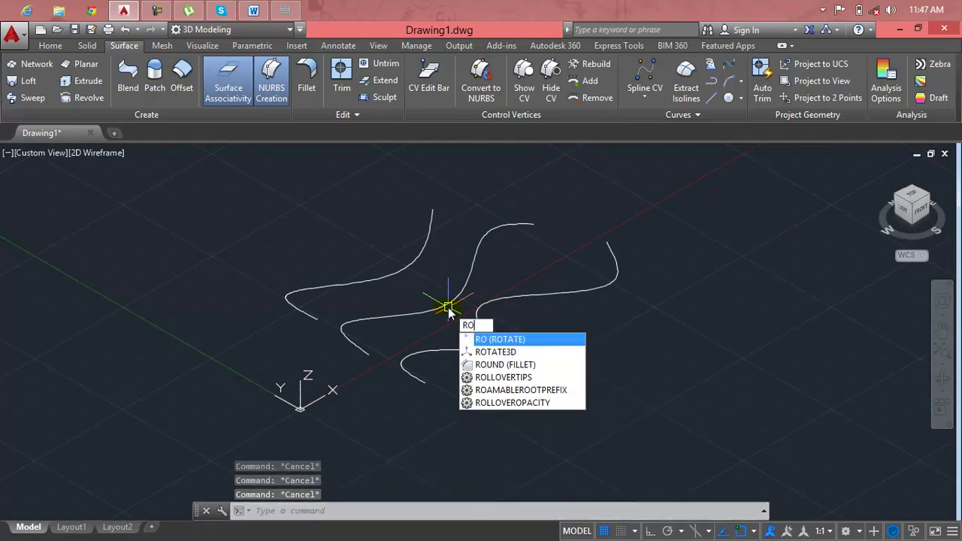
key(Return)
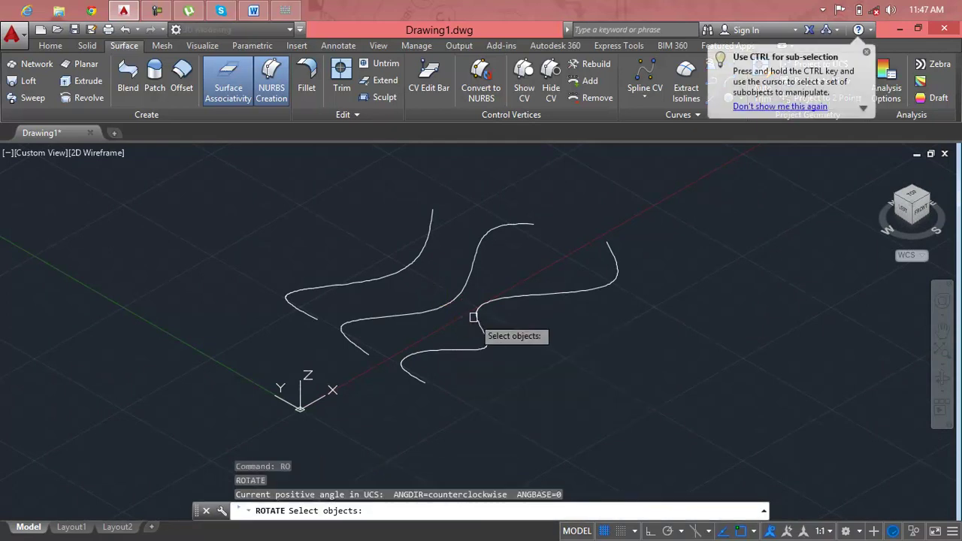
key(Escape)
key(Escape)
key(Escape)
text(Ro)
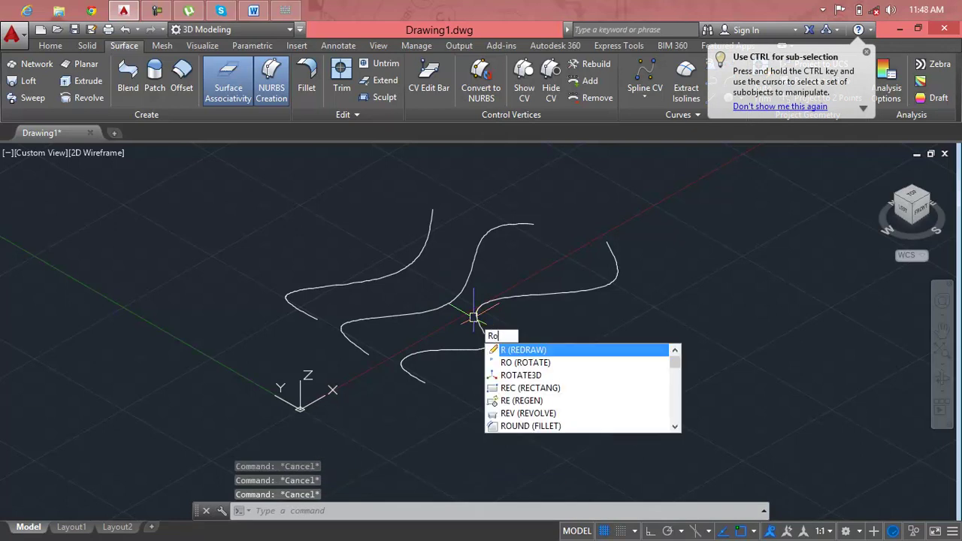
click(508, 366)
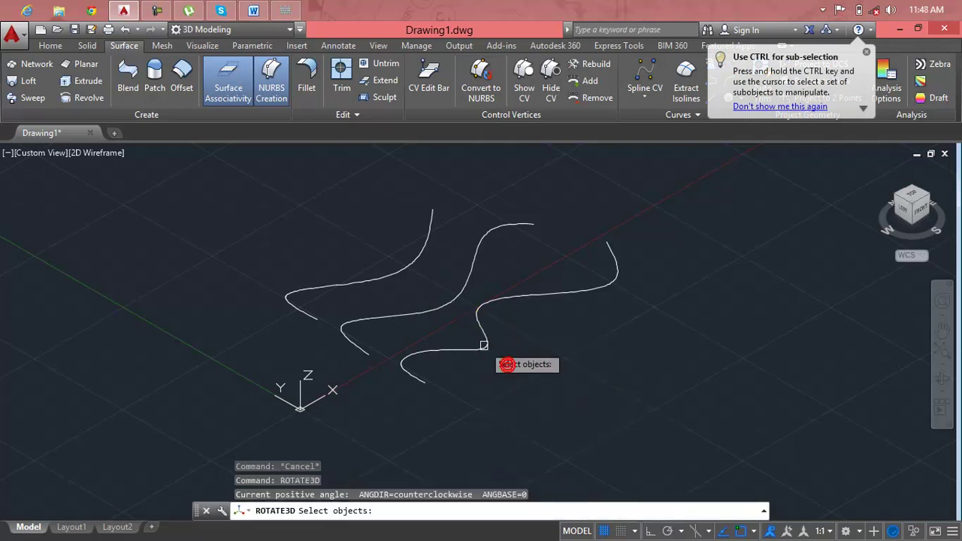
click(483, 344)
key(Return)
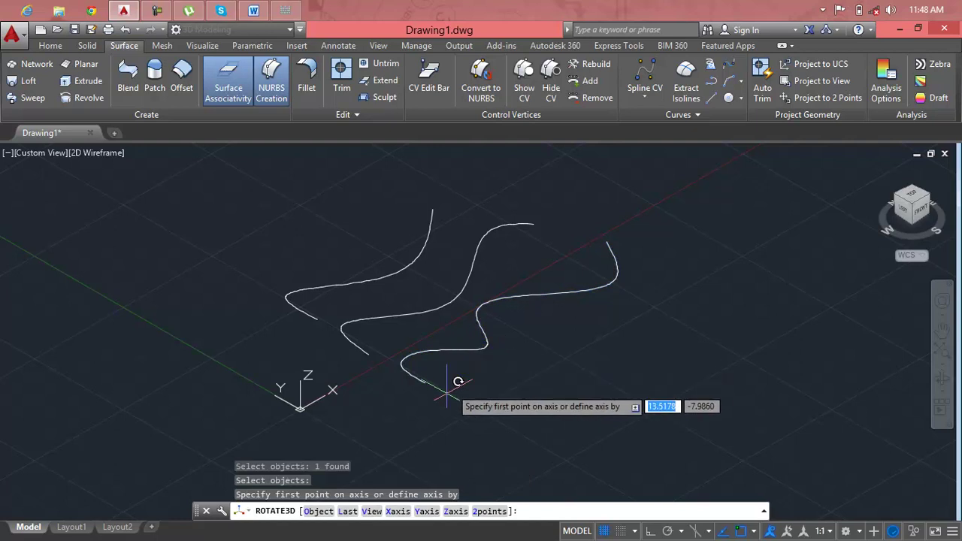
Rotate the curve 90° about an Ortho-aligned axis along its base.
click(438, 399)
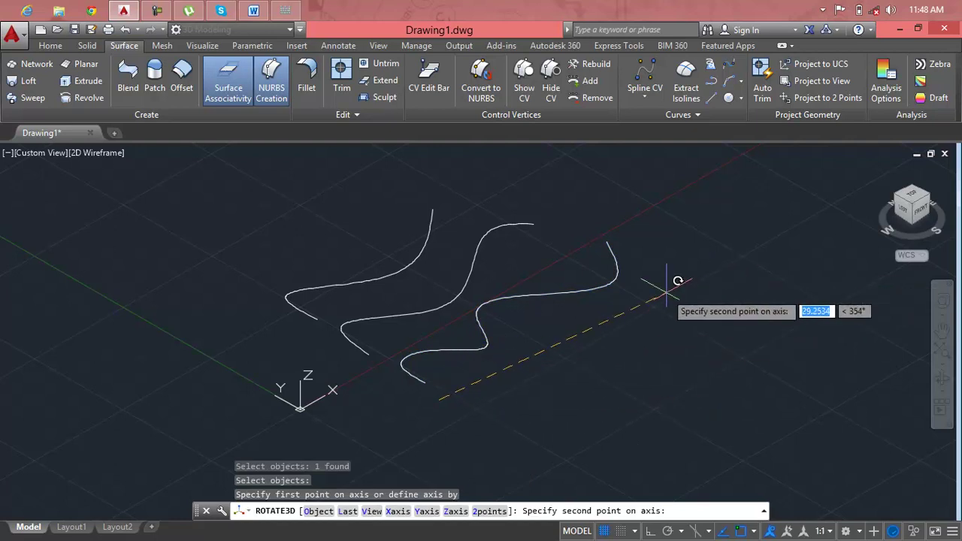
key(F8)
click(713, 281)
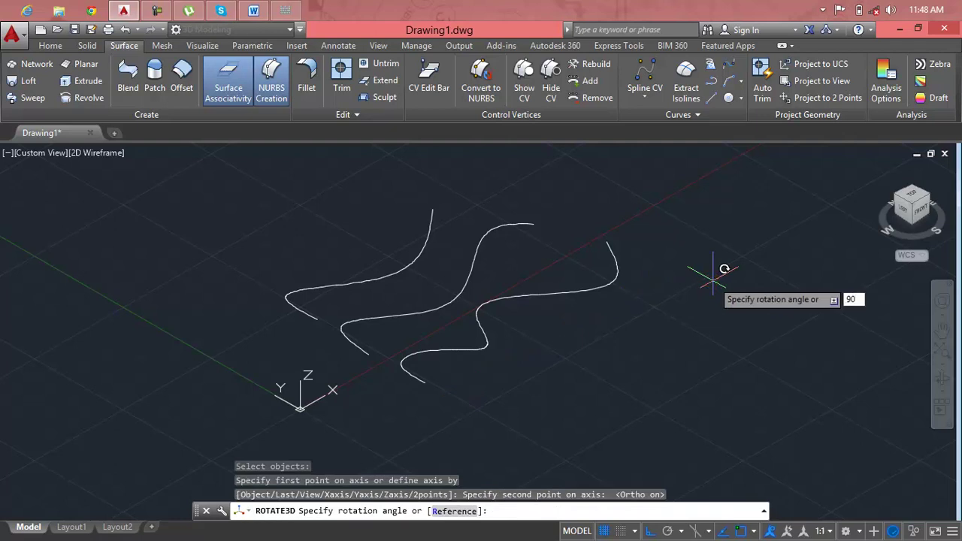
key(Return)
middle_drag(610, 291, 586, 332)
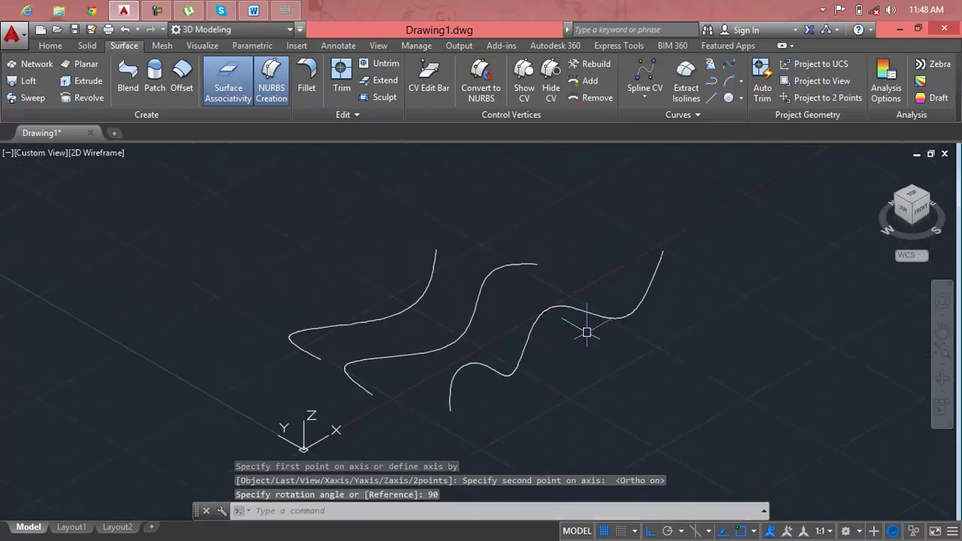
key(Escape)
key(Escape)
key(Escape)
Rotate the middle wavy curve 90° upright with ROTATE3D.
text(ro)
key(Return)
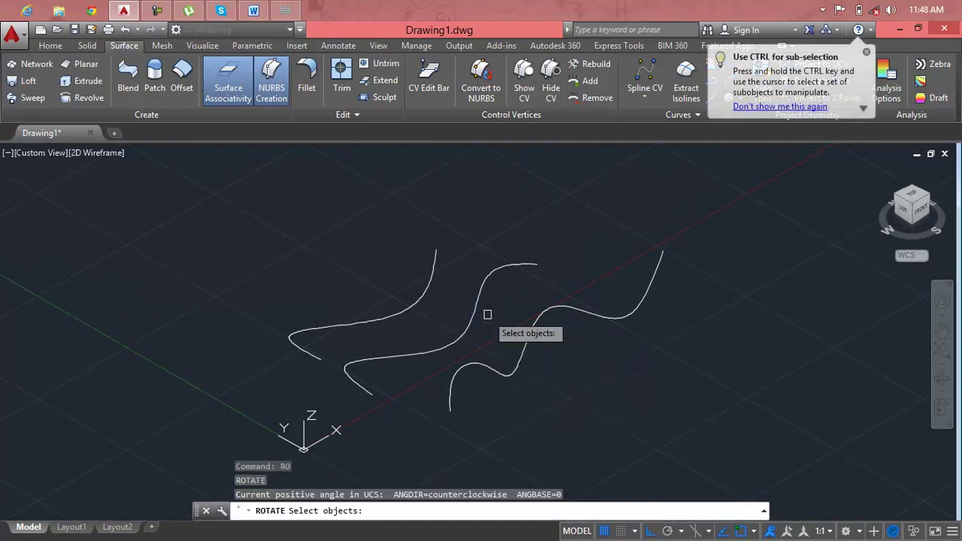
key(Escape)
key(Escape)
key(Escape)
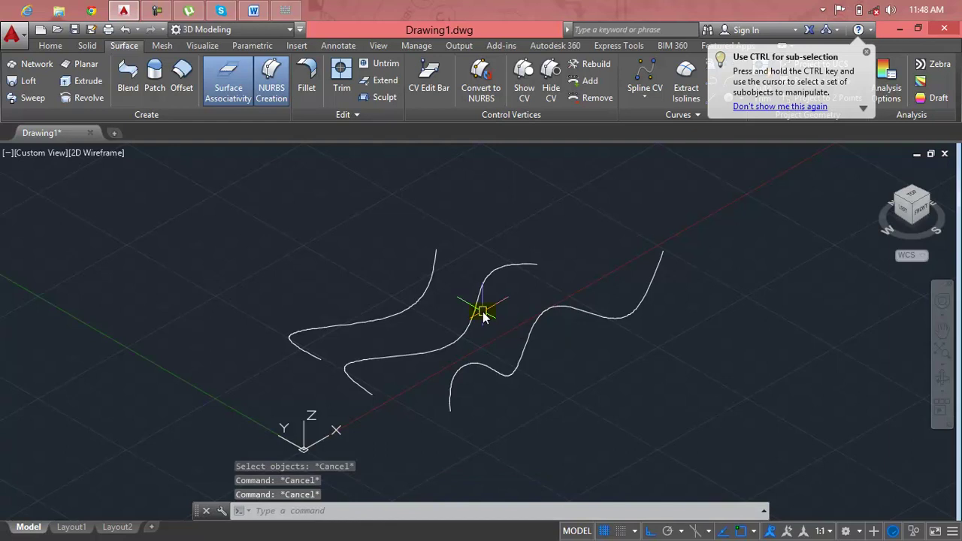
text(ro)
click(532, 358)
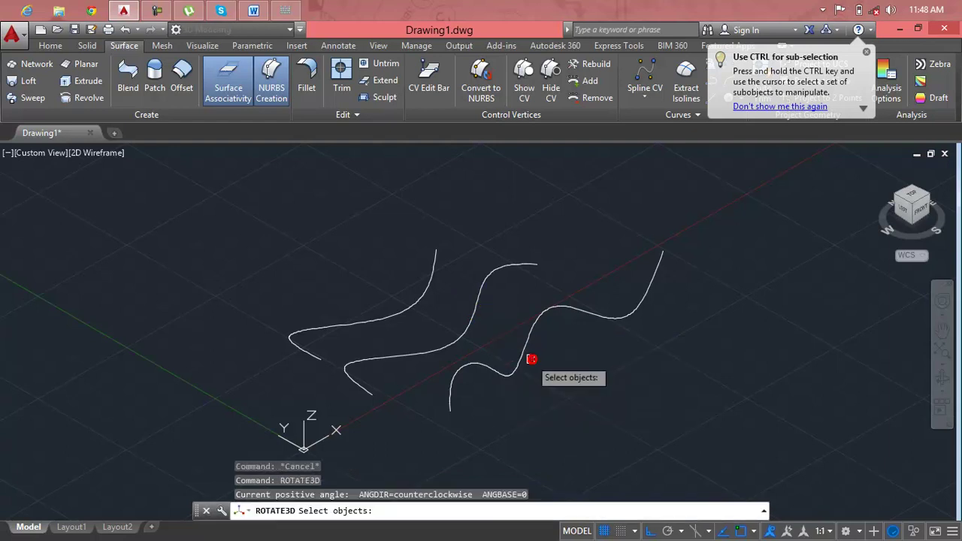
click(475, 310)
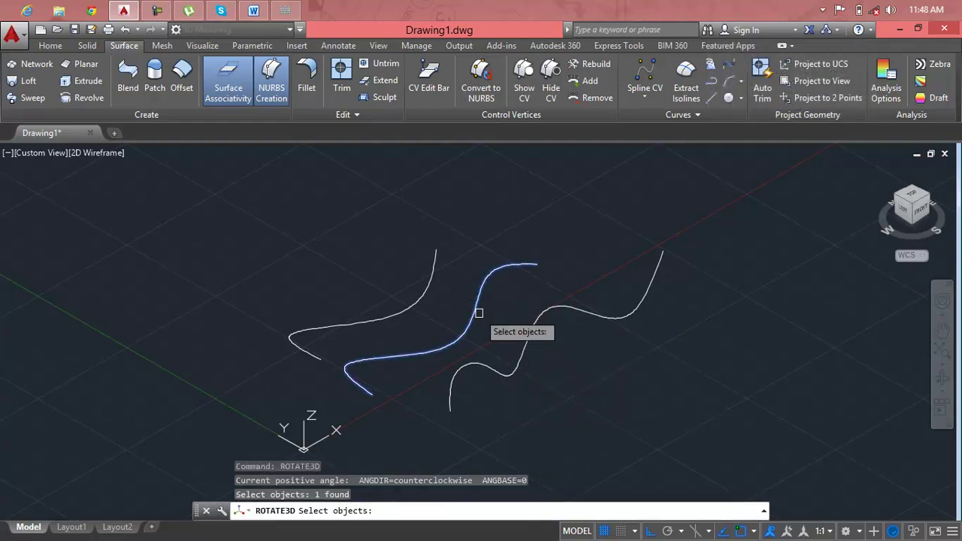
key(Return)
click(393, 408)
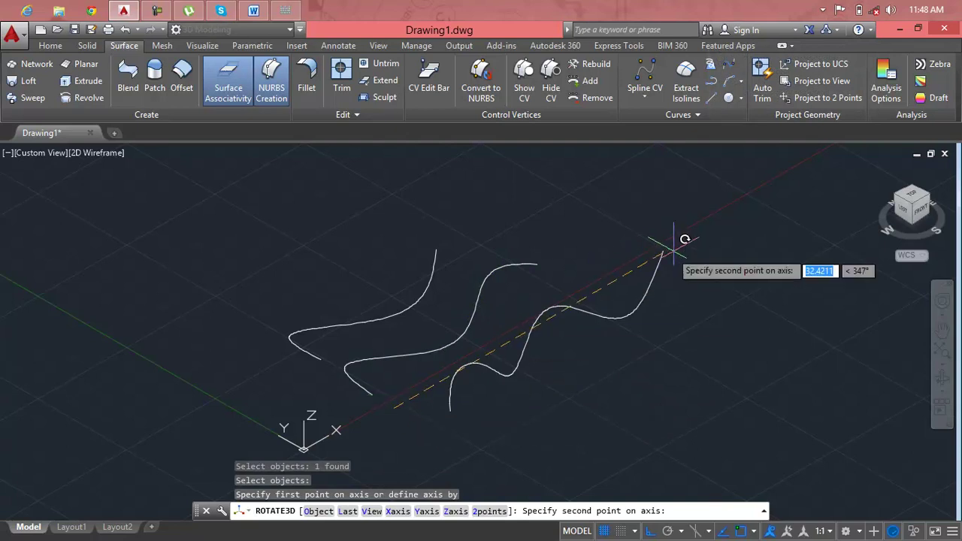
click(673, 248)
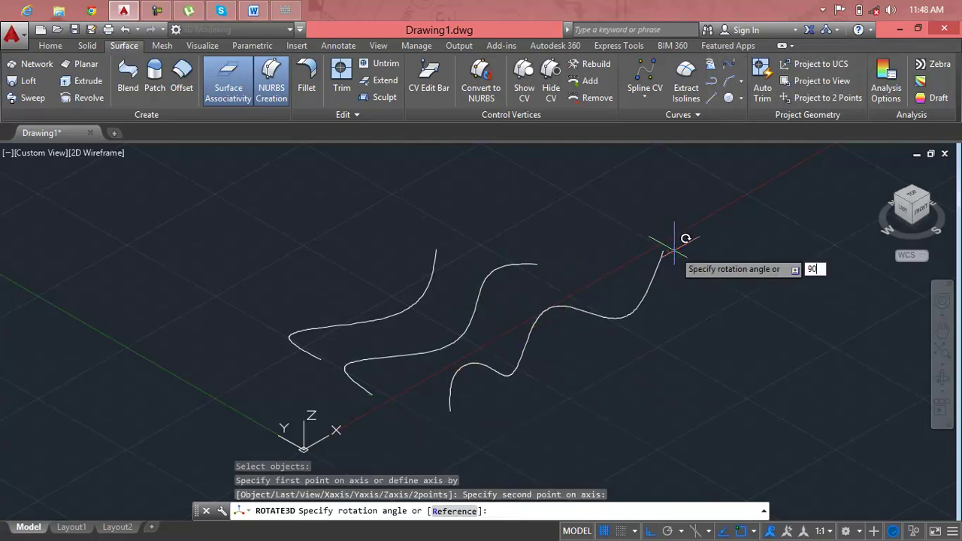
key(Return)
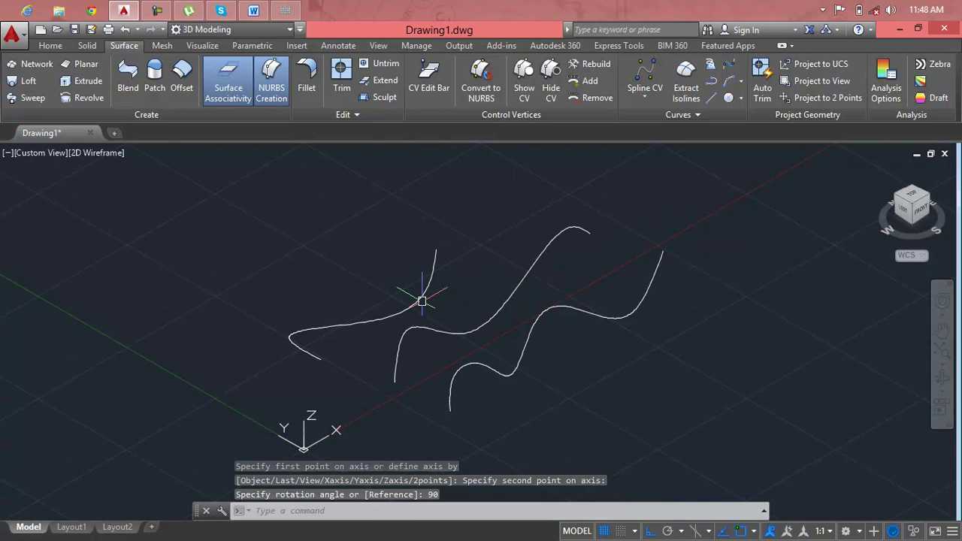
key(Escape)
key(Escape)
key(Escape)
Rotate the left wavy curve 90° upright with ROTATE3D.
text(RO)
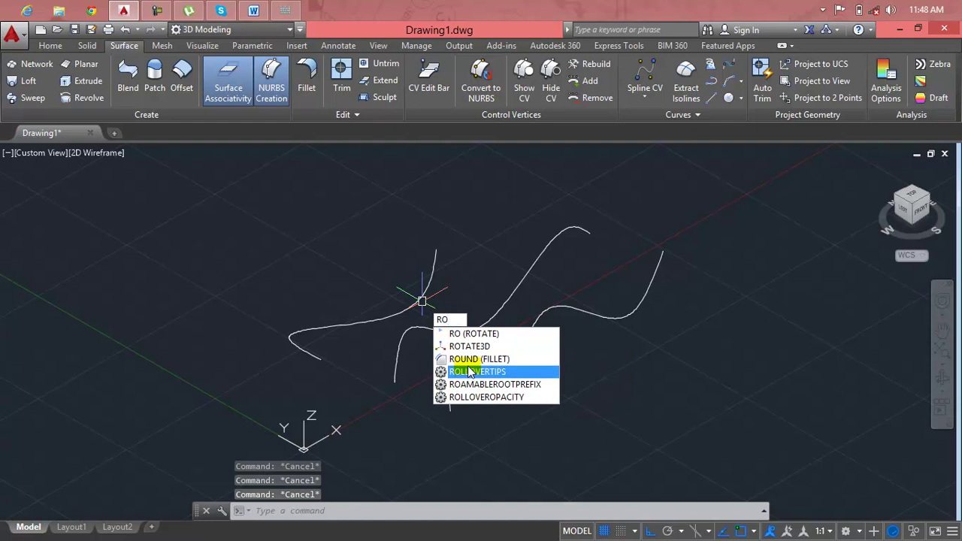
click(469, 346)
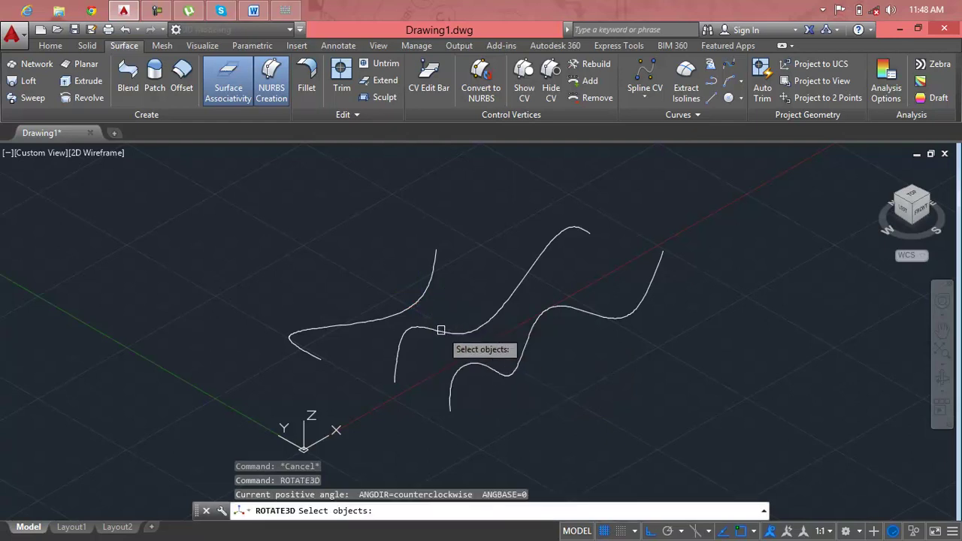
click(416, 305)
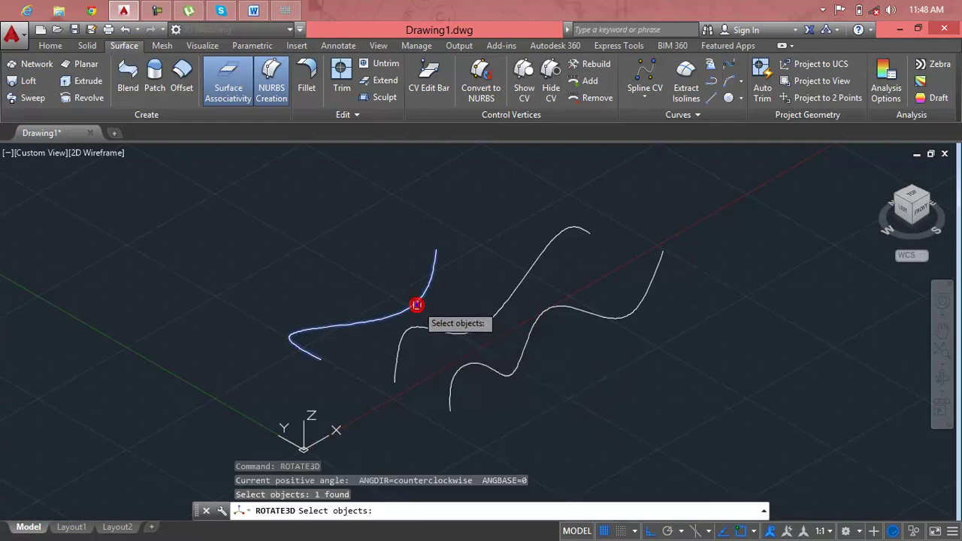
key(Return)
click(342, 359)
click(678, 181)
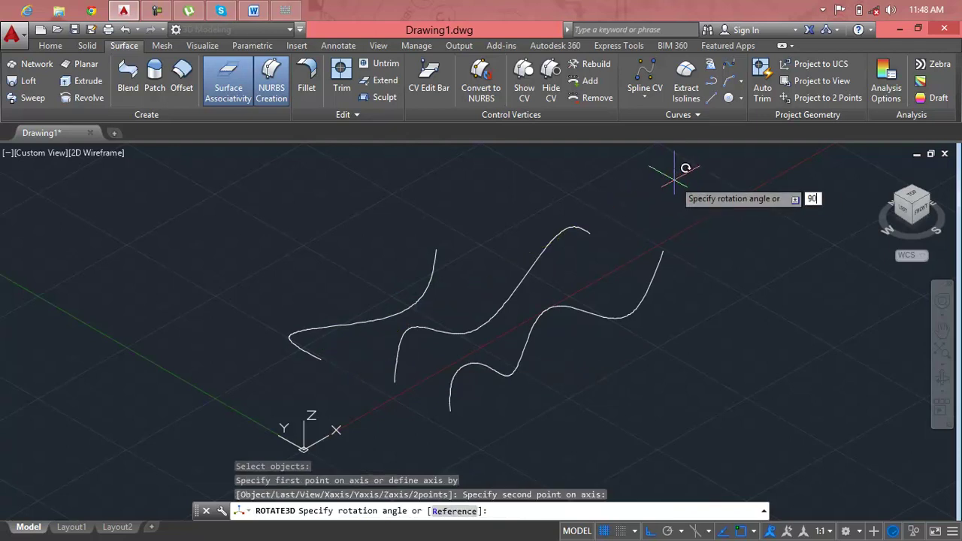
key(Return)
scroll(529, 270, up, 2)
middle_drag(519, 272, 370, 501)
key(Escape)
key(Escape)
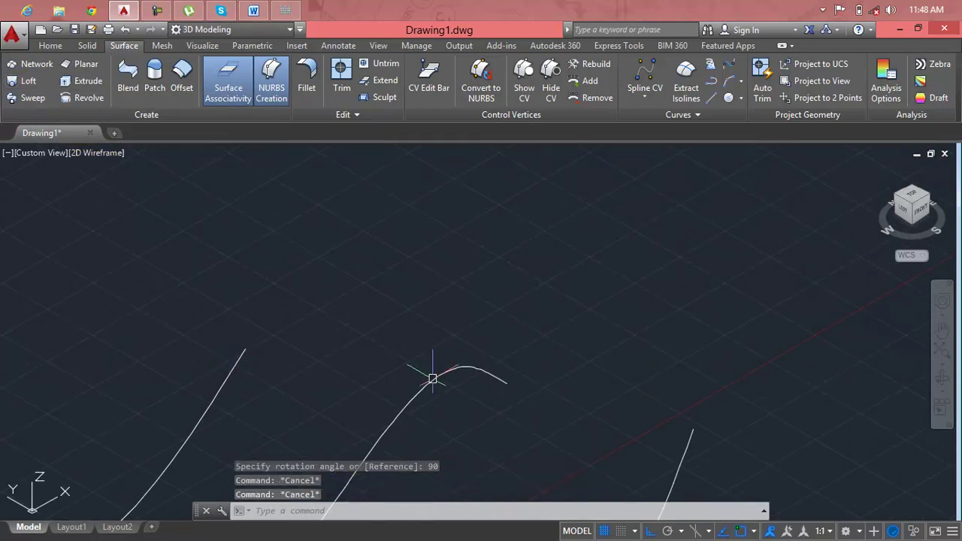
Draw a spline through the top ends of the three upright curves.
text(SPL)
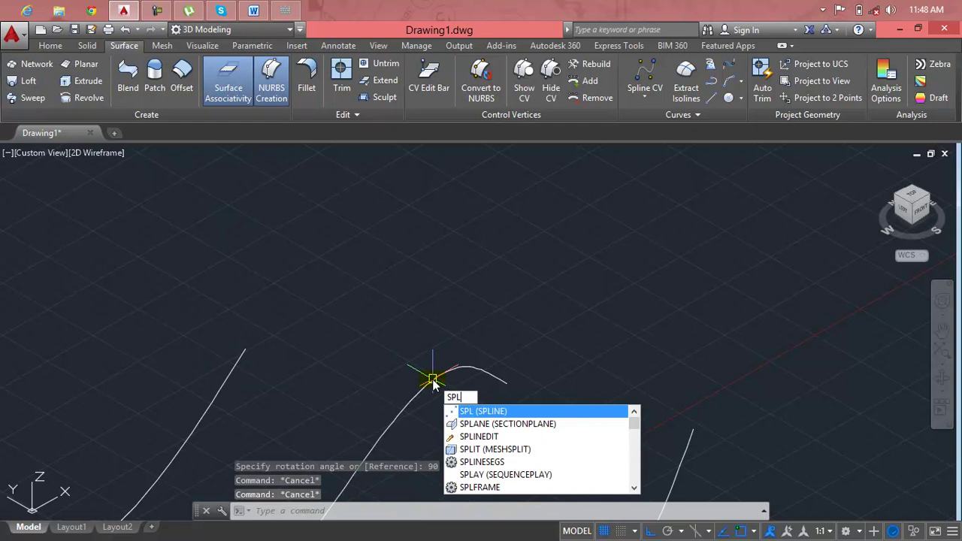
key(Return)
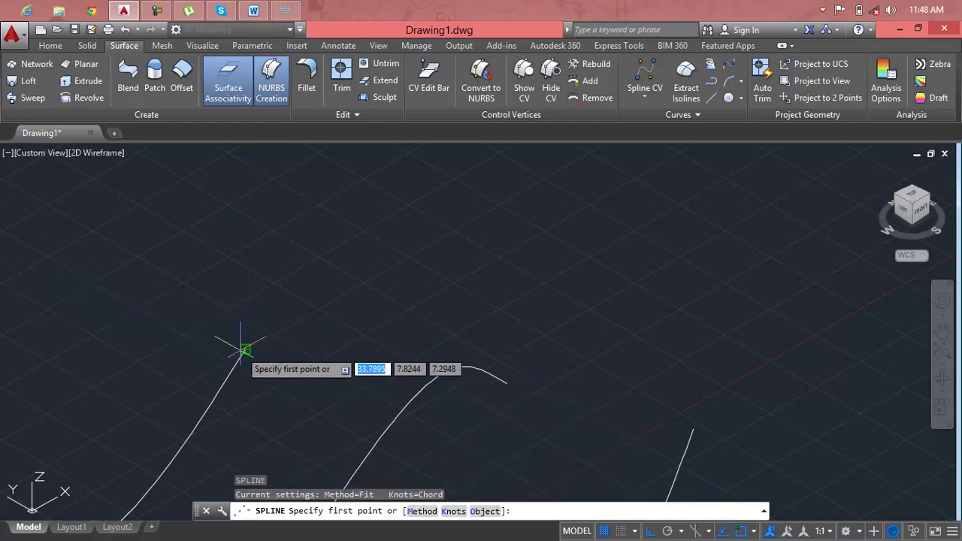
click(245, 349)
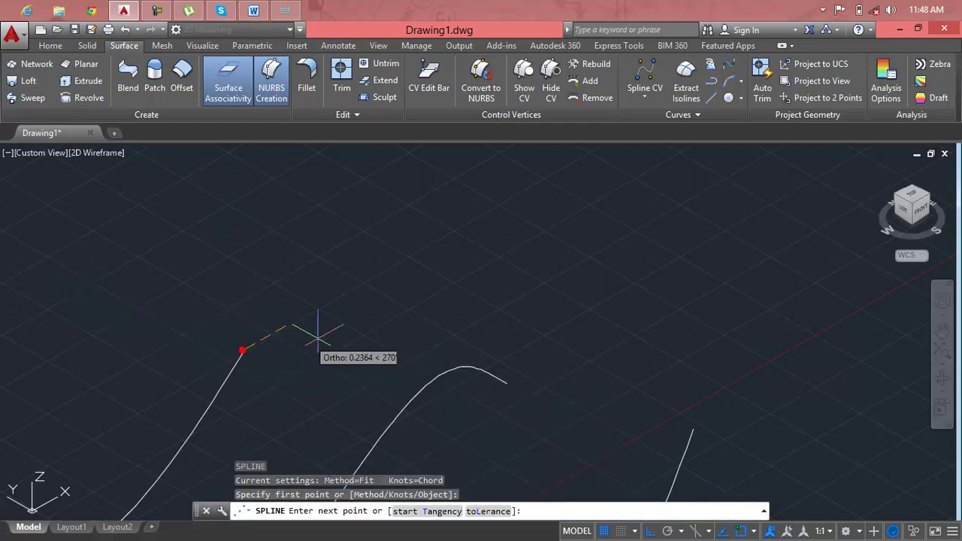
click(505, 380)
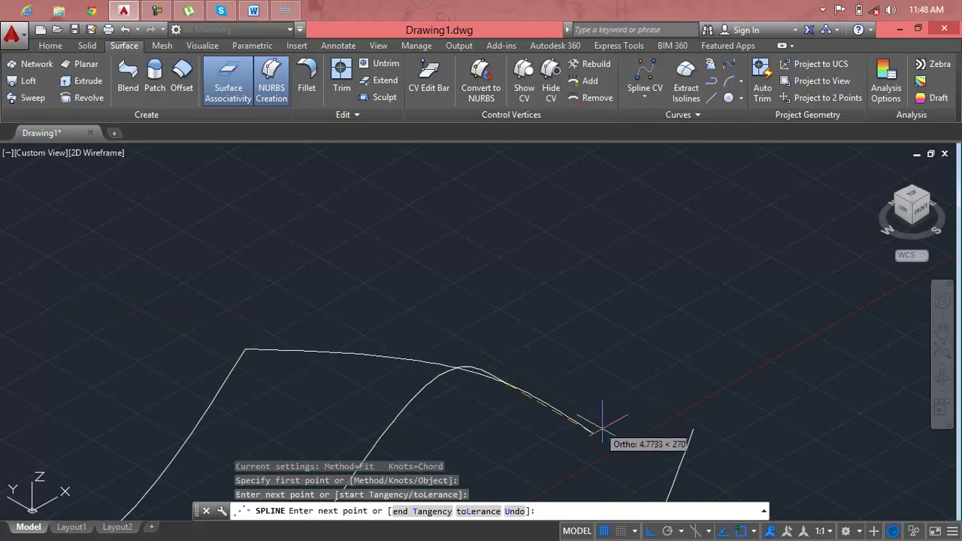
click(693, 428)
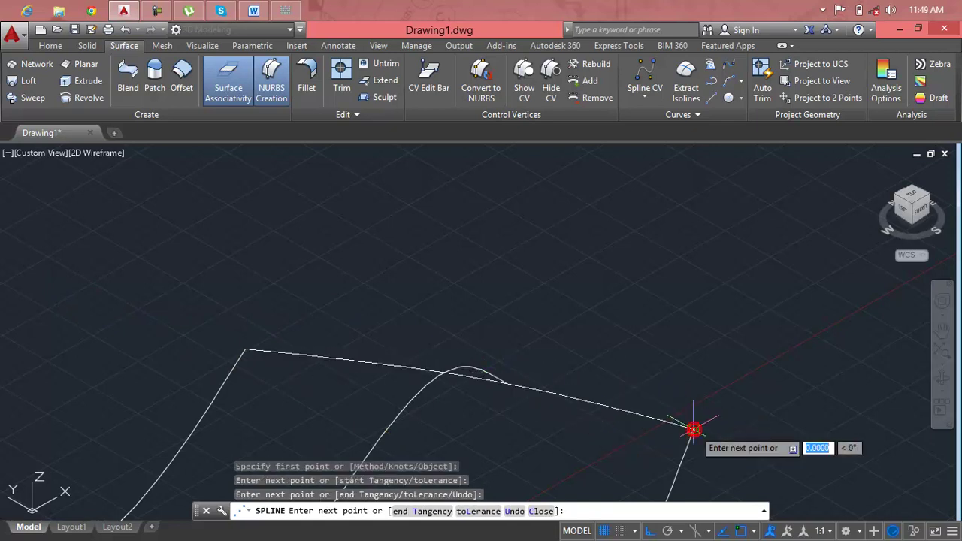
key(Return)
scroll(571, 411, down, 3)
middle_drag(541, 416, 609, 157)
scroll(638, 175, up, 2)
Draw a second spline through the three curves' bottom ends.
key(Return)
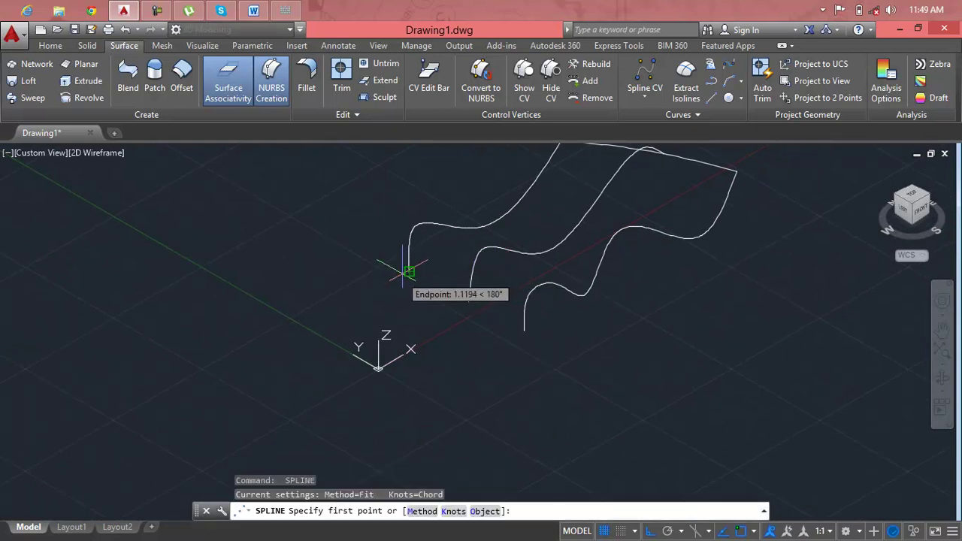
click(409, 270)
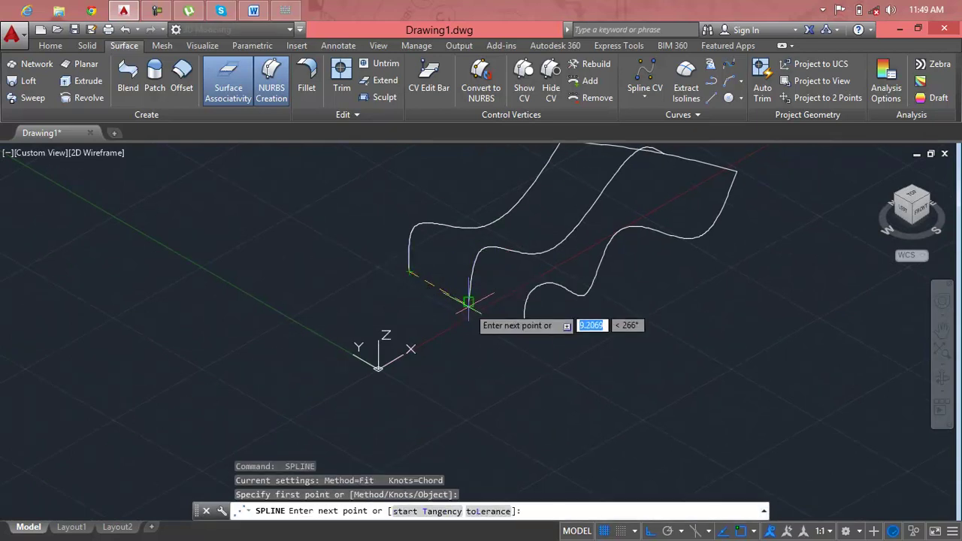
click(468, 301)
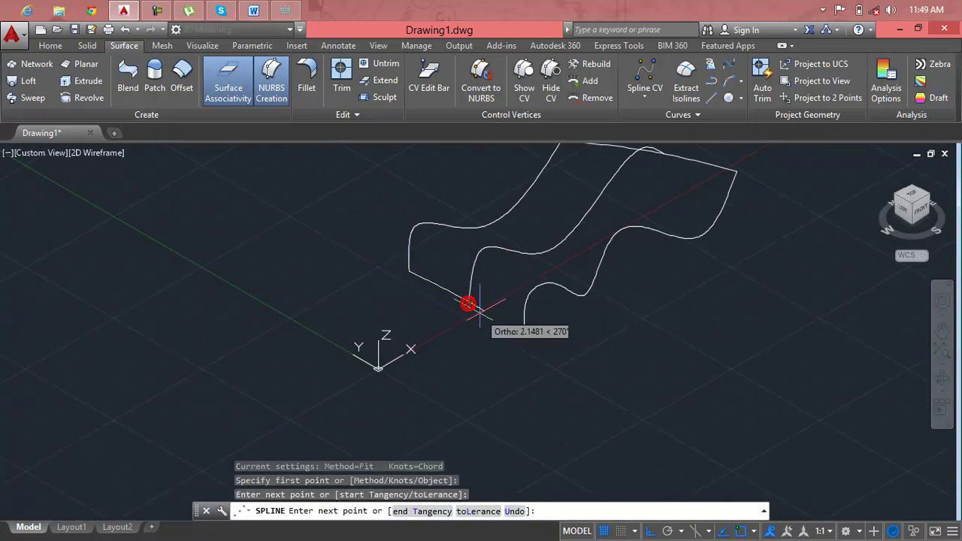
click(524, 331)
key(Return)
scroll(477, 354, down, 4)
scroll(441, 369, up, 1)
scroll(440, 369, up, 3)
scroll(440, 369, up, 2)
scroll(441, 369, up, 1)
scroll(393, 403, down, 1)
scroll(423, 393, down, 1)
scroll(424, 395, down, 3)
middle_drag(424, 395, 418, 390)
key(Escape)
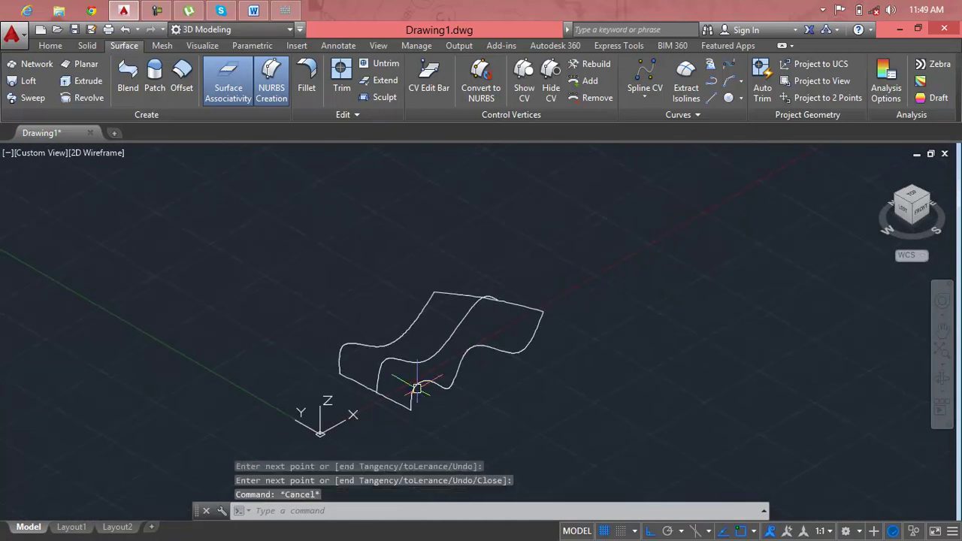
key(Escape)
key(Escape)
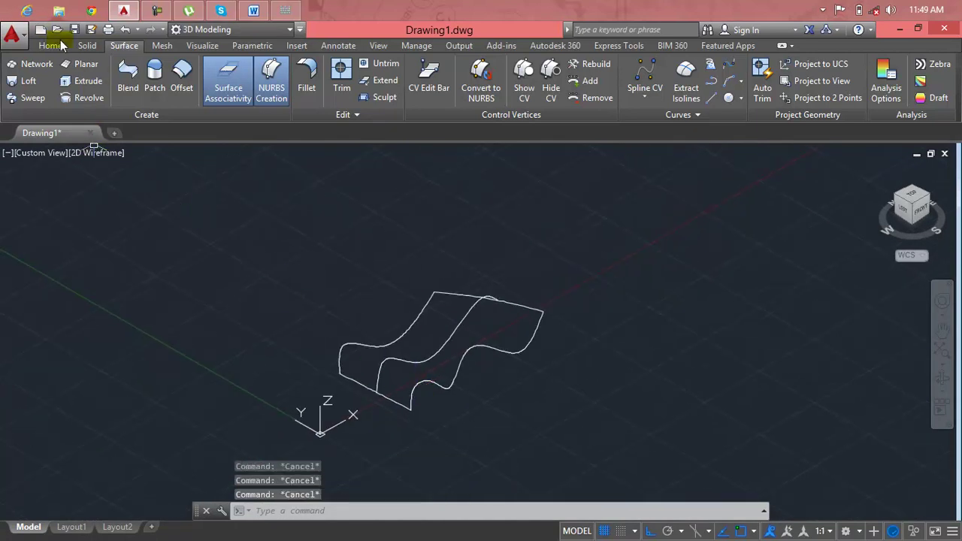
Set the viewport visual style to Realistic from the Home tab's View panel.
click(51, 45)
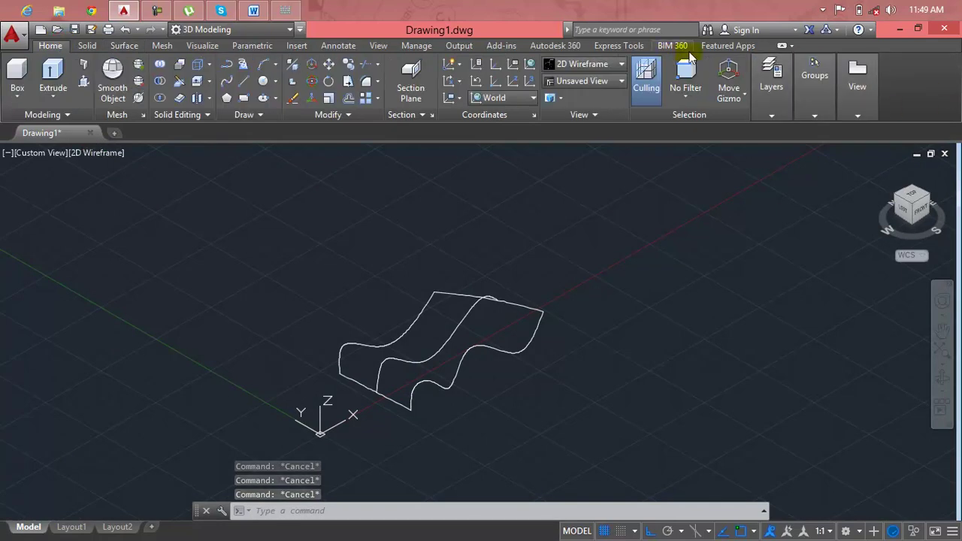
click(609, 65)
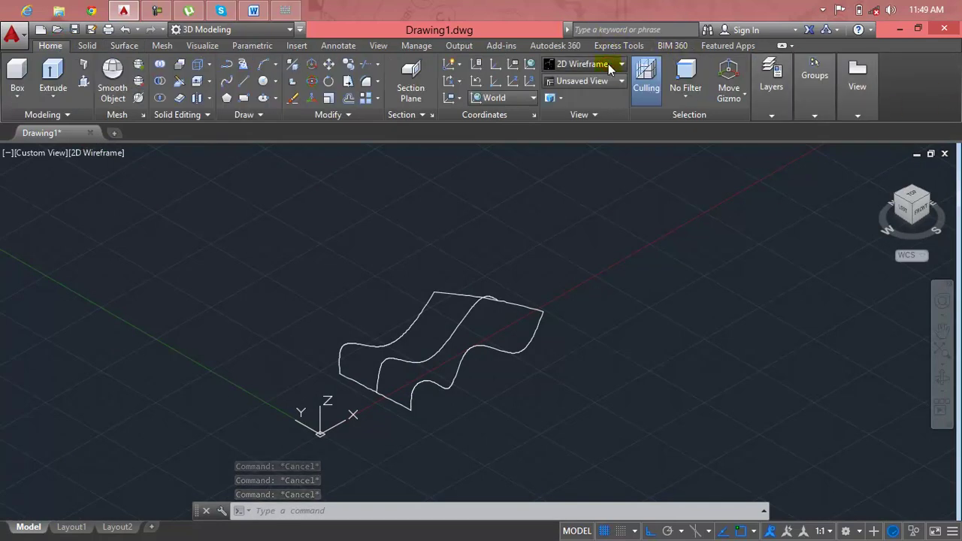
click(610, 66)
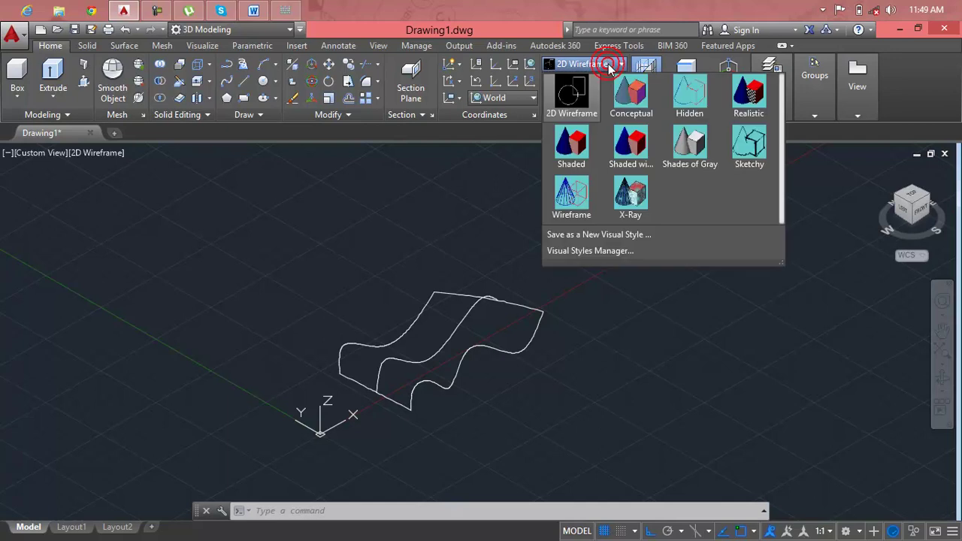
click(750, 99)
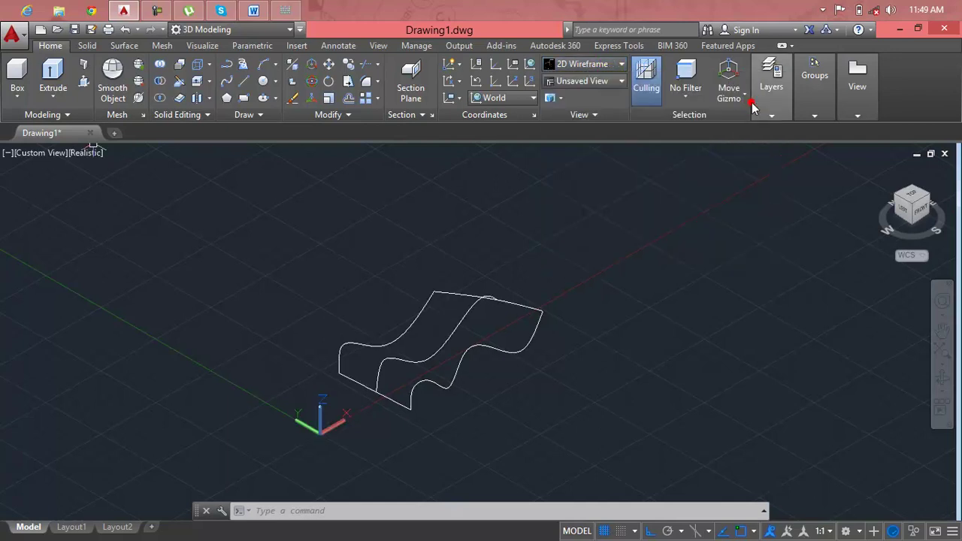
scroll(432, 405, up, 4)
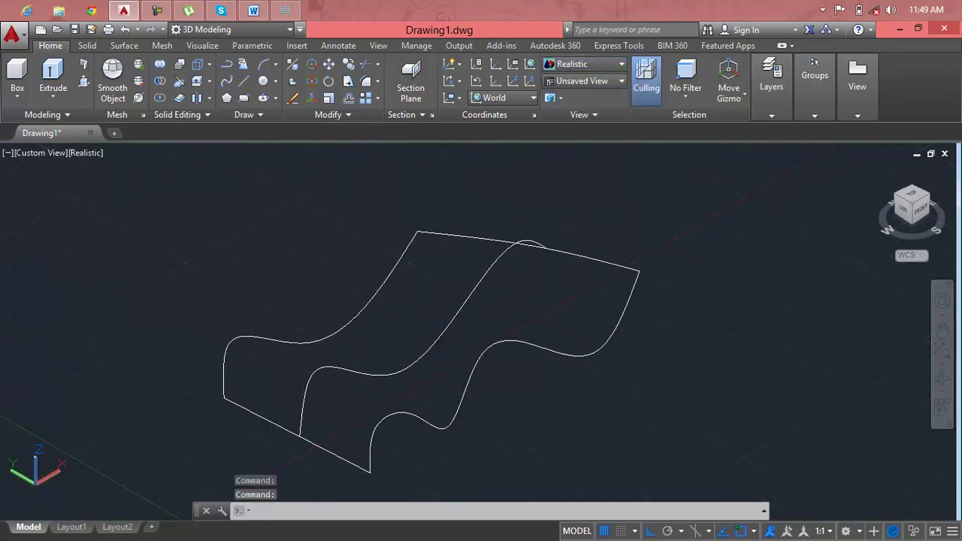
scroll(433, 406, down, 1)
key(Escape)
key(Escape)
key(Escape)
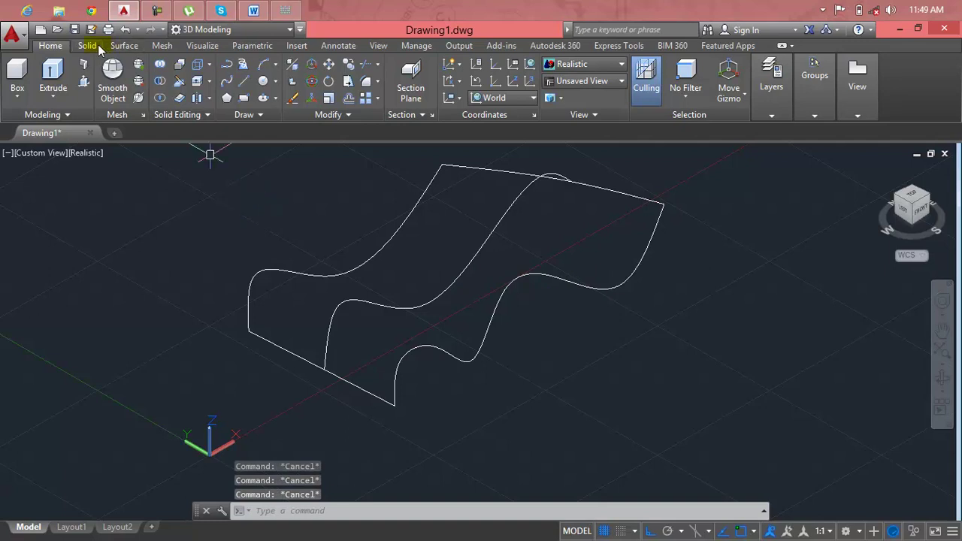
Start a Network surface picking the top and front splines, then cancel the attempt.
click(123, 45)
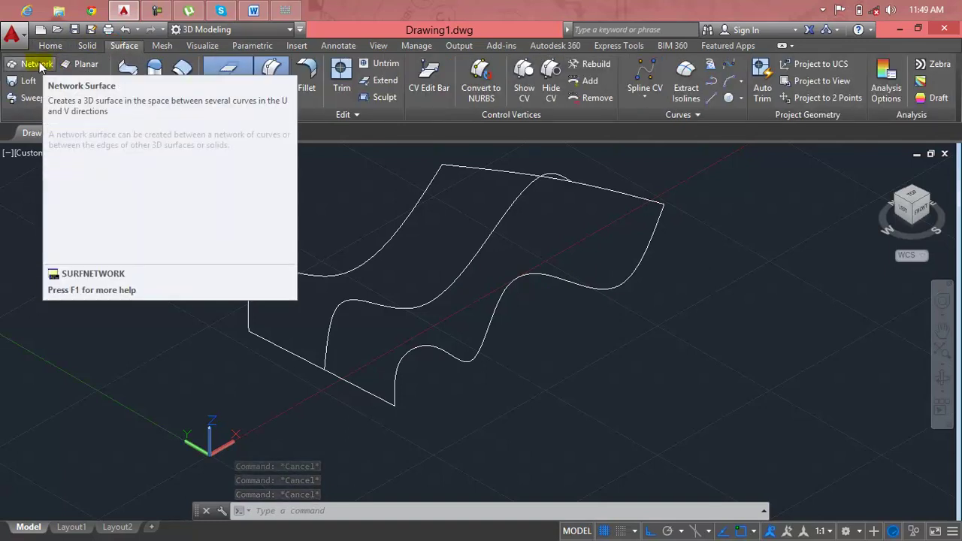
click(36, 64)
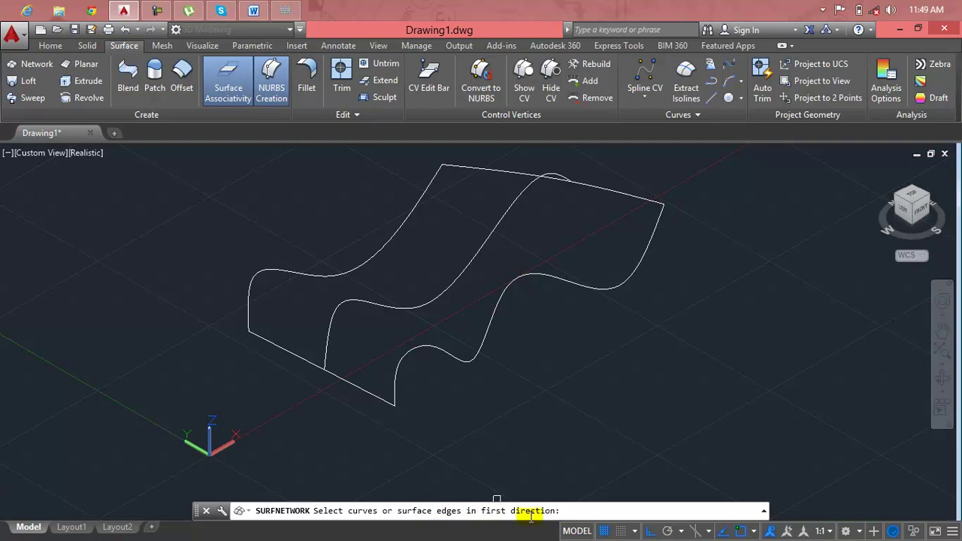
click(505, 170)
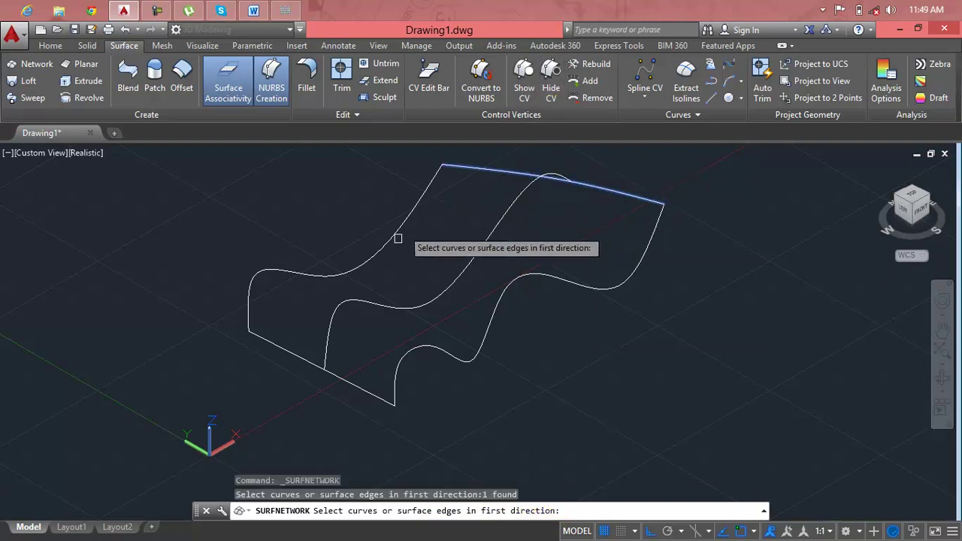
click(275, 347)
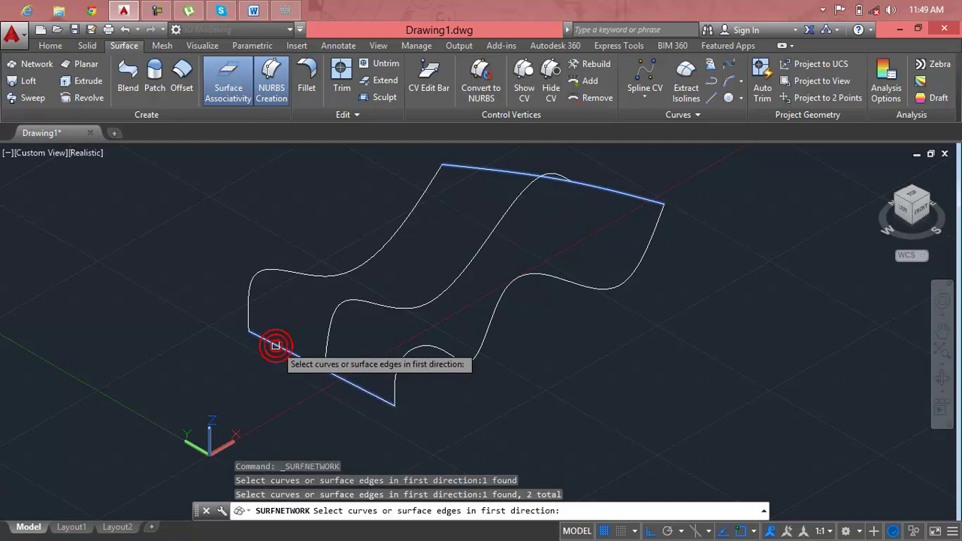
click(392, 274)
click(391, 275)
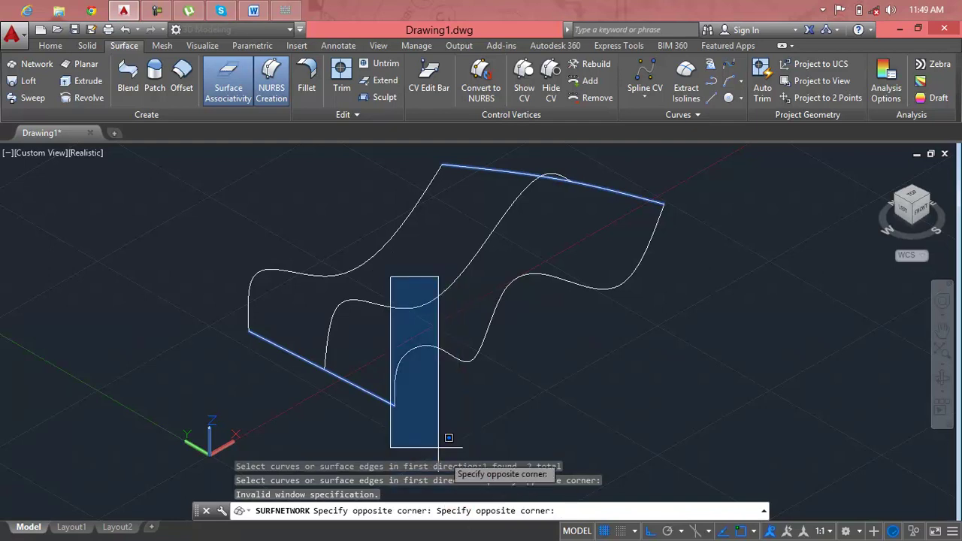
click(418, 390)
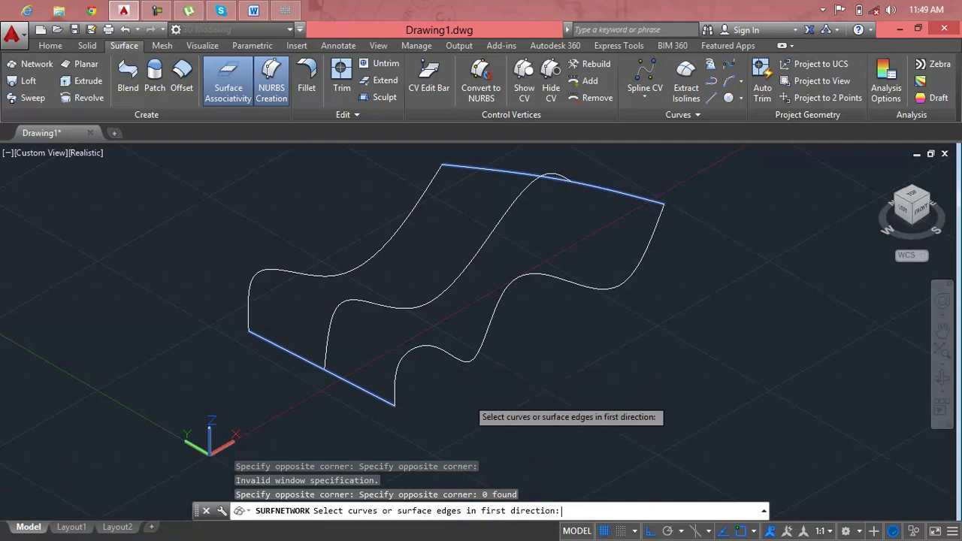
key(Return)
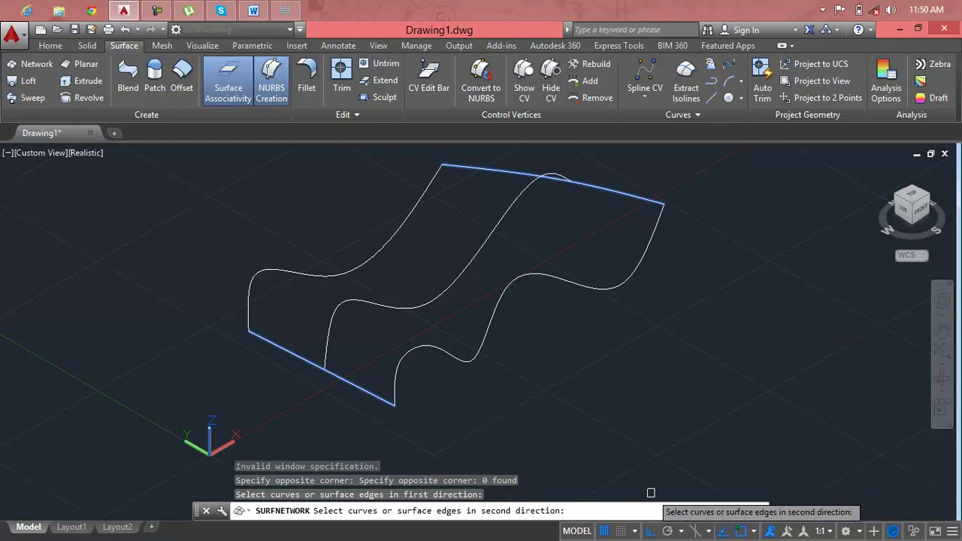
key(Escape)
key(Escape)
key(Escape)
key(Escape)
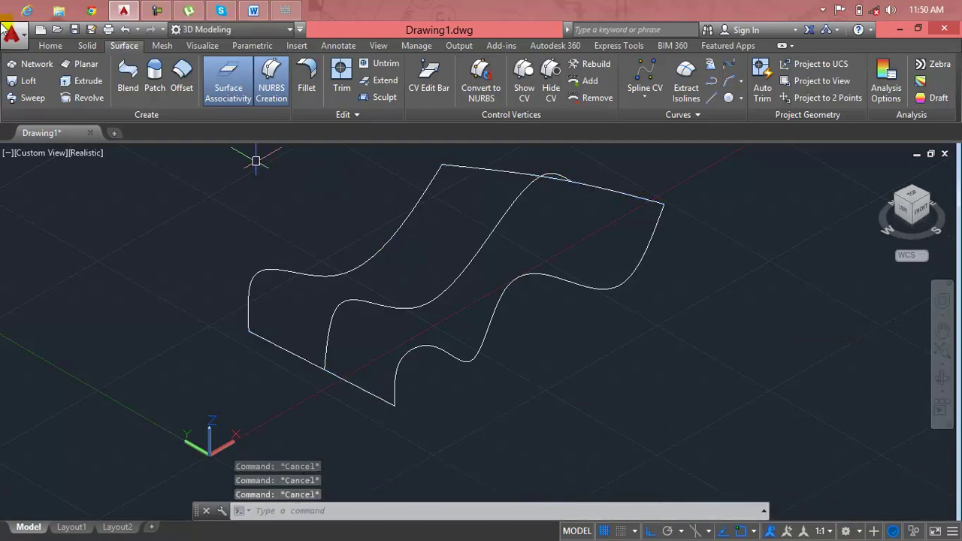
Rerun Network with the top and front splines, then the three wavy curves, to create the surface.
click(33, 64)
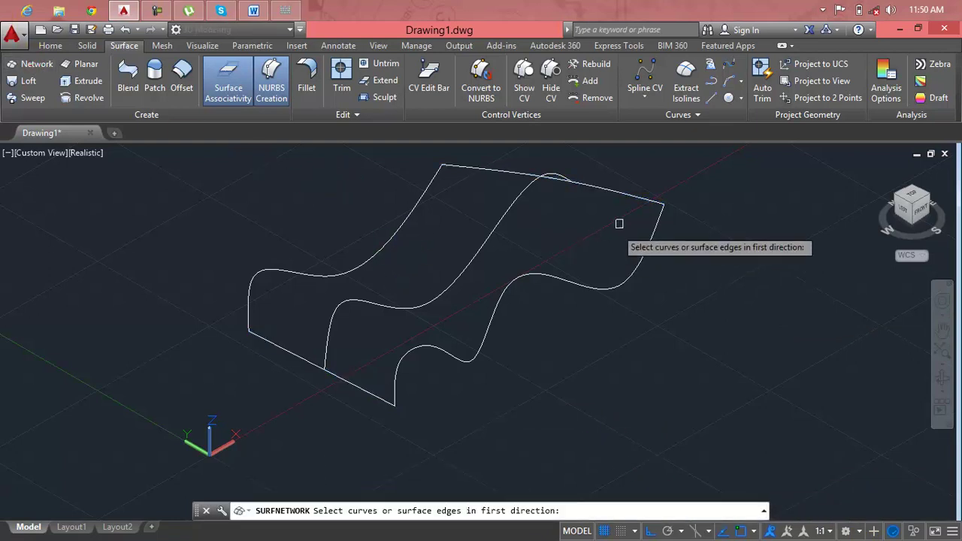
click(622, 194)
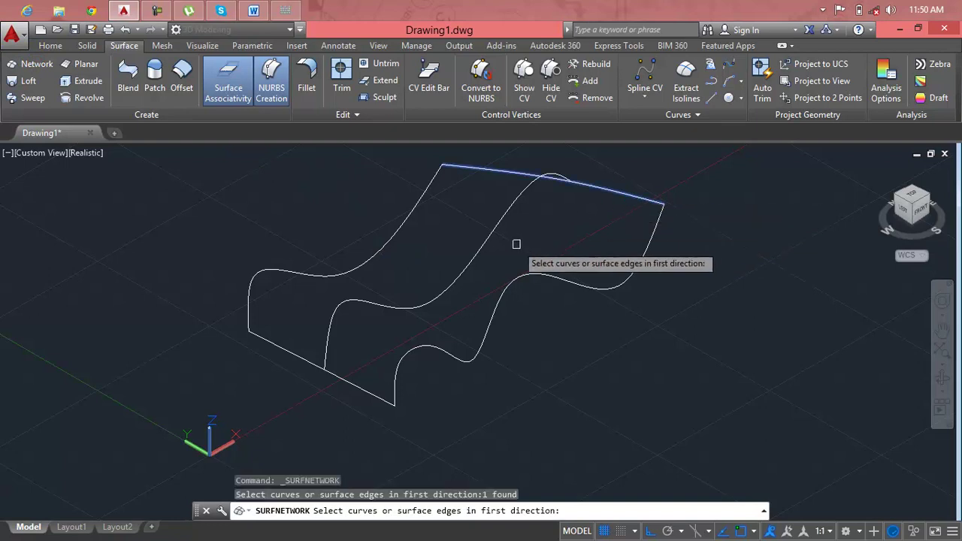
click(385, 403)
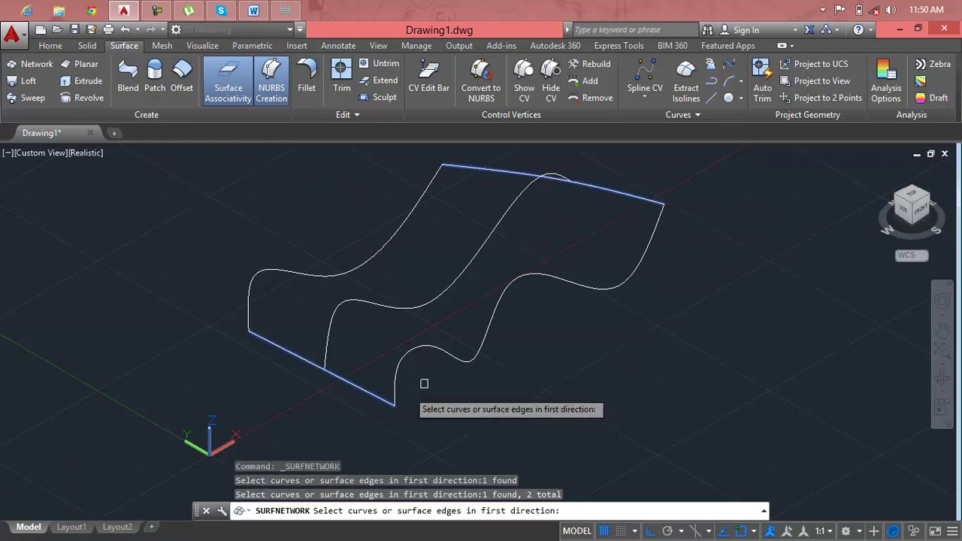
key(Return)
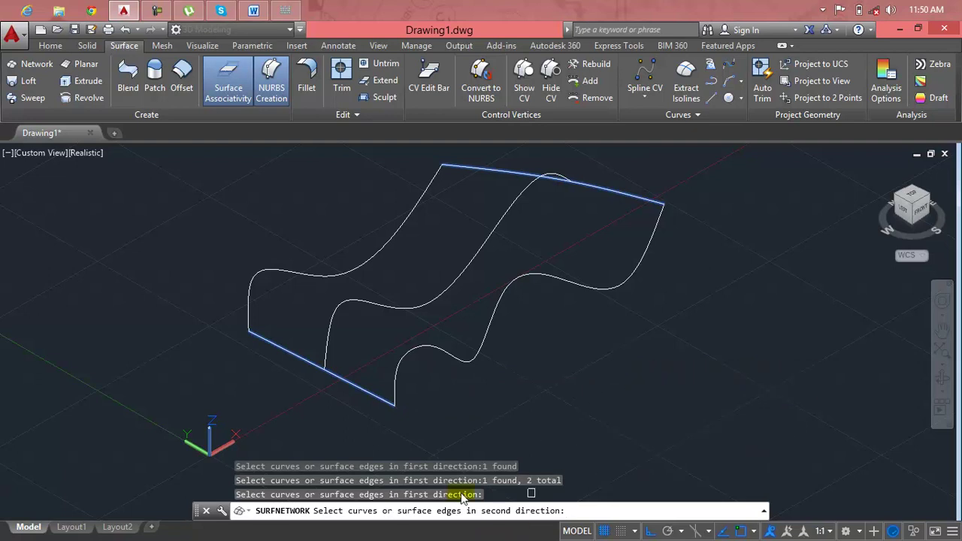
click(366, 253)
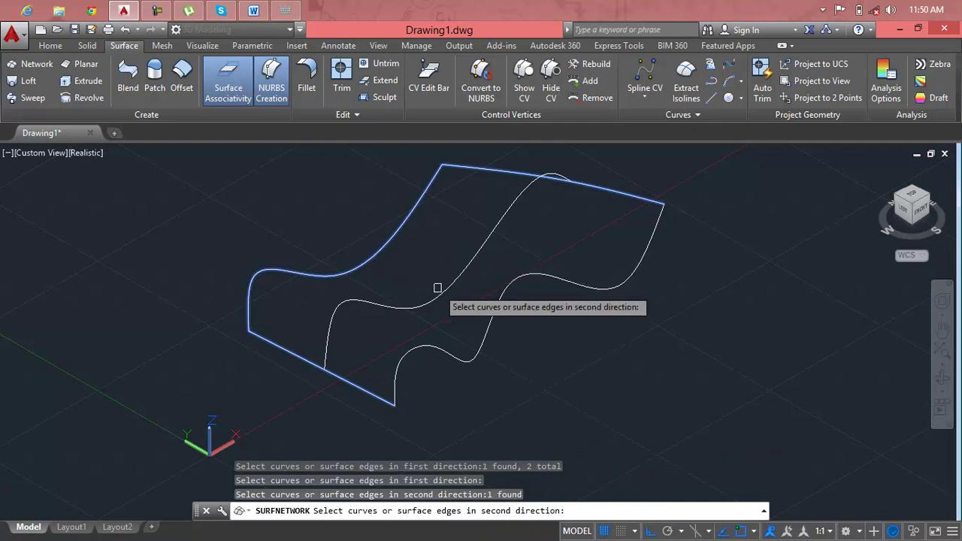
click(442, 294)
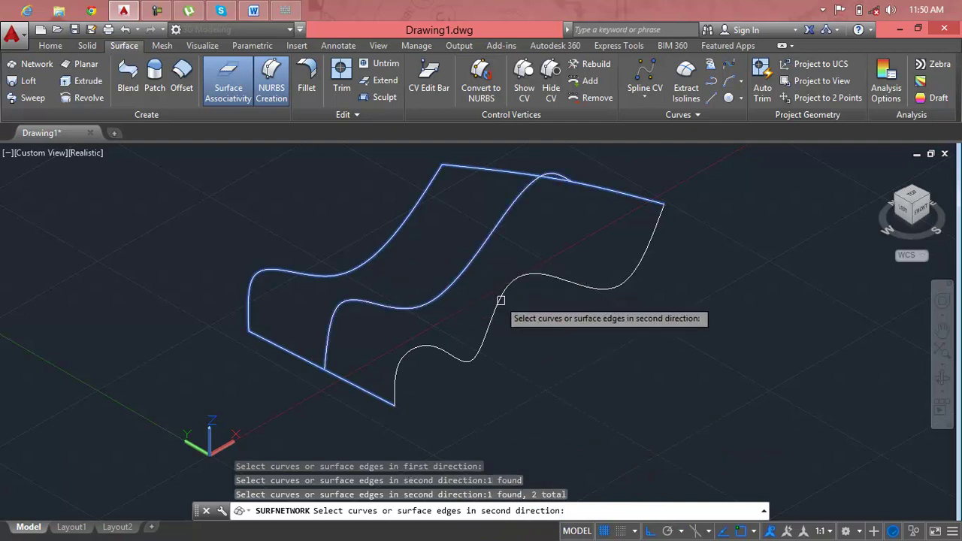
click(503, 301)
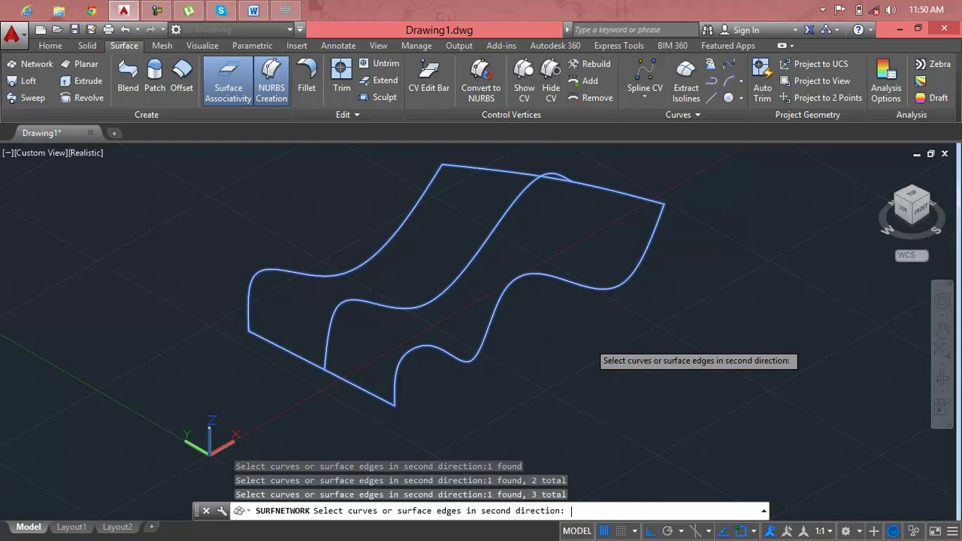
key(Return)
Orbit the view to inspect the shaded wavy network surface.
scroll(430, 298, up, 2)
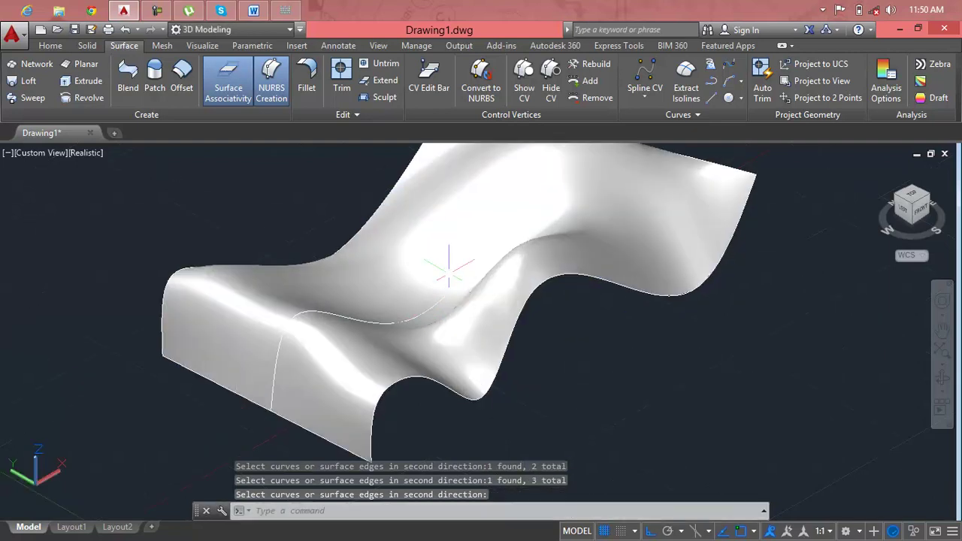
scroll(445, 260, up, 2)
mouse_move(447, 308)
shift+middle_down()
mouse_move(386, 376)
mouse_move(354, 293)
mouse_move(313, 281)
mouse_move(273, 320)
mouse_move(264, 271)
mouse_move(279, 245)
mouse_move(286, 315)
mouse_move(444, 275)
mouse_move(431, 296)
mouse_move(368, 333)
mouse_move(294, 320)
mouse_move(326, 314)
mouse_move(356, 324)
mouse_move(442, 272)
mouse_move(337, 304)
shift+middle_up()
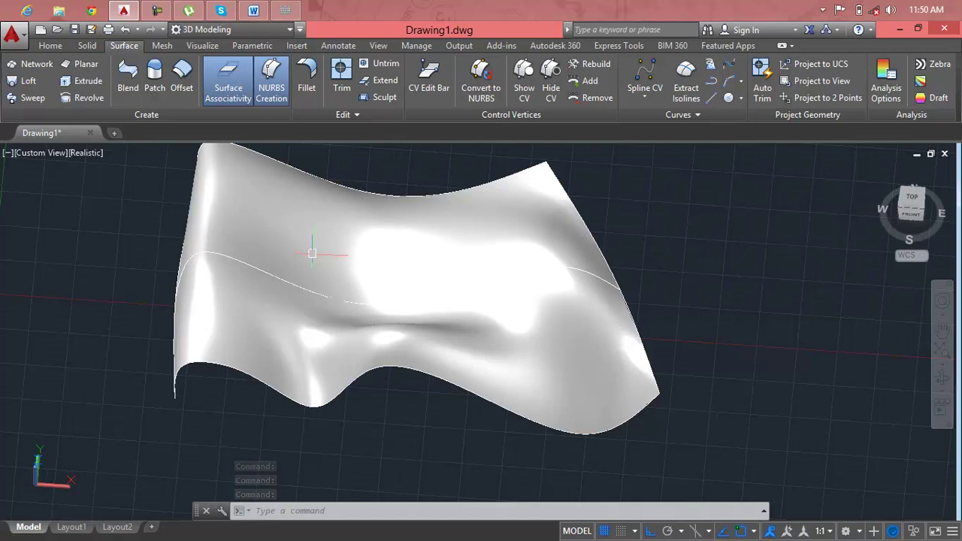
Undo twice to restore the wireframe curves, then test-select the wavy curves.
key(ctrl+z)
key(ctrl+z)
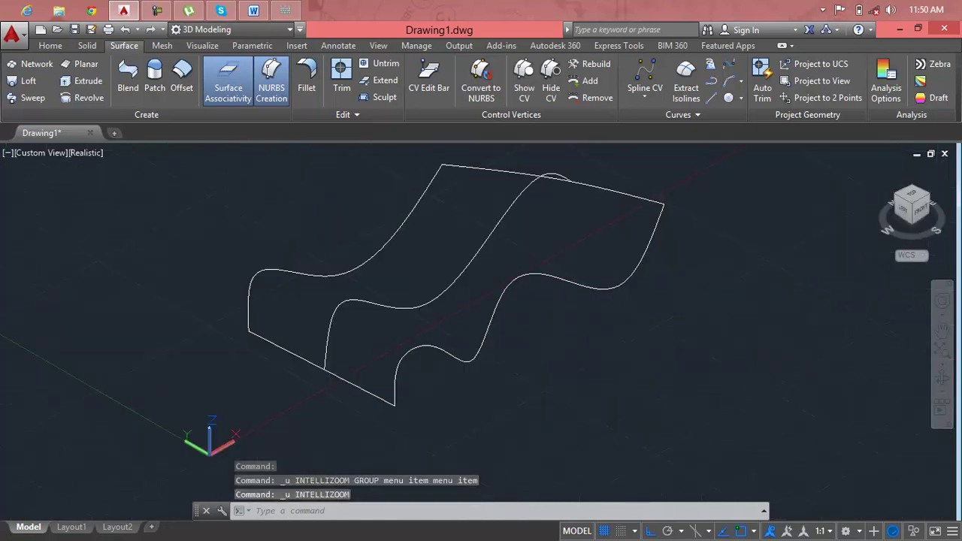
key(ctrl+z)
click(404, 304)
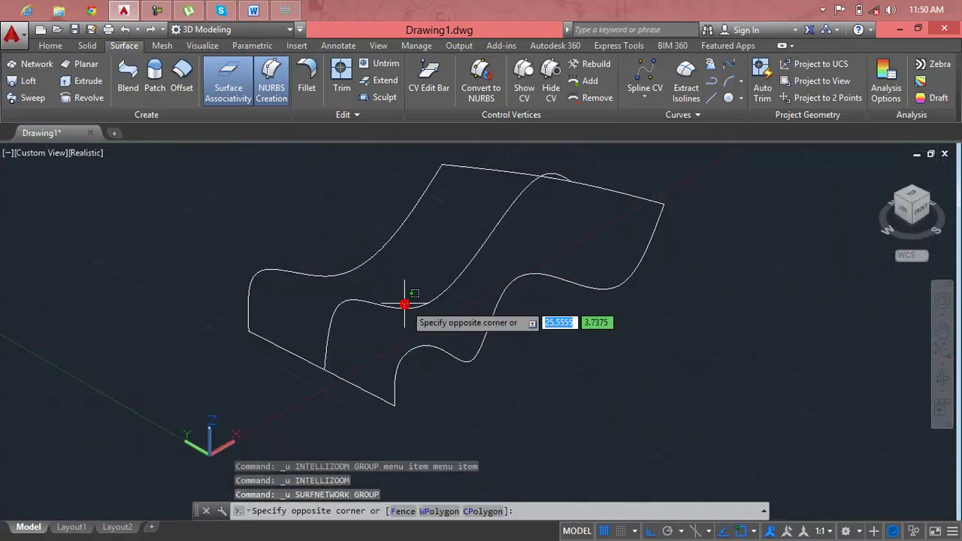
click(412, 311)
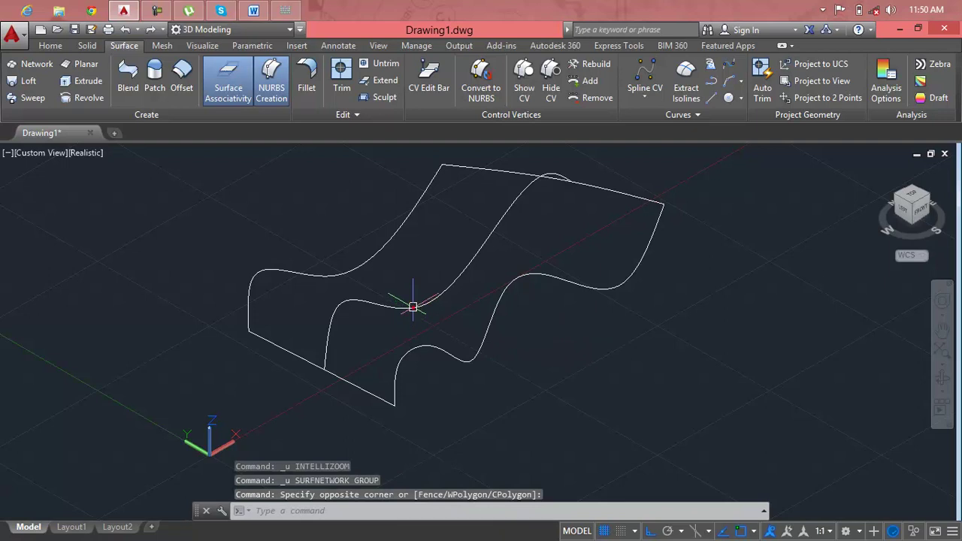
click(412, 306)
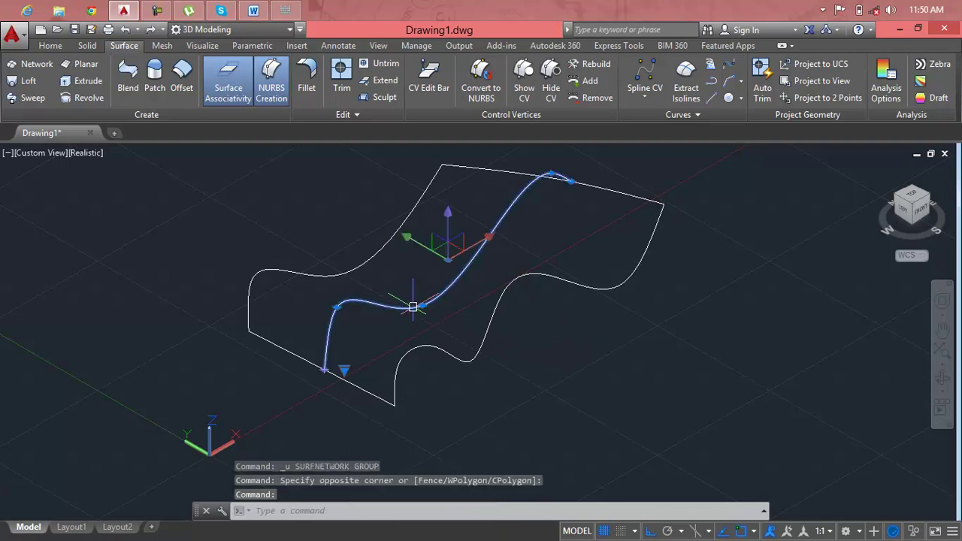
key(Escape)
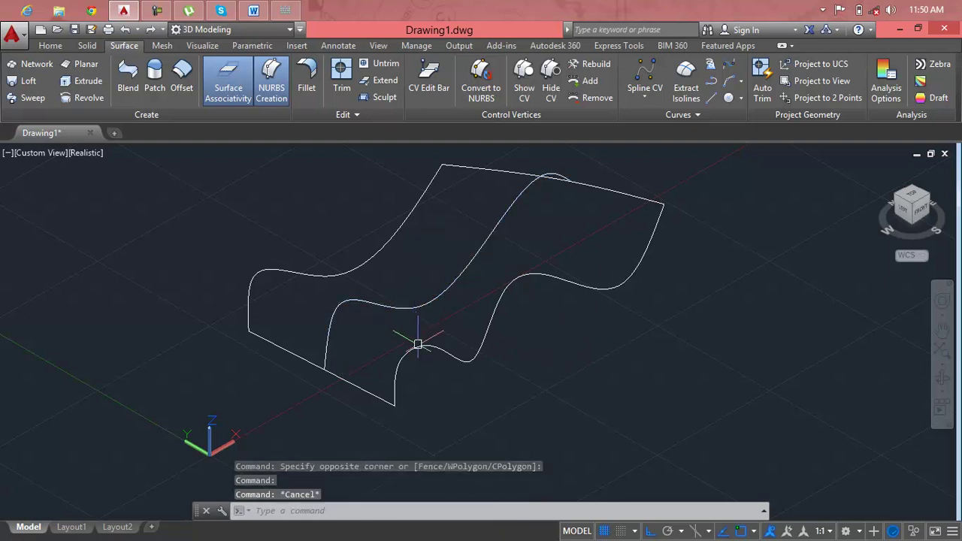
click(419, 347)
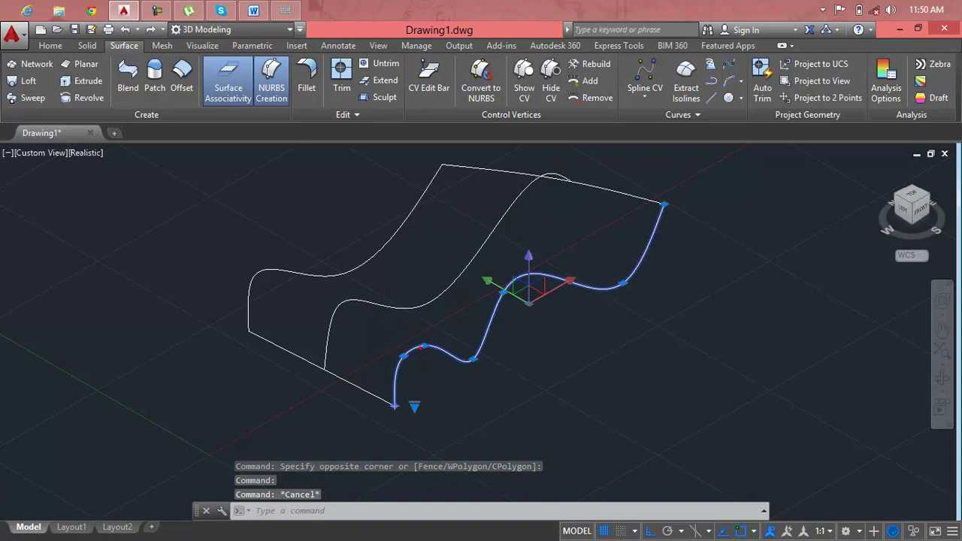
click(349, 381)
key(Escape)
Delete the straight front bottom edge line and the top connecting line.
click(351, 384)
key(Delete)
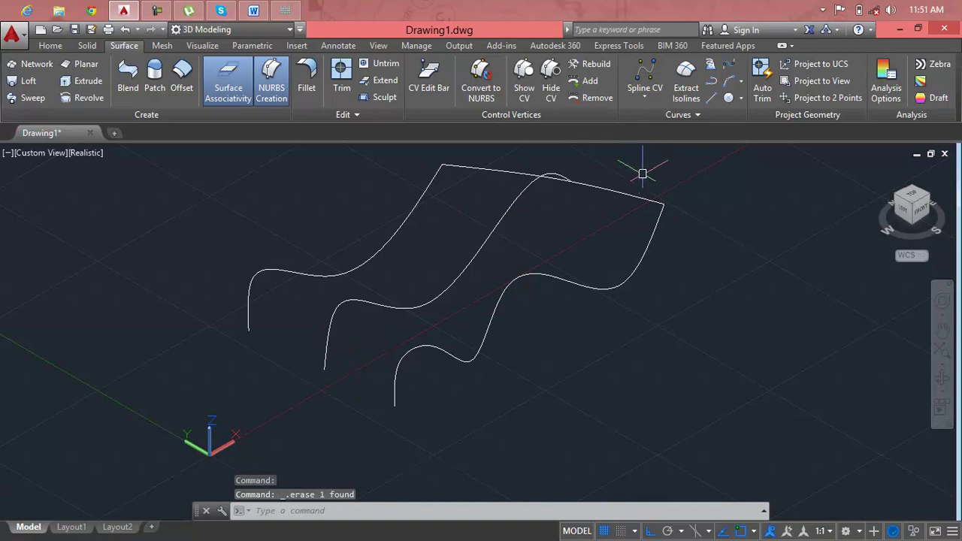
click(631, 194)
key(Delete)
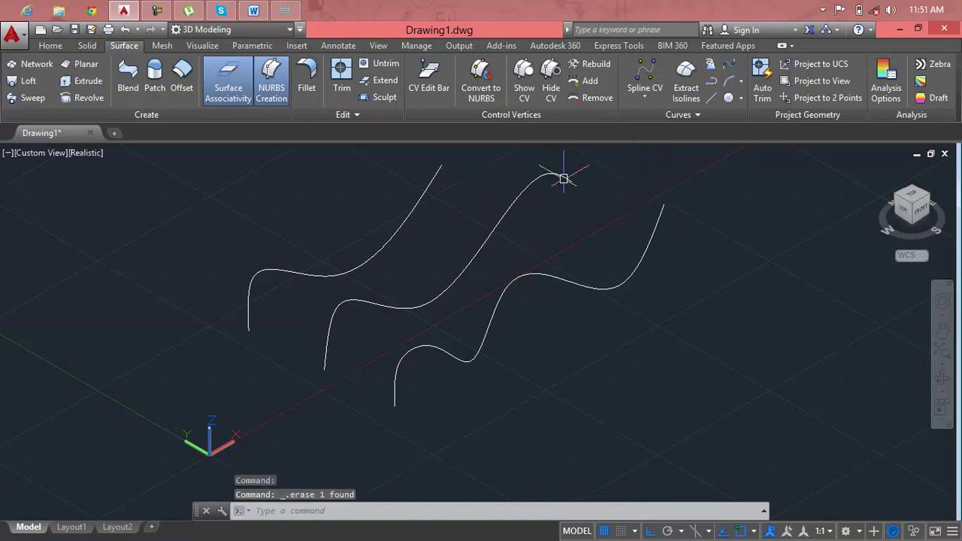
Erase the middle wavy spline so only the left and right curves remain.
click(564, 178)
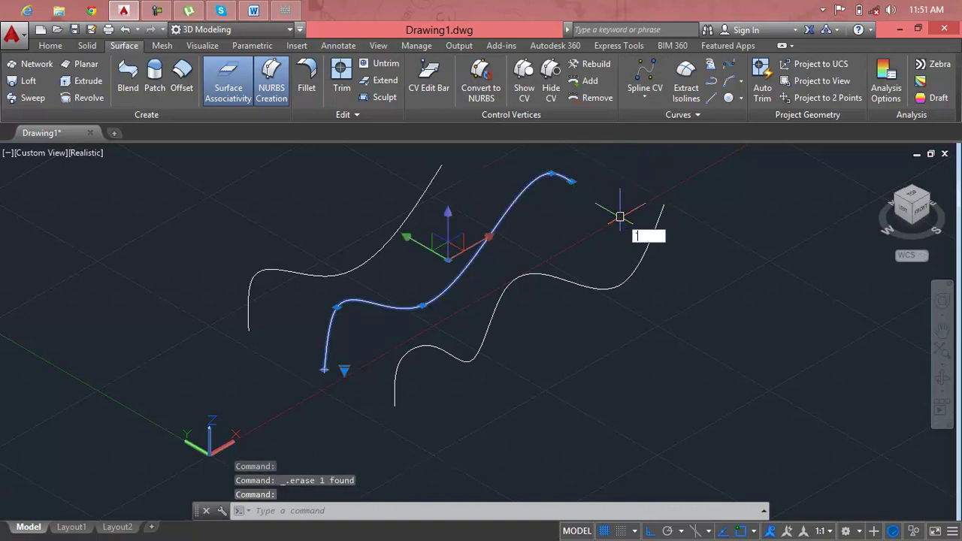
key(Escape)
key(Escape)
key(Escape)
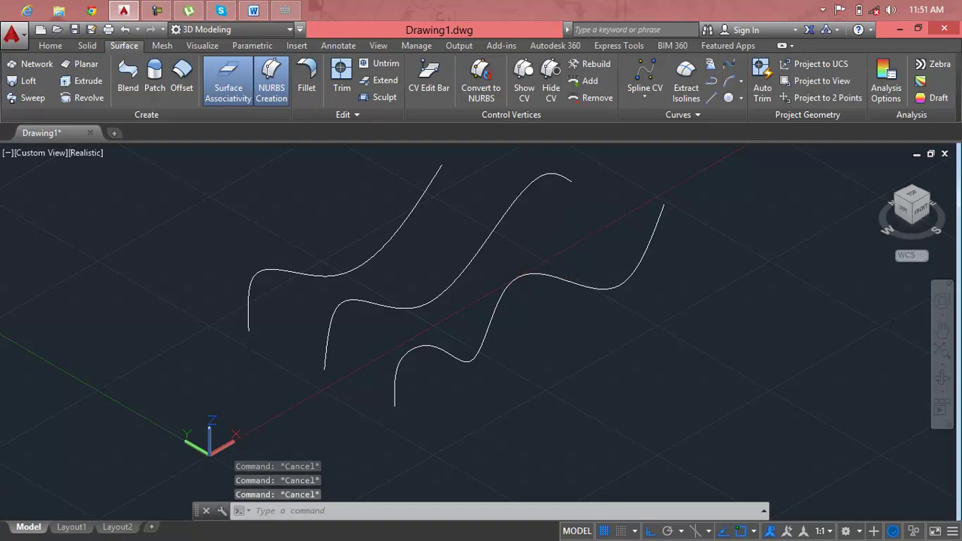
click(493, 222)
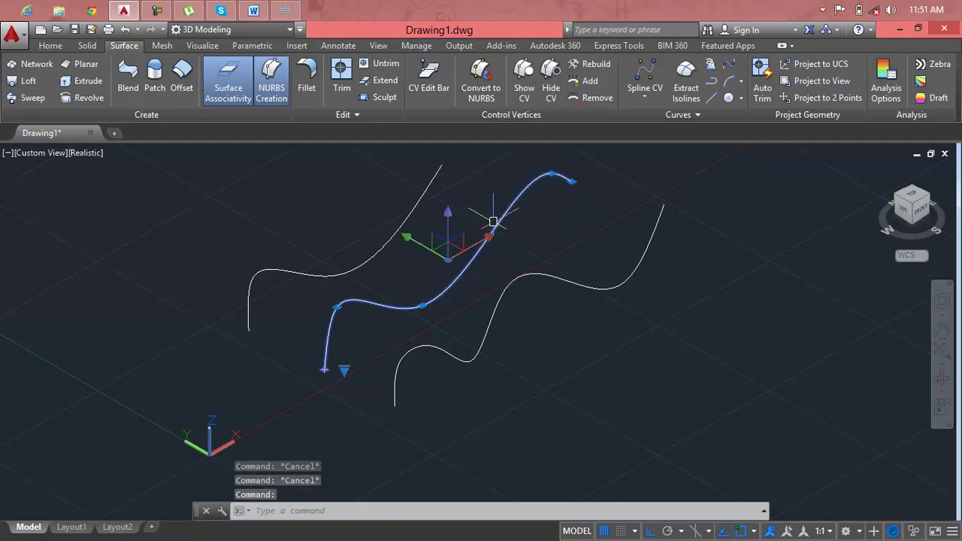
key(Delete)
key(Escape)
key(Escape)
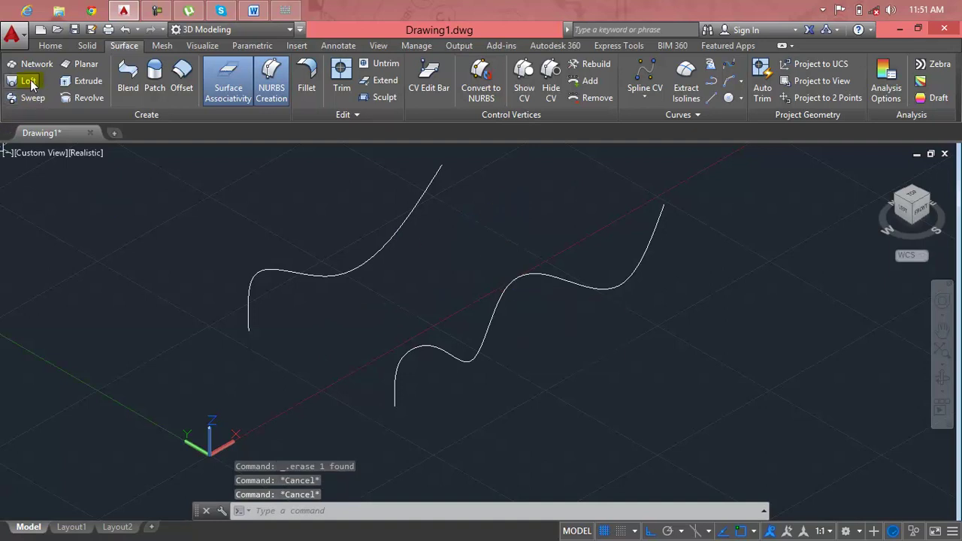
Extrude the left wavy spline upward into a surface at a picked height.
click(88, 82)
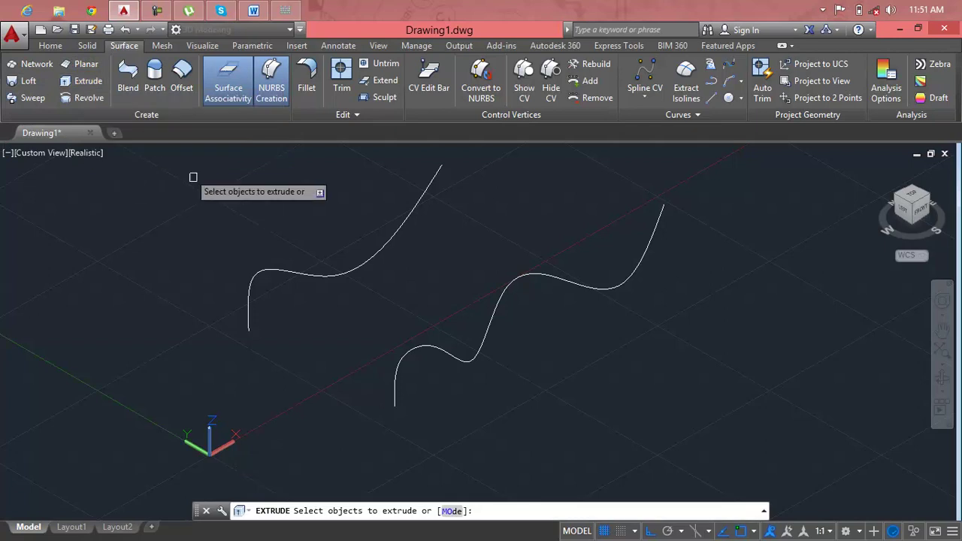
click(278, 270)
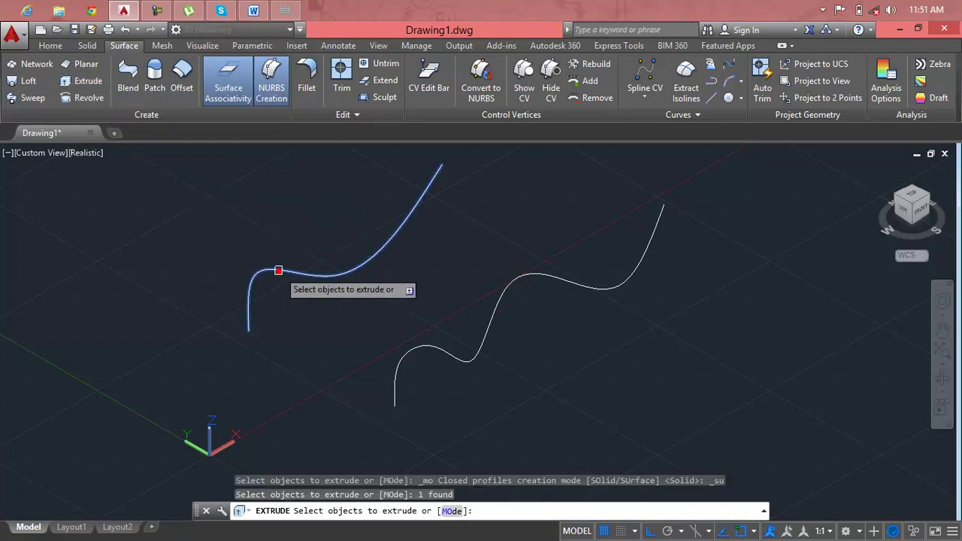
key(Return)
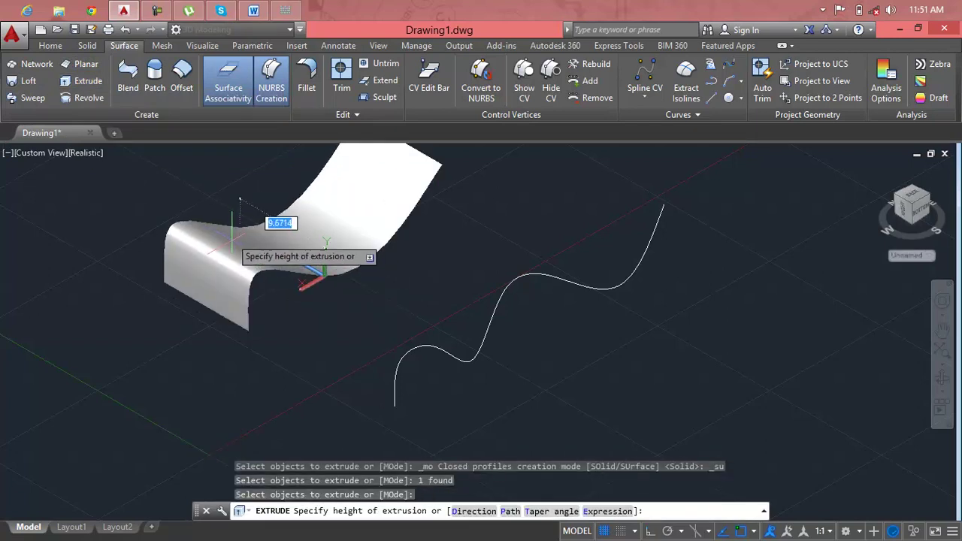
click(257, 254)
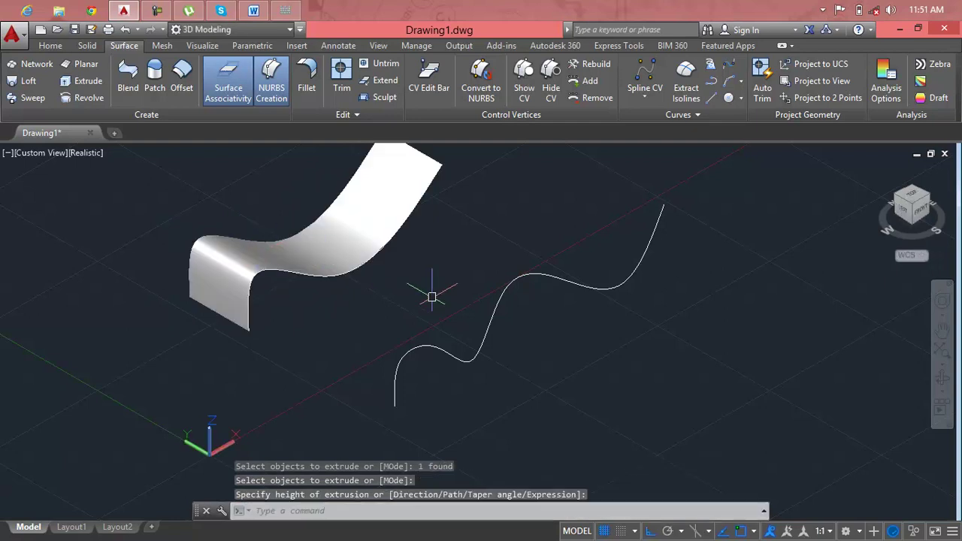
Repeat the extrusion on the right spline to form a second tall wavy surface.
key(Return)
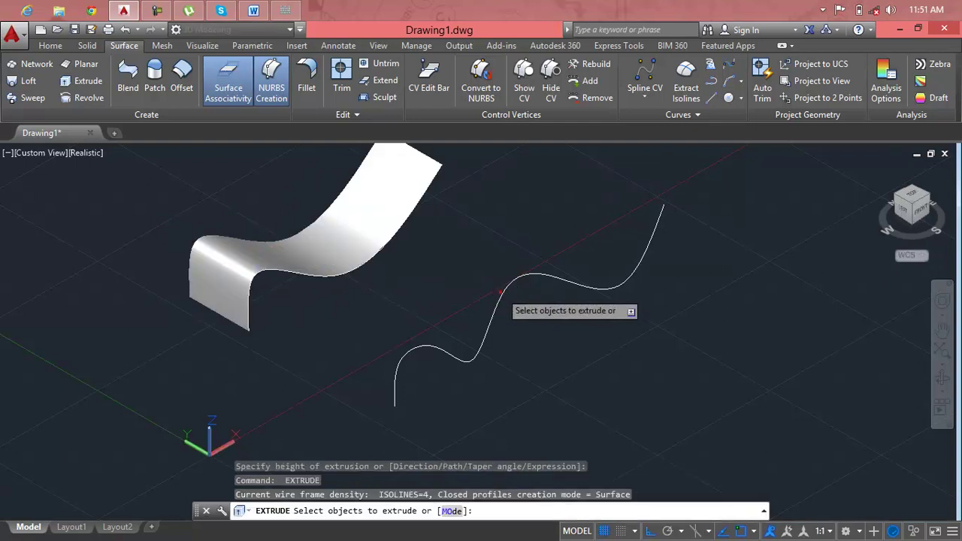
click(508, 297)
key(Return)
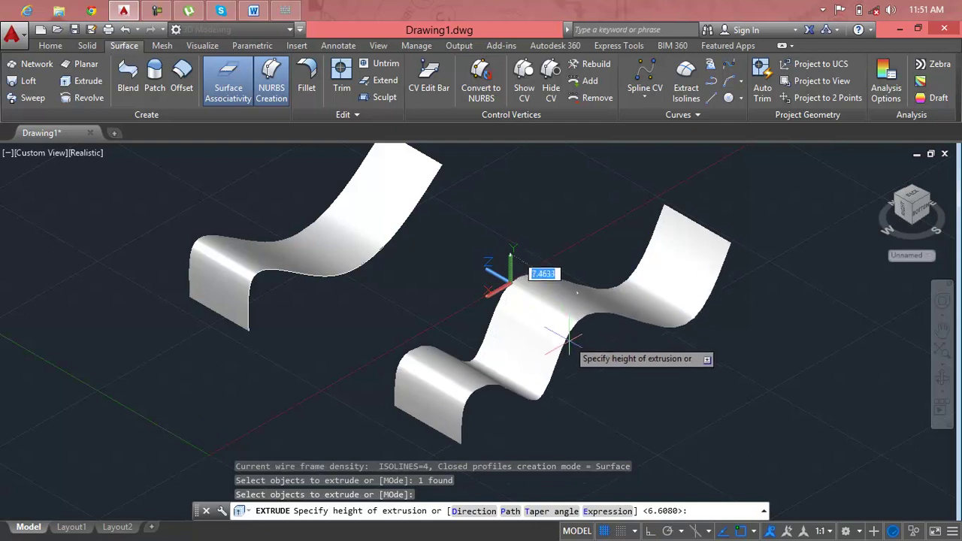
click(575, 347)
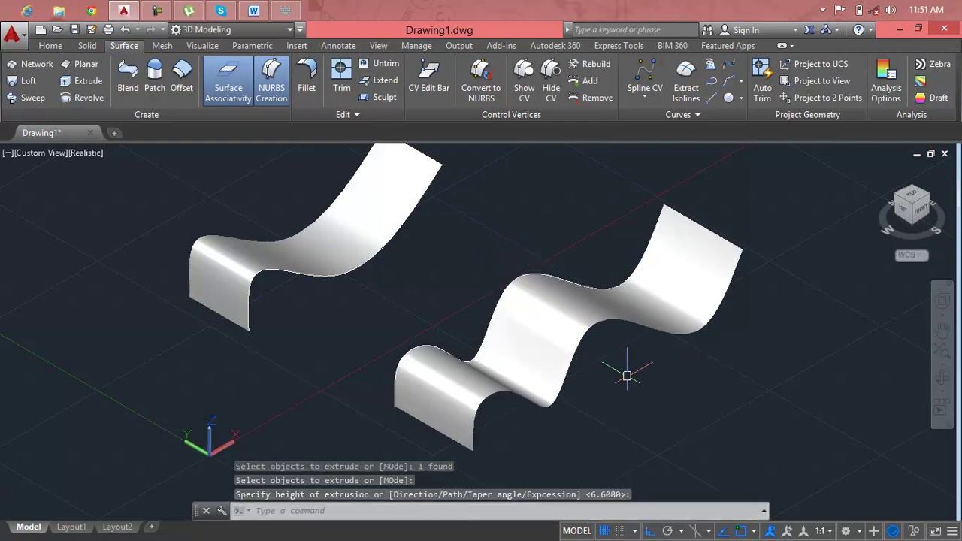
key(Escape)
key(Escape)
key(Escape)
Set the current object colour to blue, ACI index 160, using the COL command.
scroll(627, 376, down, 2)
mouse_move(625, 375)
middle_down()
mouse_move(584, 358)
mouse_move(557, 376)
middle_up()
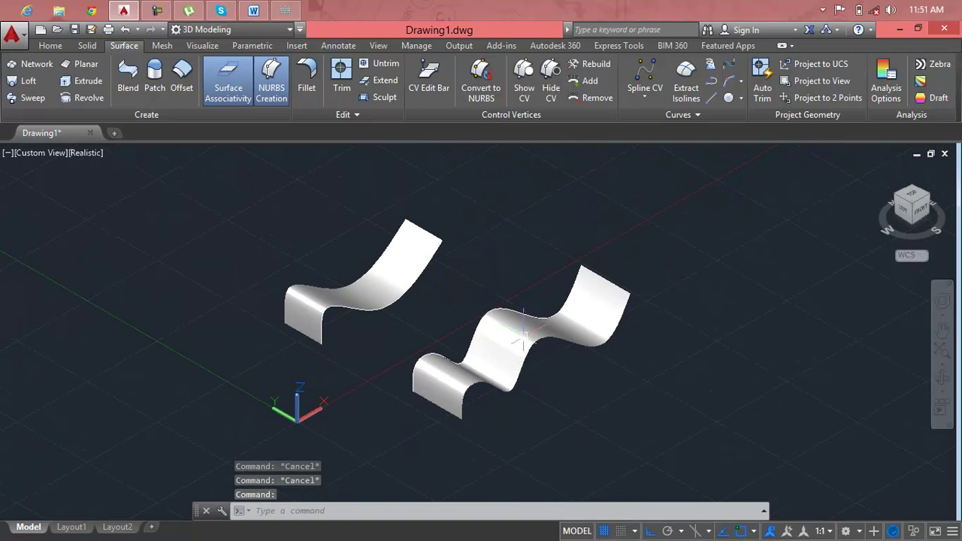
scroll(520, 335, up, 3)
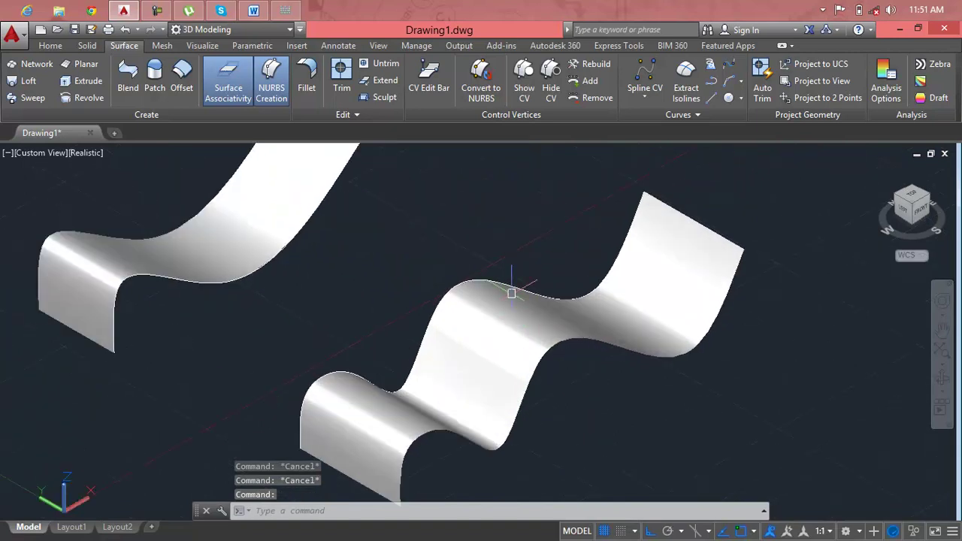
text(COL)
key(Escape)
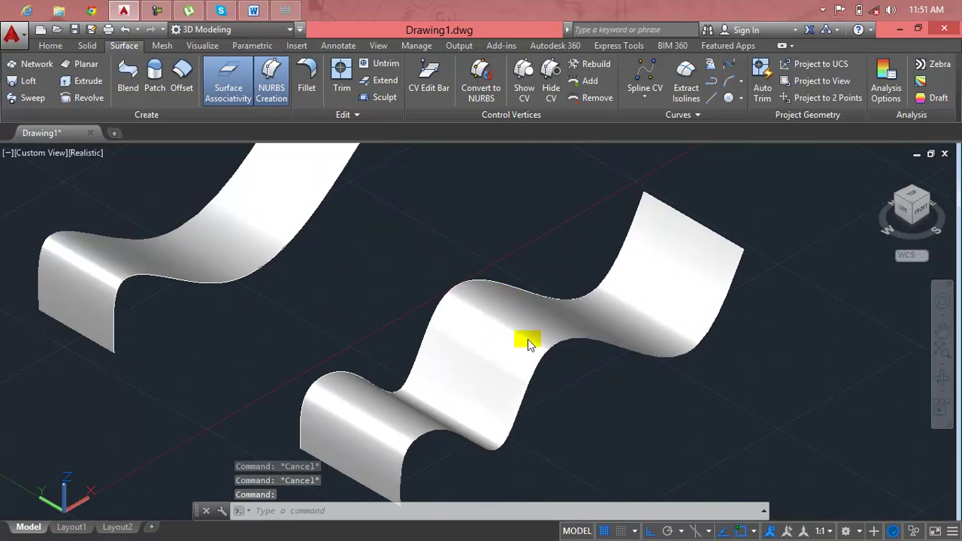
text(COL)
key(Return)
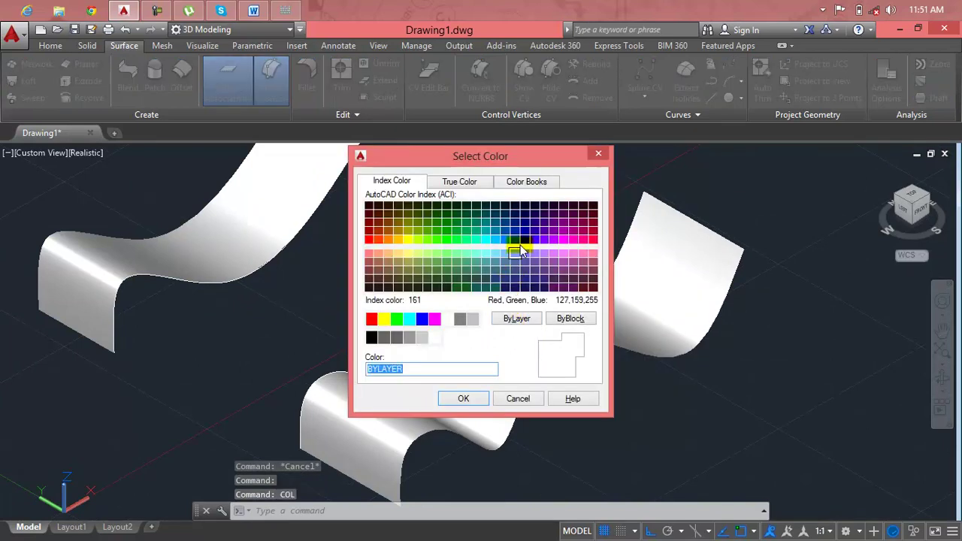
click(515, 239)
click(465, 396)
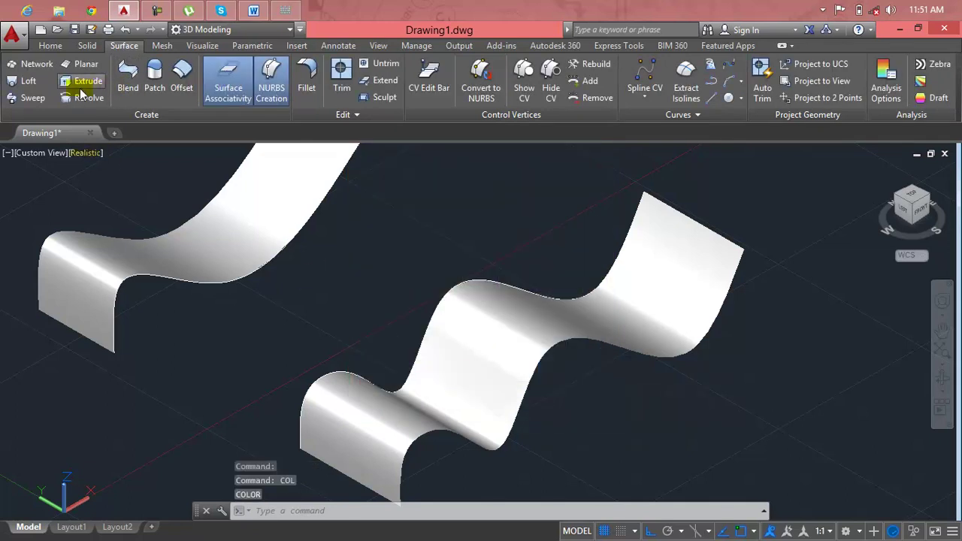
Loft a blue surface between edges of the left and right wavy surfaces using Cross sections only.
click(44, 81)
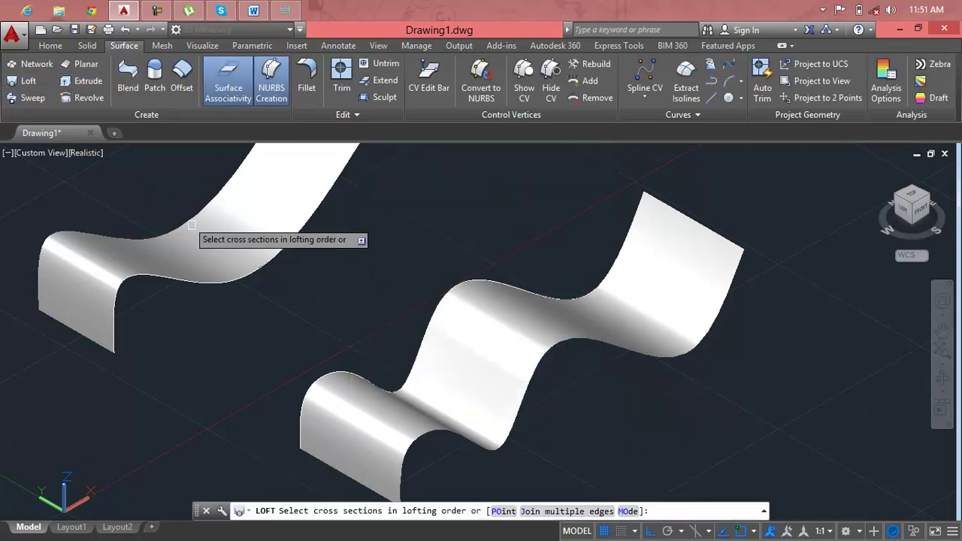
click(251, 275)
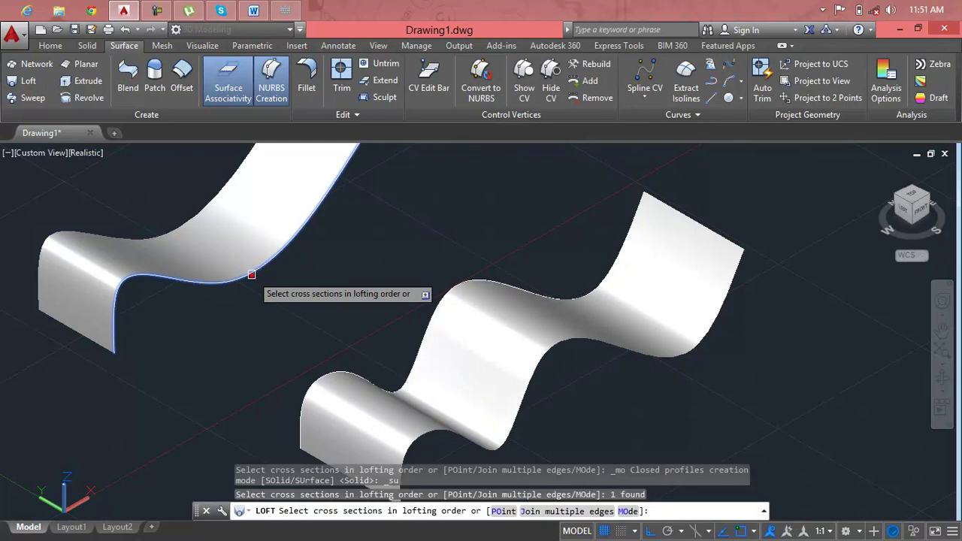
click(345, 367)
key(Return)
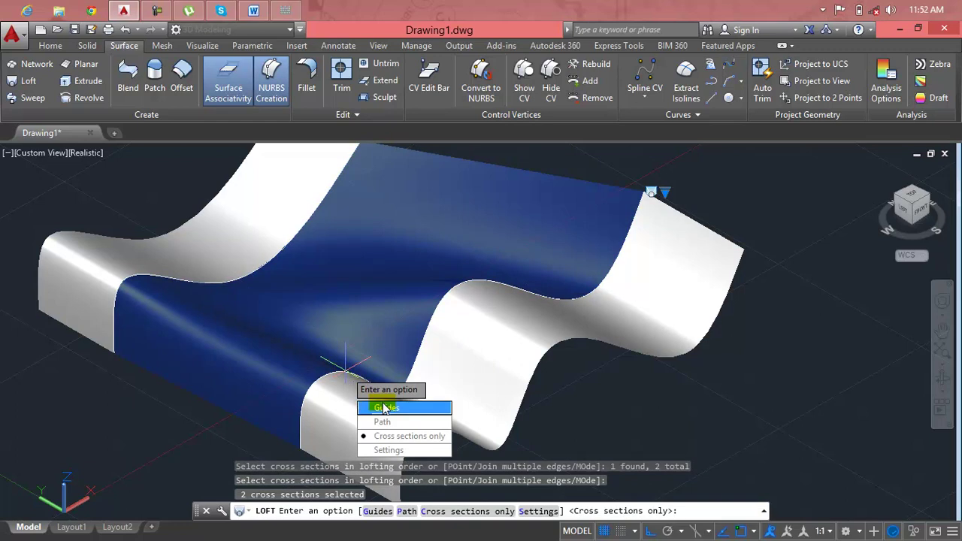
click(388, 442)
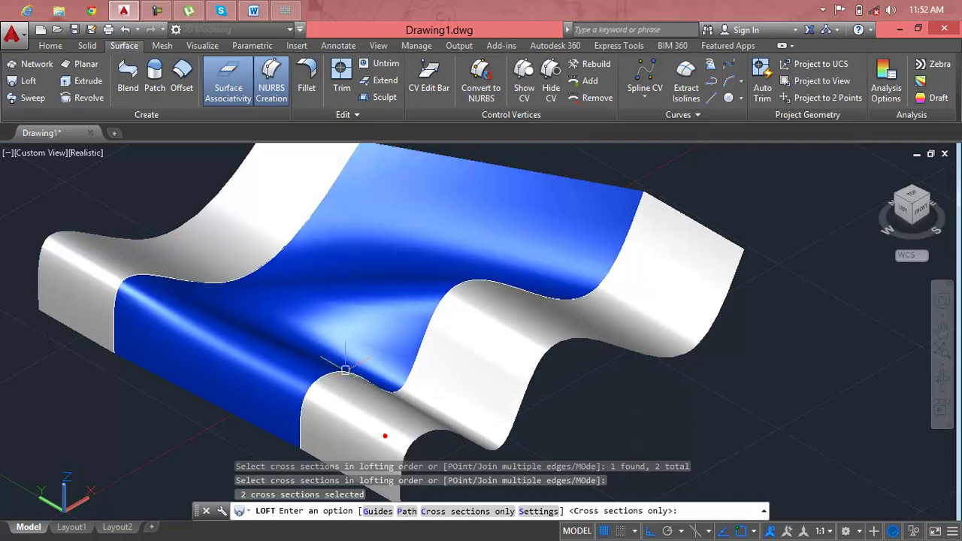
scroll(410, 280, down, 2)
middle_drag(409, 272, 366, 272)
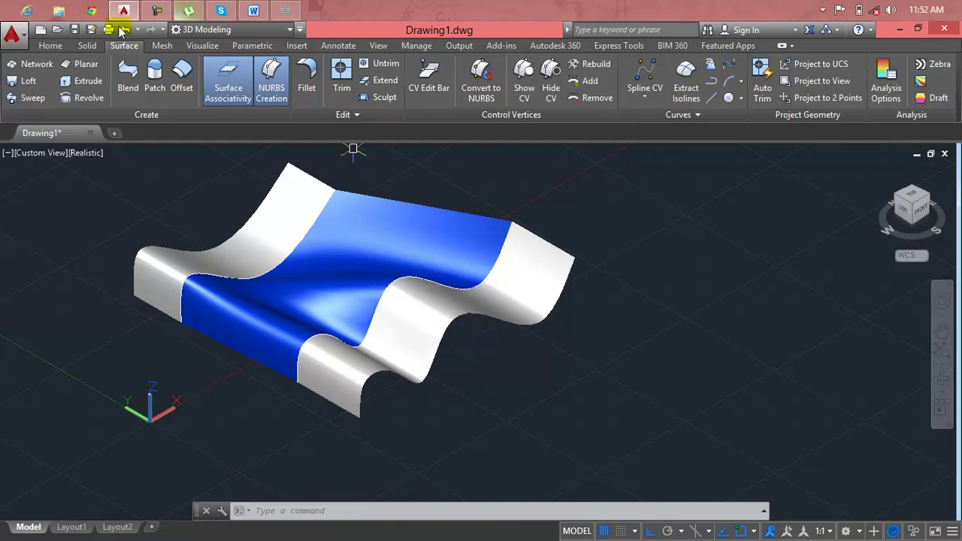
Show the Home tab's Extrude dropdown listing Loft, Revolve and Sweep, then select the left and lofted surfaces.
click(50, 46)
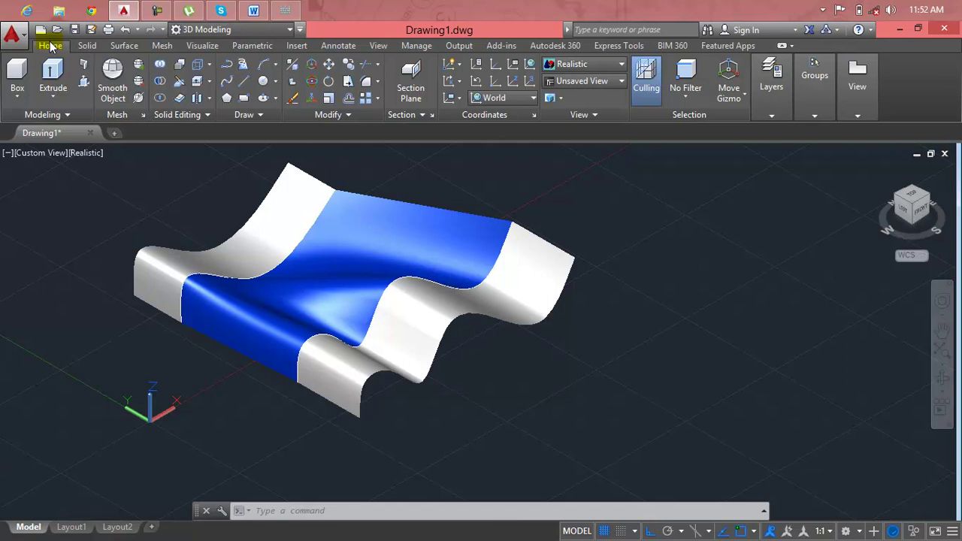
click(52, 94)
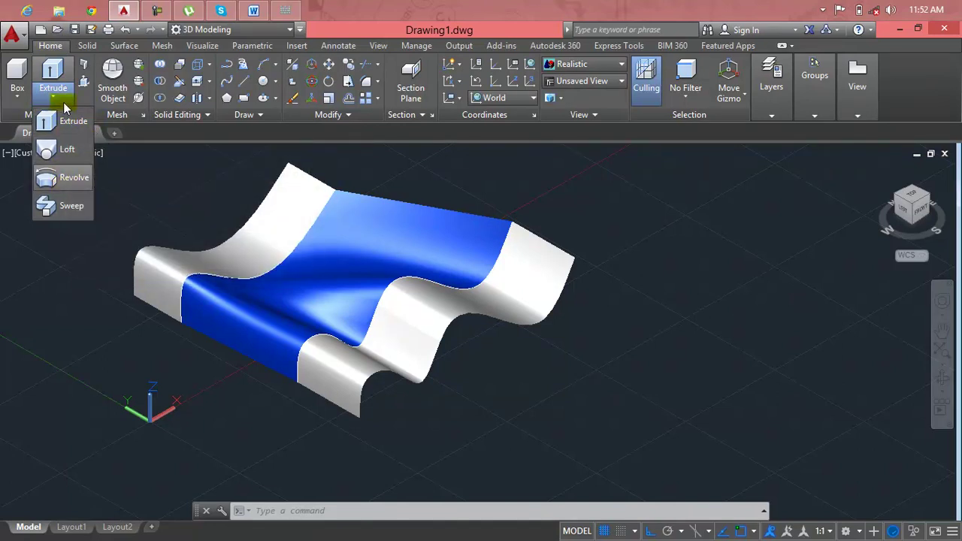
click(118, 172)
key(Escape)
key(Escape)
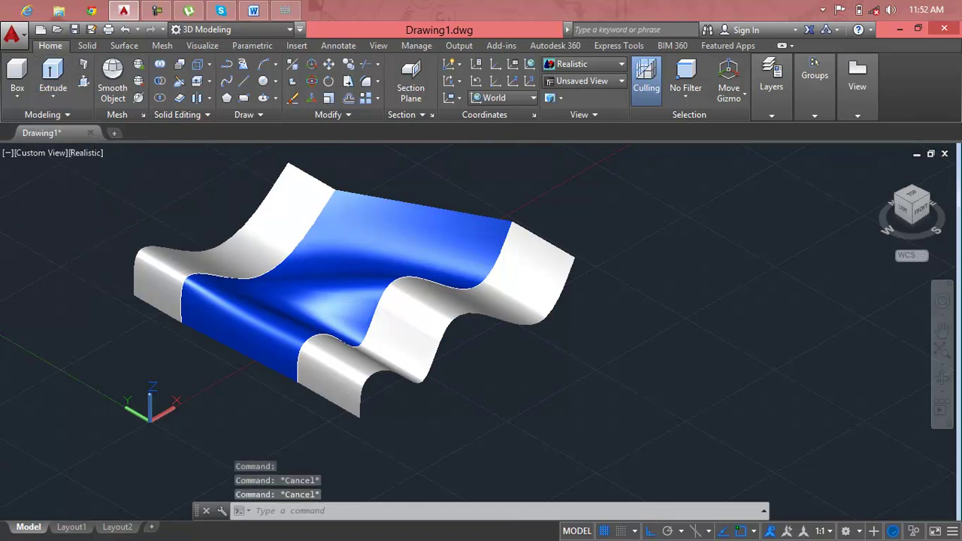
click(243, 251)
click(336, 262)
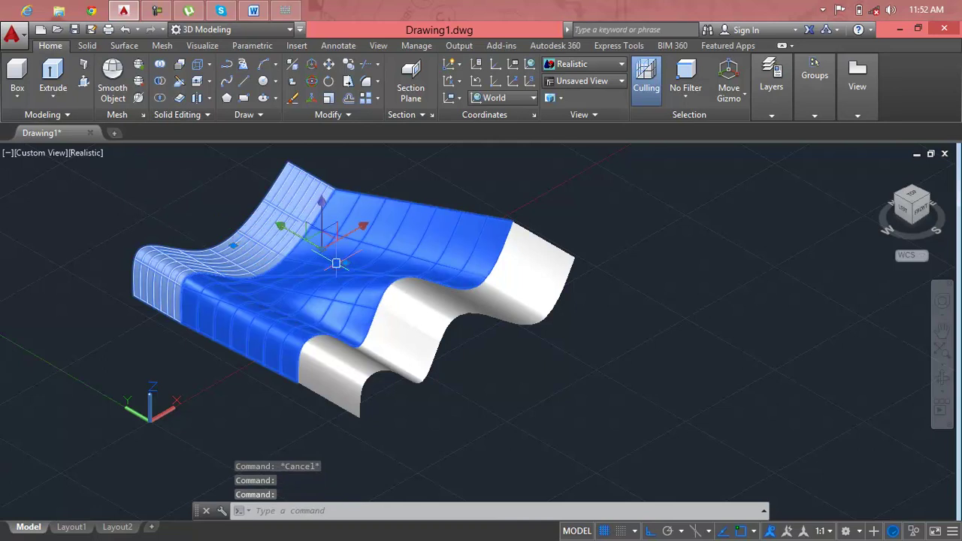
Delete the left, lofted and right wavy surfaces, keeping their curves.
key(Delete)
click(402, 284)
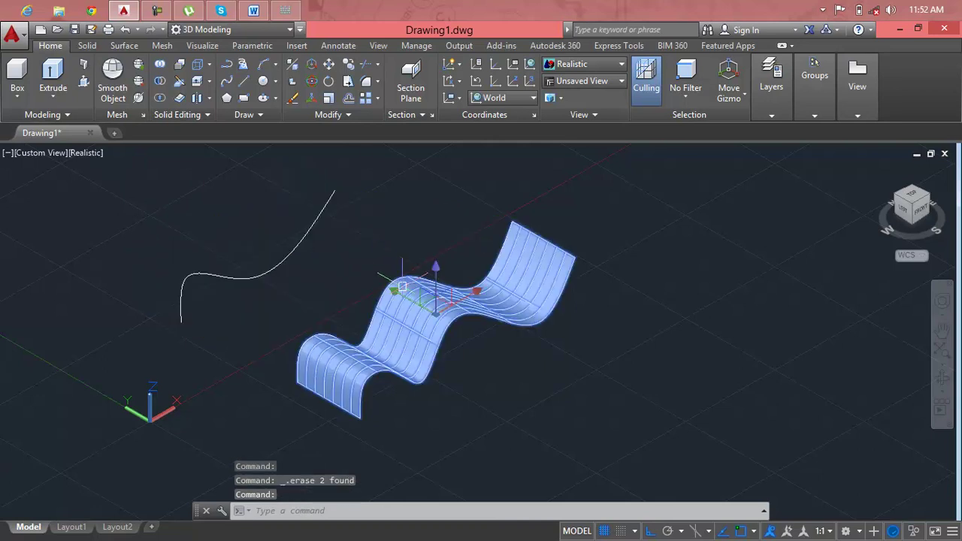
key(Delete)
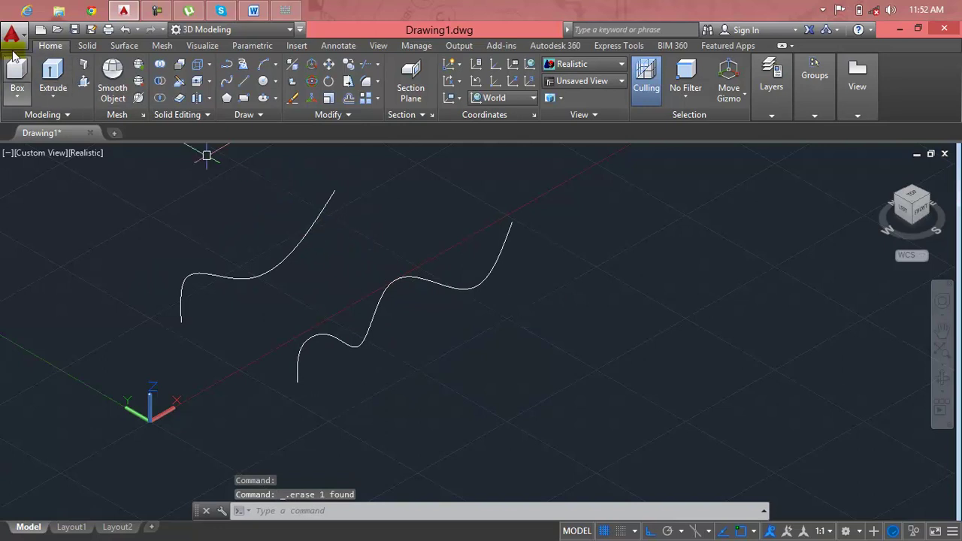
Crossing-select both remaining wavy splines and delete them.
click(120, 46)
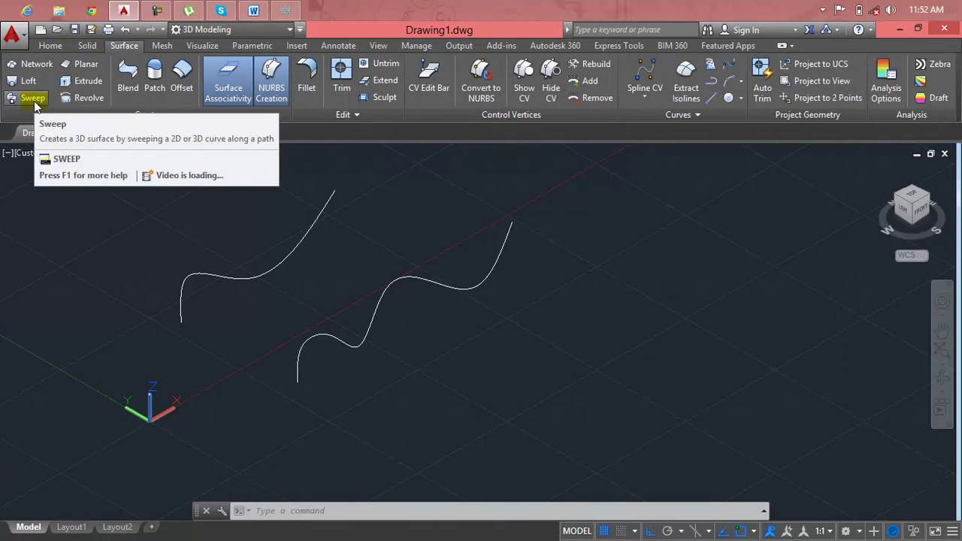
mouse_move(29, 98)
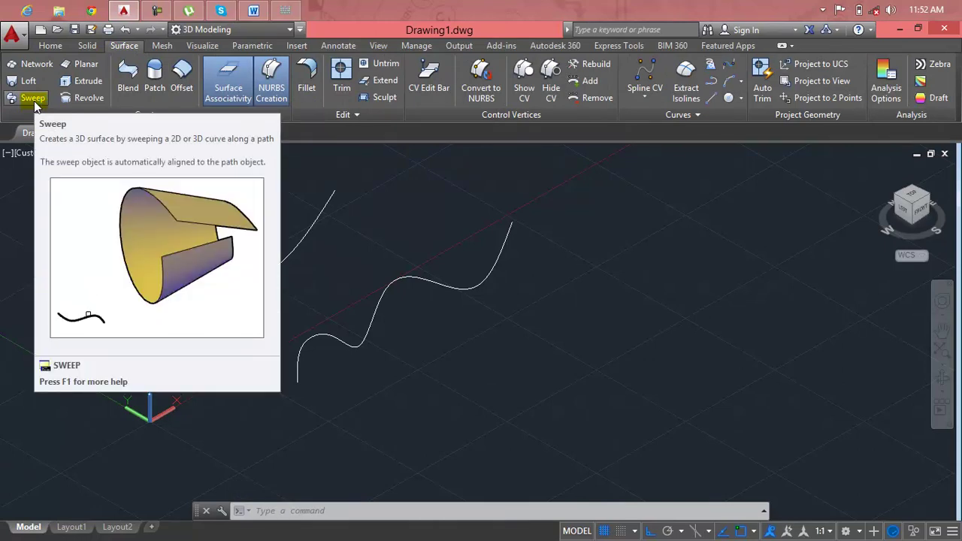
key(Escape)
key(Escape)
key(Escape)
click(542, 290)
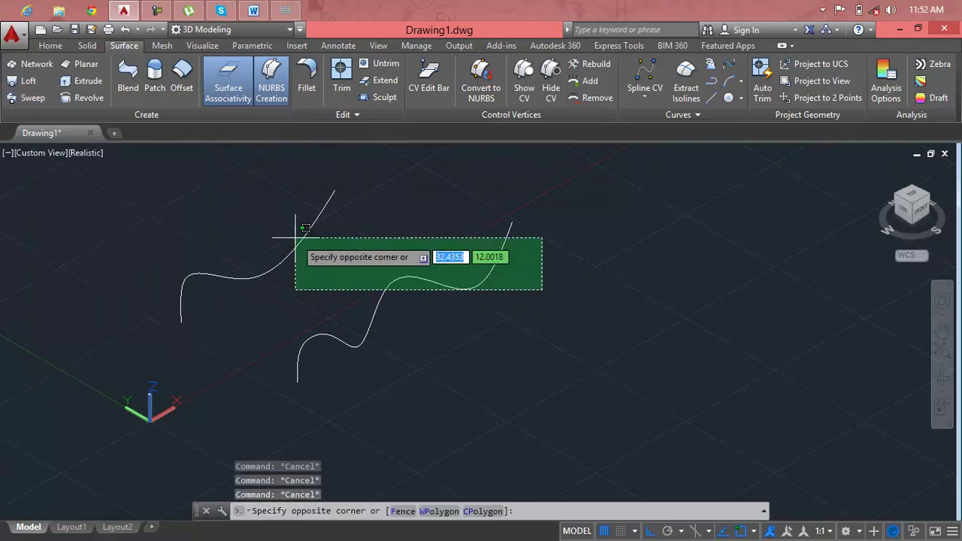
click(266, 216)
key(Escape)
key(Escape)
click(457, 328)
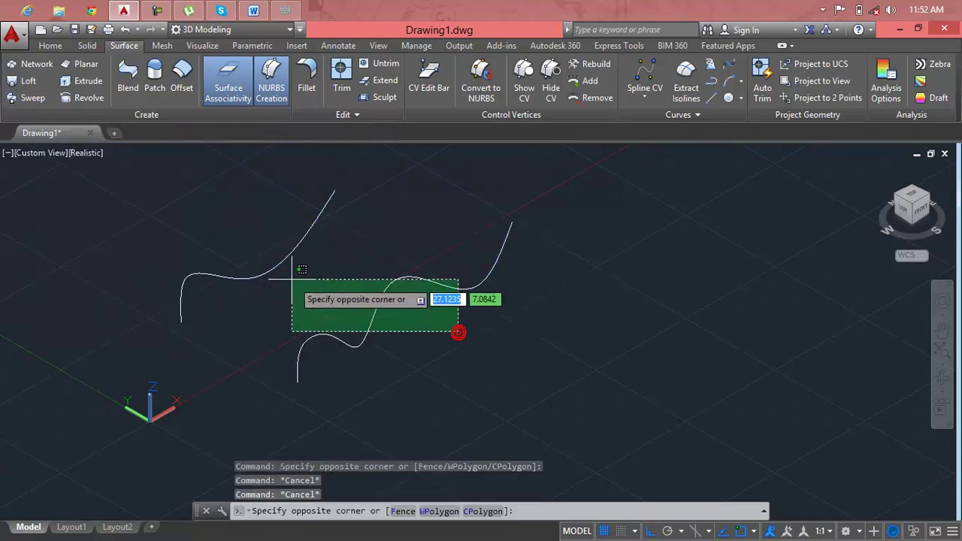
click(272, 251)
key(Delete)
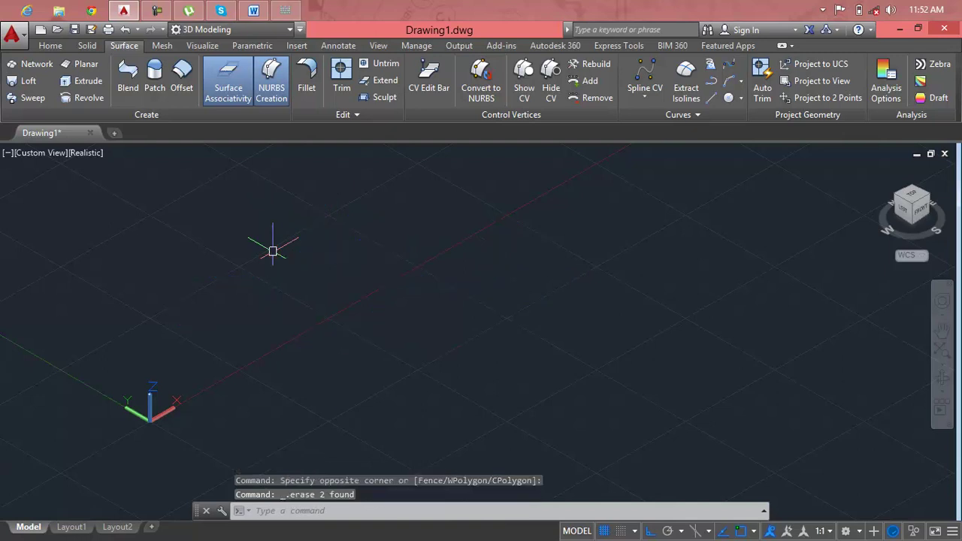
text(c)
Draw a large three-point arc on the ground plane with Ortho off, leaving a small gap.
key(Return)
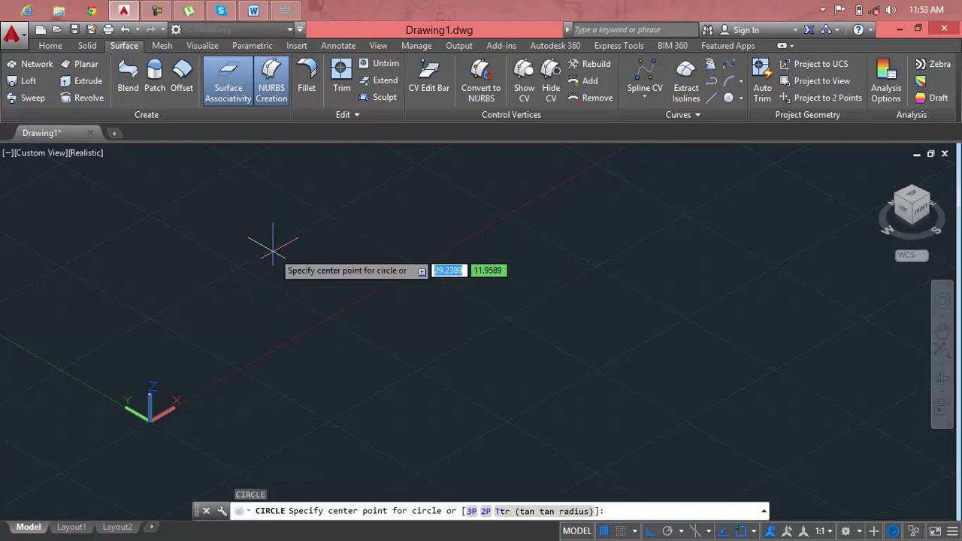
key(Escape)
key(Escape)
key(Escape)
key(Escape)
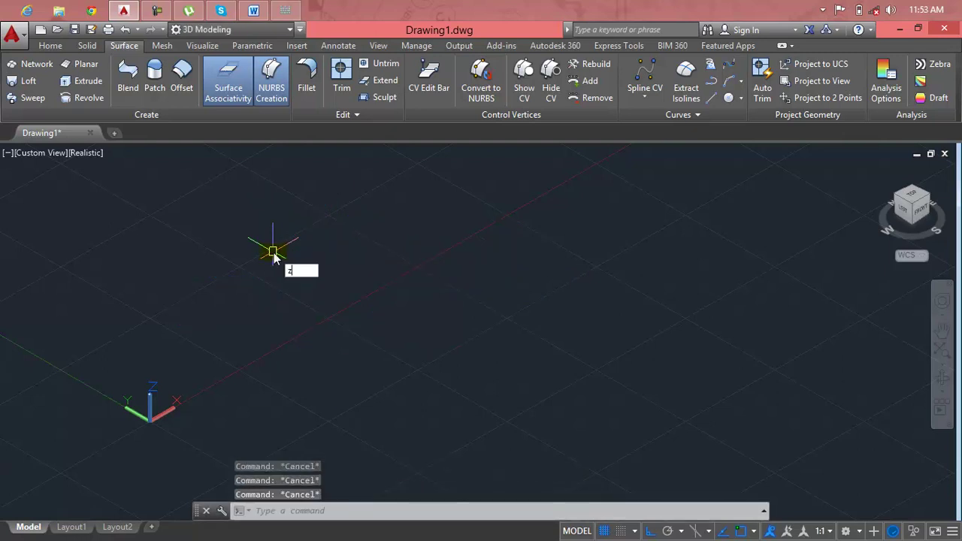
text(z)
key(Return)
click(279, 315)
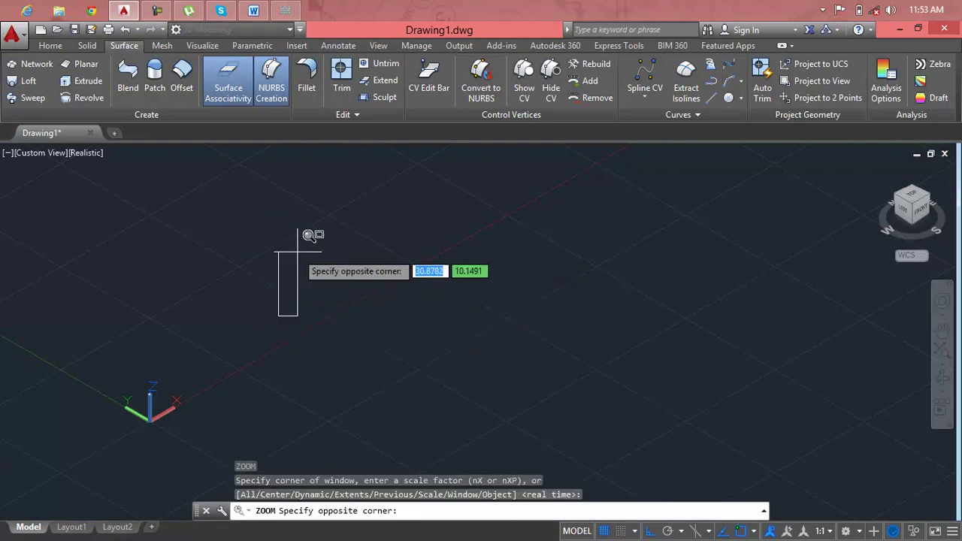
key(Escape)
key(Escape)
key(Escape)
key(Escape)
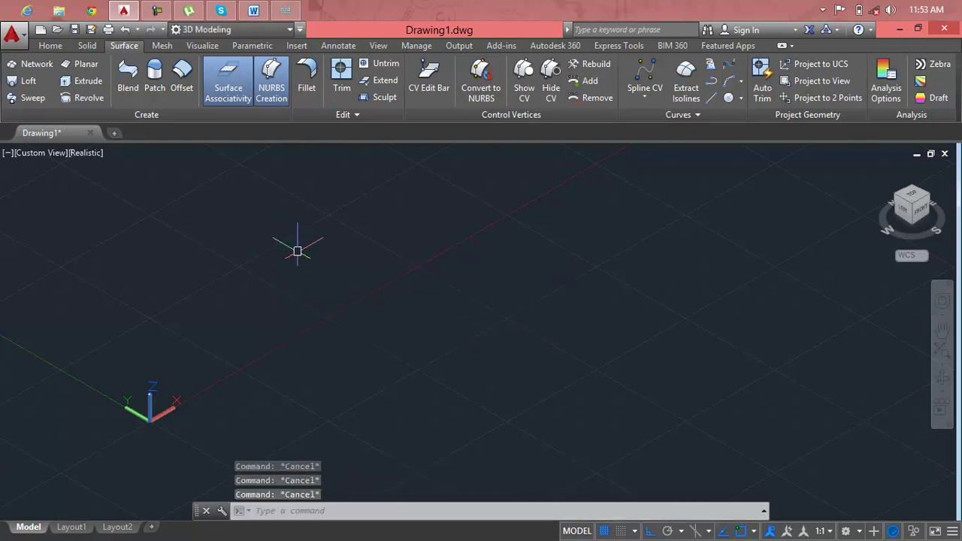
text(a)
key(Return)
click(322, 334)
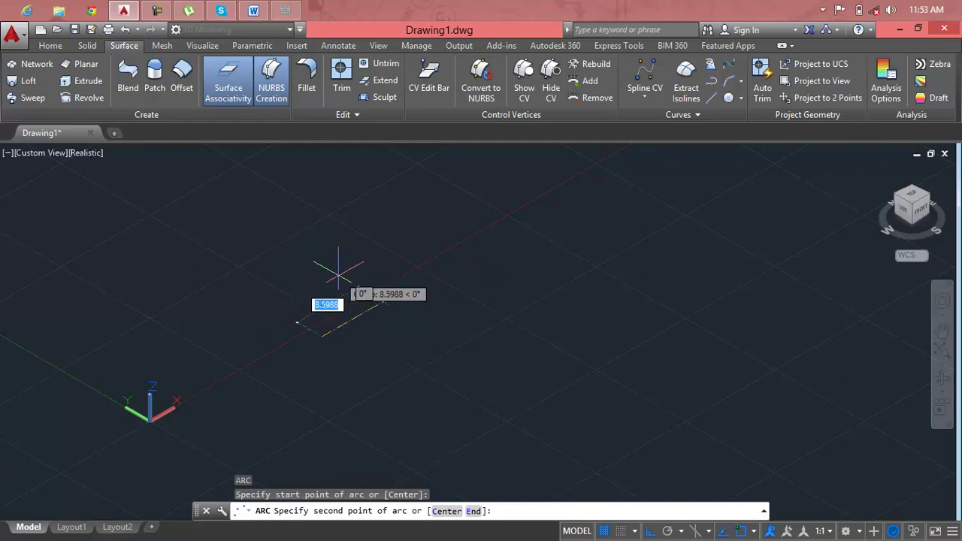
key(F8)
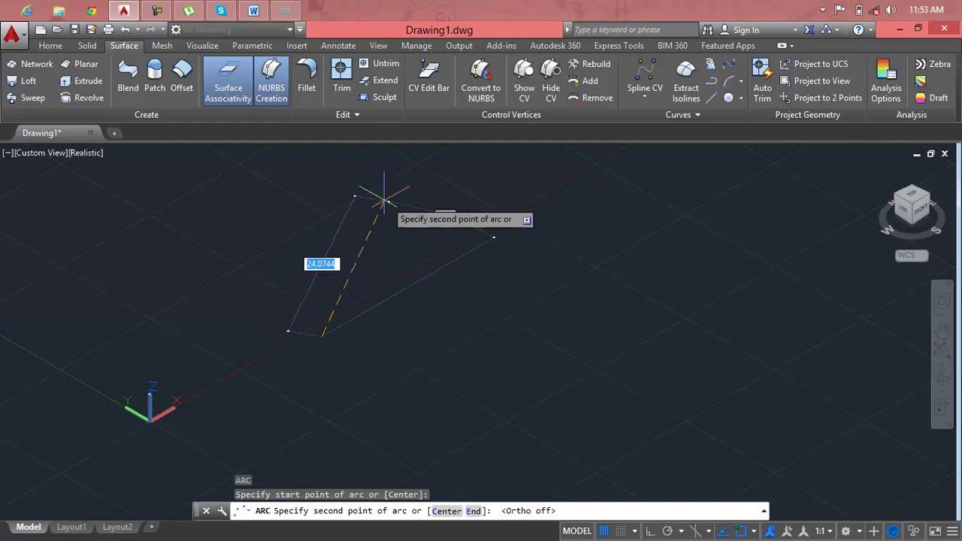
click(385, 199)
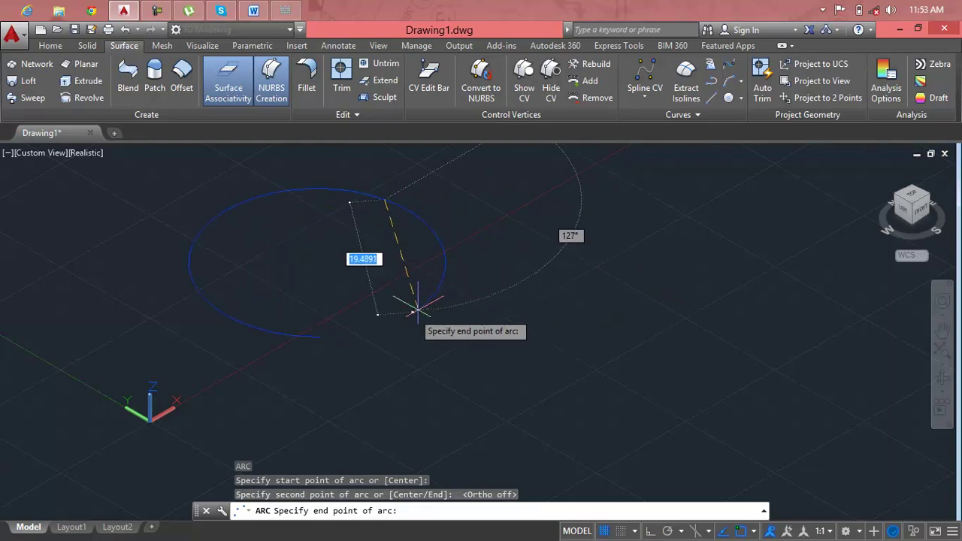
click(386, 320)
key(Return)
key(Return)
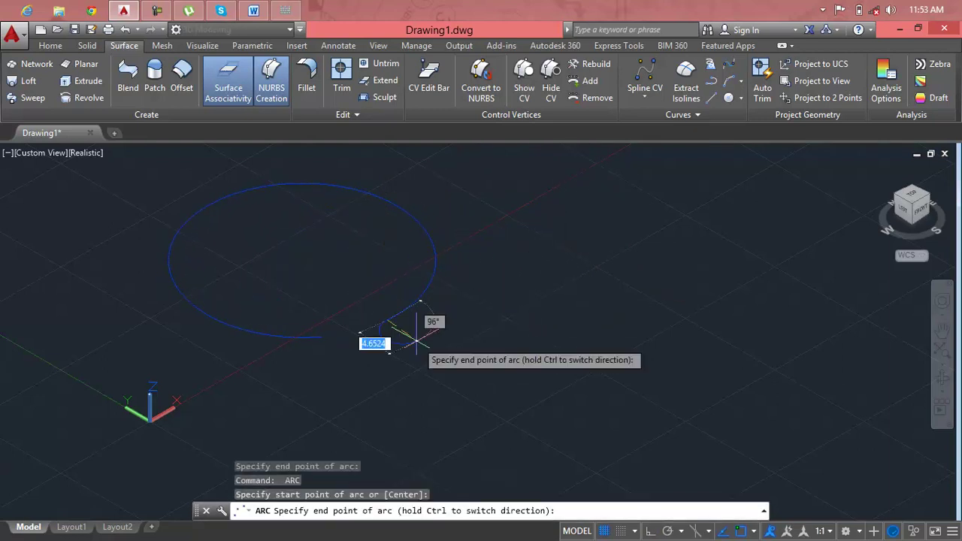
key(Escape)
key(Escape)
key(Escape)
Pan and zoom the view to recentre the nearly closed arc.
scroll(416, 343, down, 2)
middle_drag(416, 343, 407, 361)
scroll(395, 354, up, 2)
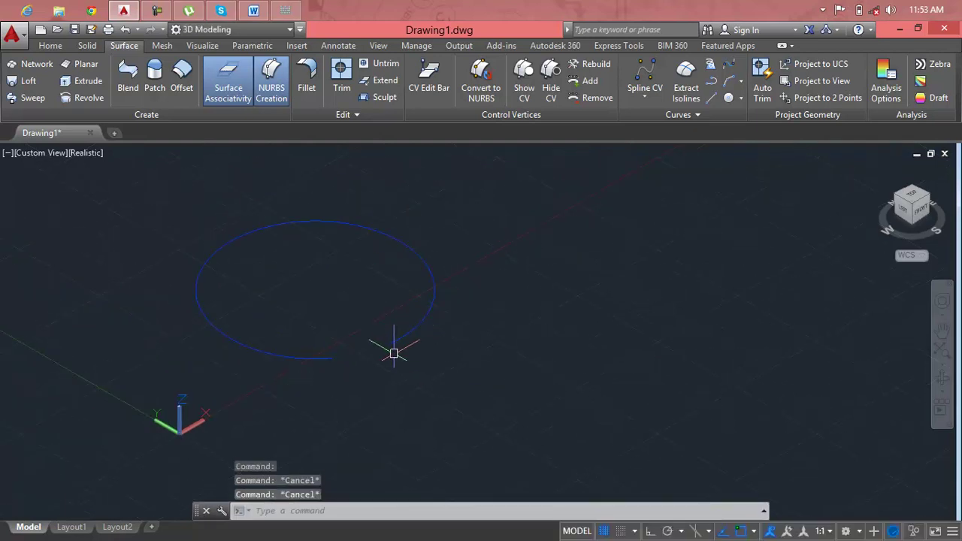
middle_drag(395, 354, 399, 318)
key(Escape)
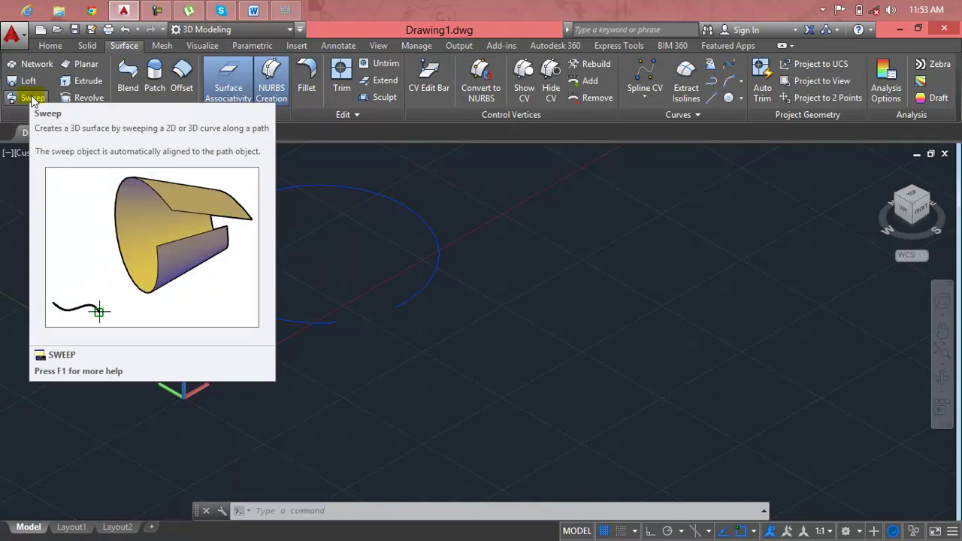
key(Escape)
key(Escape)
key(Escape)
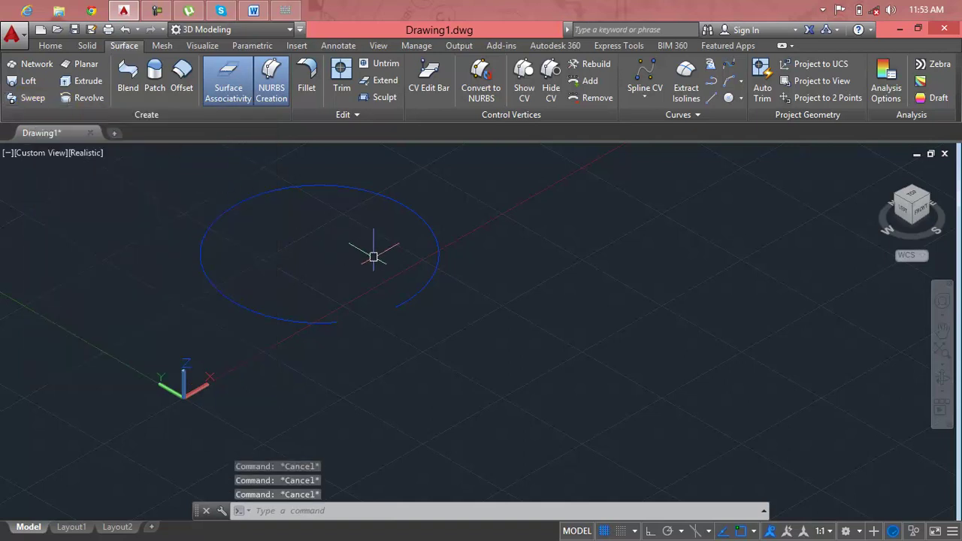
scroll(407, 258, down, 1)
text(R)
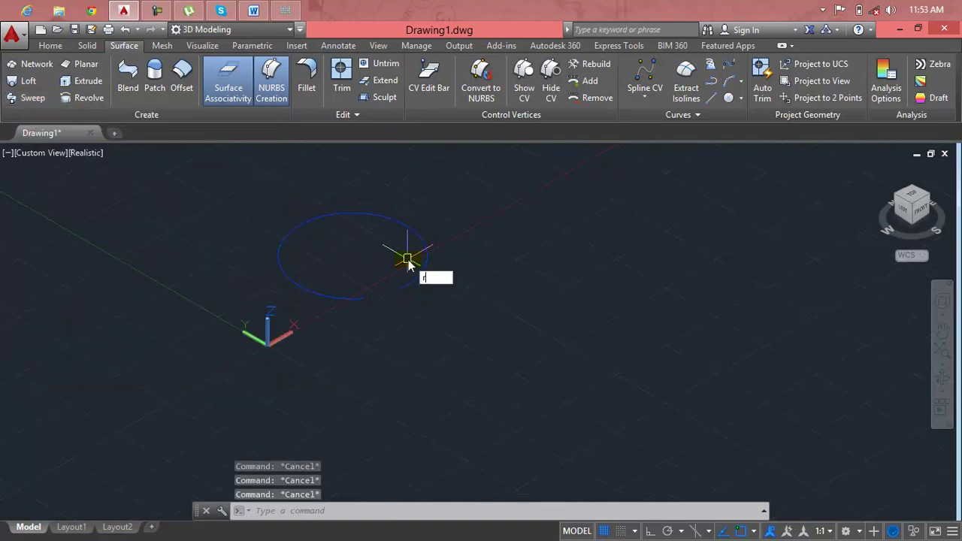
text(o)
key(Escape)
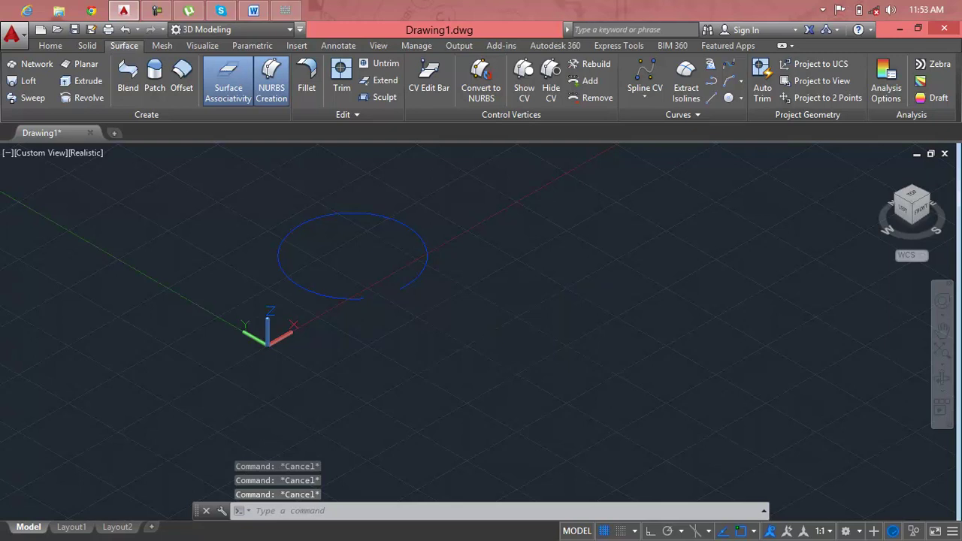
Rotate the arc 90° with ROTATE3D about a two-point axis so it stands upright.
text(ro)
key(Return)
key(Escape)
key(Escape)
key(Escape)
text(ro)
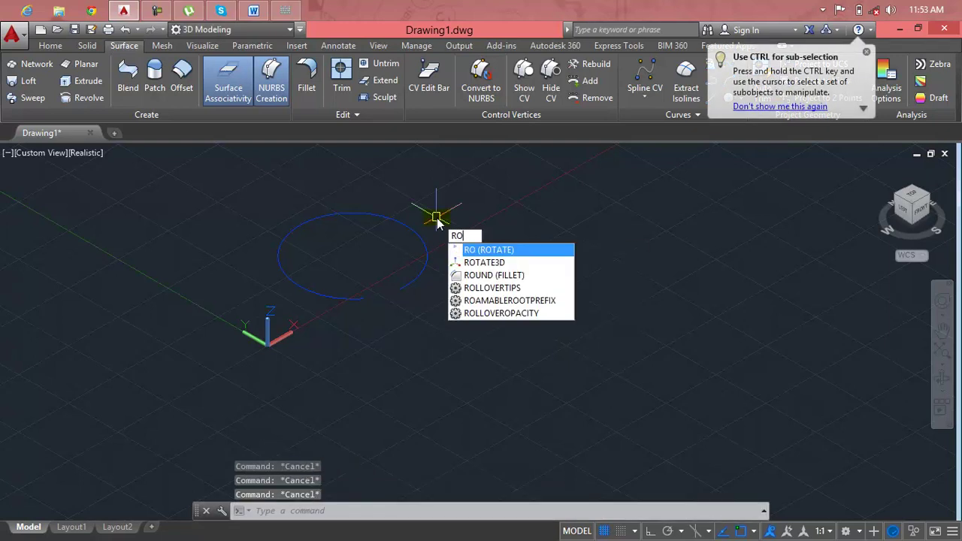
click(471, 263)
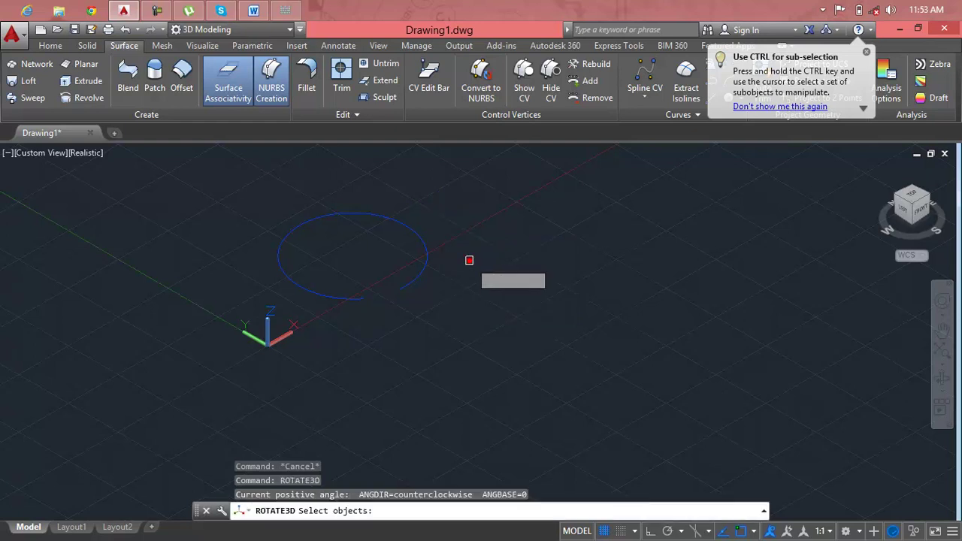
click(427, 253)
key(Return)
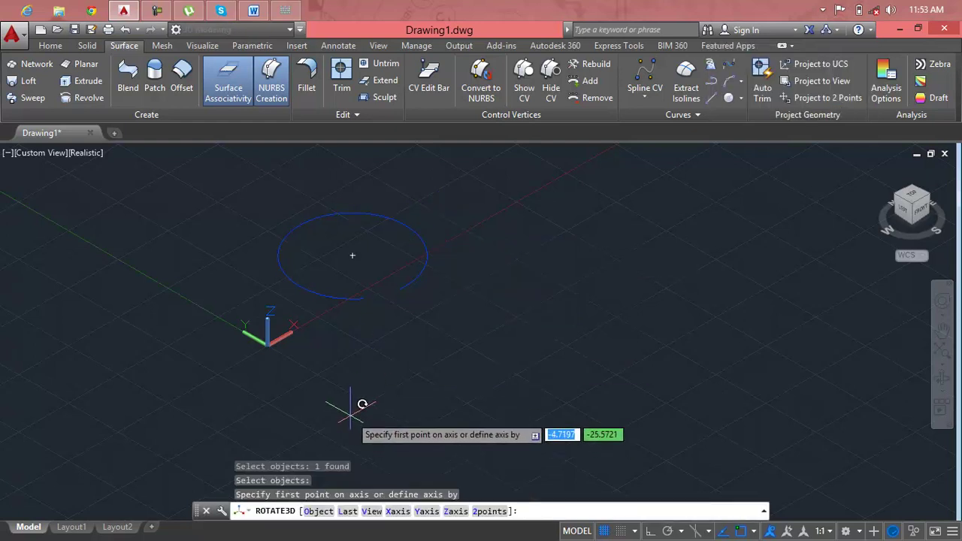
click(339, 385)
click(581, 292)
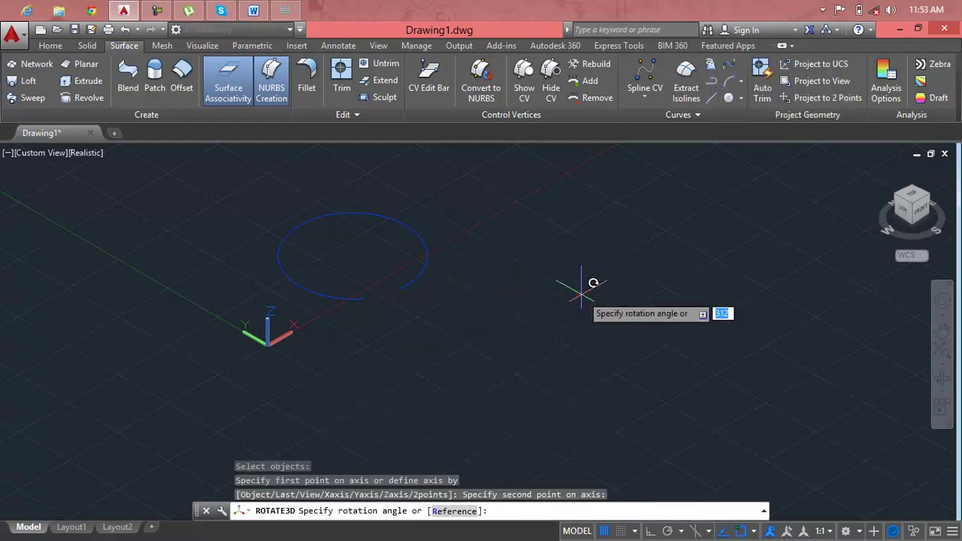
text(90)
key(Return)
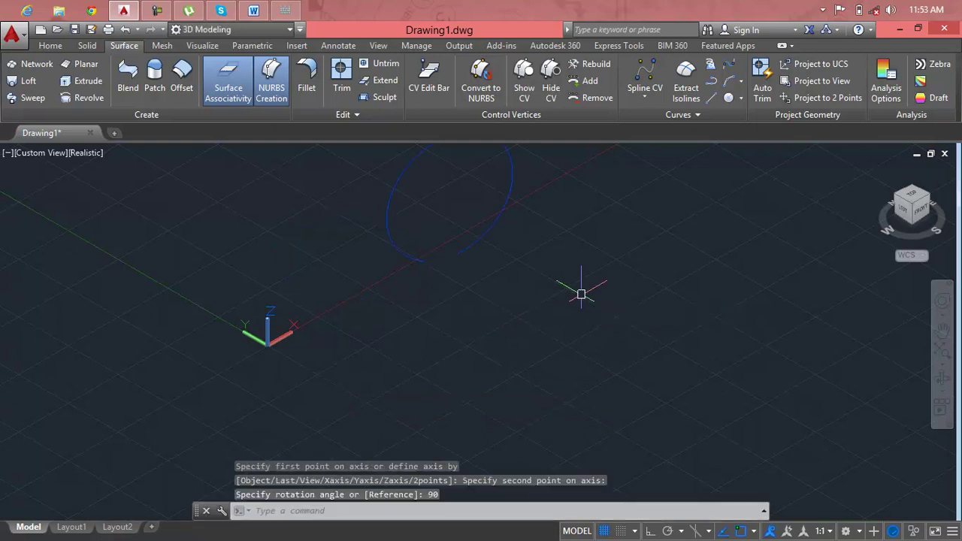
scroll(458, 276, down, 2)
middle_drag(451, 279, 354, 283)
scroll(361, 251, up, 3)
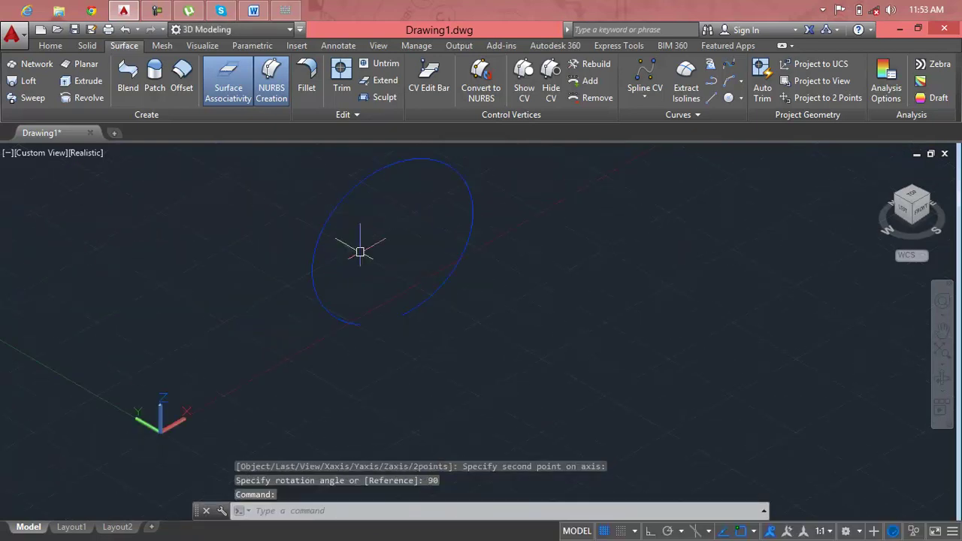
key(Escape)
key(Escape)
key(Escape)
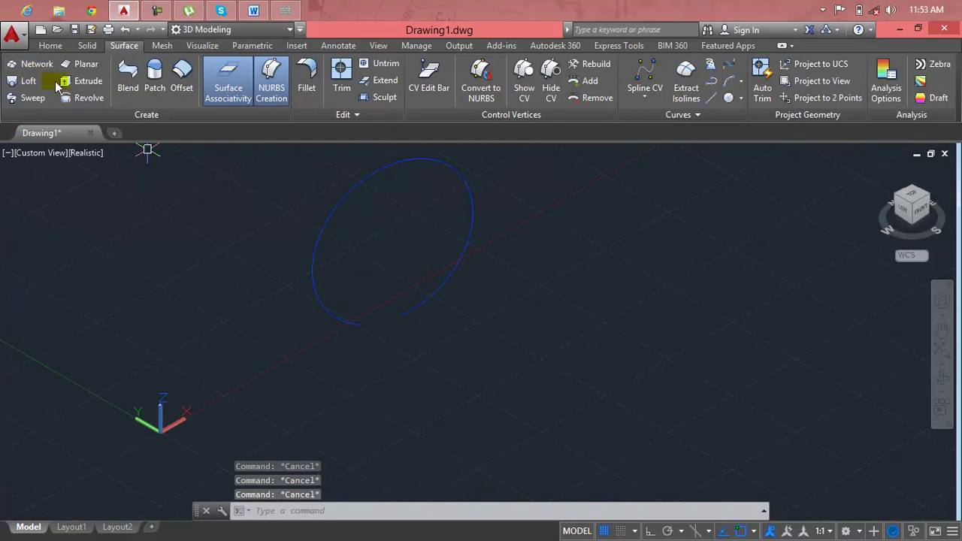
Extrude the upright open arc to a picked height, forming a blue slit tubular surface.
click(76, 84)
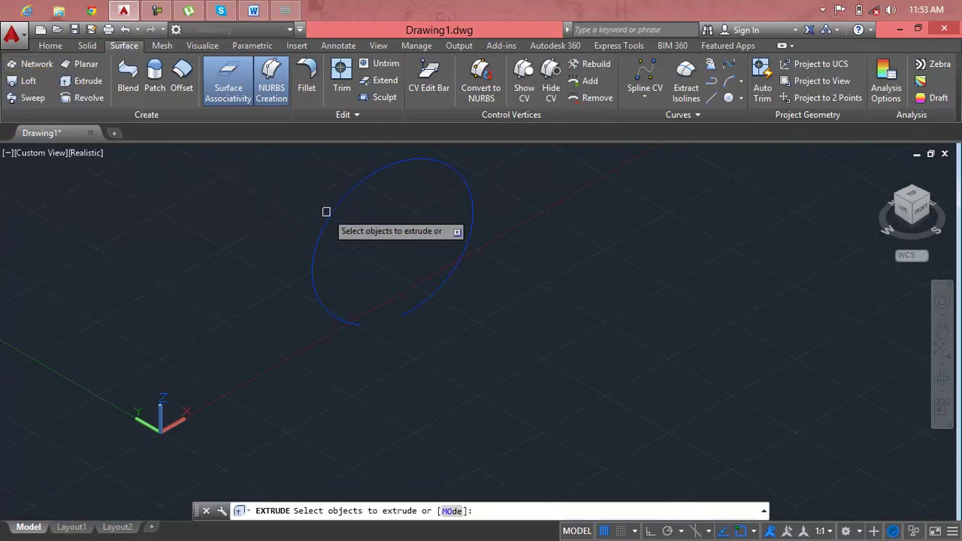
click(328, 213)
key(Return)
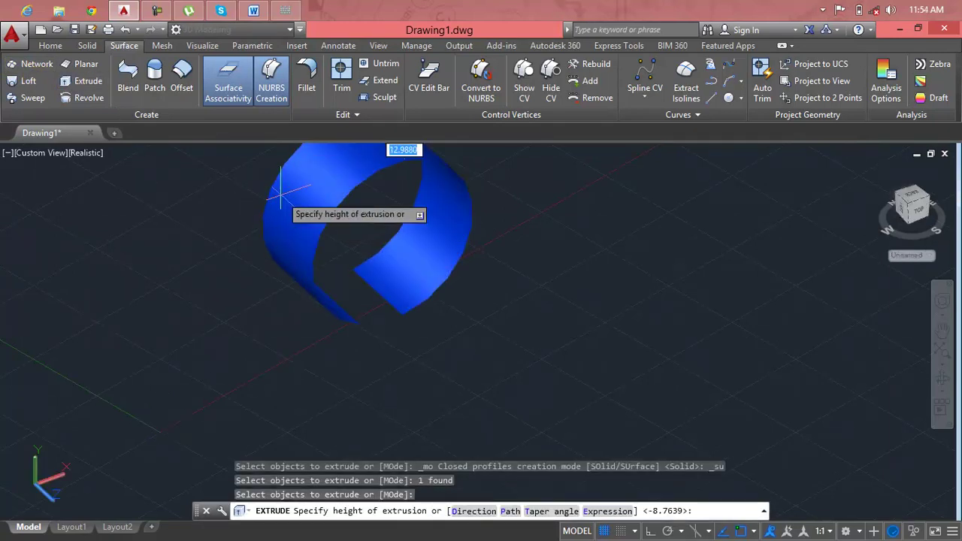
shift+middle_drag(279, 200, 324, 301)
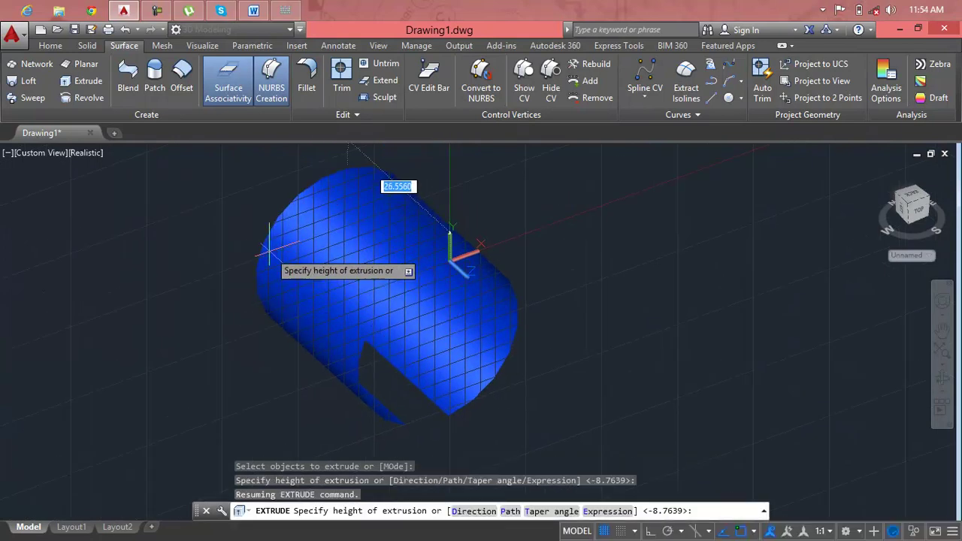
shift+middle_drag(255, 238, 231, 212)
scroll(304, 270, down, 3)
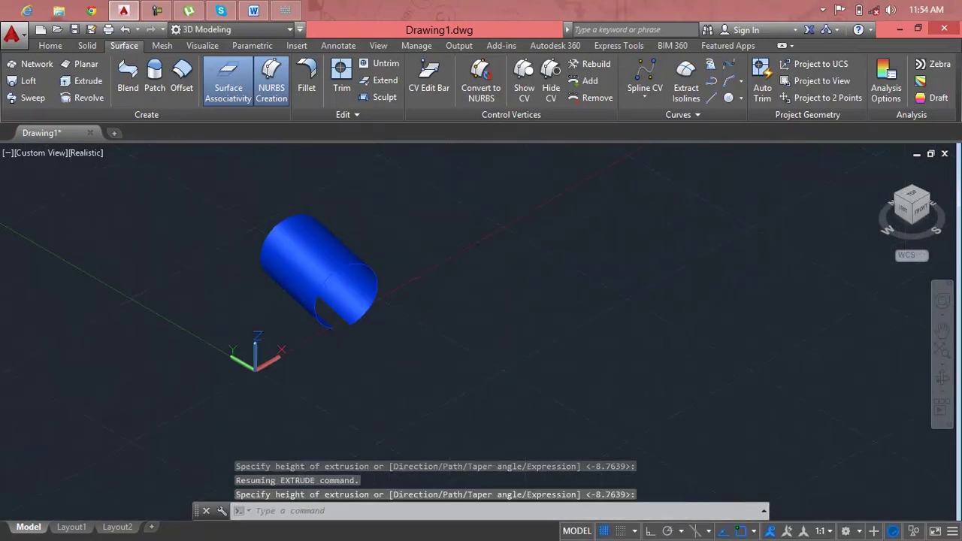
scroll(301, 267, down, 2)
click(333, 307)
scroll(333, 306, up, 3)
scroll(263, 316, up, 3)
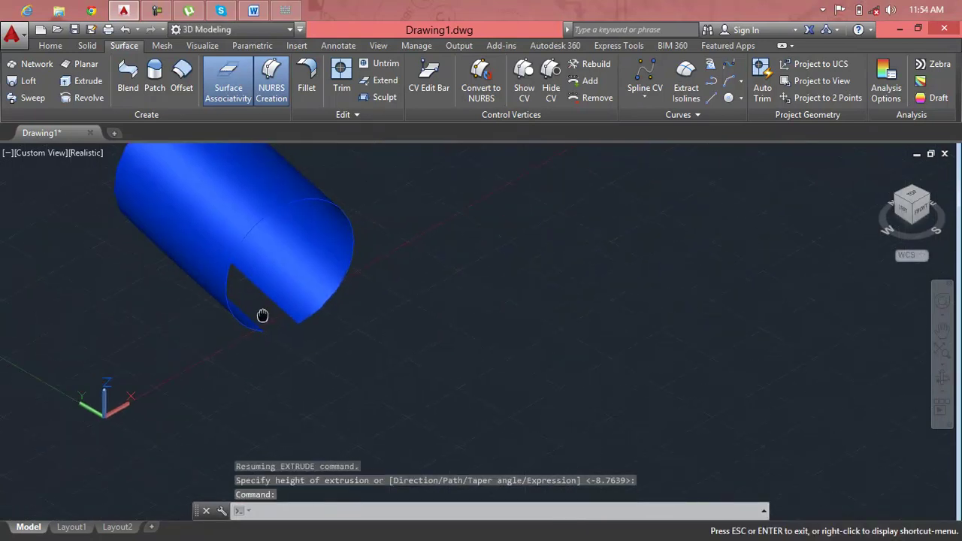
key(Escape)
key(Escape)
key(Escape)
scroll(290, 326, up, 2)
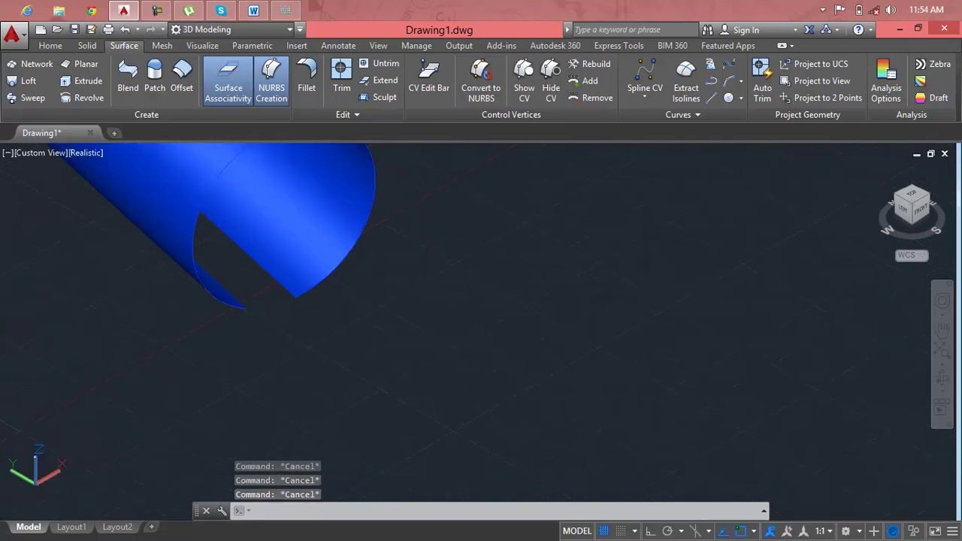
middle_drag(290, 327, 269, 313)
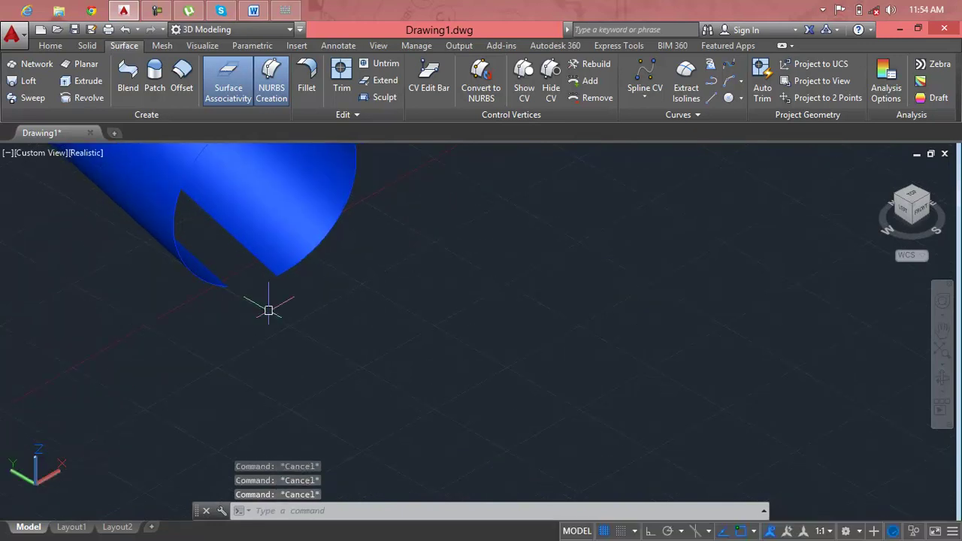
Draw a small four-point wavy spline on the ground plane below the tube's open end.
text(spl)
key(Return)
click(269, 310)
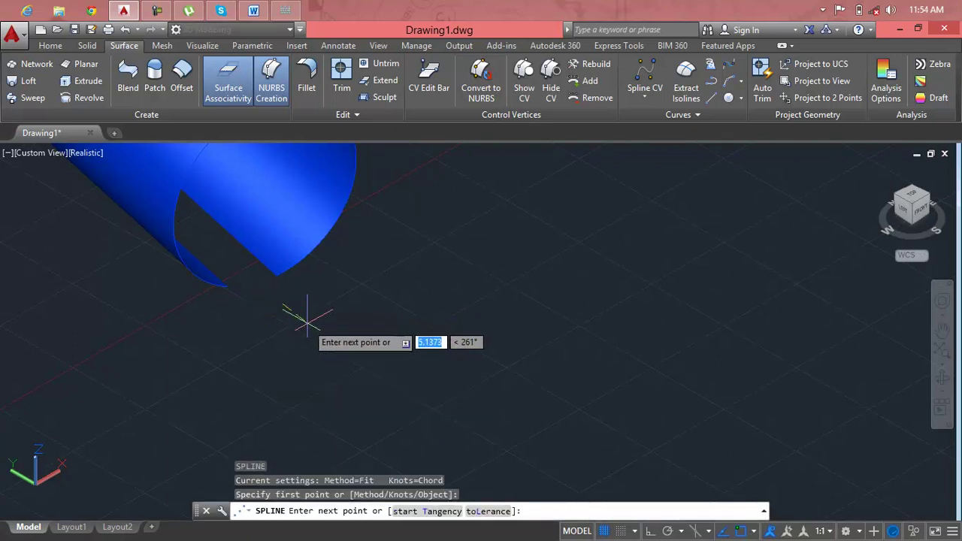
click(309, 321)
click(384, 364)
click(384, 365)
key(Return)
key(Escape)
key(Escape)
key(Escape)
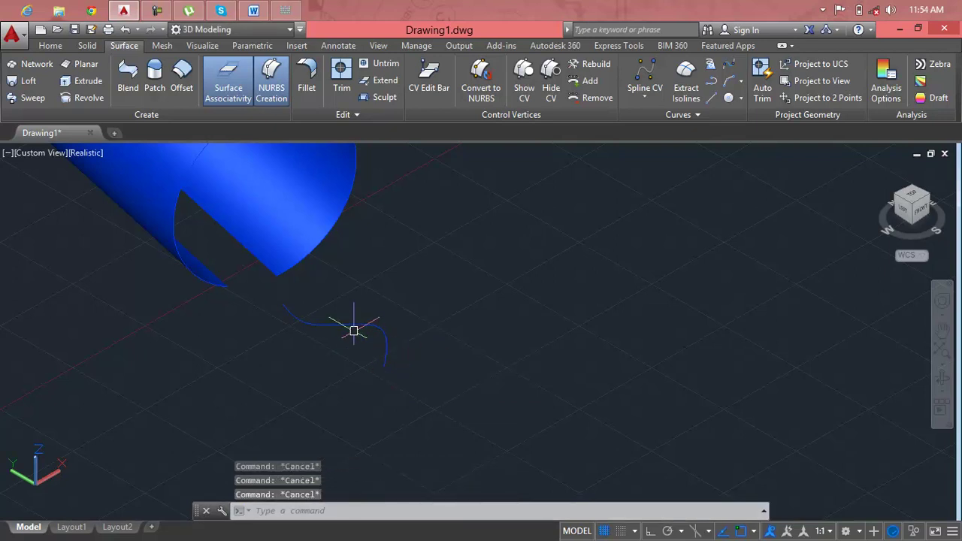
Drag the spline's end grip to a closer point, shortening its downward tail.
click(341, 326)
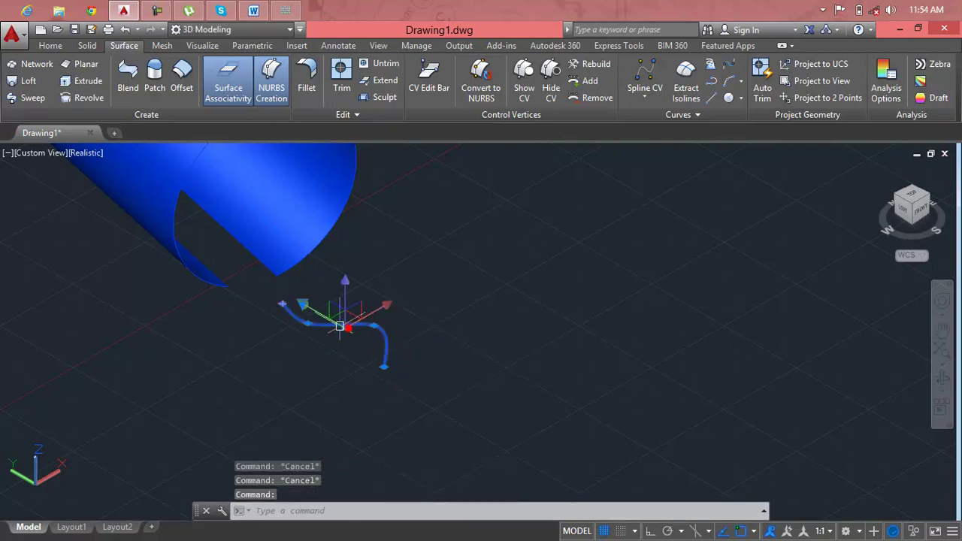
click(281, 303)
key(Escape)
key(Escape)
key(Escape)
key(Escape)
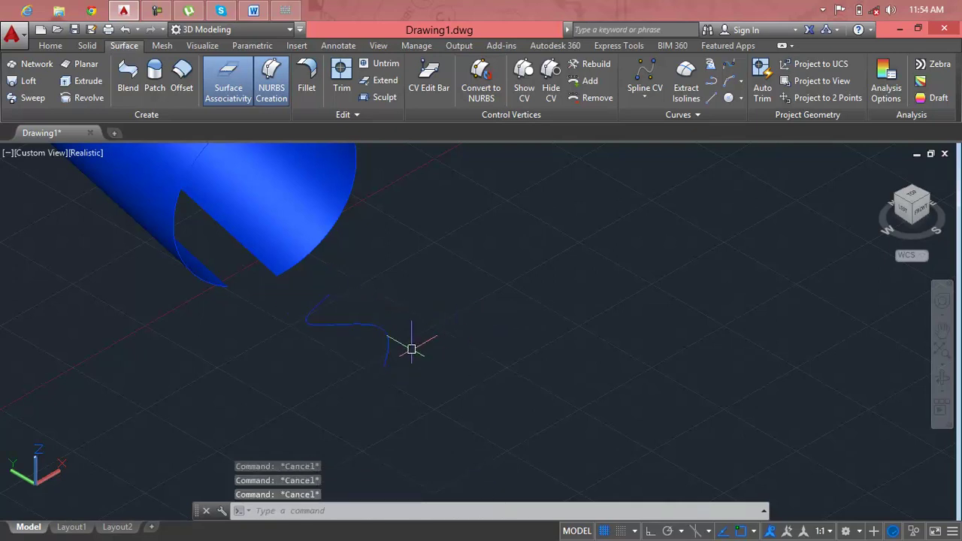
click(380, 361)
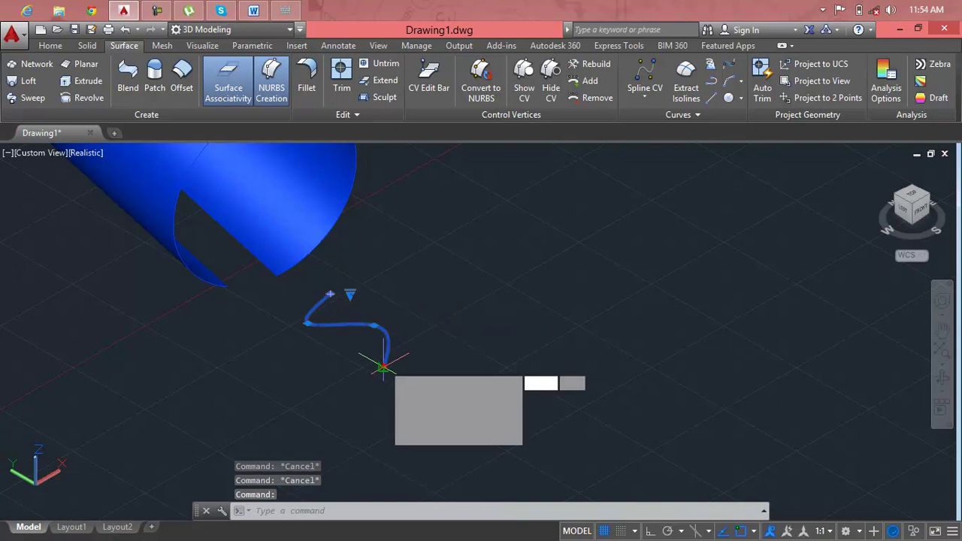
click(384, 364)
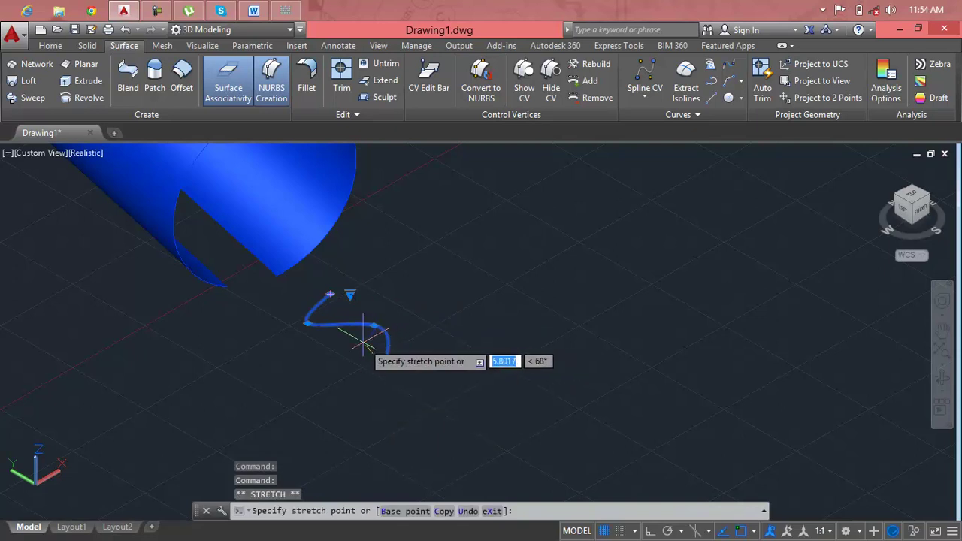
click(365, 343)
key(Escape)
key(Escape)
key(Escape)
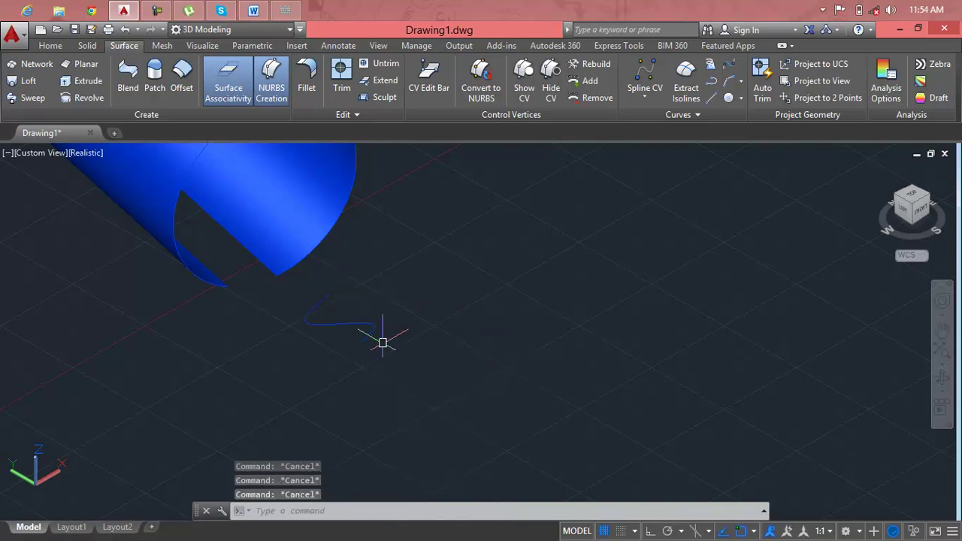
text(to)
key(Escape)
Open the Customize User Interface dialog with CUI and close it again.
text(cui)
key(Return)
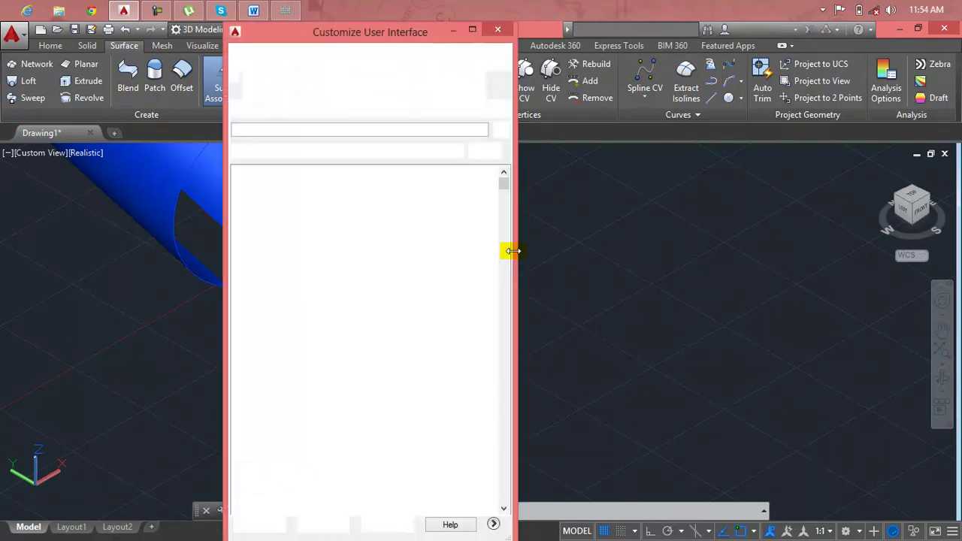
click(498, 30)
key(Escape)
key(Escape)
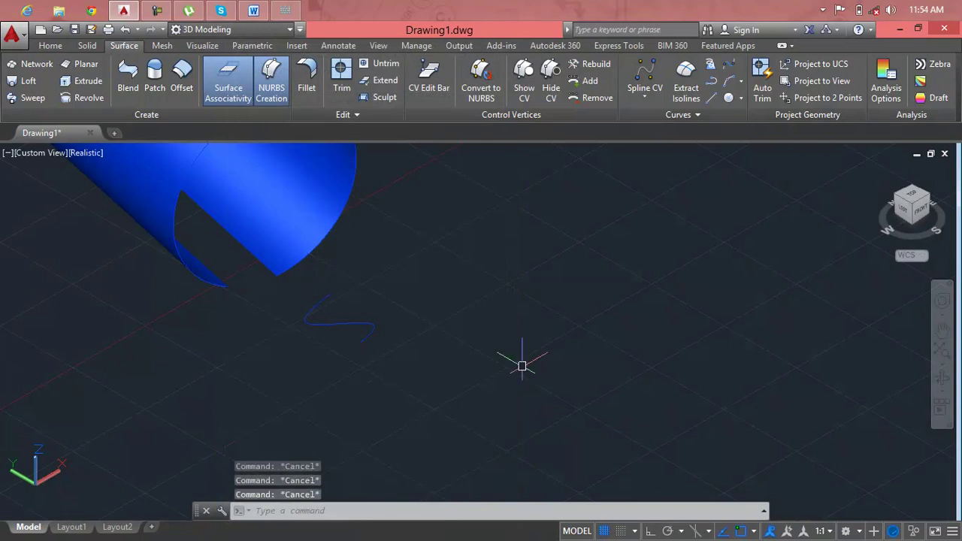
Start ROTATE3D and window-select the small wavy spline as the object to rotate.
text(ro)
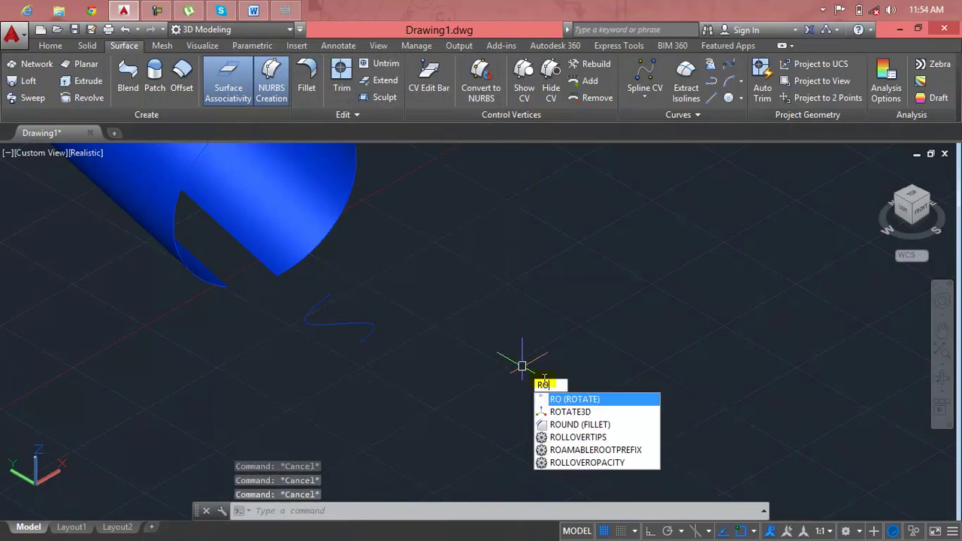
click(560, 413)
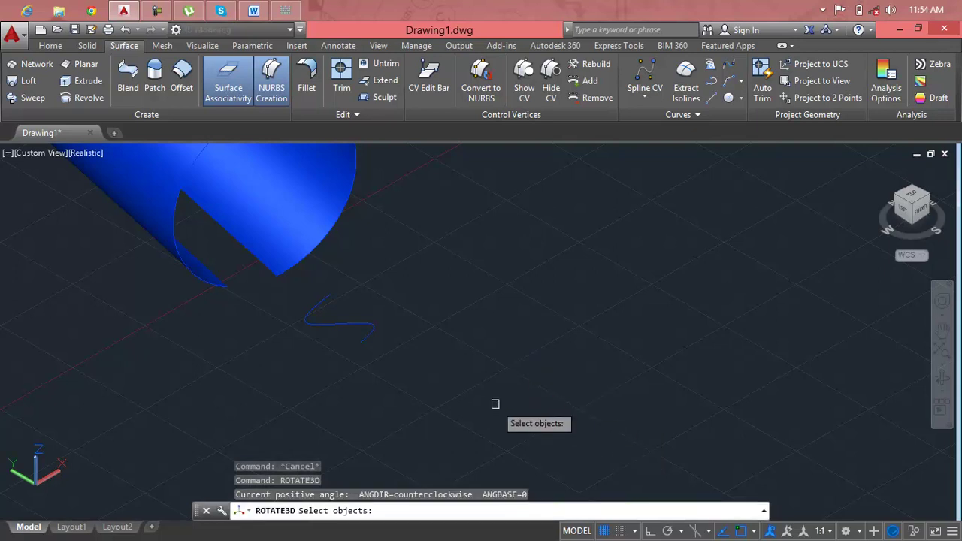
click(346, 324)
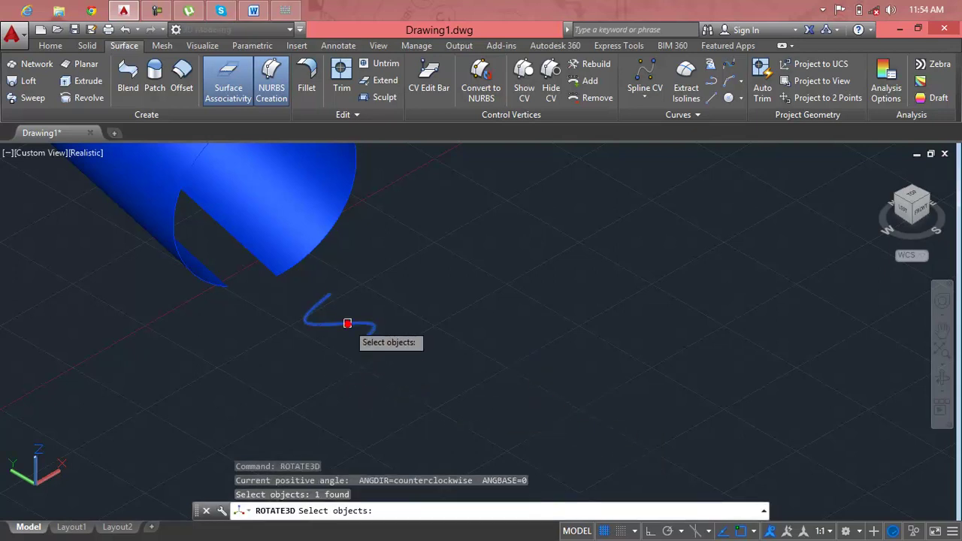
click(345, 342)
click(272, 327)
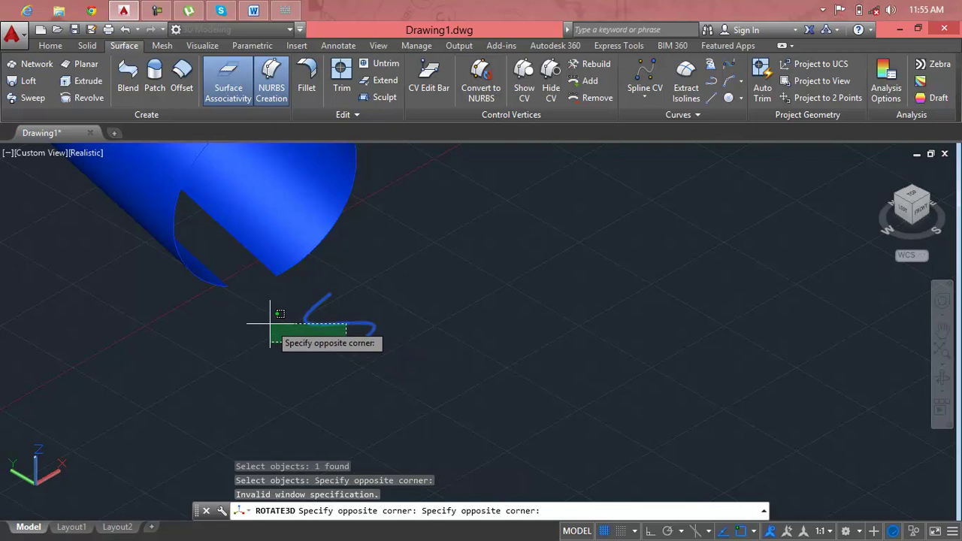
click(273, 327)
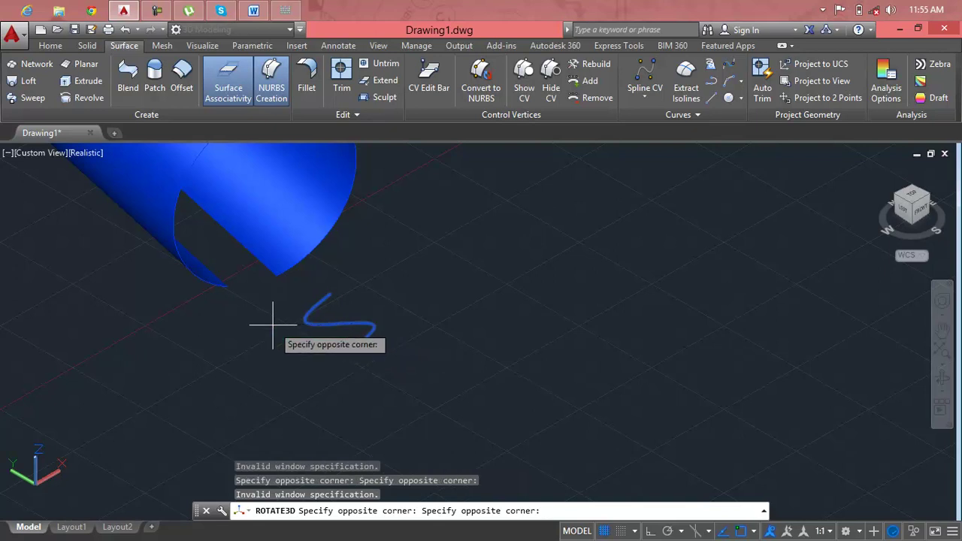
click(275, 308)
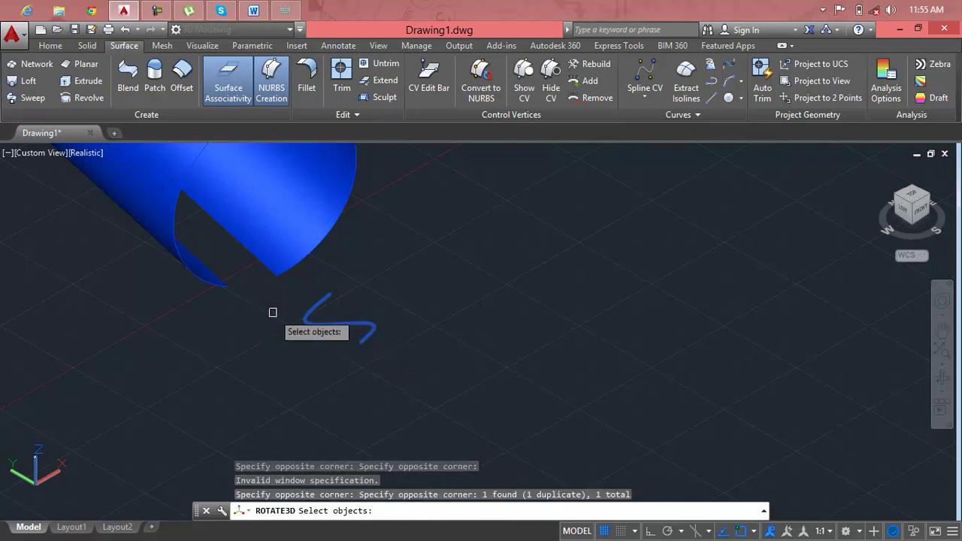
key(Return)
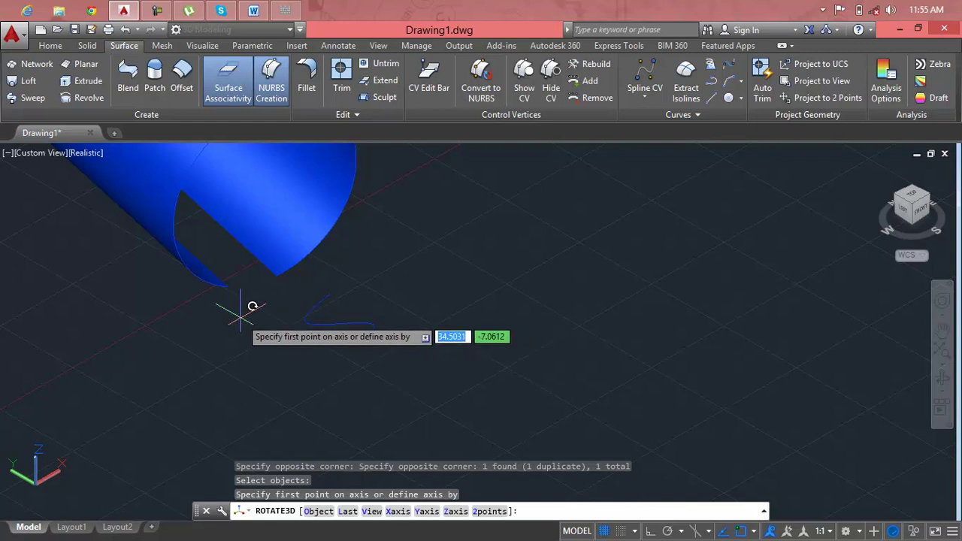
Rotate the spline 90° about a two-point axis so it stands upright beneath the tube's end.
click(257, 306)
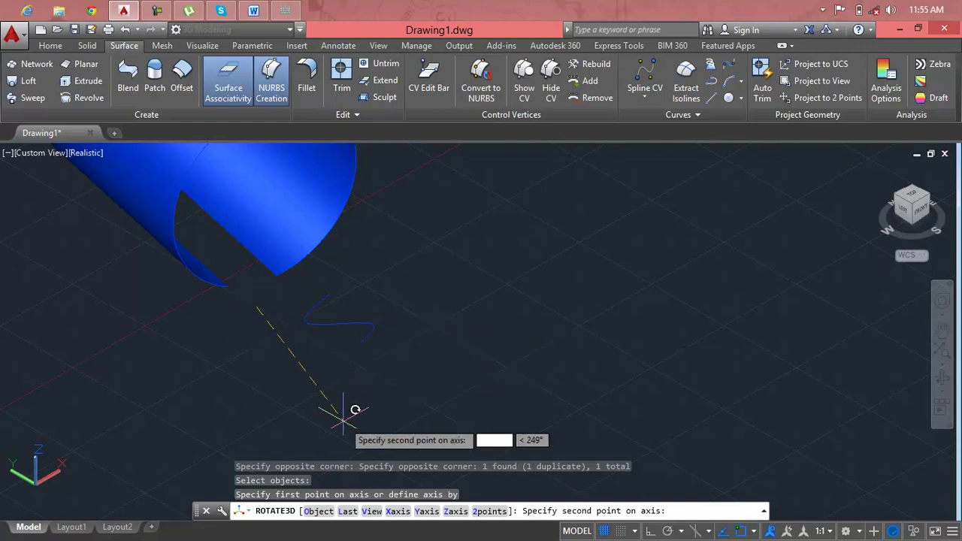
click(399, 396)
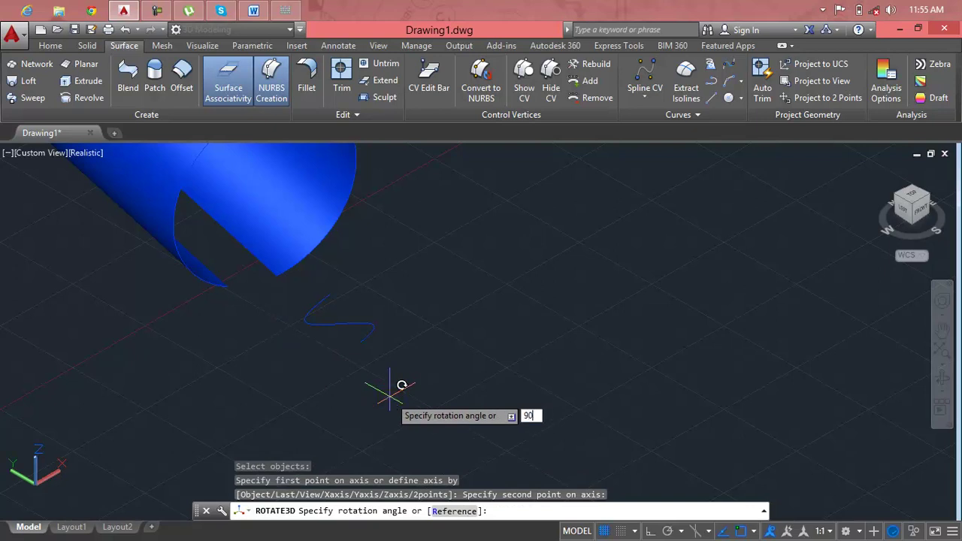
key(Return)
key(Escape)
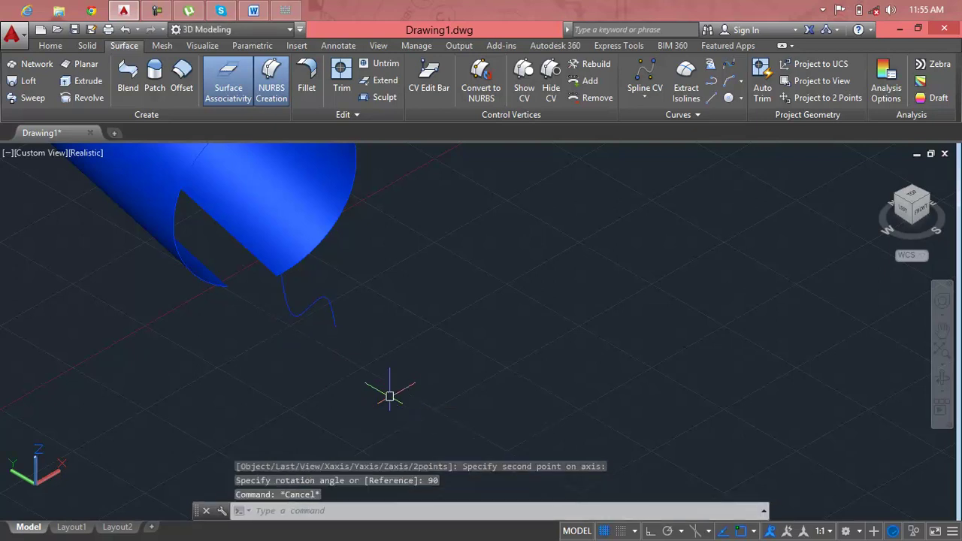
key(Escape)
key(Escape)
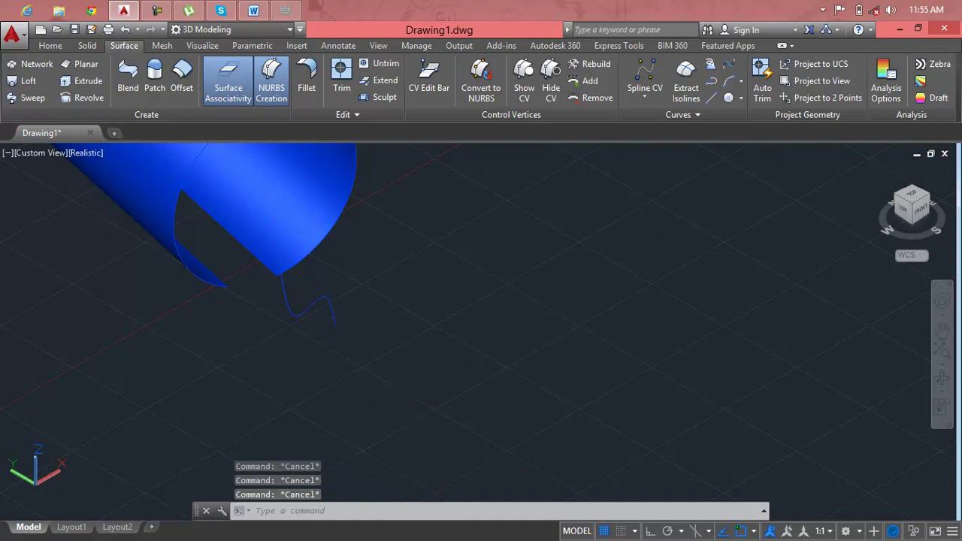
text(m)
key(Return)
Move the upright spline to a new spot near the cylinder's open rim.
click(336, 325)
key(Return)
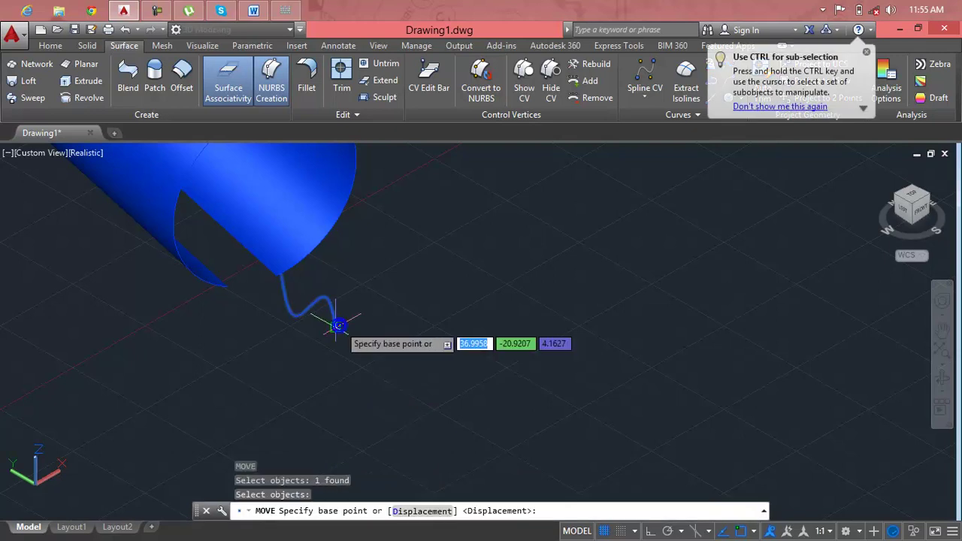
click(338, 325)
click(446, 371)
key(Escape)
key(Escape)
key(Escape)
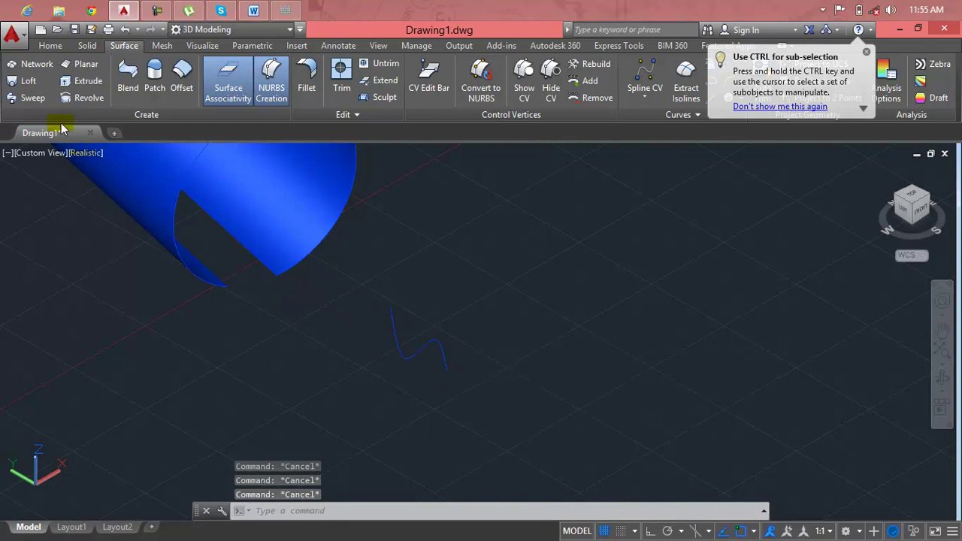
Sweep the spline profile along the cylinder's rim edge to form a blue flanged surface.
click(30, 98)
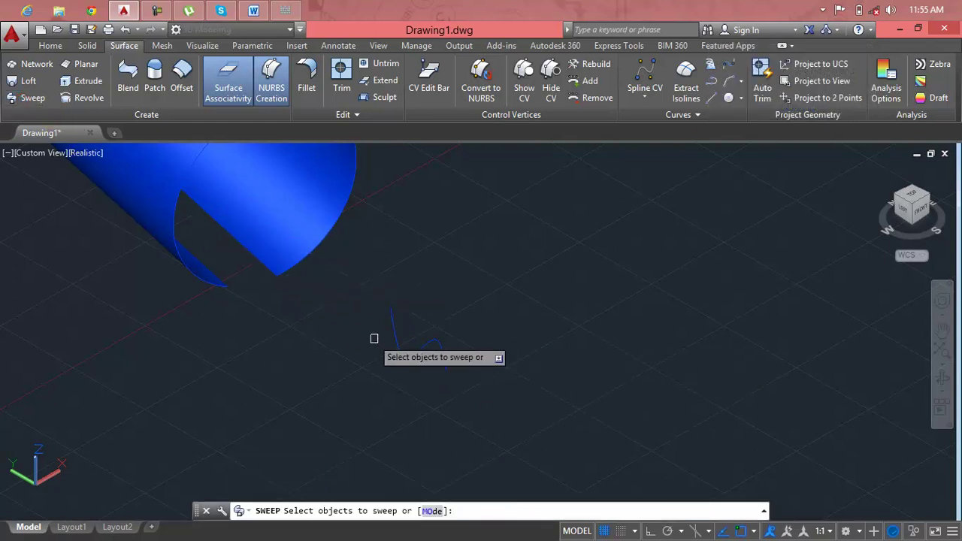
click(399, 344)
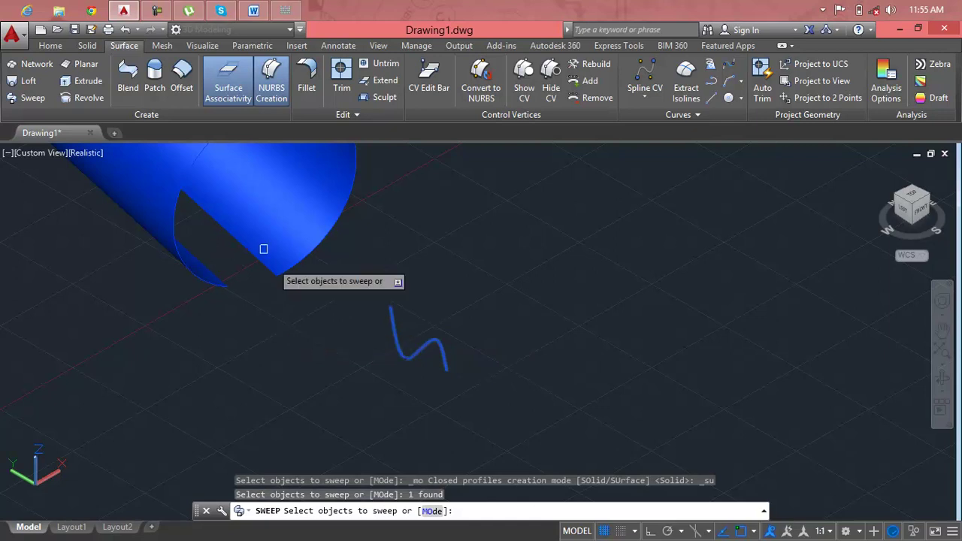
key(Return)
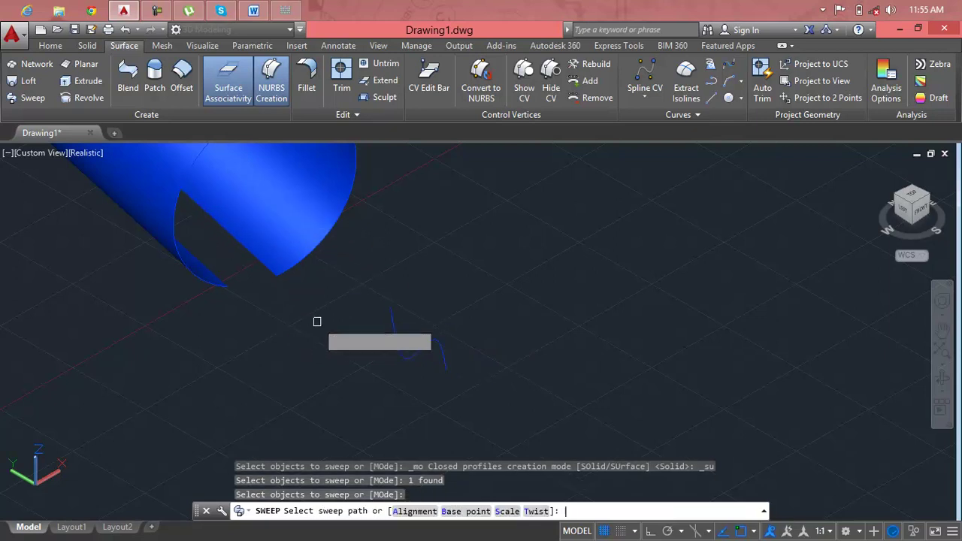
click(185, 181)
scroll(278, 277, down, 3)
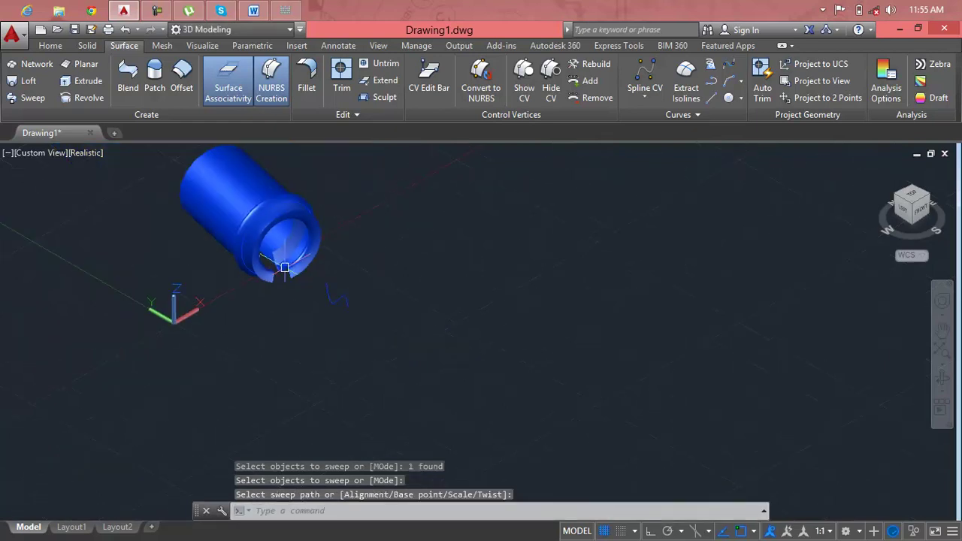
scroll(284, 308, down, 2)
click(285, 315)
scroll(278, 286, up, 3)
scroll(270, 238, up, 2)
scroll(270, 238, up, 1)
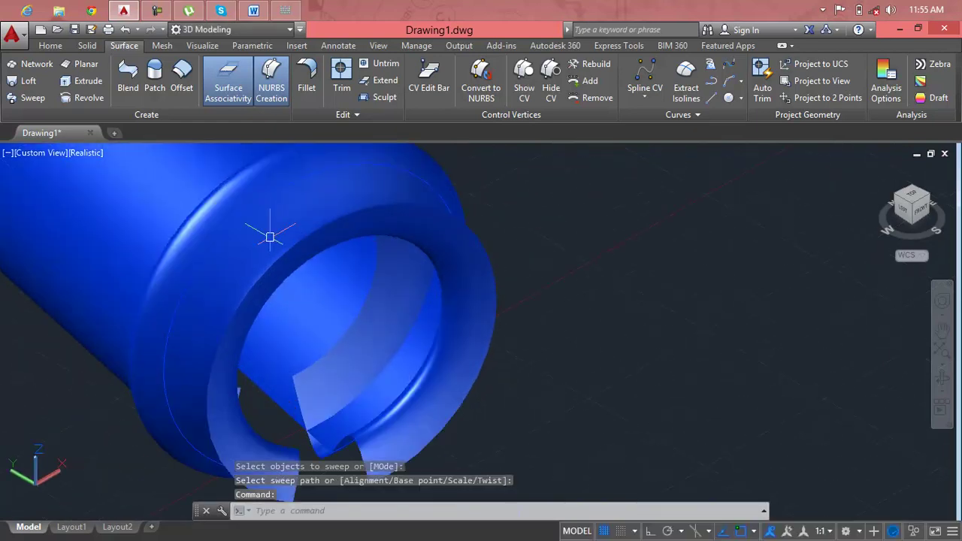
scroll(269, 236, down, 2)
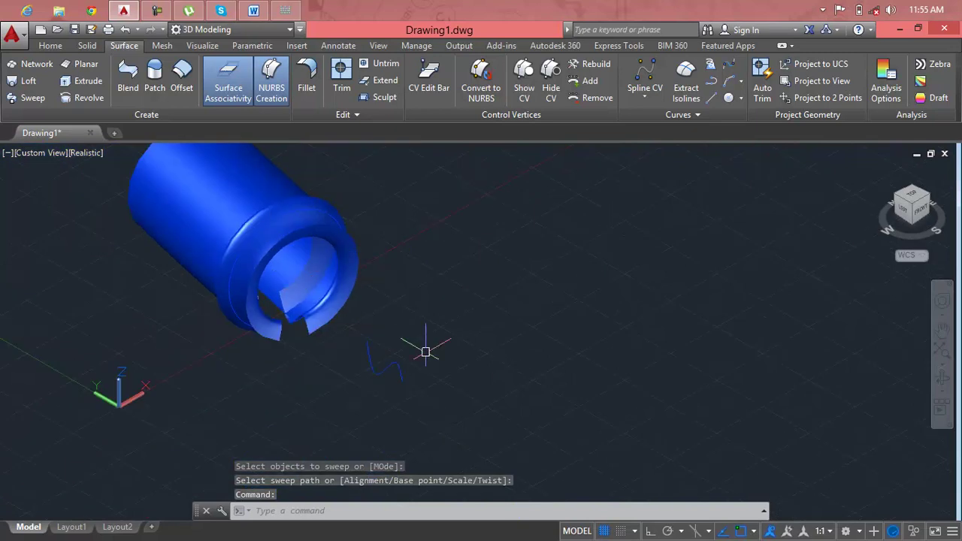
Undo the recent zoom changes and make yellow, colour 50, the current colour.
key(ctrl+z)
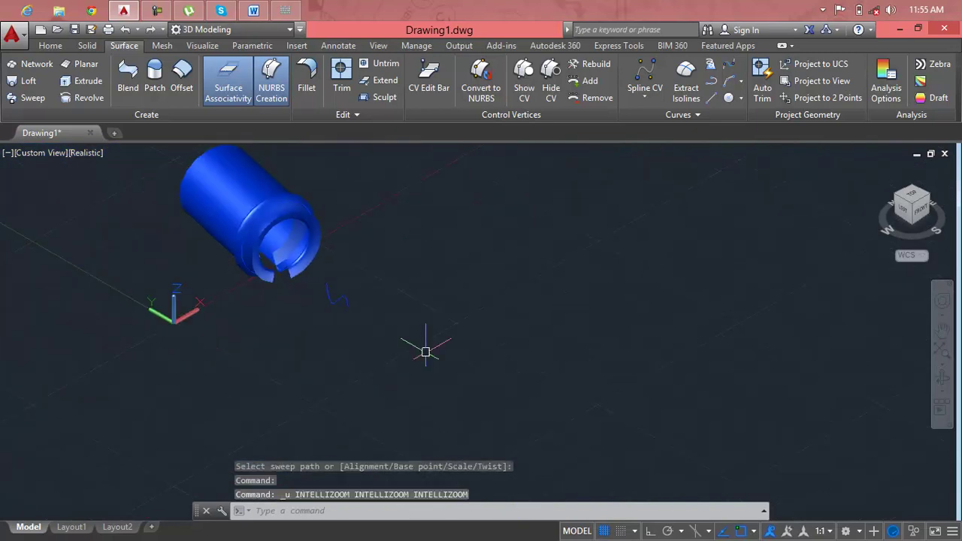
key(ctrl+z)
key(ctrl+z)
key(Escape)
key(Escape)
key(Escape)
text(ol)
key(Return)
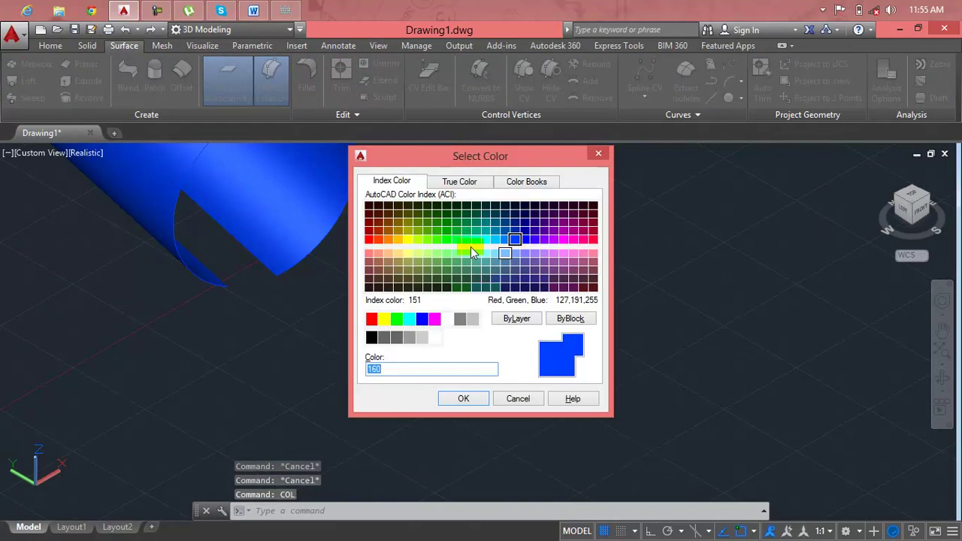
click(408, 239)
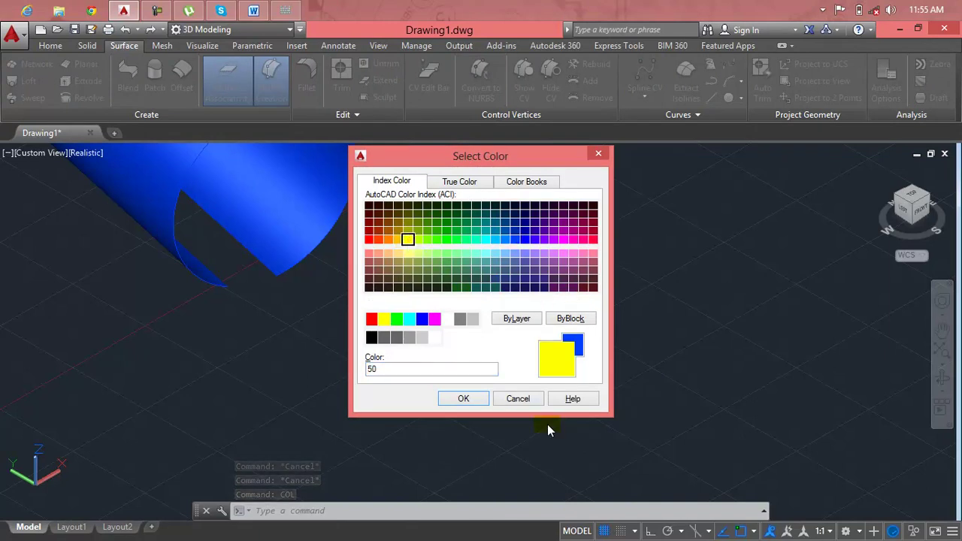
click(484, 400)
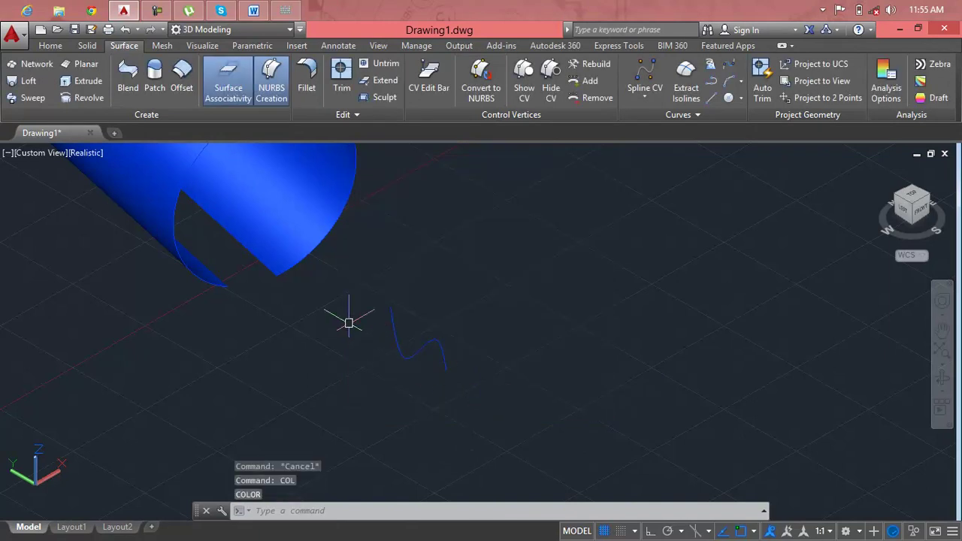
Sweep the wavy curve along the cylinder's open rim into a yellow flanged surface.
click(45, 100)
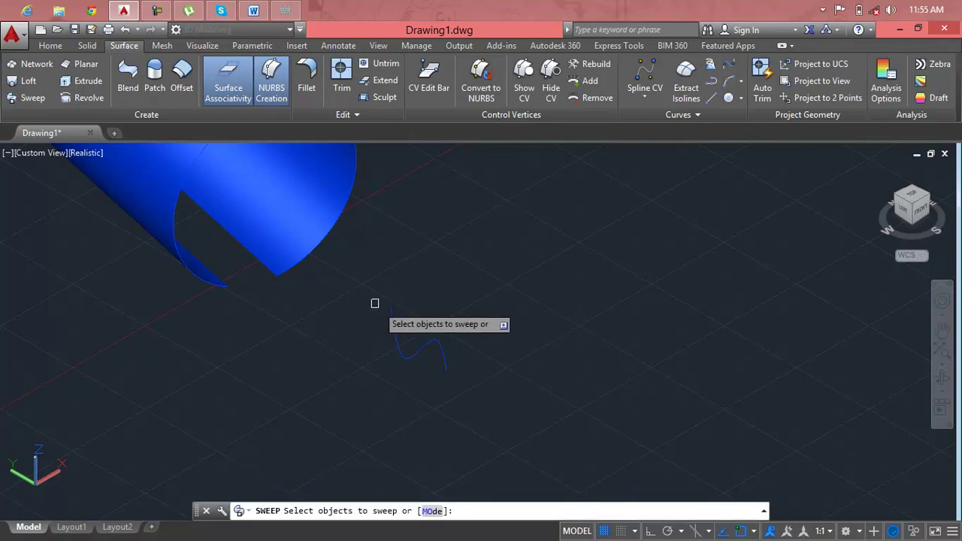
click(396, 327)
key(Return)
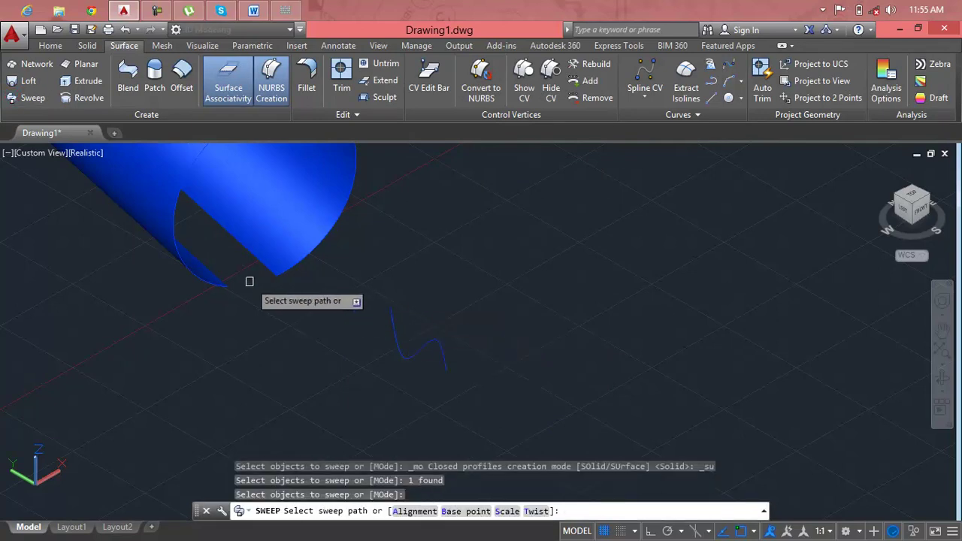
click(223, 286)
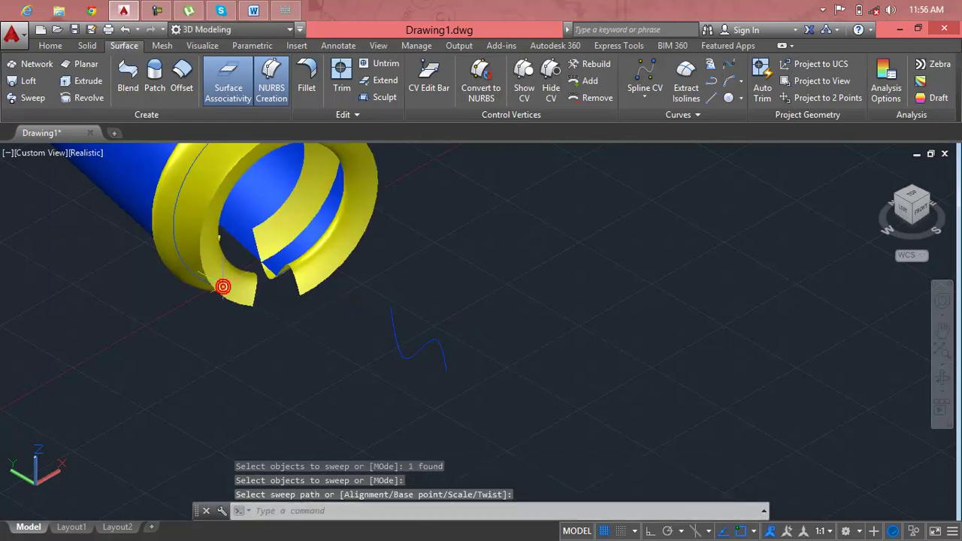
scroll(272, 275, down, 2)
click(275, 272)
scroll(252, 218, up, 3)
scroll(252, 219, up, 2)
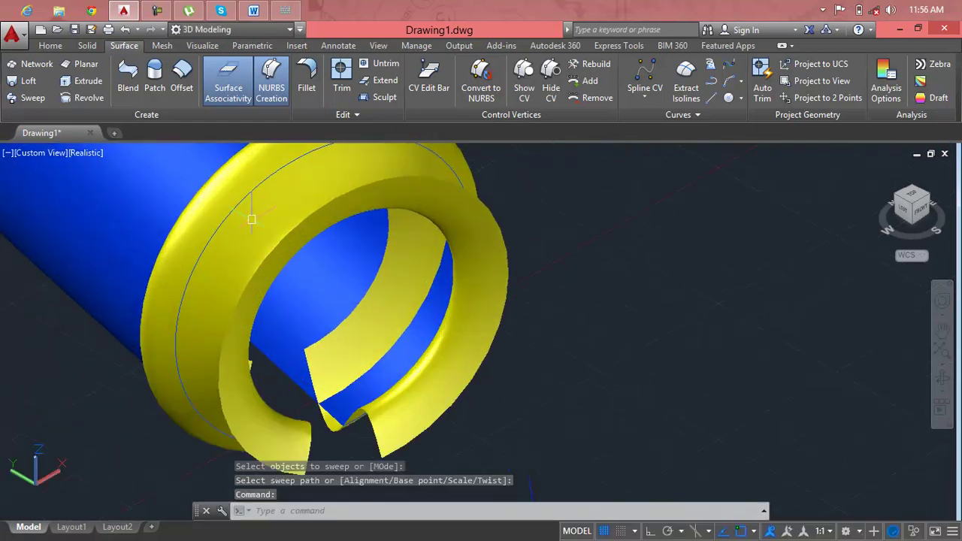
scroll(233, 203, down, 2)
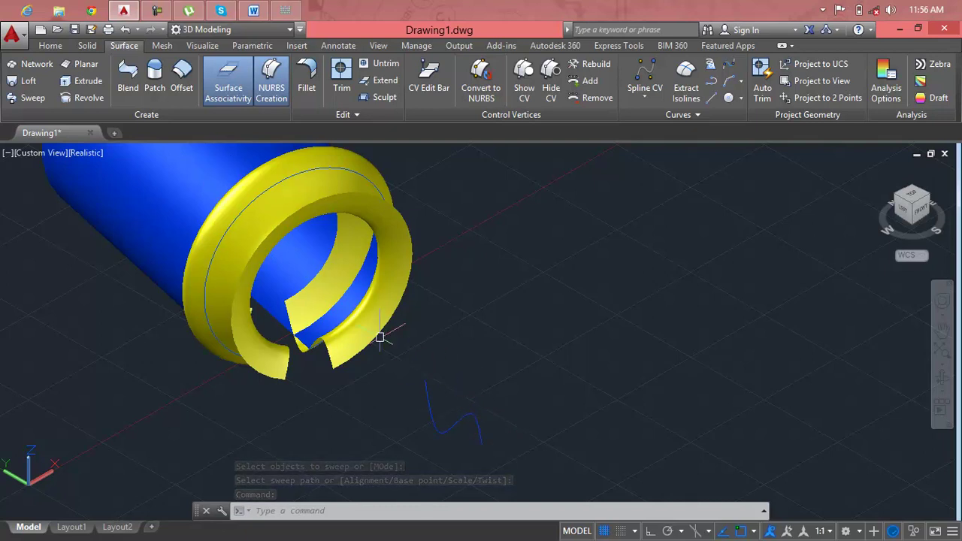
scroll(360, 276, down, 2)
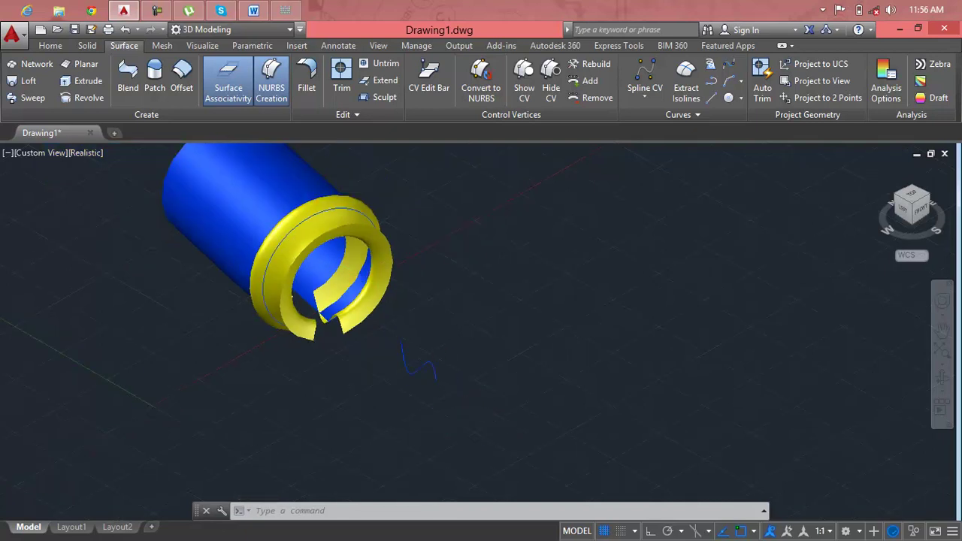
Crossing-select the leftover wavy curve and delete it.
click(506, 275)
click(426, 395)
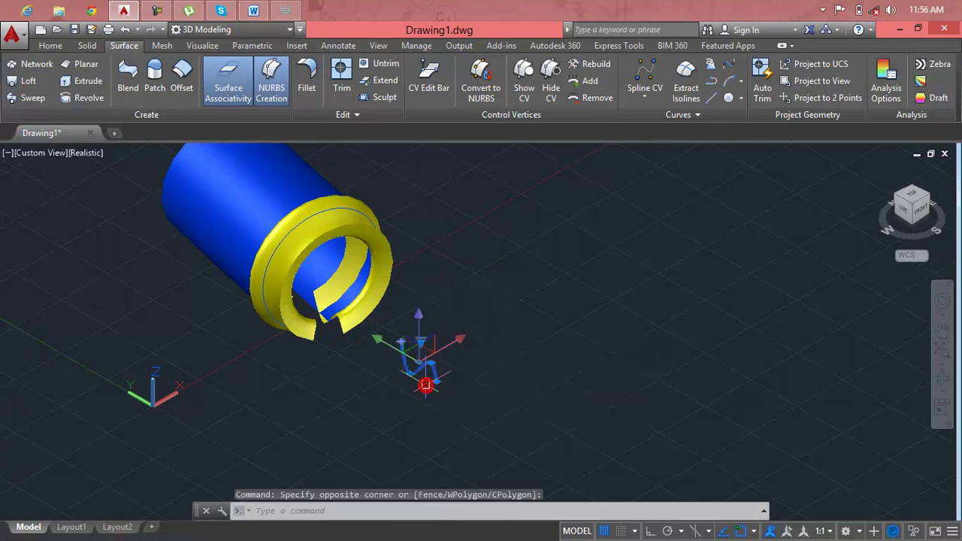
key(Delete)
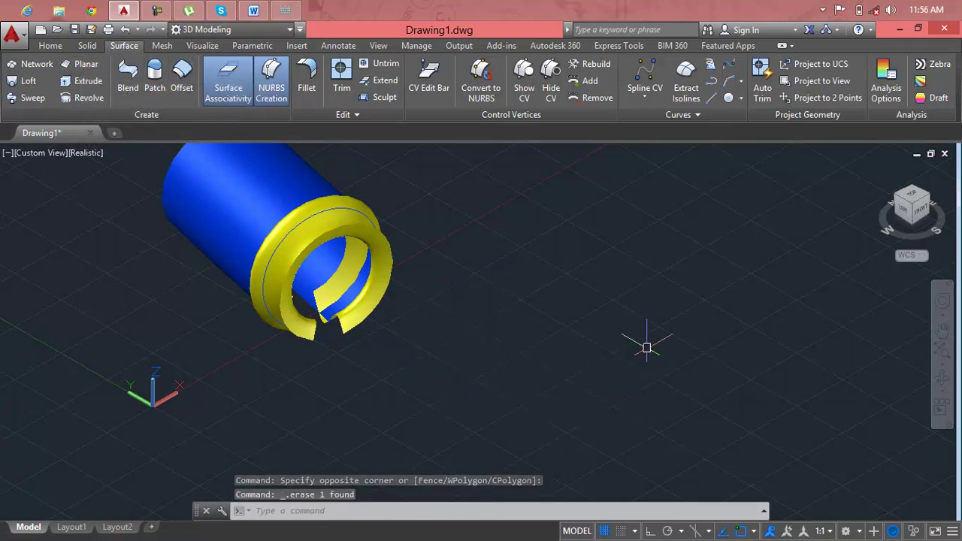
Draw a closed arrowhead-shaped polyline beside the cylinder on the ground plane.
middle_drag(644, 343, 582, 350)
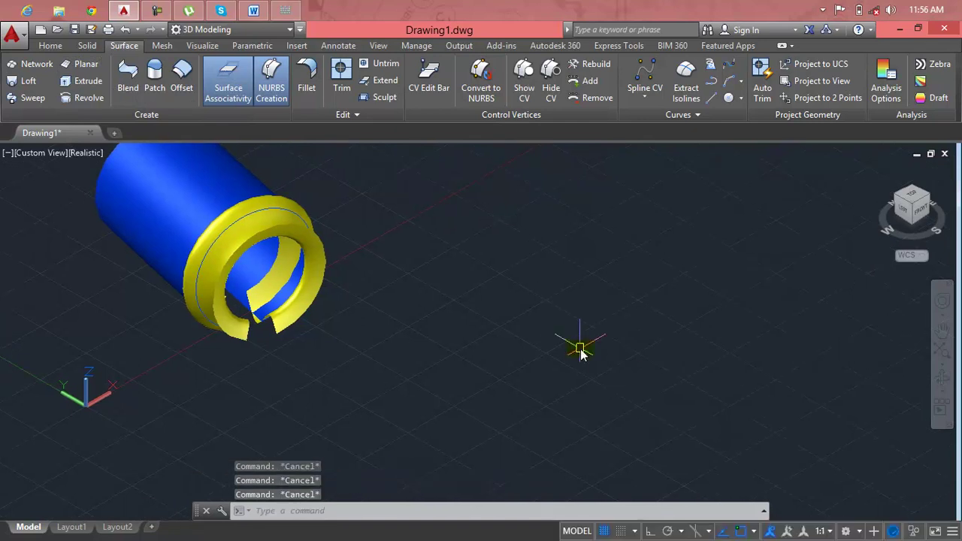
text(pl)
key(Return)
click(522, 316)
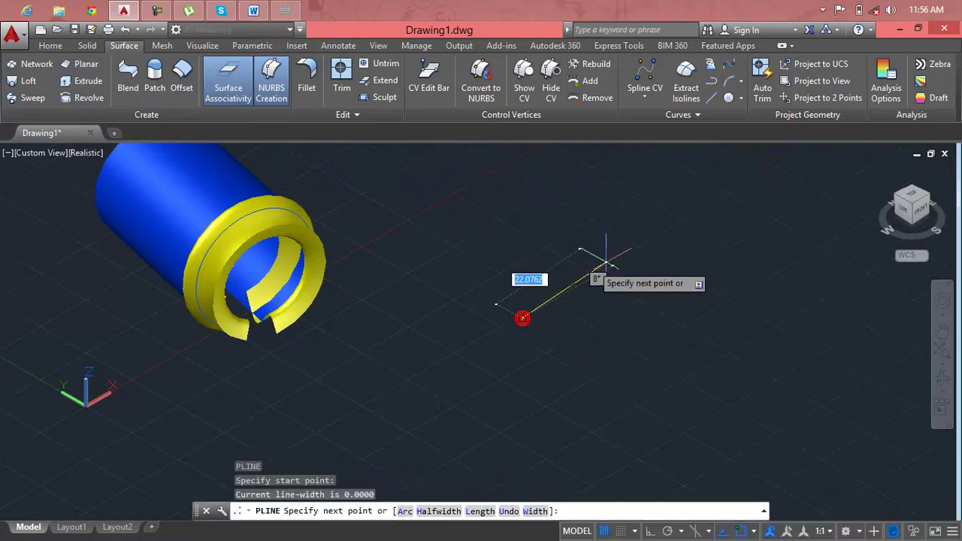
click(658, 226)
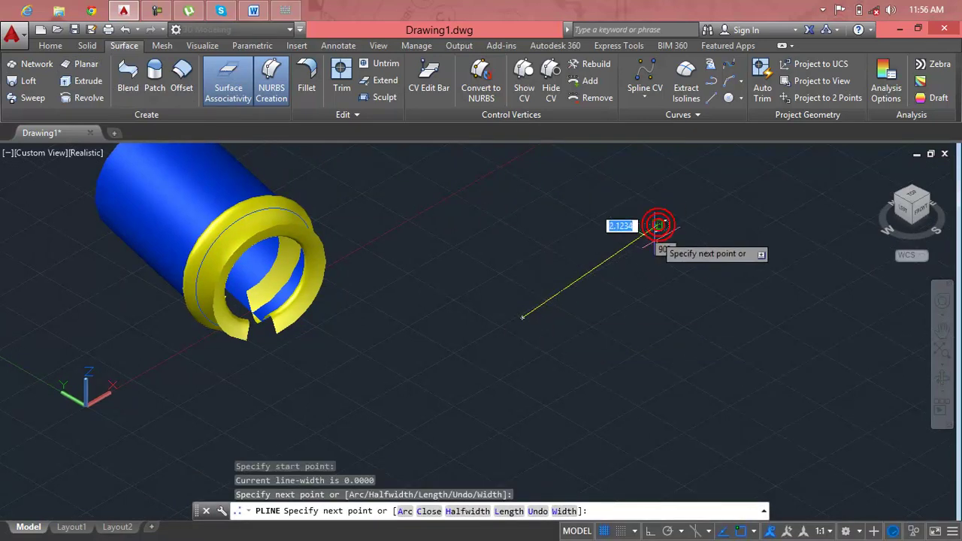
click(684, 425)
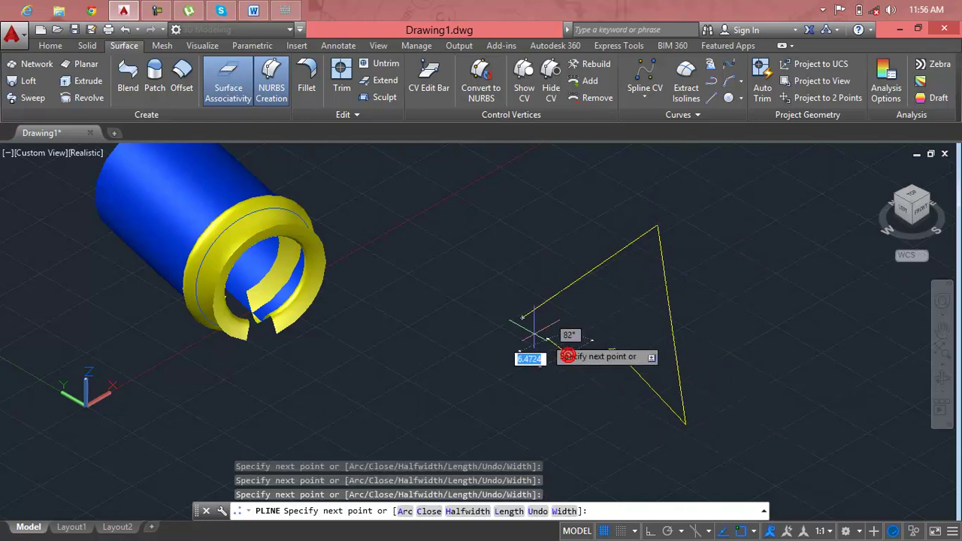
text(c)
key(Return)
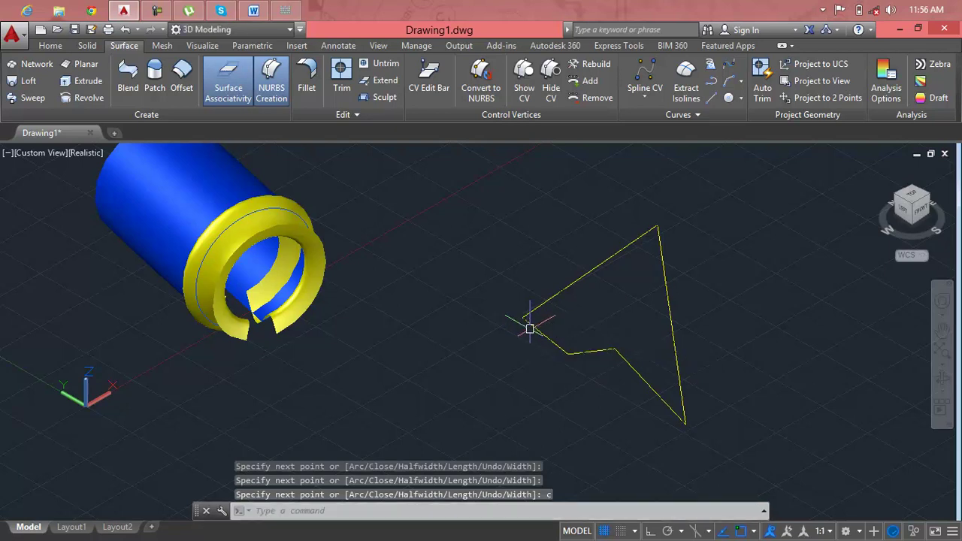
Fill the arrowhead polyline with a planar surface using the Object option.
click(92, 68)
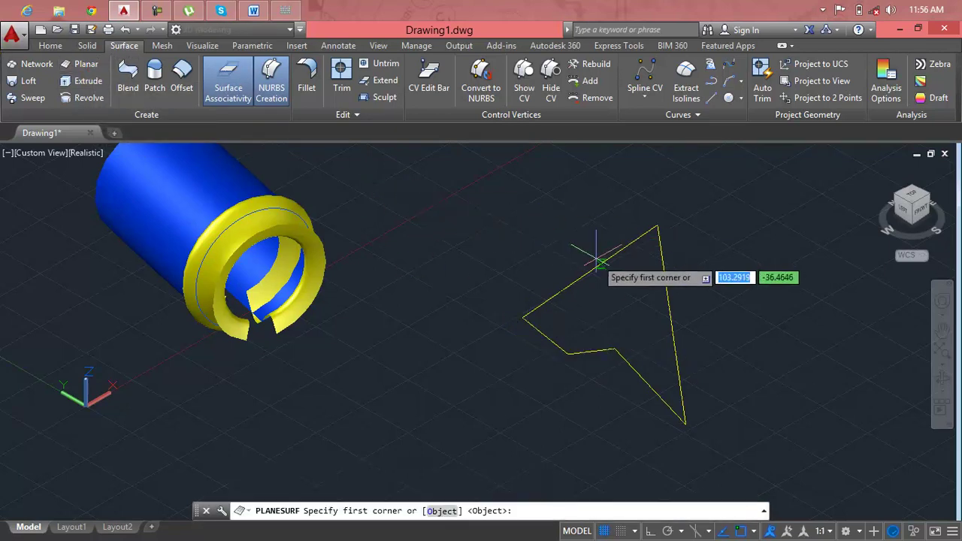
click(598, 261)
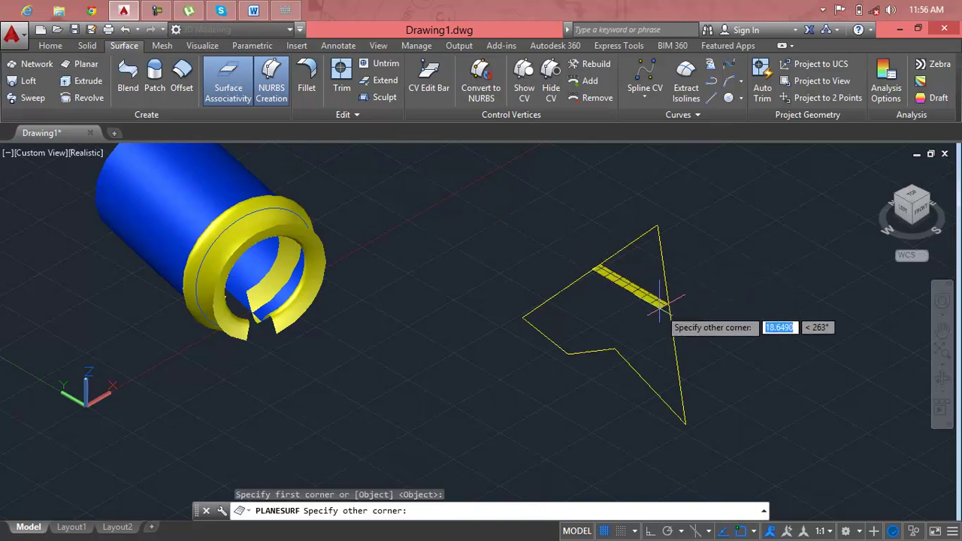
key(Escape)
key(Escape)
key(Escape)
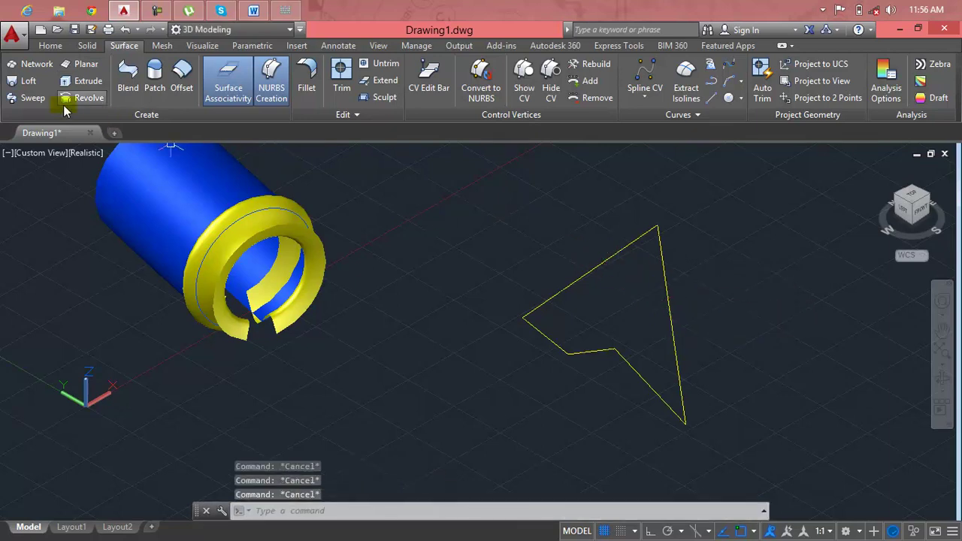
click(71, 64)
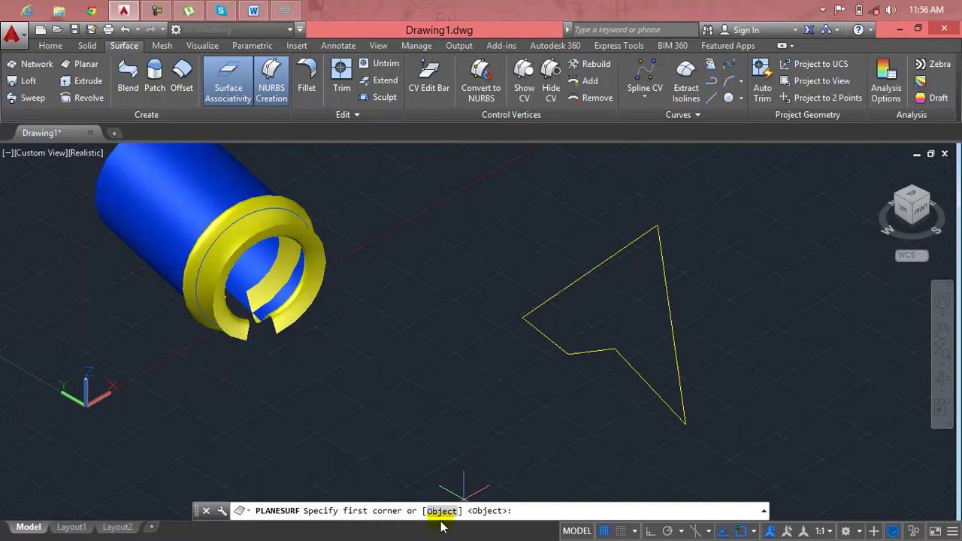
text(o)
key(Return)
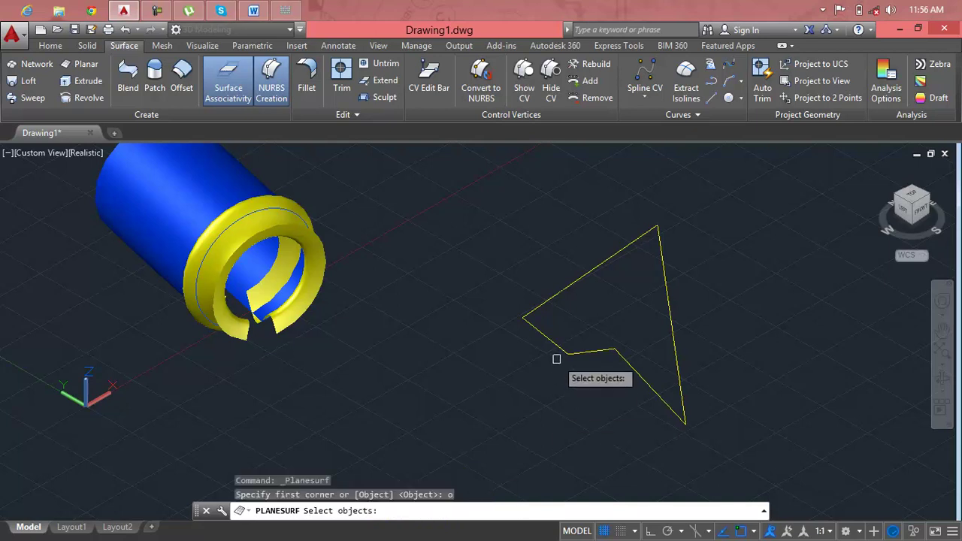
click(561, 348)
key(Return)
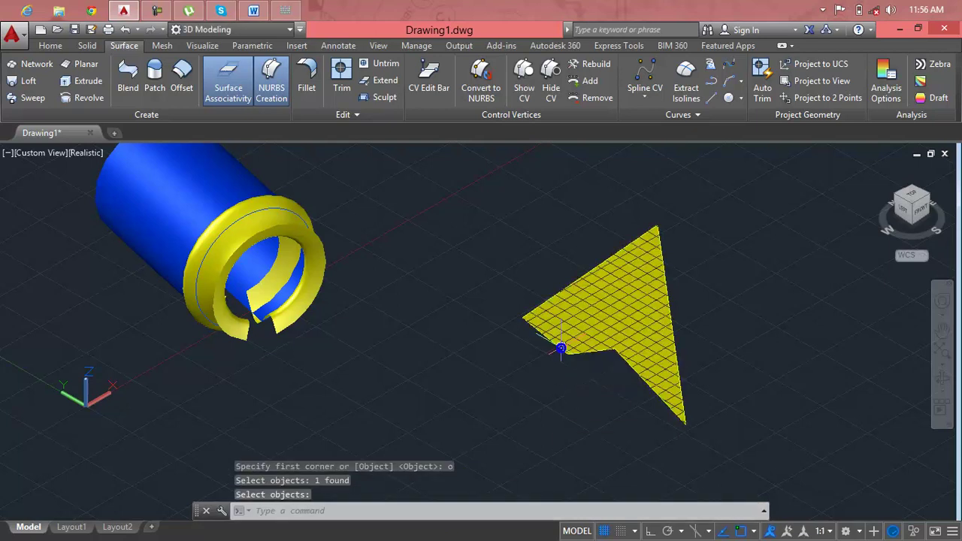
scroll(622, 280, up, 2)
scroll(622, 279, up, 1)
scroll(623, 278, down, 4)
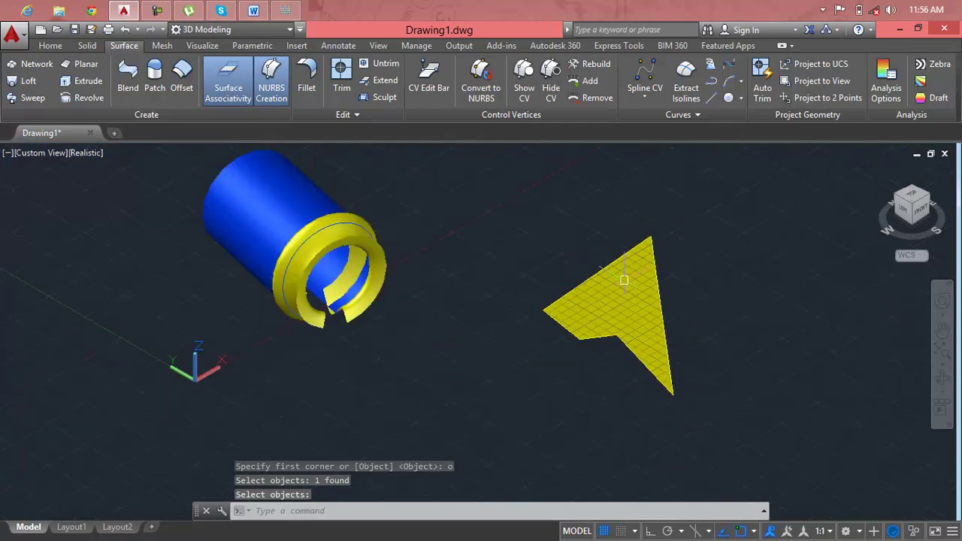
middle_drag(622, 276, 451, 316)
key(Return)
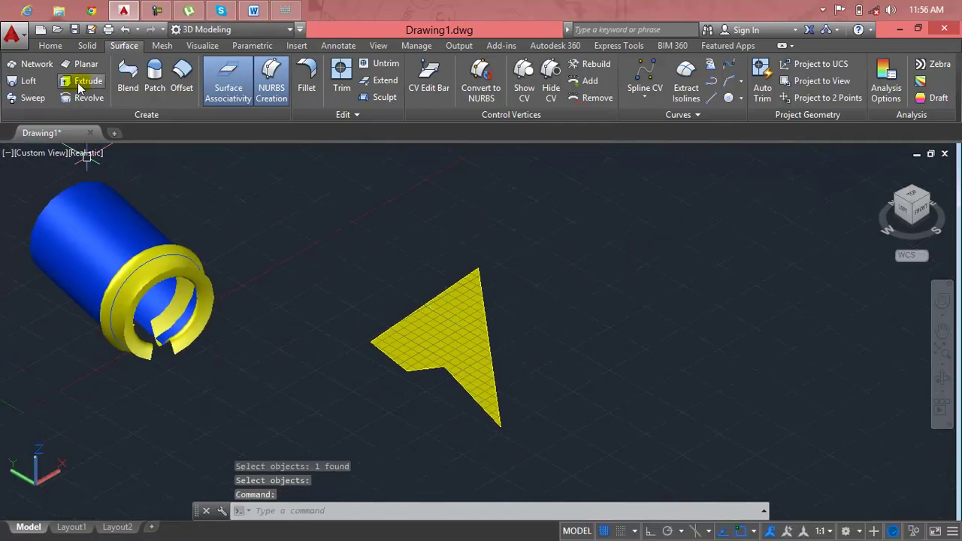
Add a rectangular planar surface from two corners, then crossing-select both flat surfaces.
click(81, 64)
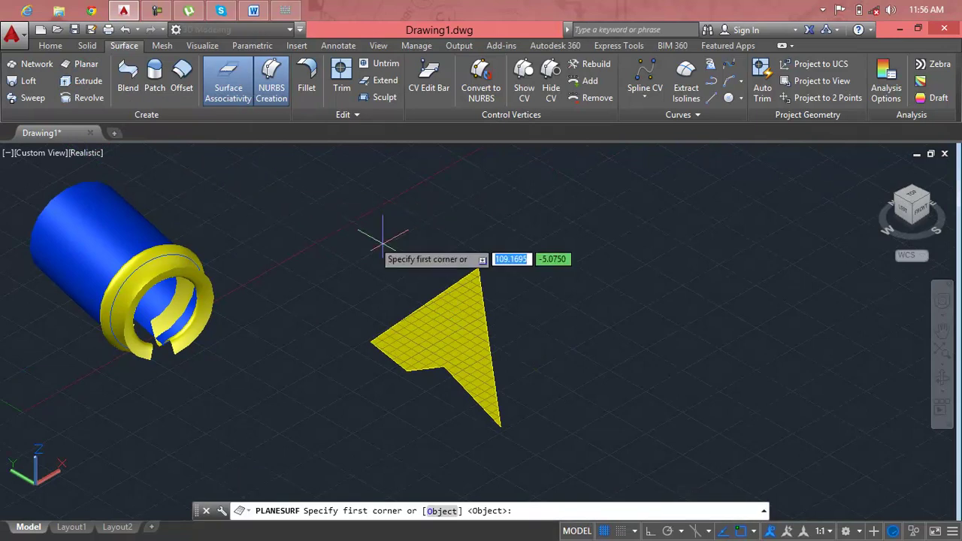
click(556, 258)
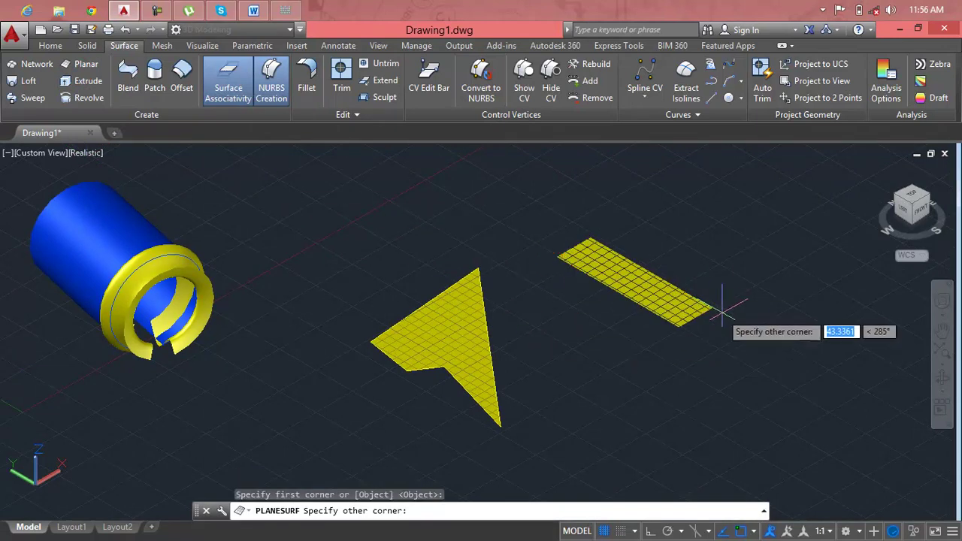
click(661, 411)
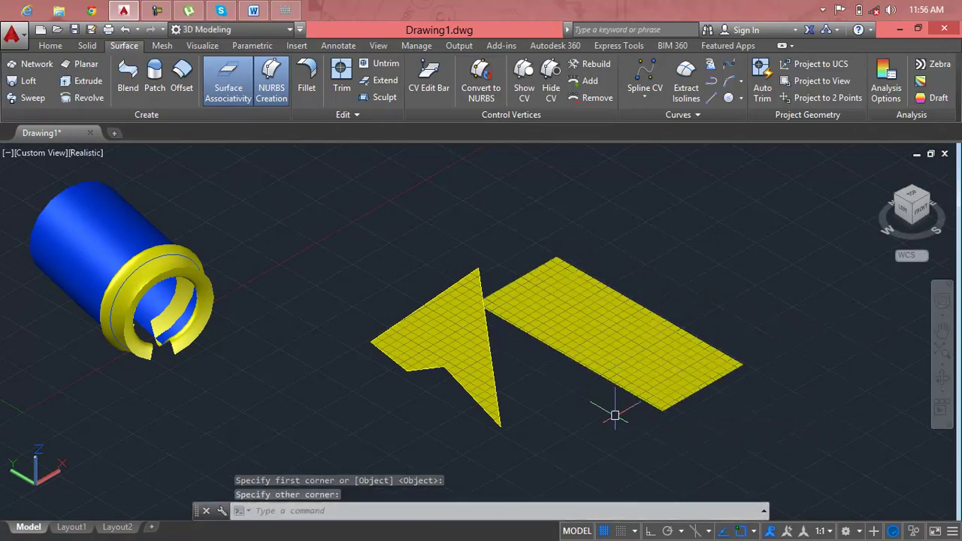
click(722, 263)
click(455, 373)
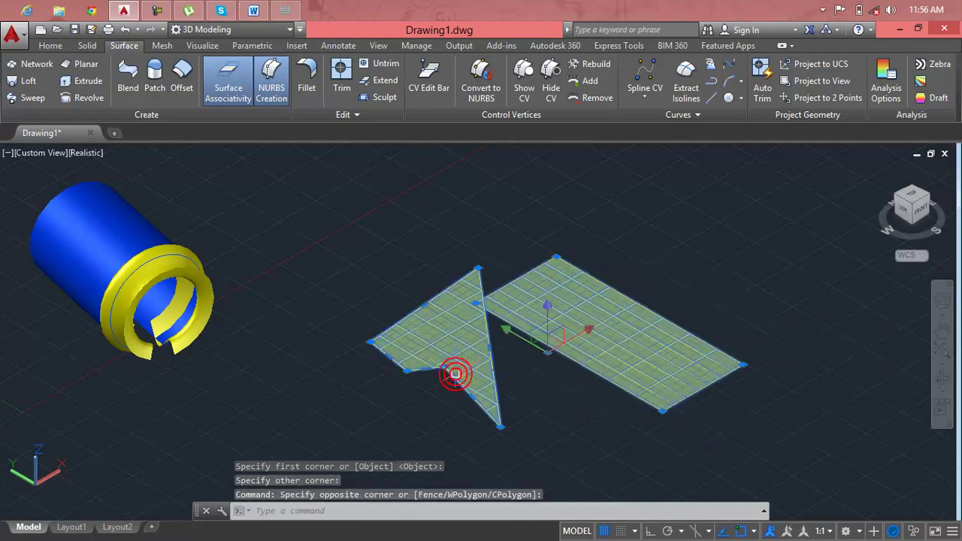
Delete the two planar surfaces and the three cylinder objects, leaving the drawing empty.
key(Delete)
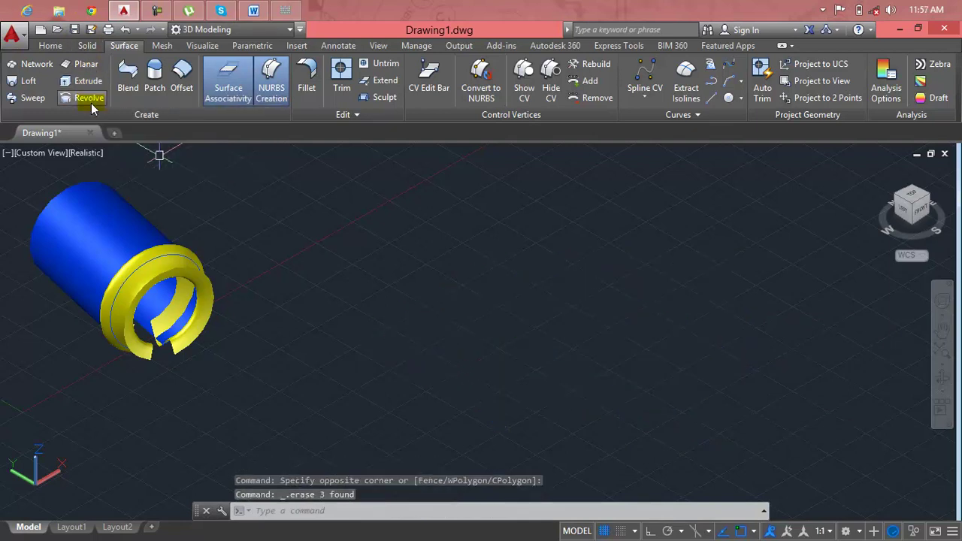
mouse_move(83, 97)
key(Escape)
key(Escape)
key(Escape)
click(352, 264)
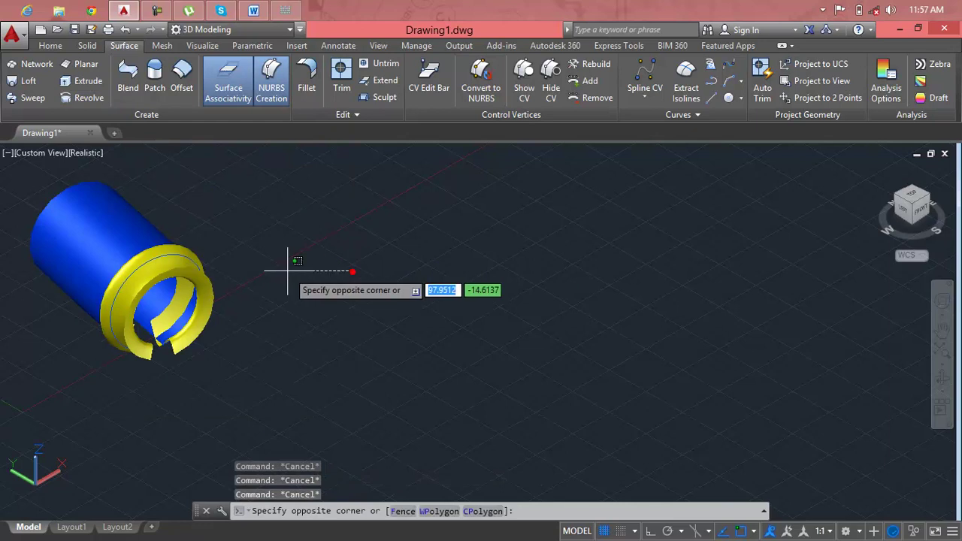
click(51, 332)
key(Delete)
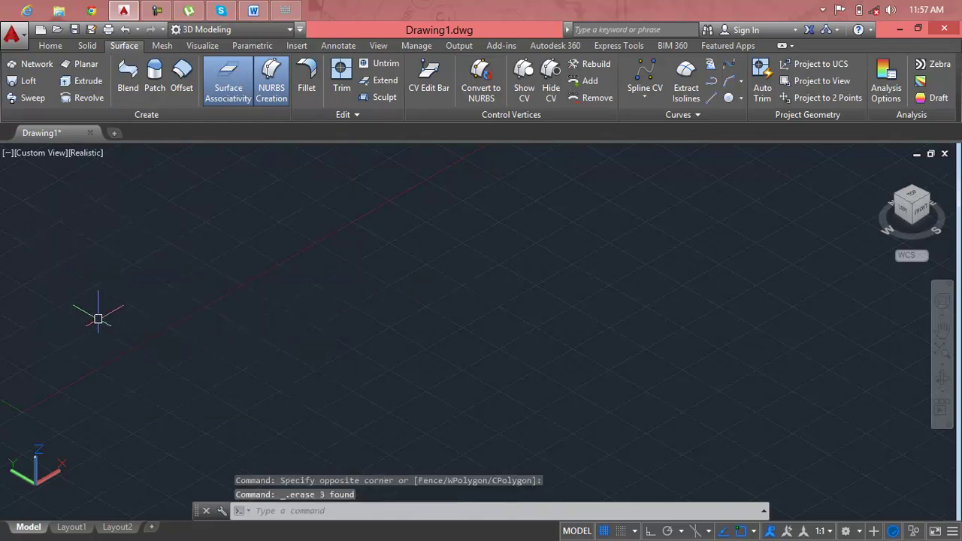
key(Escape)
key(Escape)
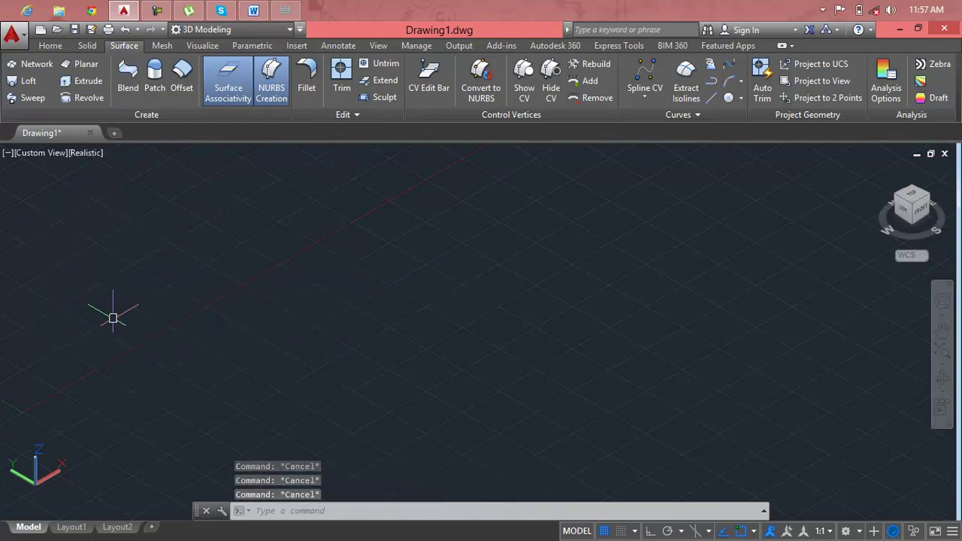
text(pl)
Start a polyline, check the lesson notes, and abandon the unfinished polyline.
key(Return)
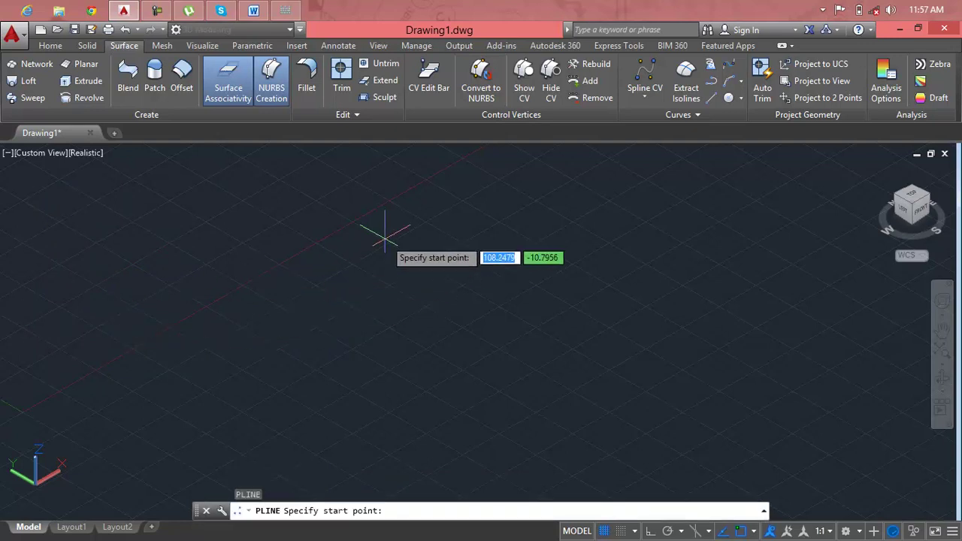
click(260, 236)
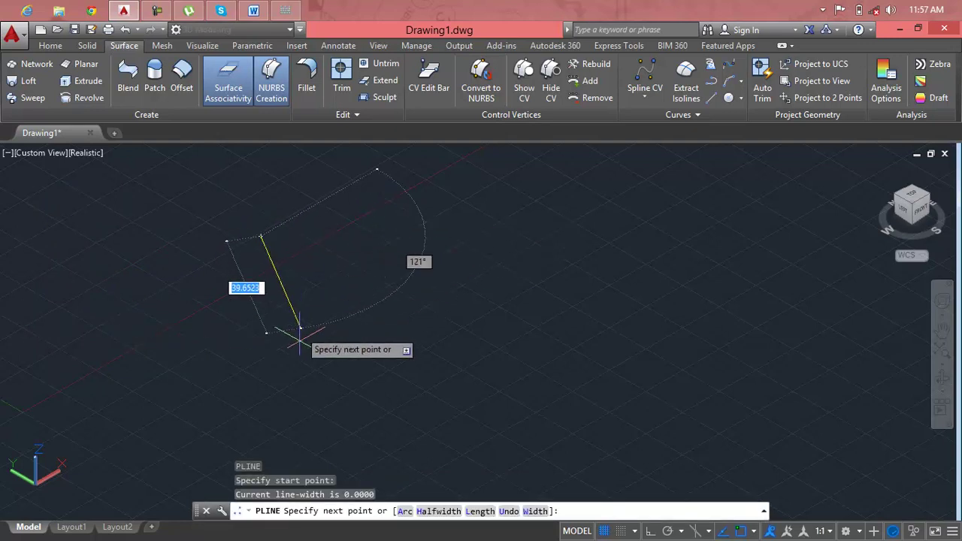
key(alt+Tab)
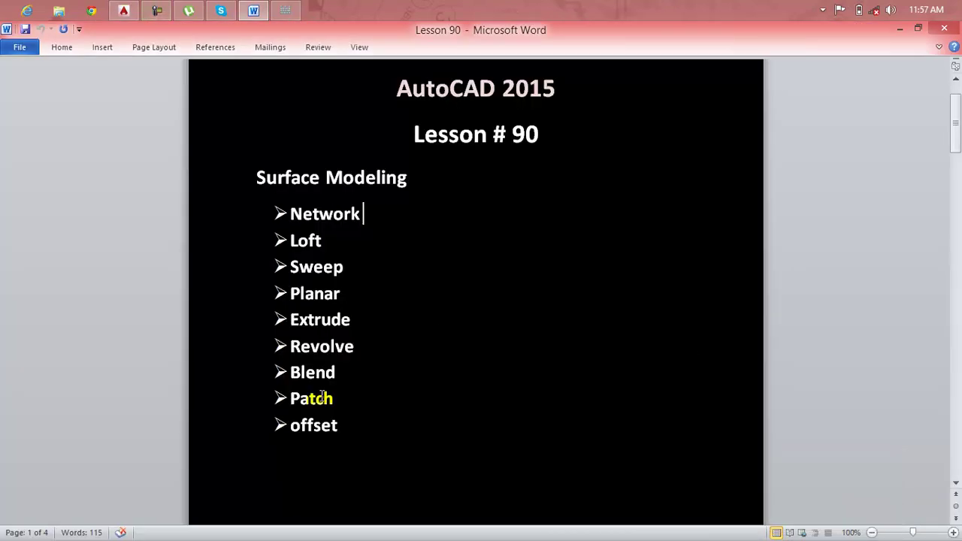
click(150, 7)
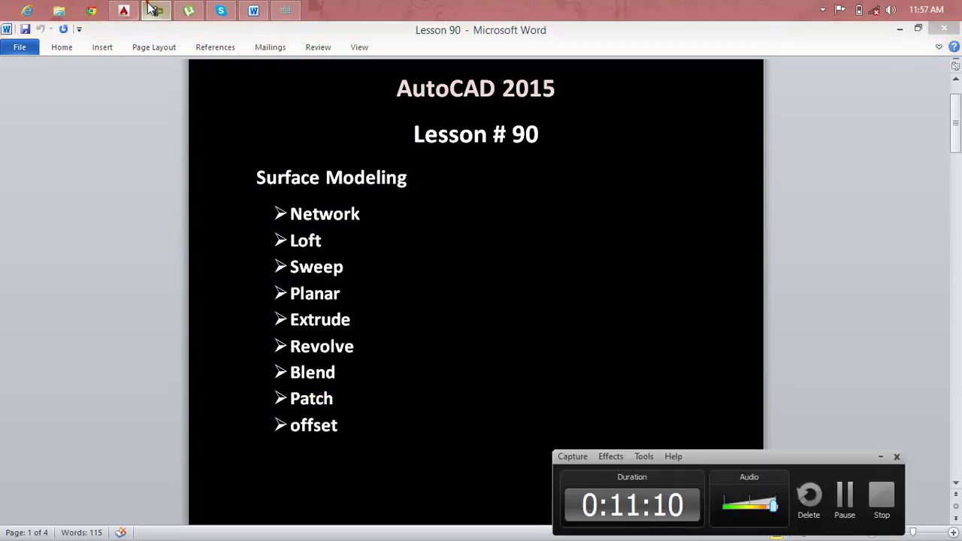
click(150, 7)
key(alt+Tab)
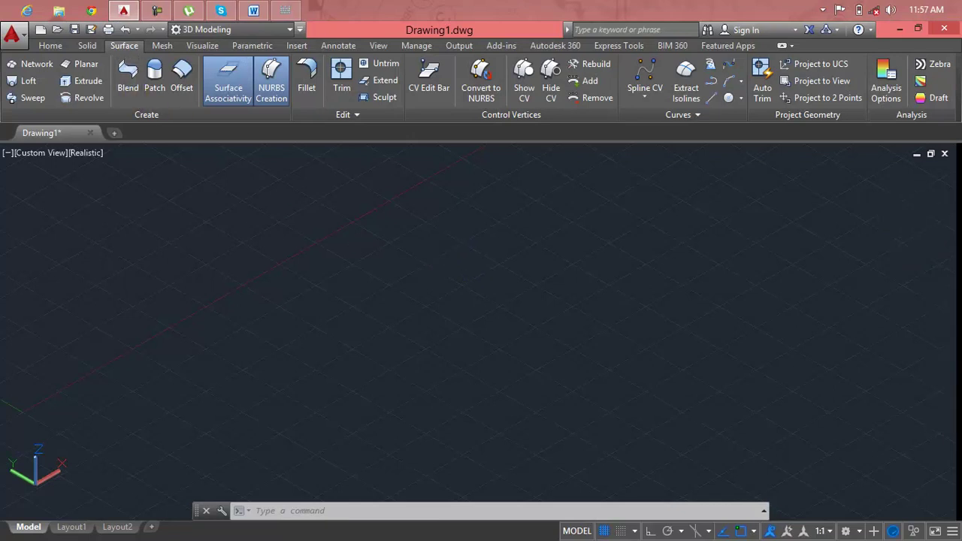
Draw a two-segment yellow polyline with Ortho on, its legs meeting at a right angle.
key(Escape)
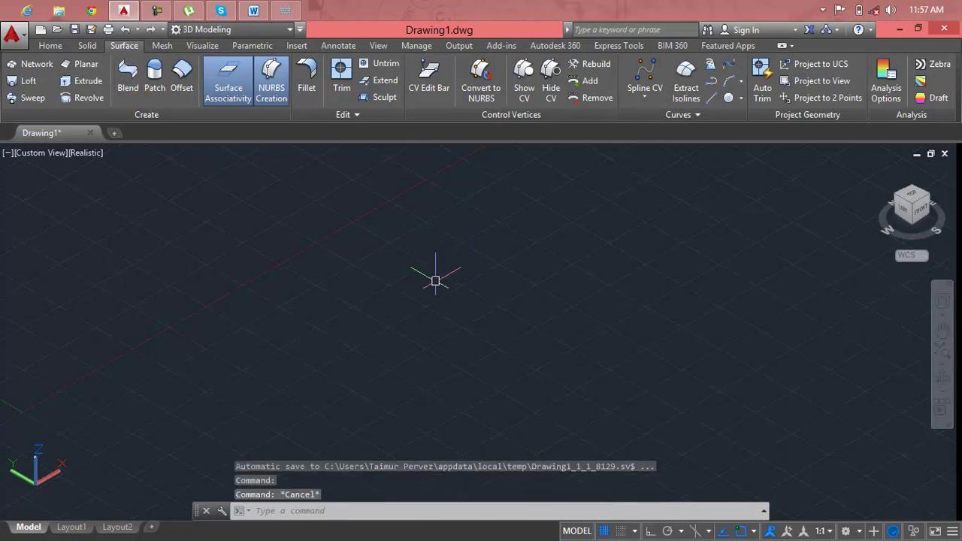
key(Escape)
key(Escape)
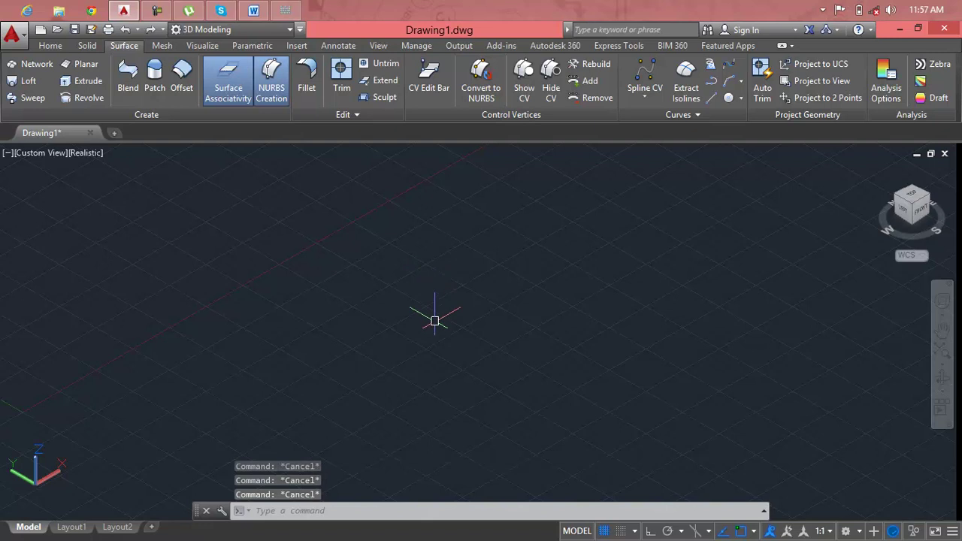
text(pl)
key(Return)
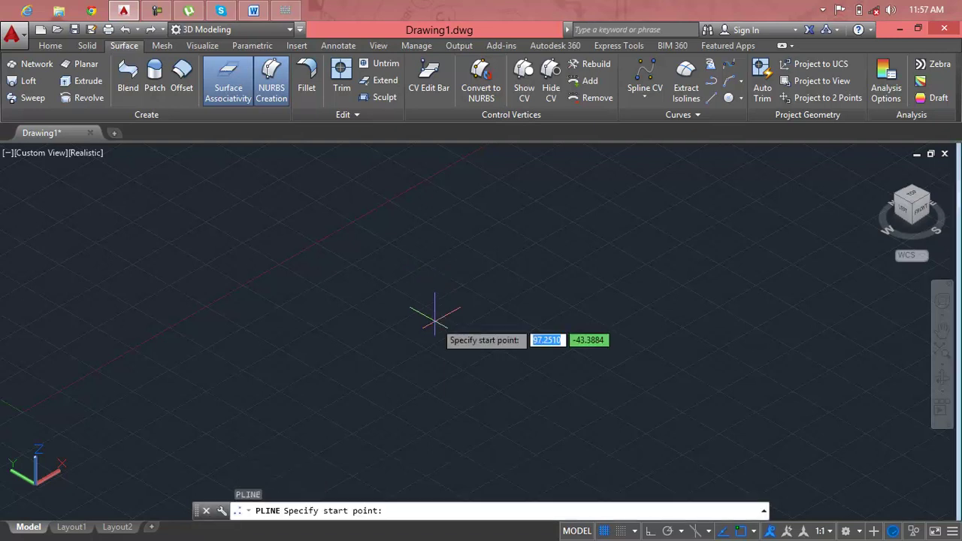
click(280, 262)
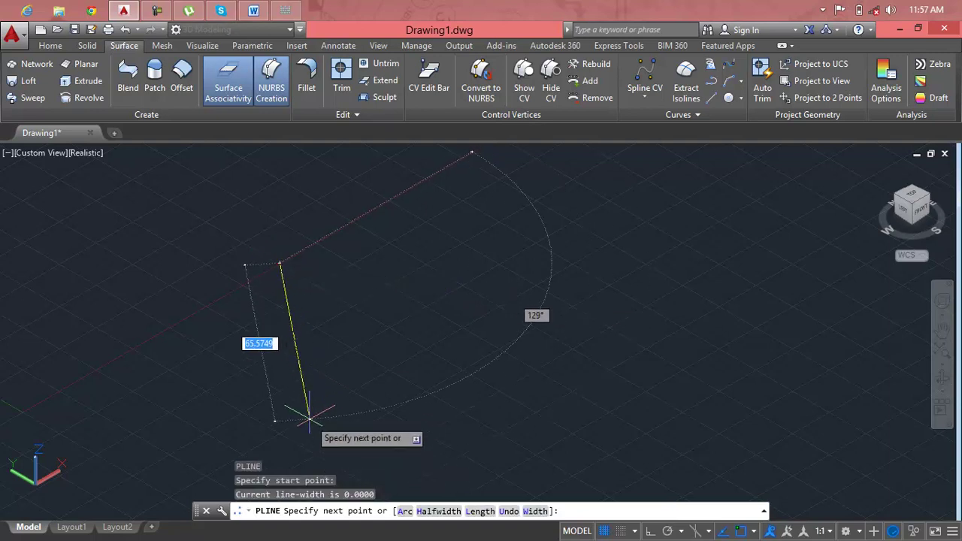
key(F8)
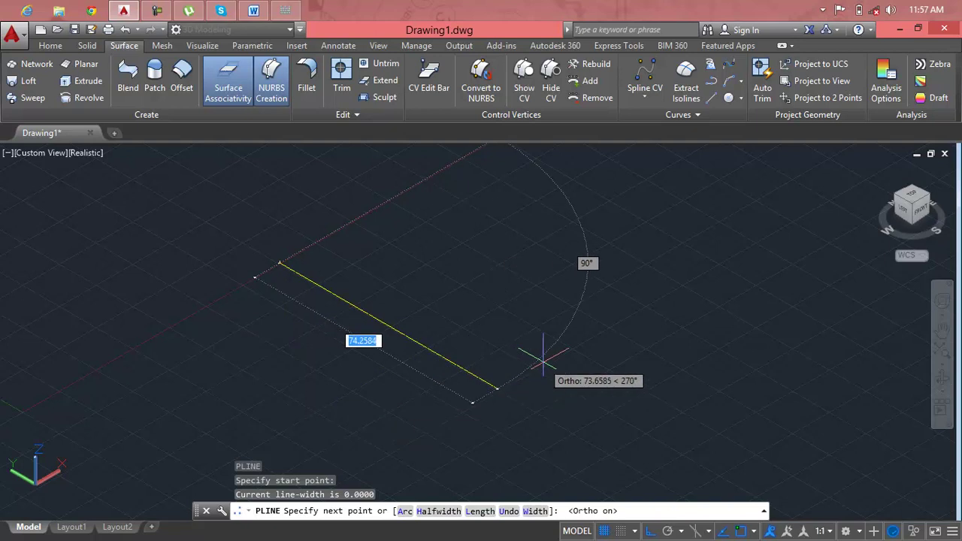
click(548, 361)
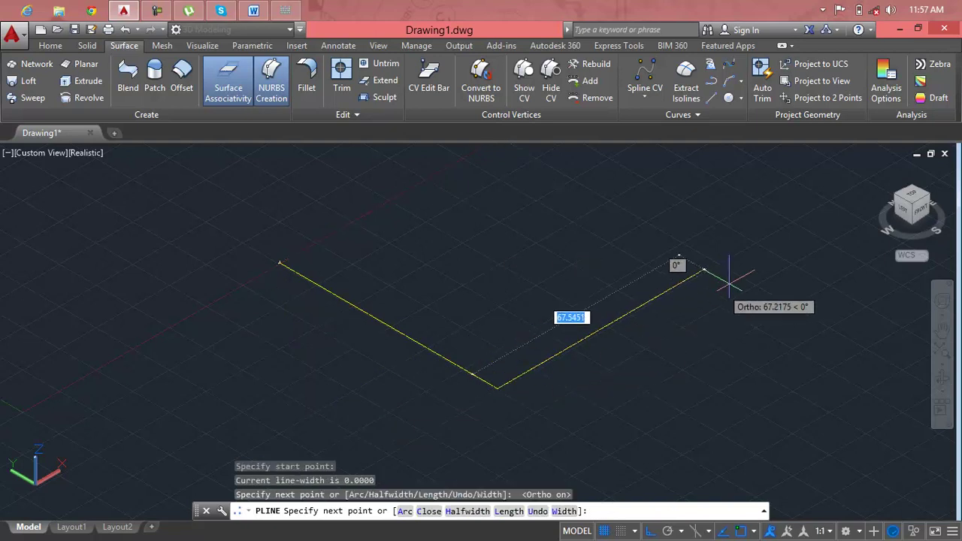
click(712, 267)
key(Return)
Pan and zoom the view to centre the new L-shaped polyline.
scroll(666, 291, down, 2)
middle_drag(666, 294, 563, 363)
key(Escape)
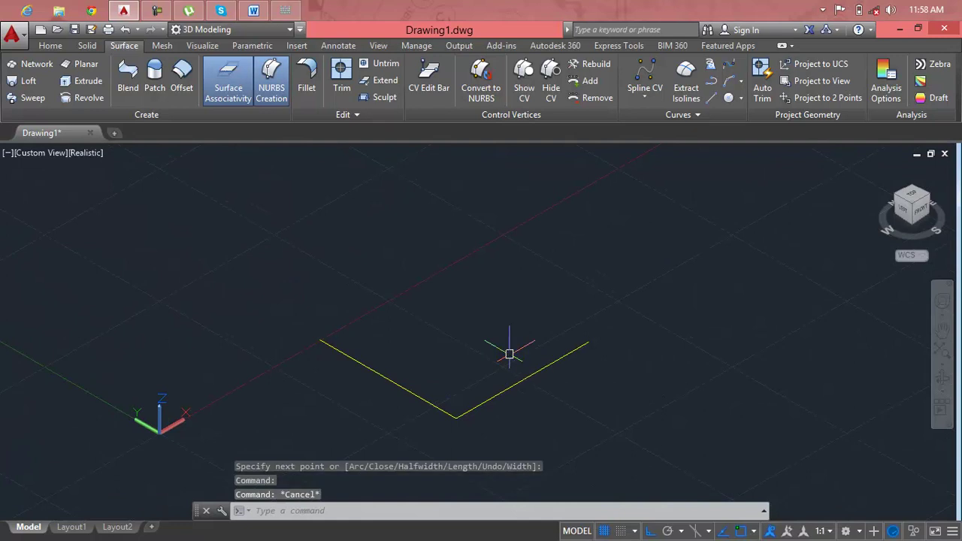
key(Escape)
key(Escape)
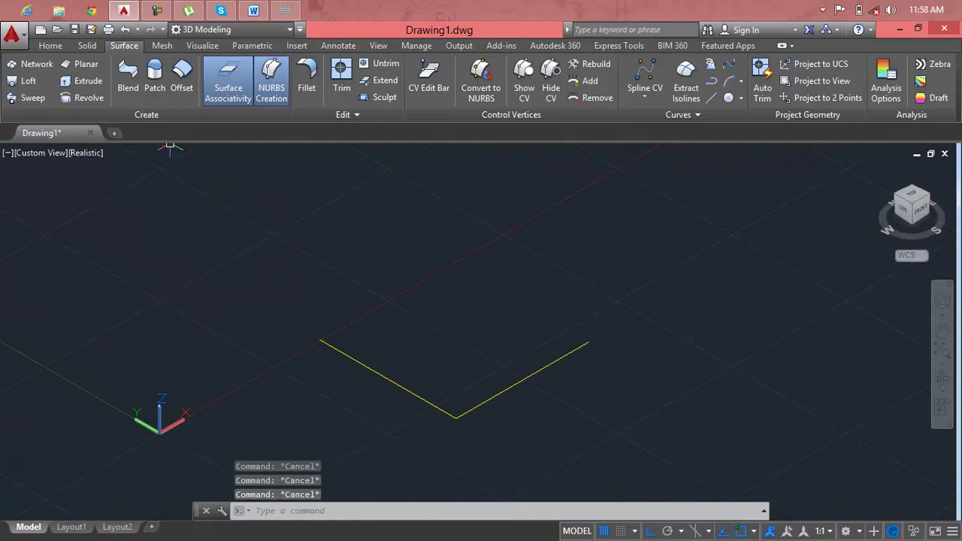
click(254, 511)
text(pl)
key(BackSpace)
key(BackSpace)
key(BackSpace)
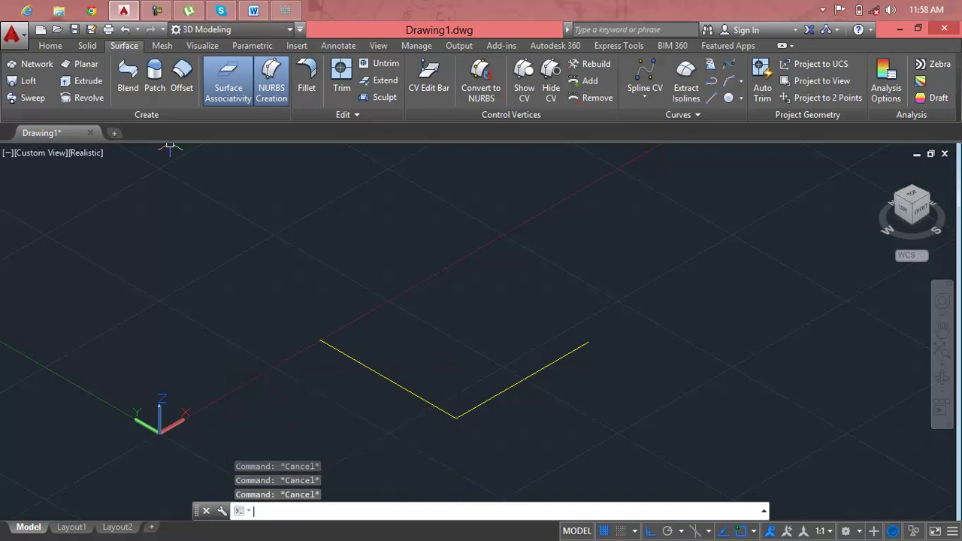
scroll(338, 255, down, 2)
mouse_move(348, 294)
middle_down()
mouse_move(330, 217)
mouse_move(319, 350)
middle_up()
scroll(340, 233, down, 1)
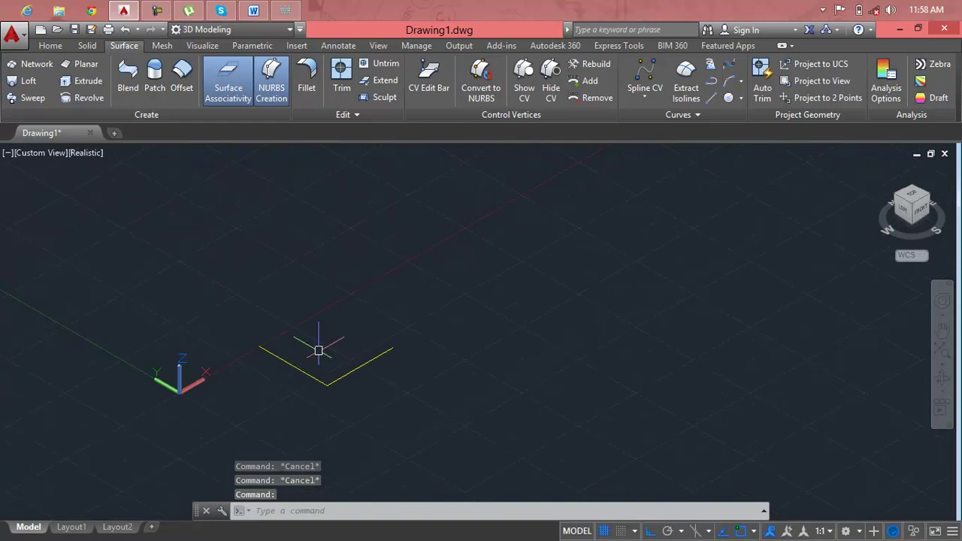
Attempt a 90° rotation of the polyline with the 2D rotate command, then cancel it.
text(o)
key(Return)
click(332, 379)
key(Return)
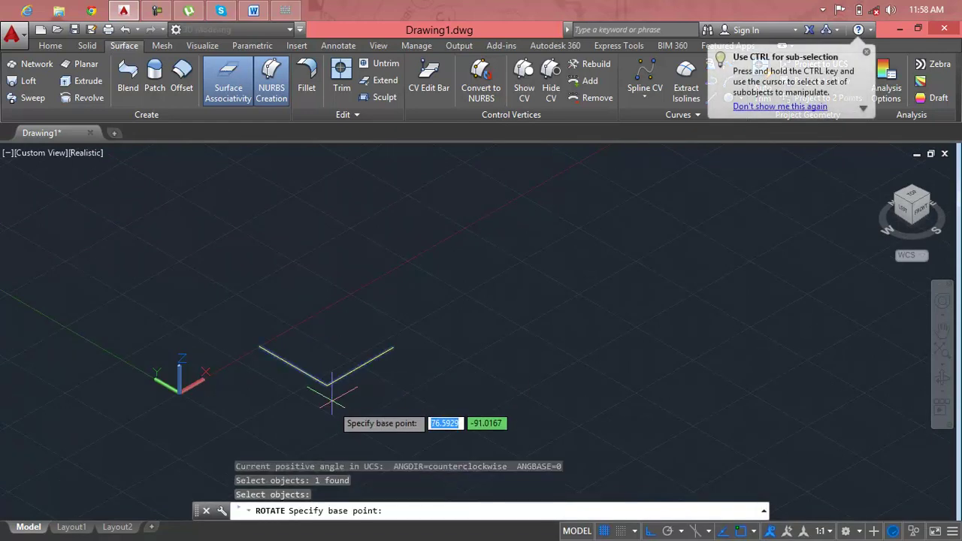
click(329, 384)
click(472, 362)
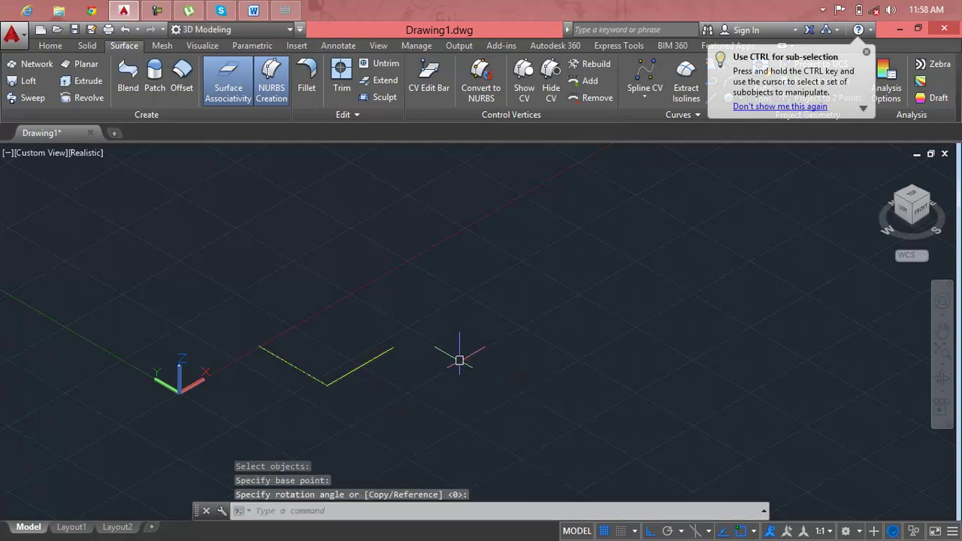
text(90)
key(Return)
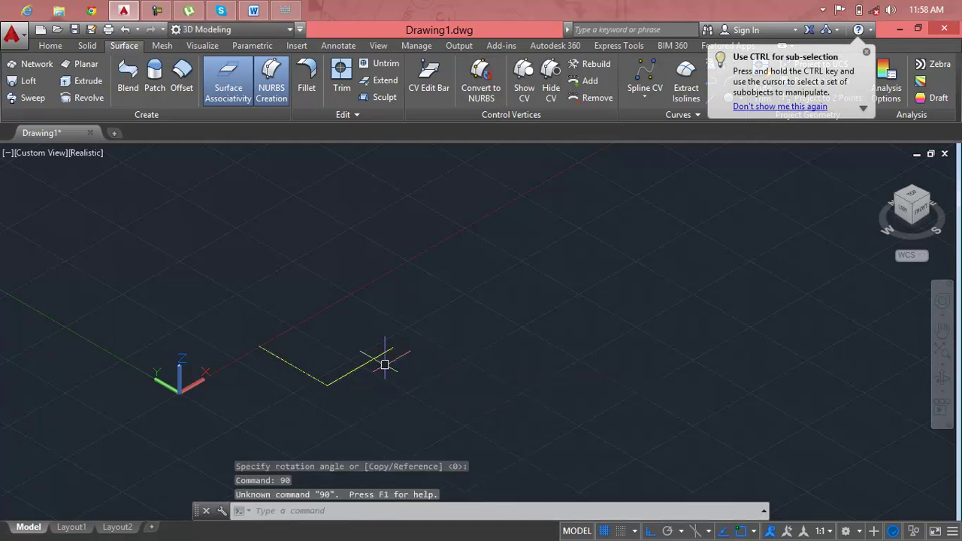
key(Escape)
key(Escape)
key(Escape)
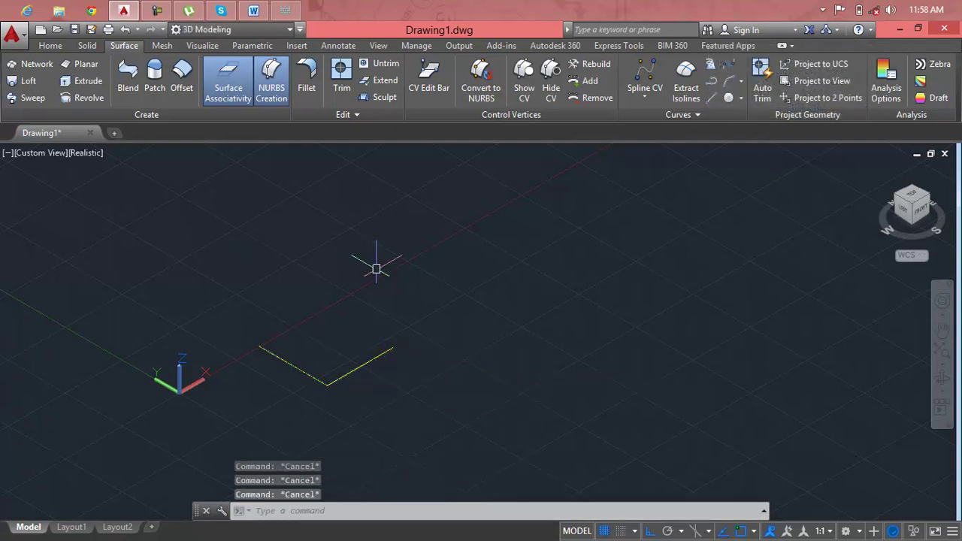
ROTATE3D the polyline 90° about one leg's axis so the other leg stands vertical.
text(o)
key(Down)
key(Down)
key(Up)
key(Return)
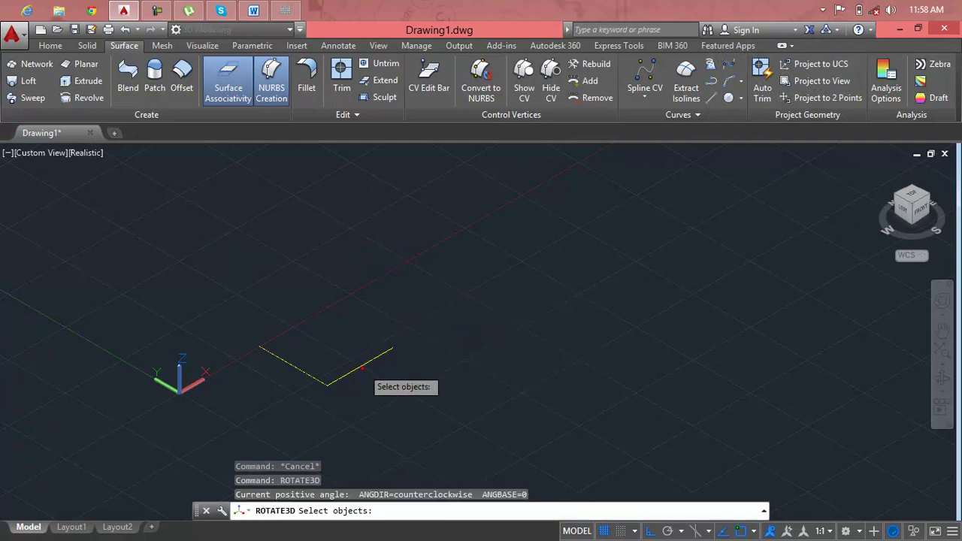
click(360, 363)
key(Return)
click(339, 406)
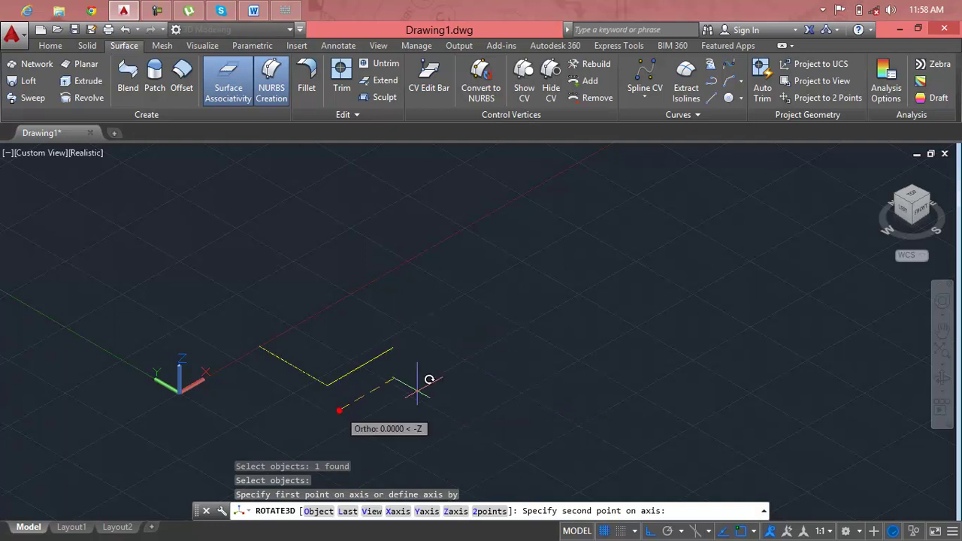
click(517, 358)
text(9)
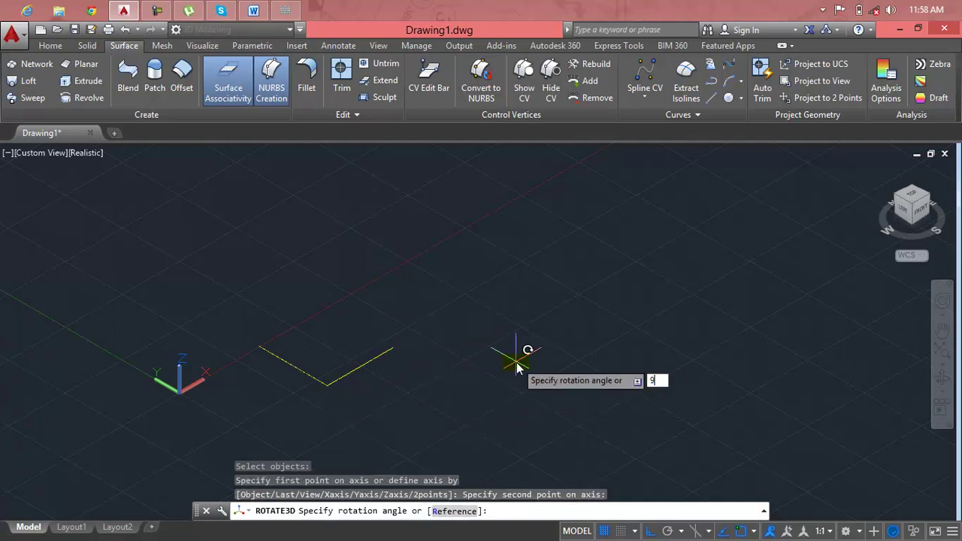
text(0)
key(Return)
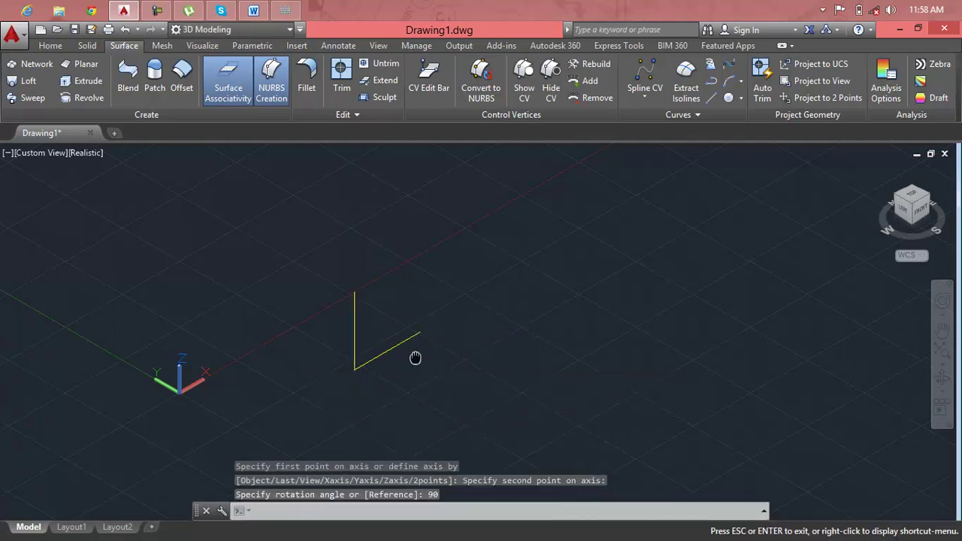
middle_drag(414, 358, 371, 332)
scroll(371, 331, up, 3)
scroll(369, 329, up, 2)
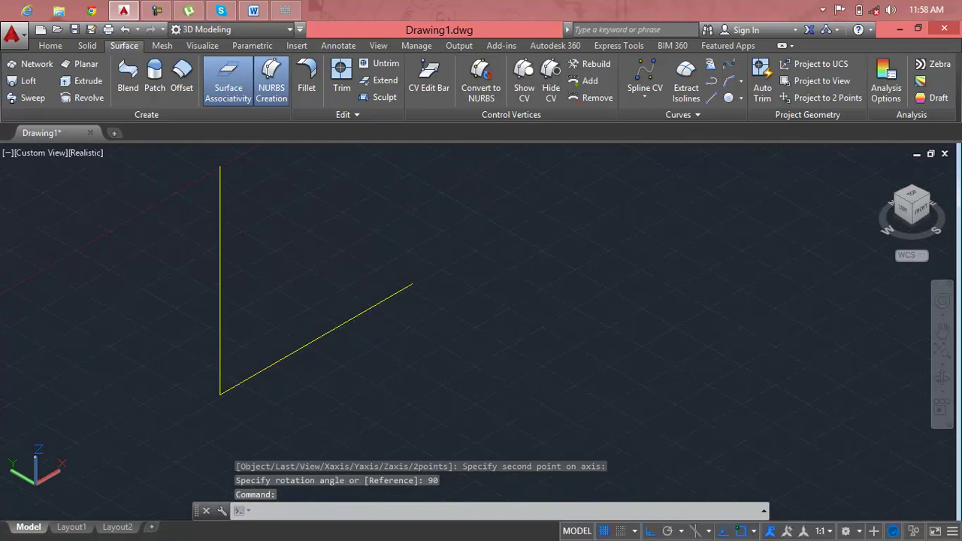
key(Escape)
key(Escape)
key(Escape)
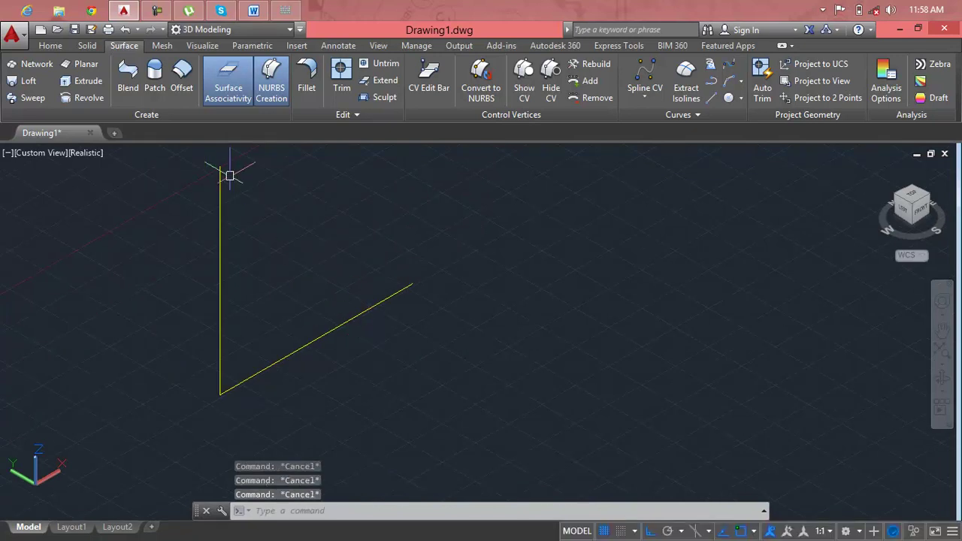
Draw a wavy spline from the vertical leg's top through three bends to the diagonal line's far endpoint.
text(Spl)
key(Return)
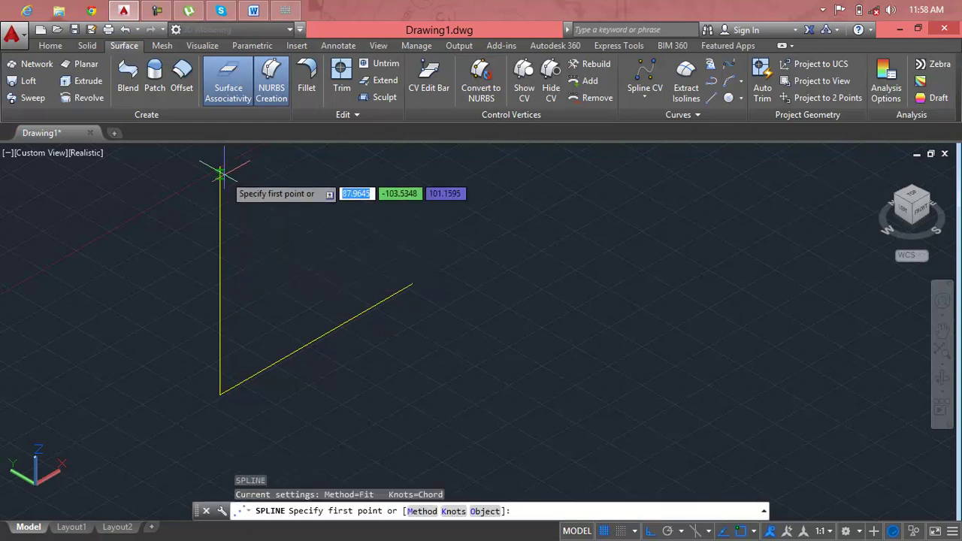
click(218, 163)
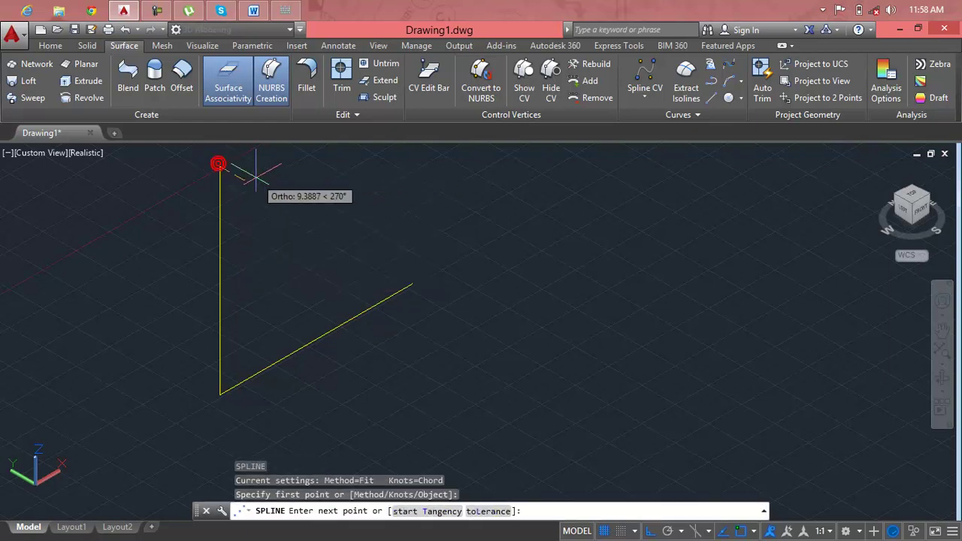
click(284, 209)
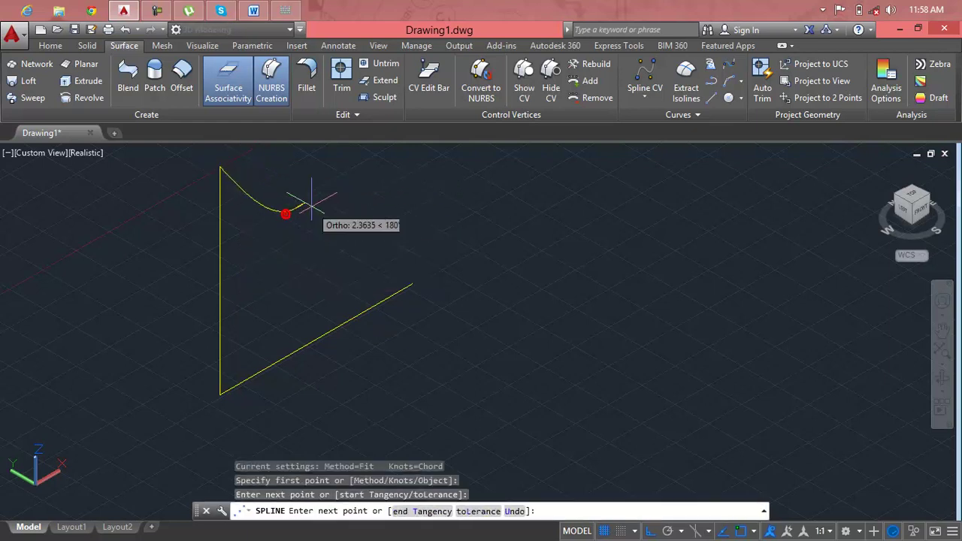
click(345, 184)
click(372, 248)
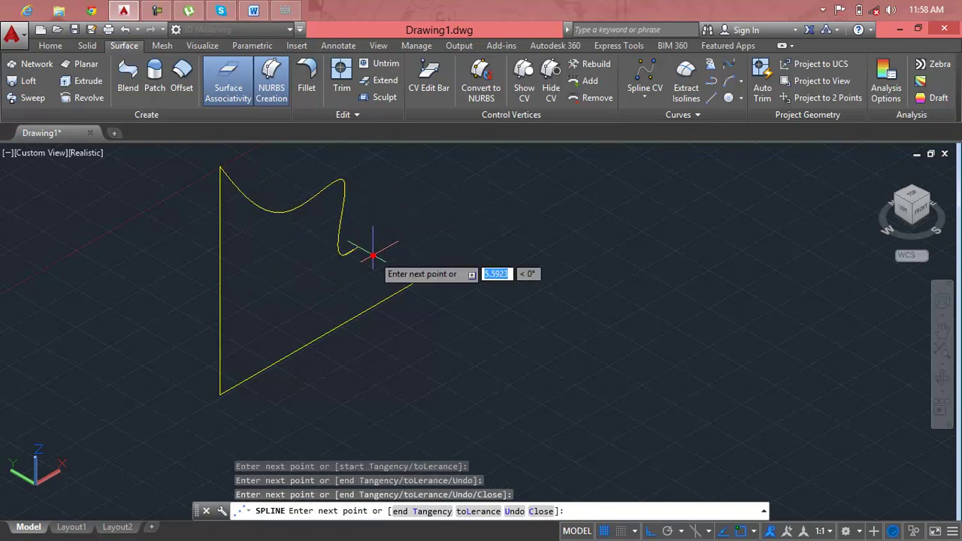
click(412, 283)
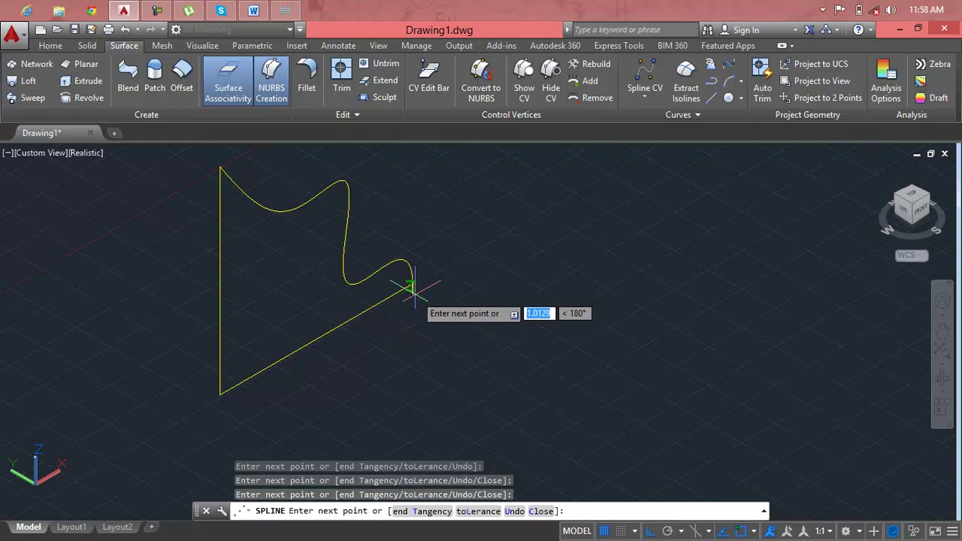
key(Return)
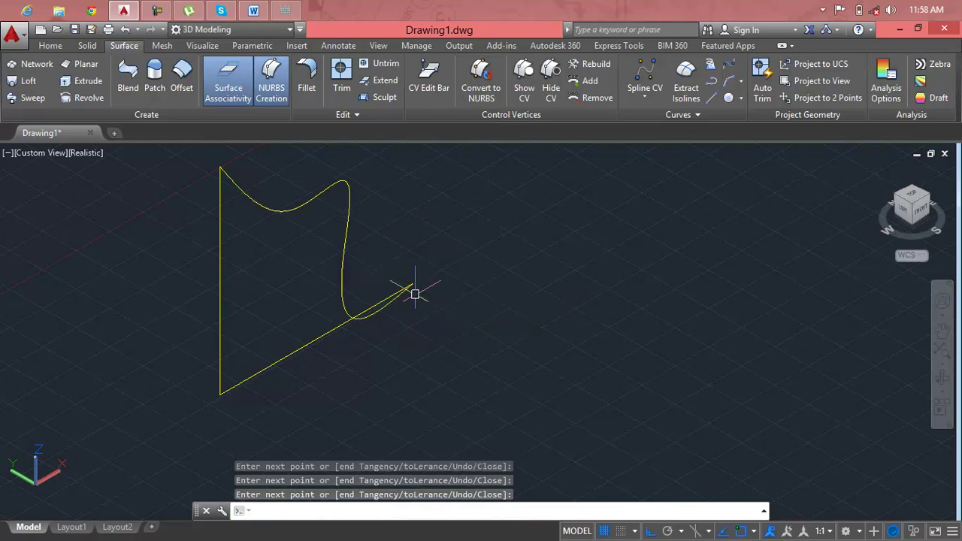
Grip-stretch one of the spline's fit points to reshape a bend, then deselect it.
scroll(357, 333, up, 3)
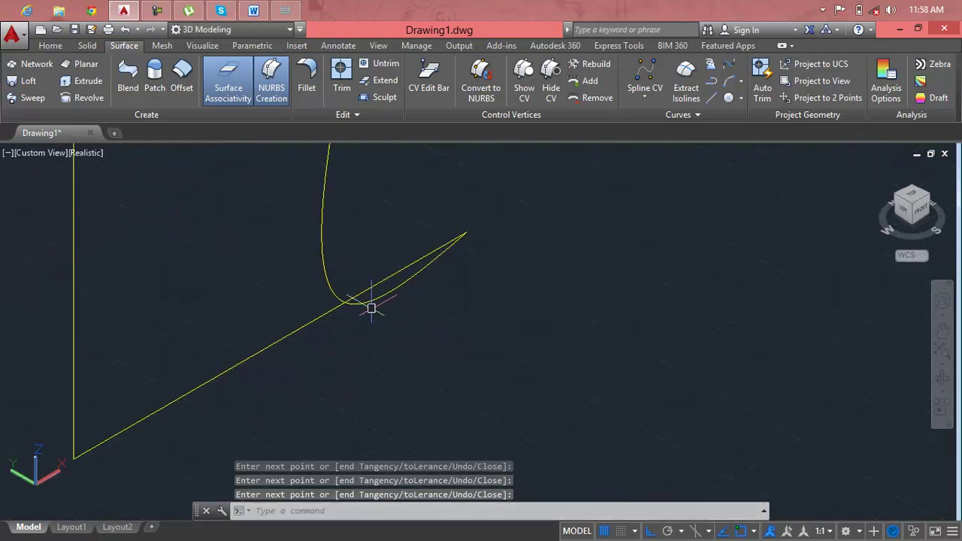
right_click(372, 303)
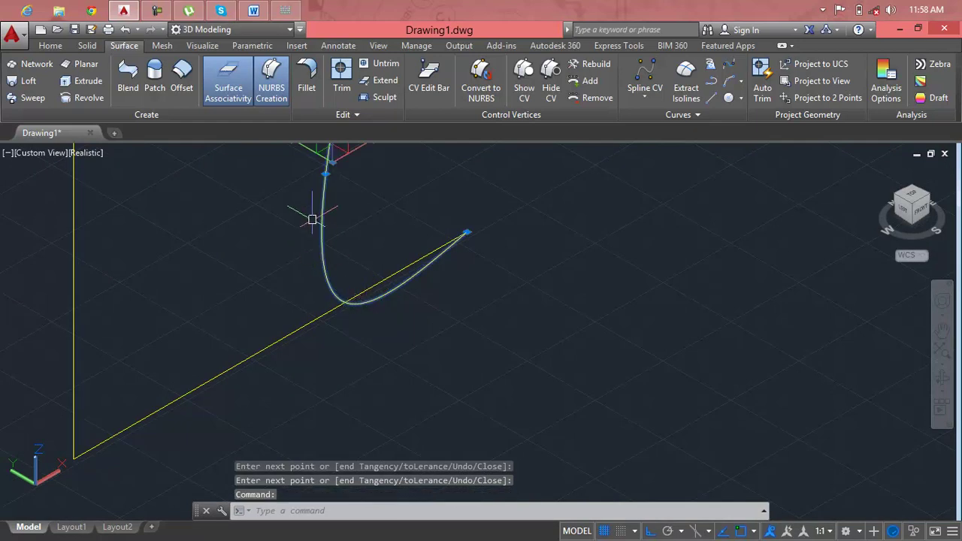
scroll(322, 179, down, 2)
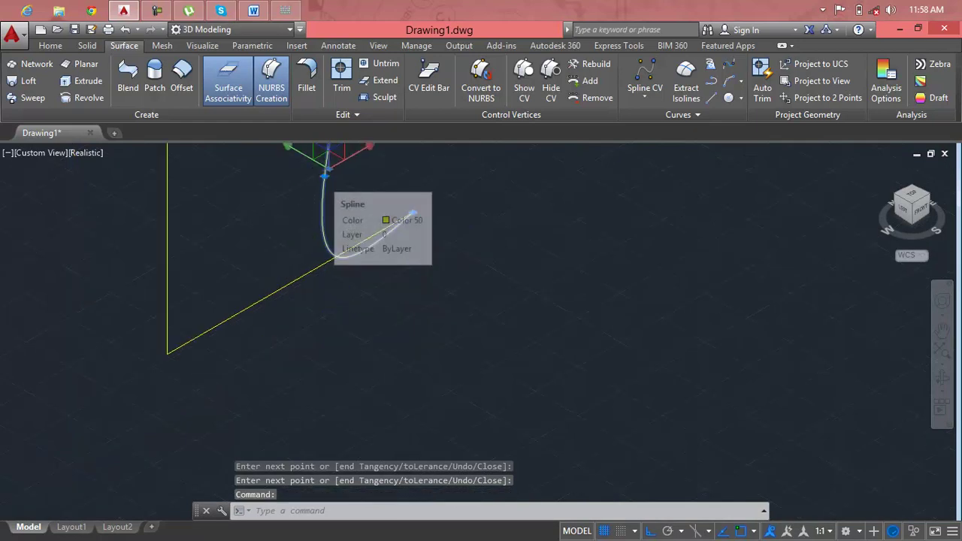
scroll(321, 179, down, 2)
click(323, 185)
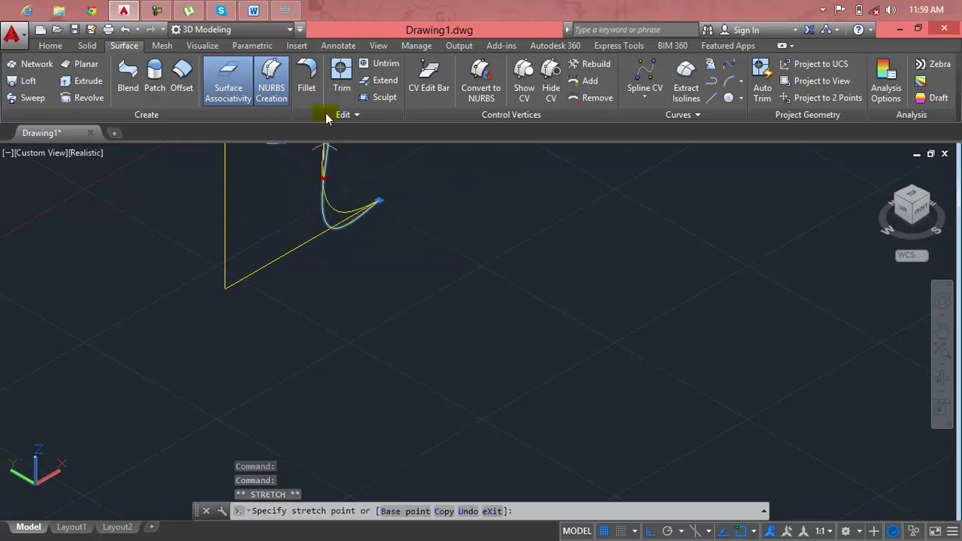
middle_drag(321, 155, 322, 309)
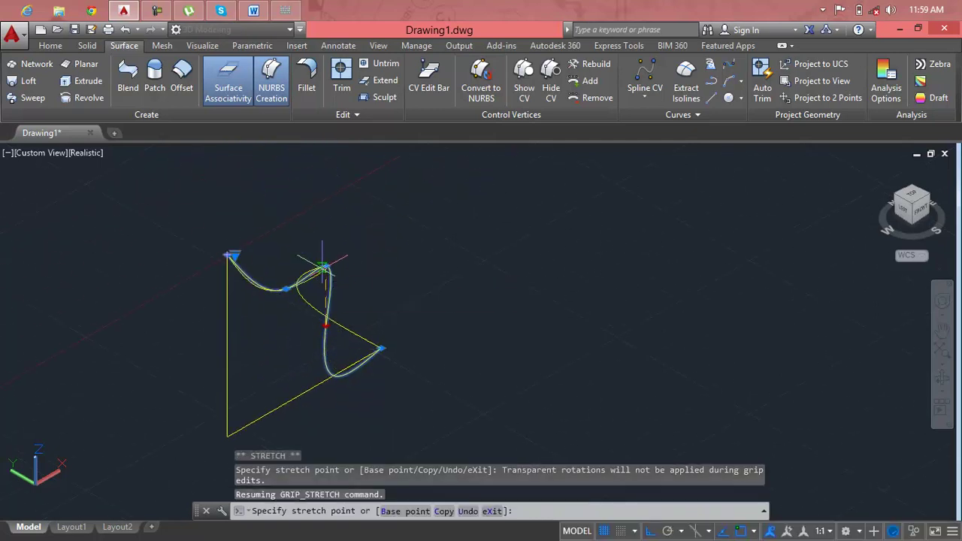
click(331, 283)
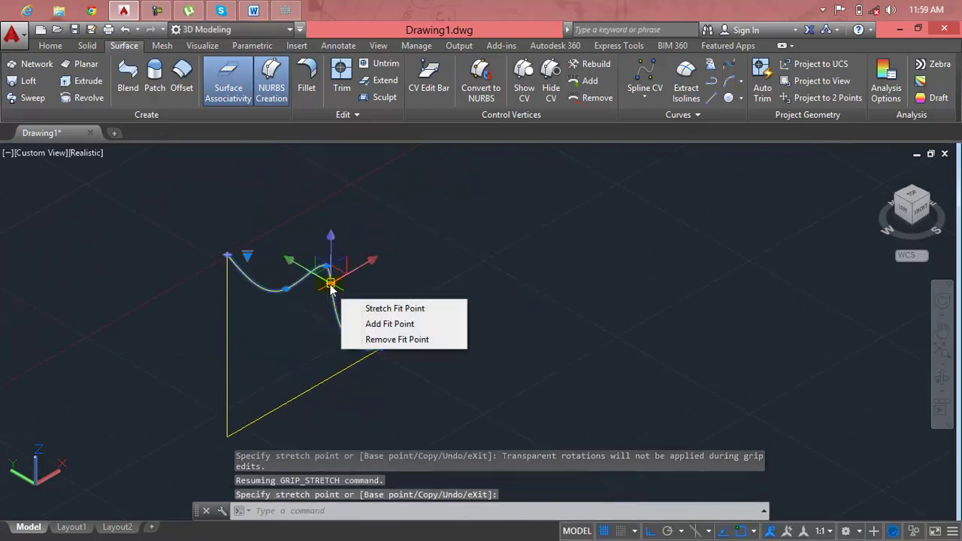
key(Escape)
key(Return)
scroll(360, 280, down, 2)
key(Escape)
key(Escape)
key(Escape)
key(Escape)
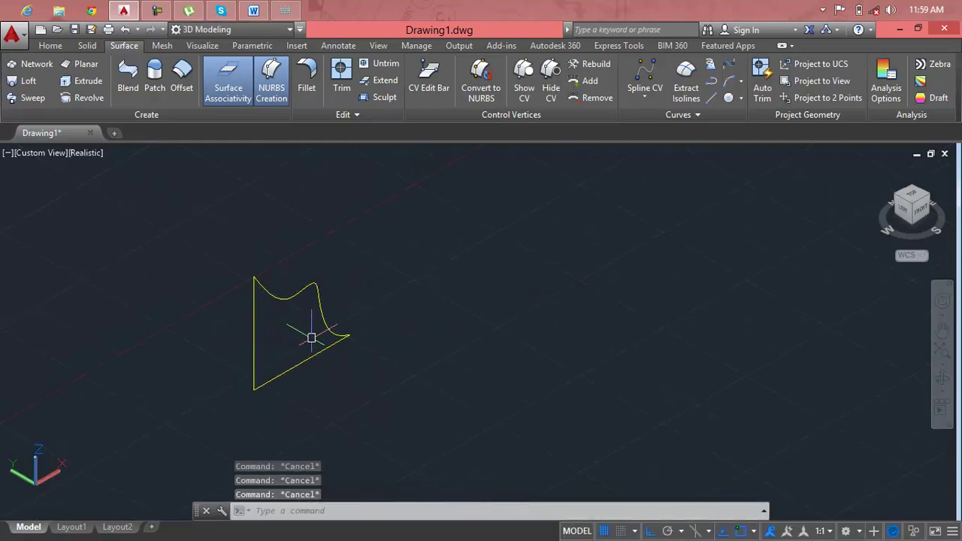
Orbit the view and delete the wavy spline.
mouse_move(311, 338)
shift+middle_down()
mouse_move(191, 346)
mouse_move(217, 357)
shift+middle_up()
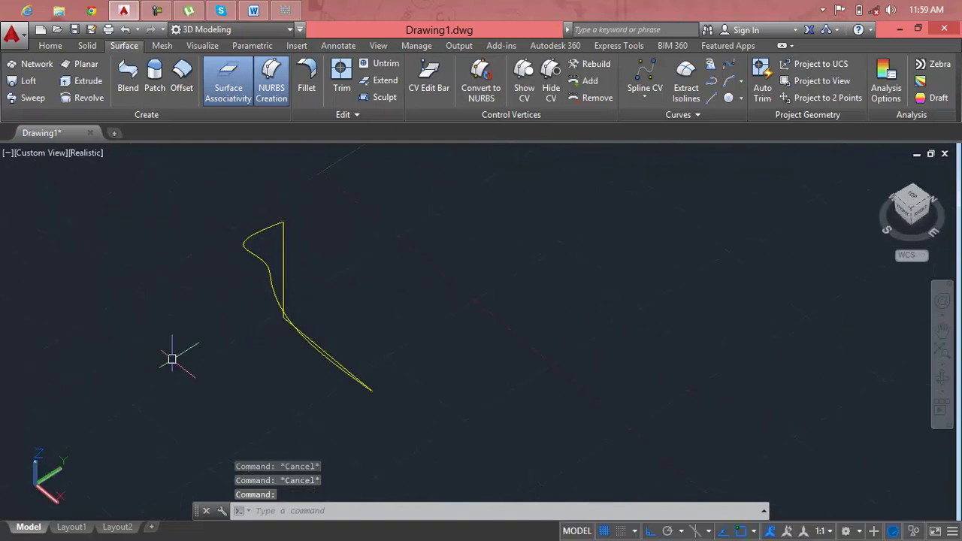
click(310, 338)
key(Delete)
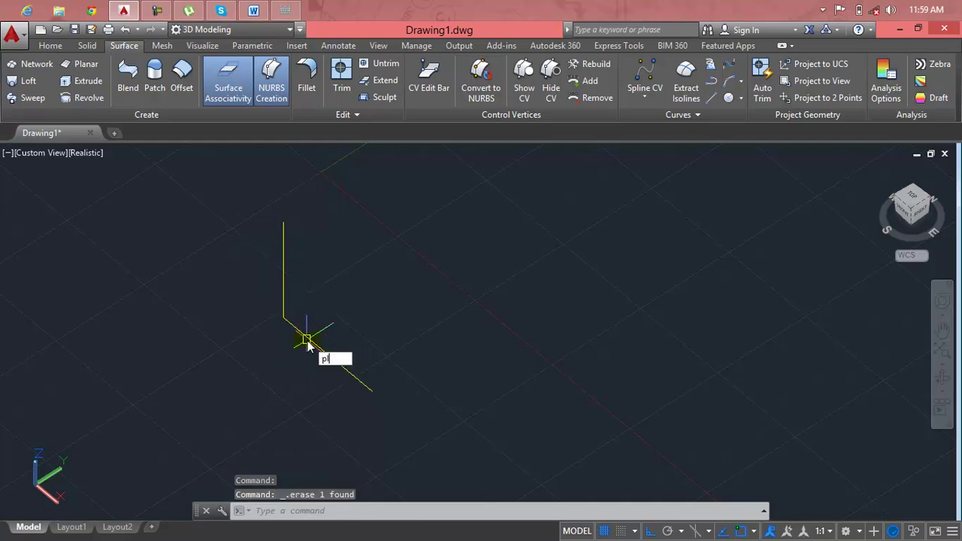
Try a polyline arc from the vertical line's top, then cancel it without drawing anything.
key(Return)
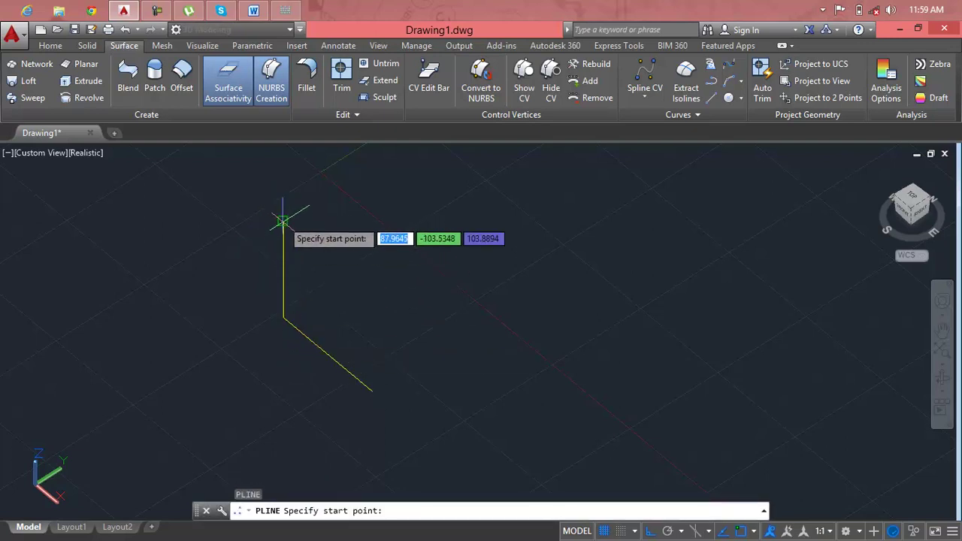
click(283, 221)
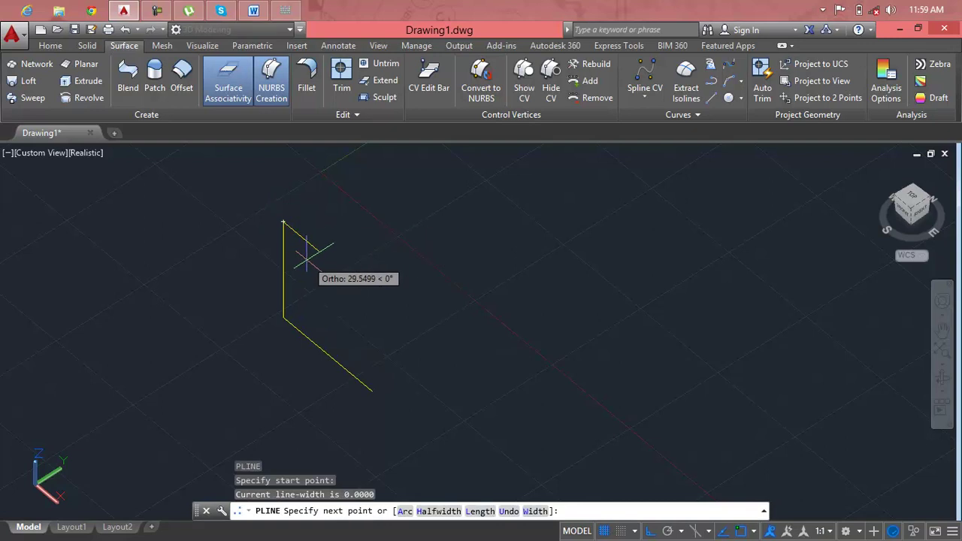
text(a)
key(Return)
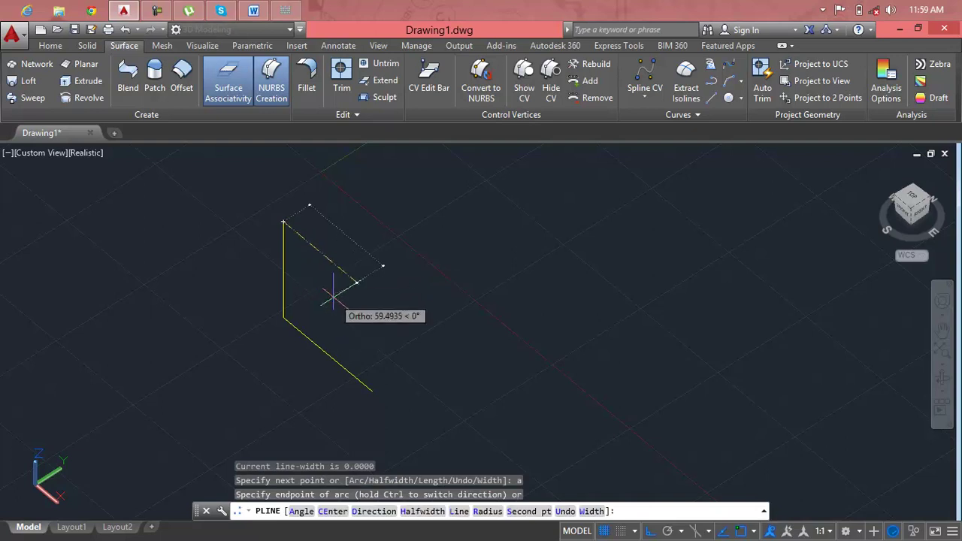
click(308, 300)
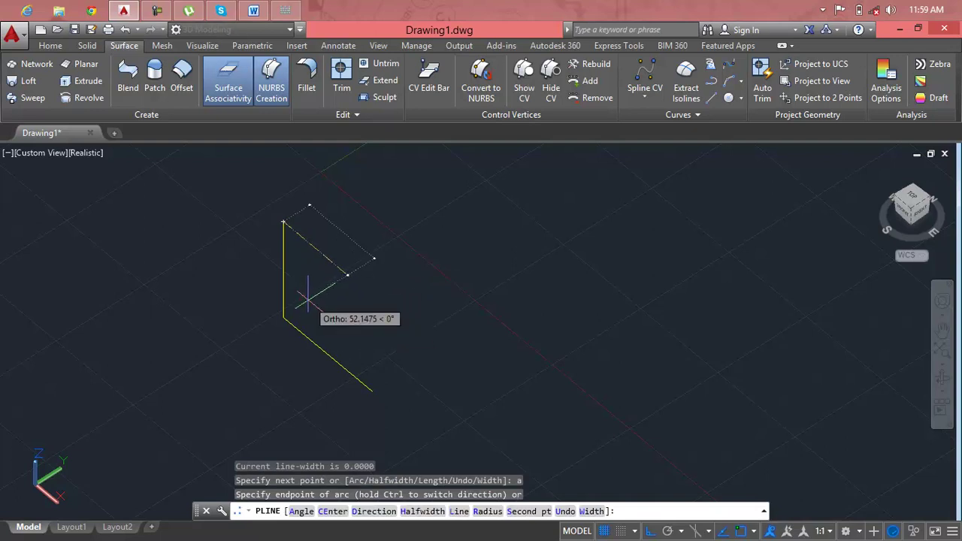
key(Escape)
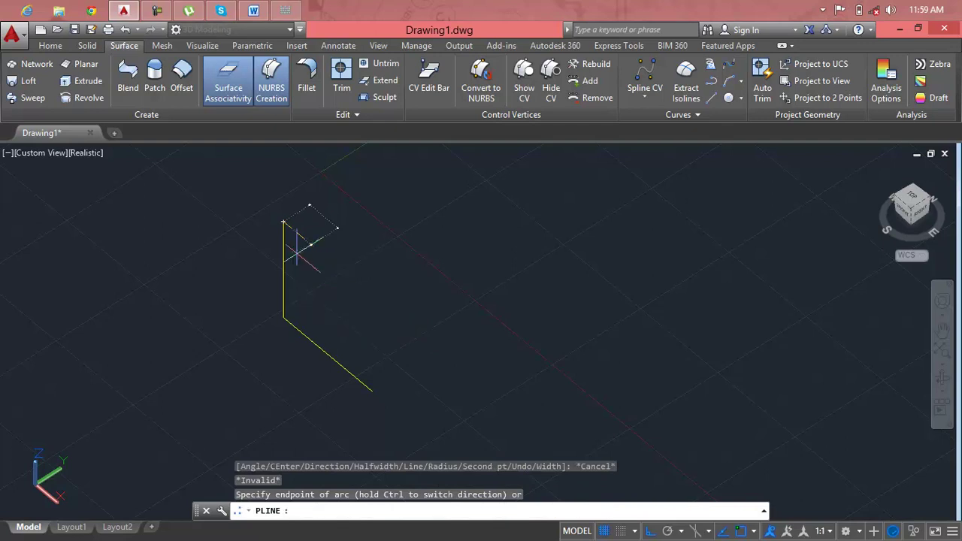
click(286, 241)
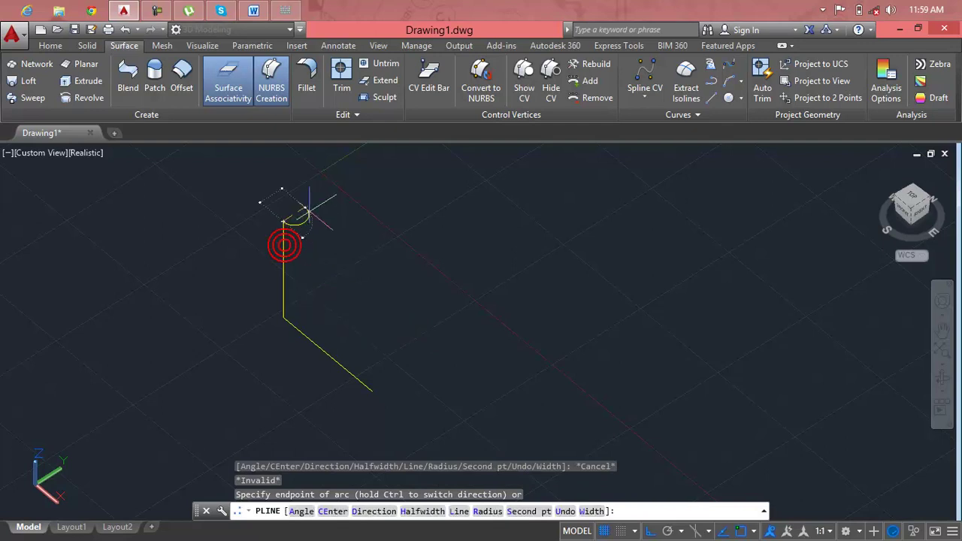
click(346, 273)
click(345, 273)
key(Escape)
key(Escape)
key(Escape)
key(Escape)
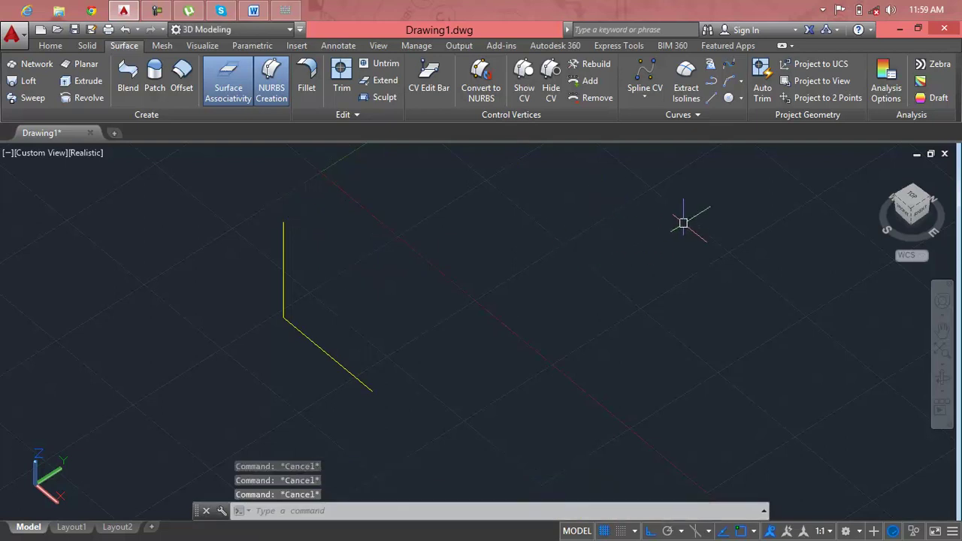
Switch to the FRONT view and start a polyline at the vertical line's top with Ortho off.
click(907, 215)
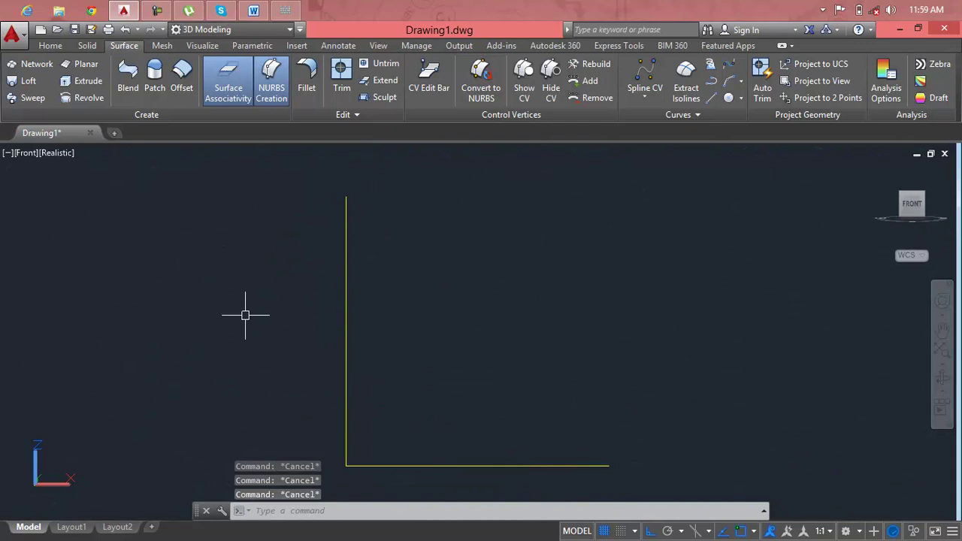
text(pl)
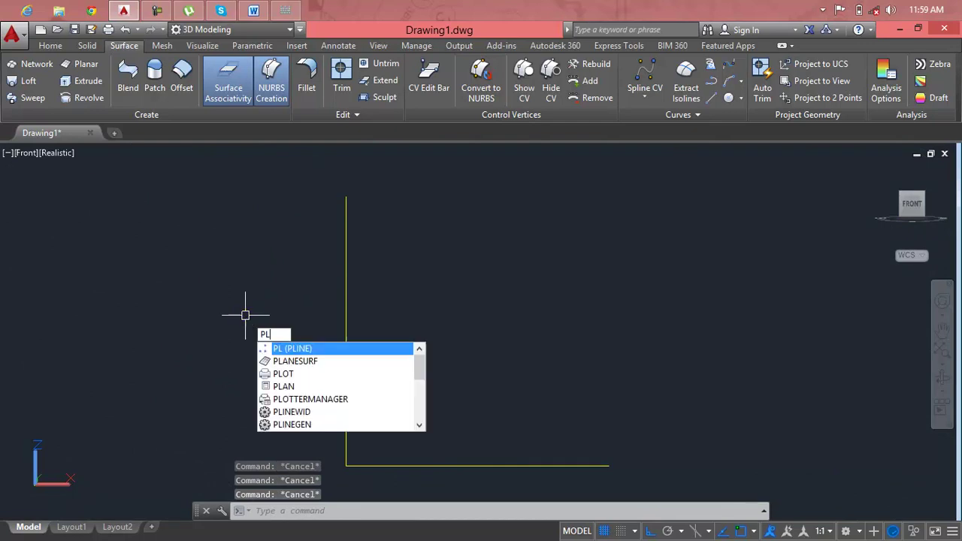
key(Return)
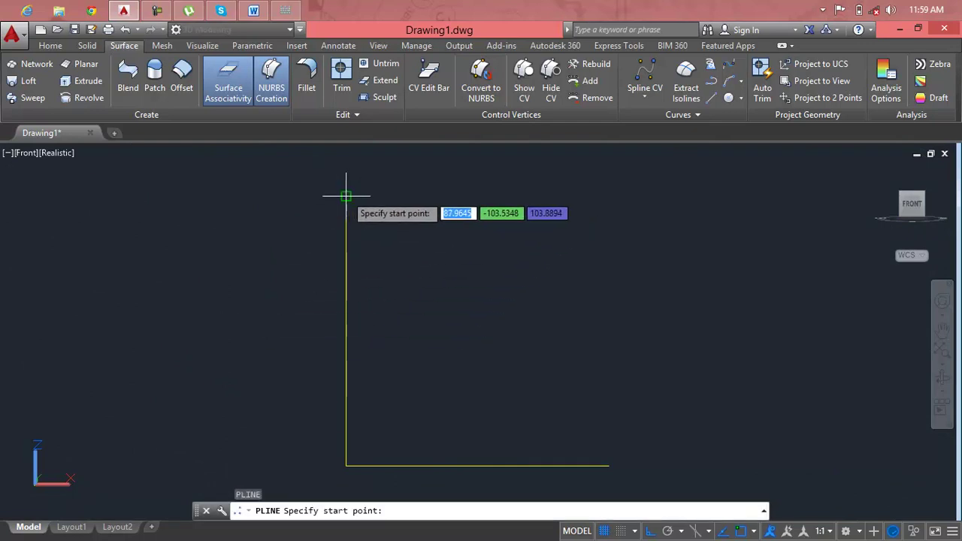
click(344, 197)
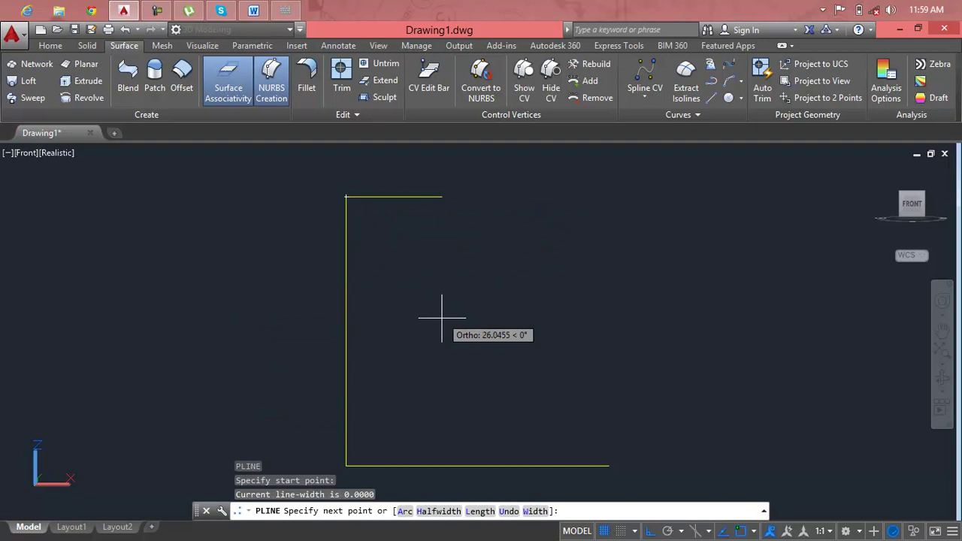
key(F8)
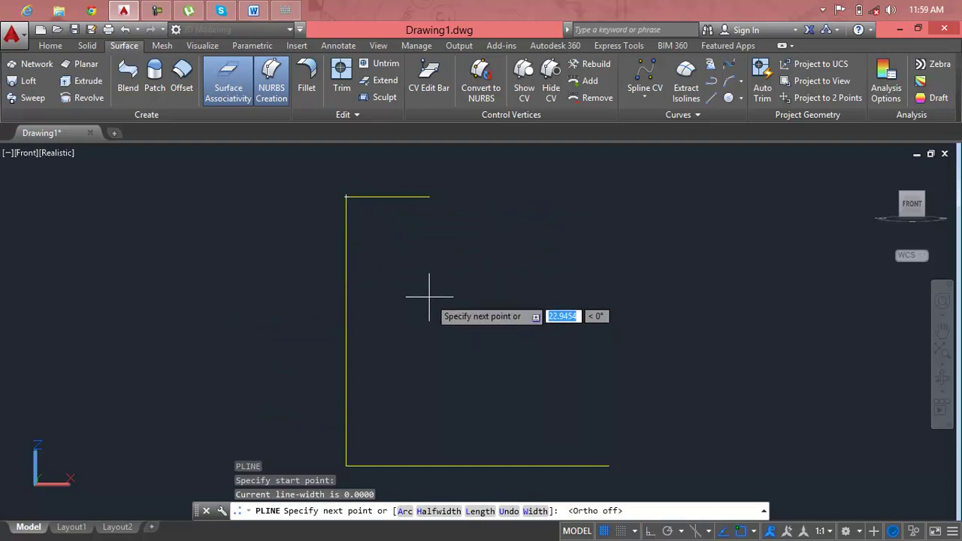
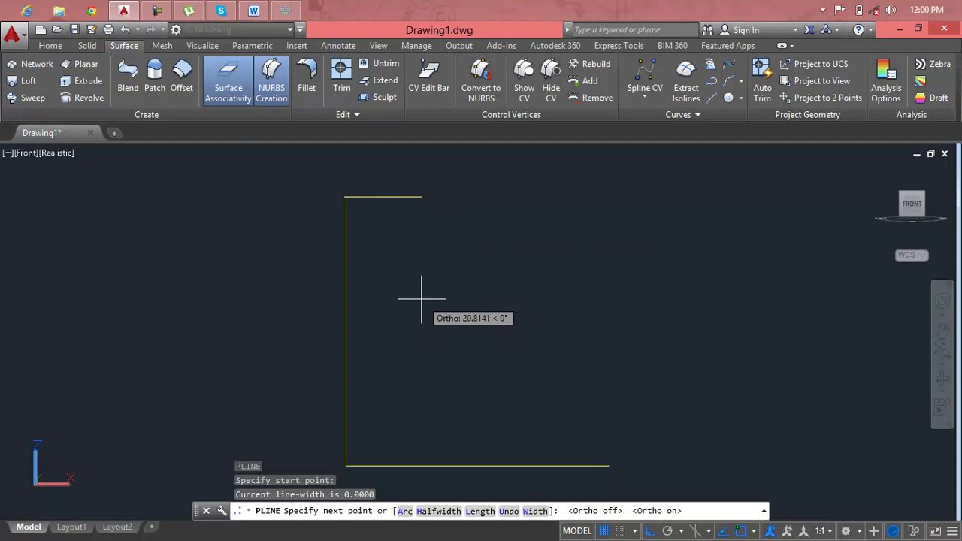
Cancel the unfinished polyline, turn off the grid, and abandon a started spline.
key(Escape)
key(Escape)
key(Escape)
key(Escape)
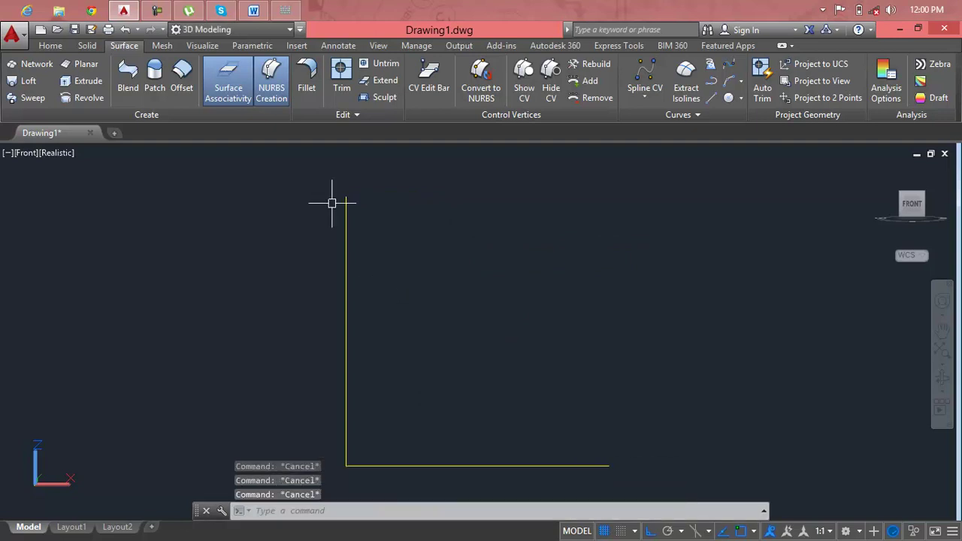
text(Spl)
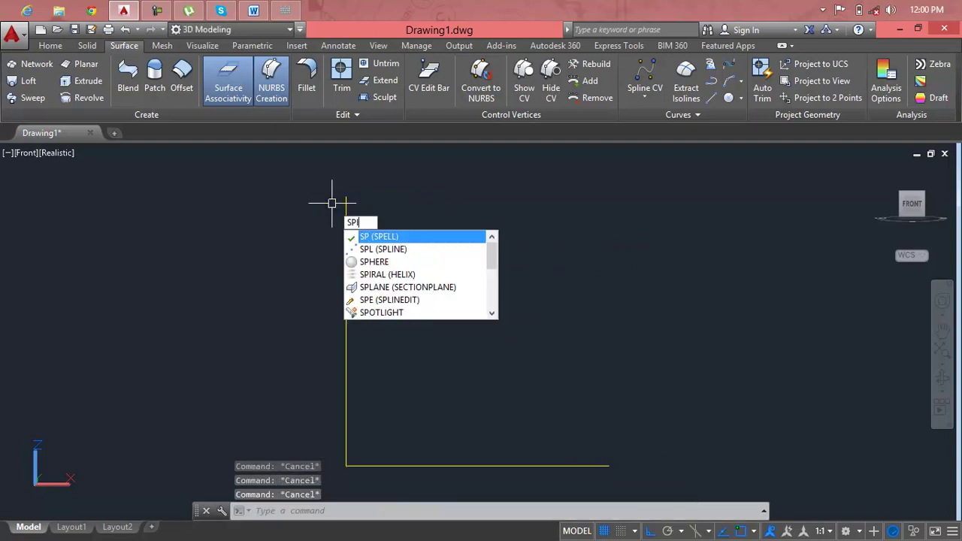
key(Return)
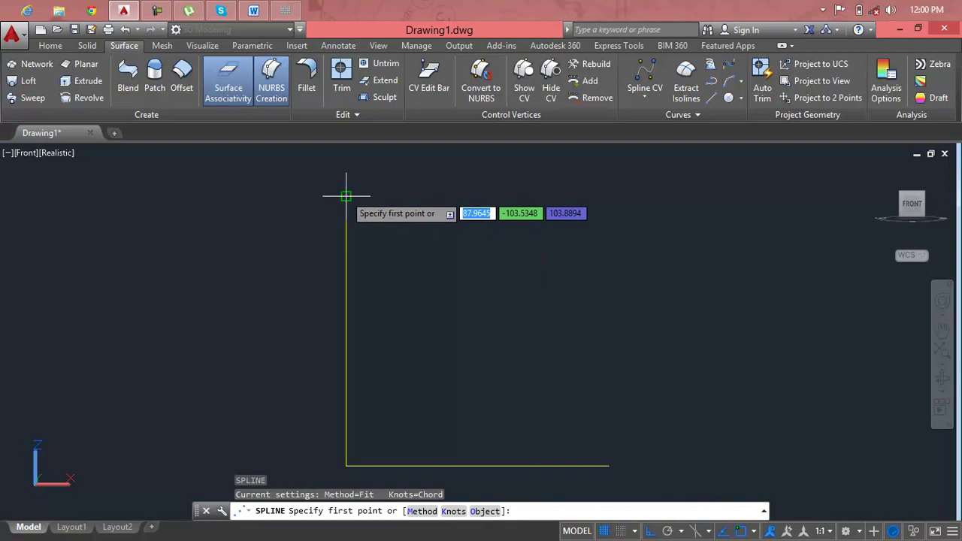
click(347, 196)
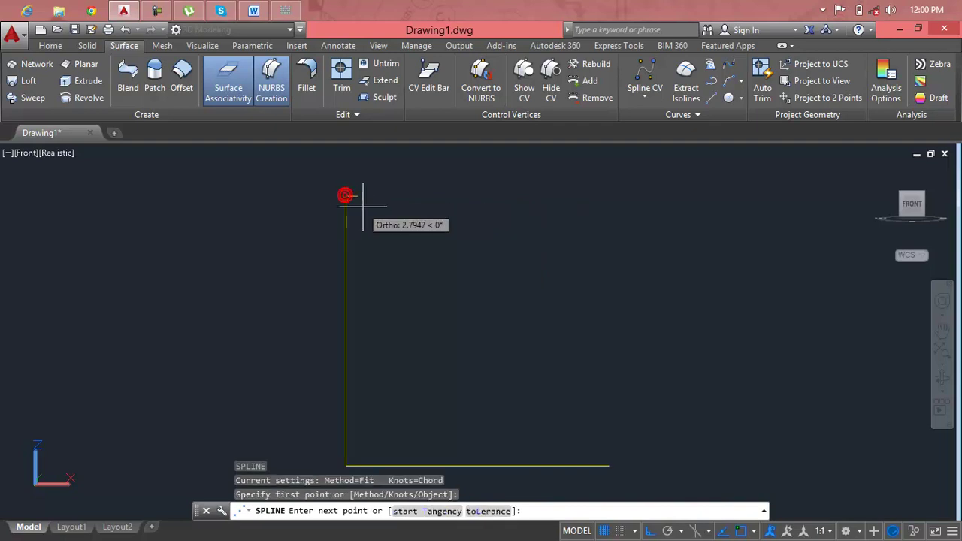
key(F7)
click(439, 287)
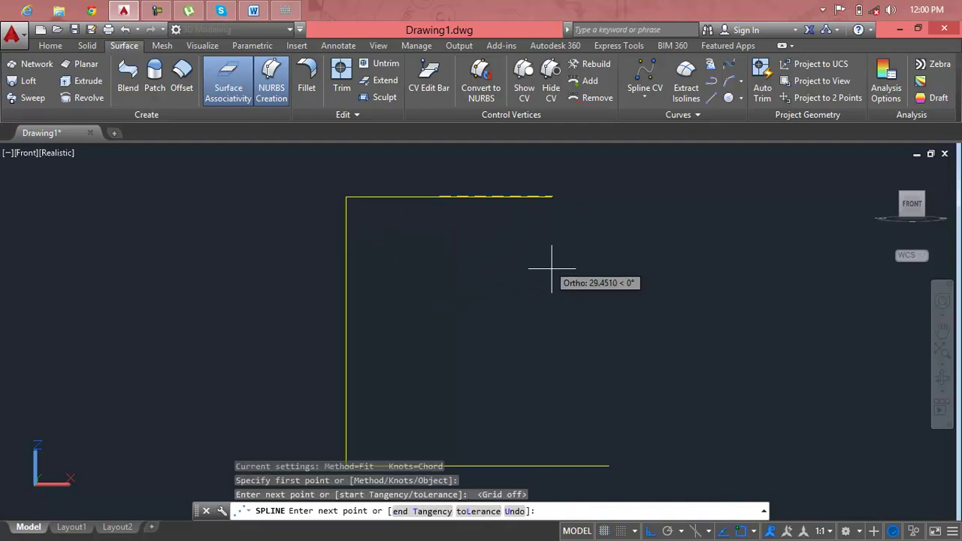
key(Escape)
key(Escape)
key(Escape)
Window-select both L-shaped profile lines and delete them.
scroll(486, 225, down, 4)
click(502, 282)
click(439, 340)
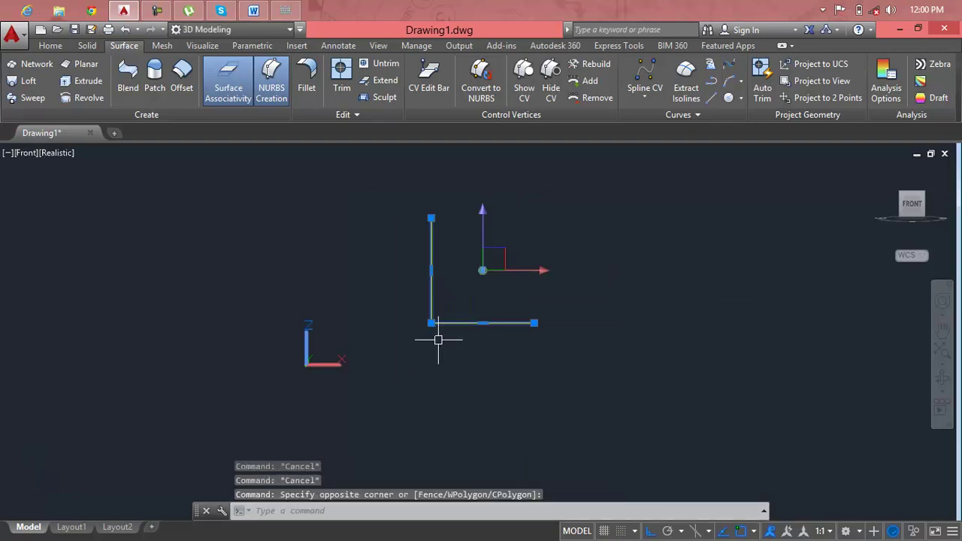
key(Delete)
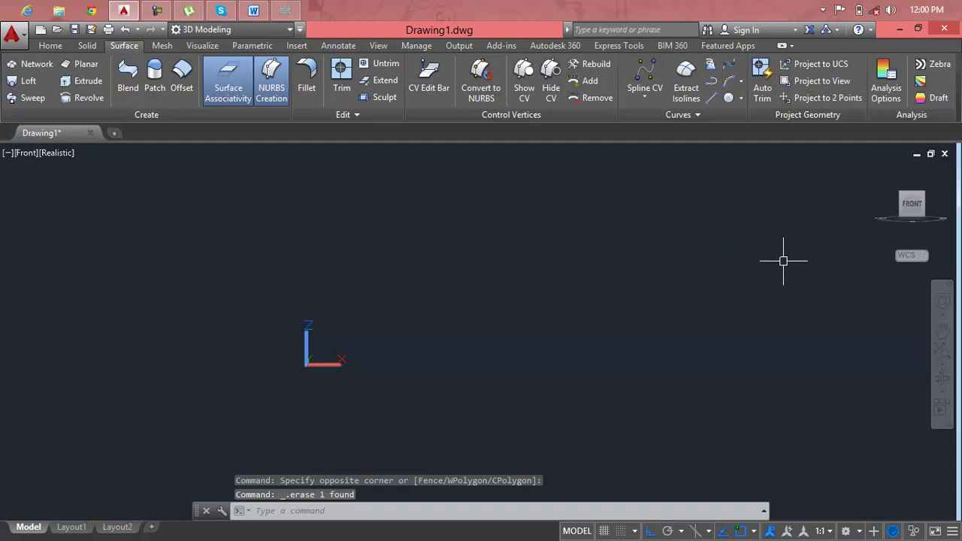
click(880, 172)
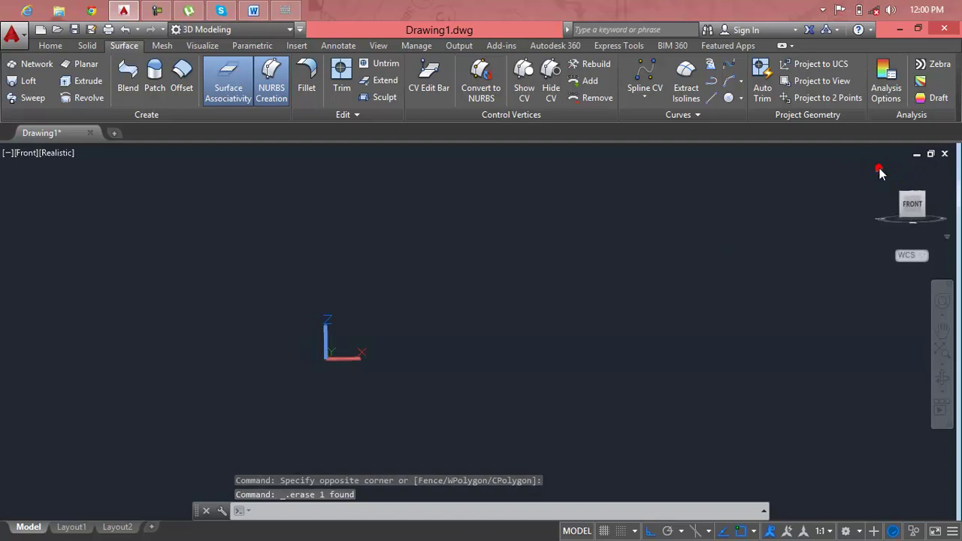
click(37, 152)
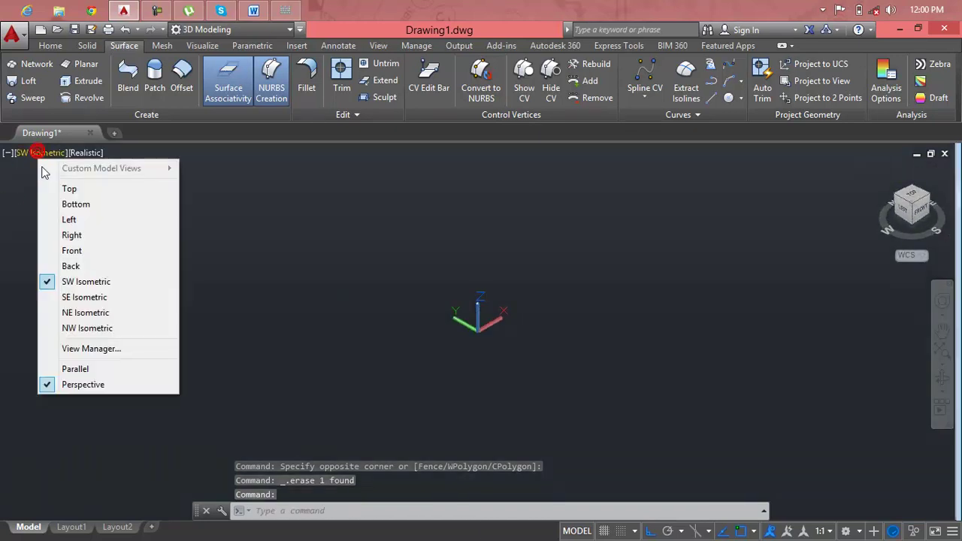
click(49, 187)
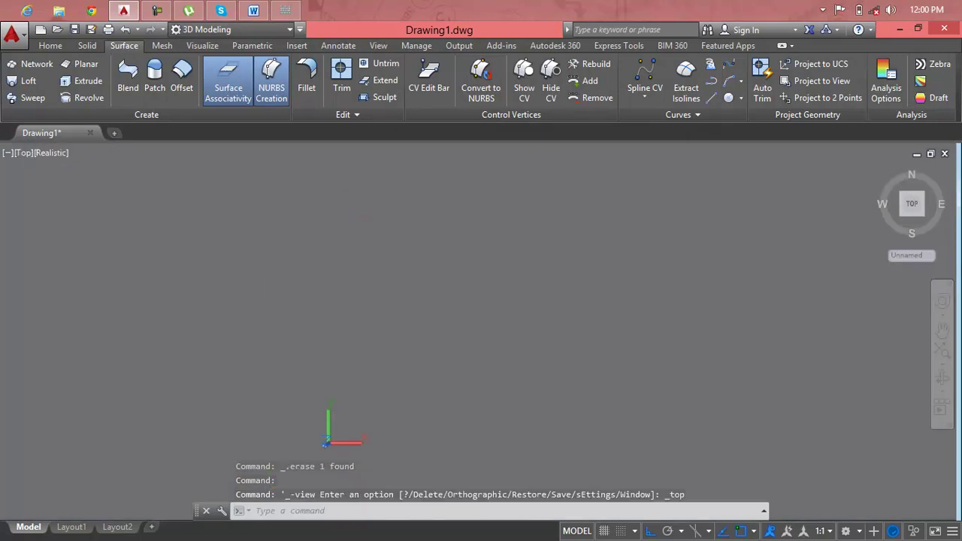
key(Escape)
key(Escape)
key(Escape)
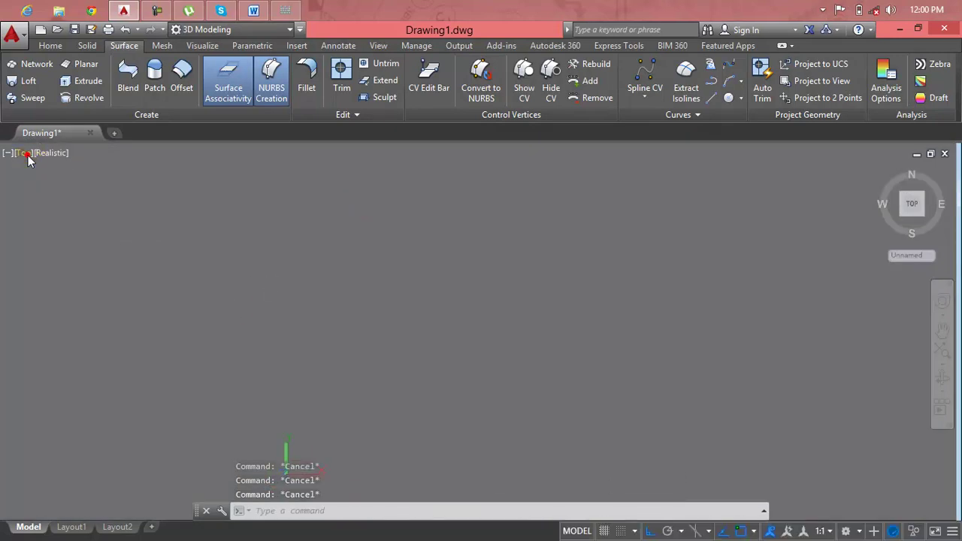
click(27, 154)
click(51, 249)
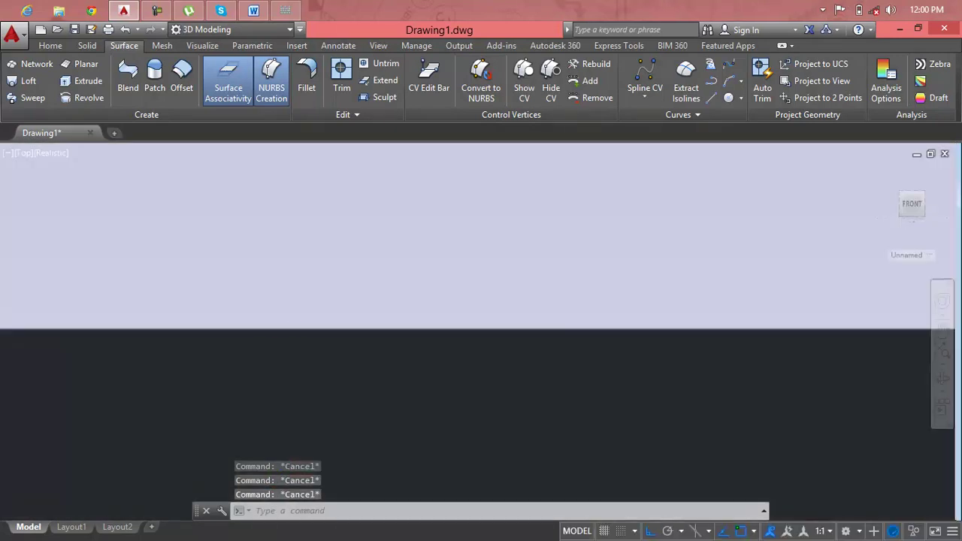
key(Escape)
key(Escape)
key(Escape)
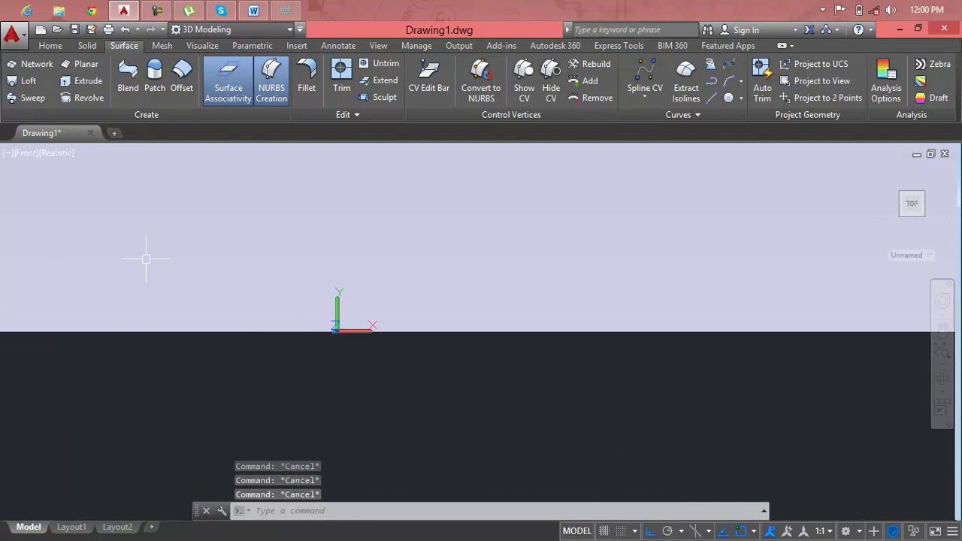
text(i)
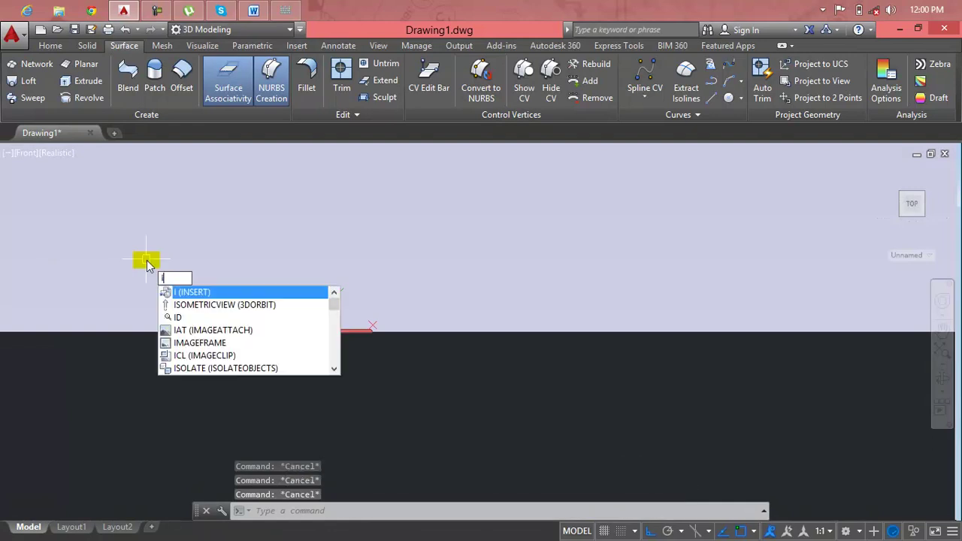
key(Escape)
text(i)
key(Return)
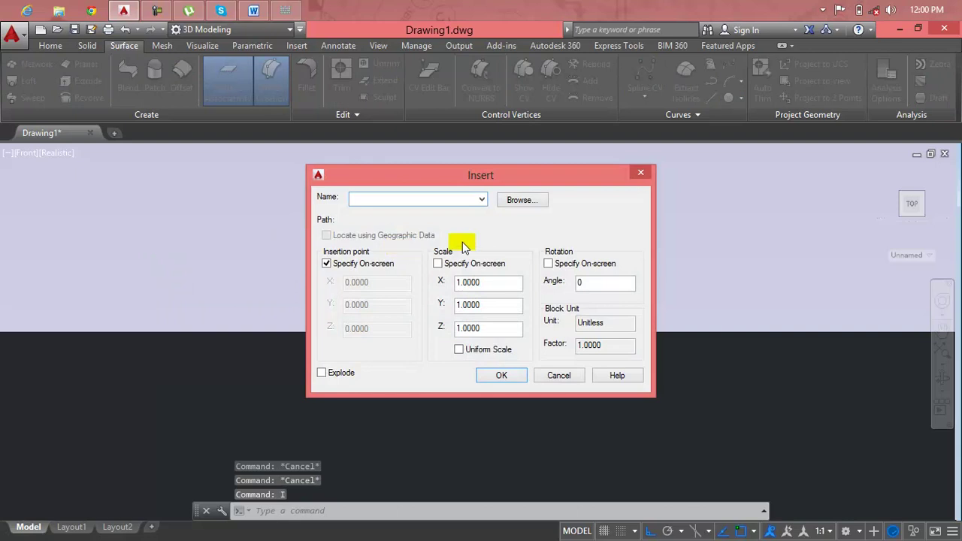
click(634, 175)
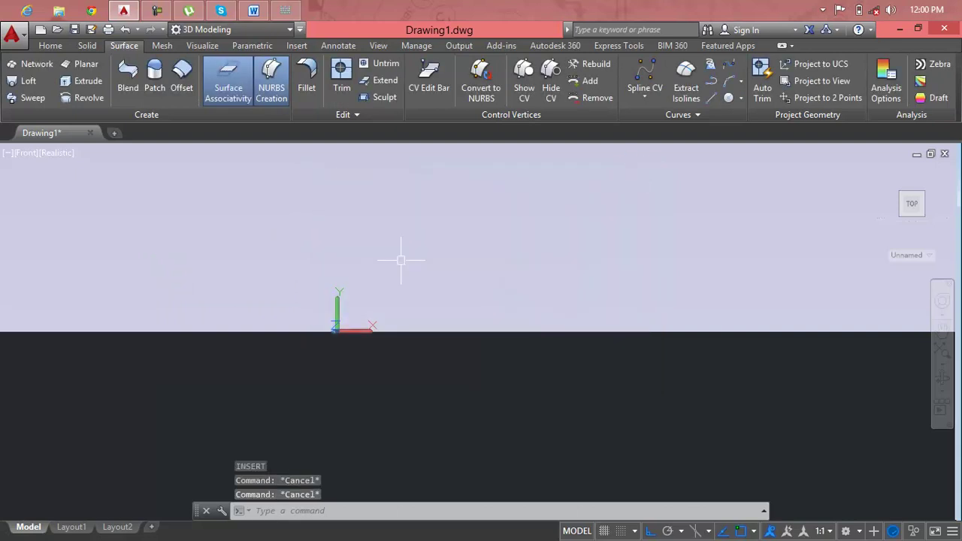
text(I)
Draw the vertical line and the horizontal base line with LINE.
key(Return)
click(401, 214)
click(422, 413)
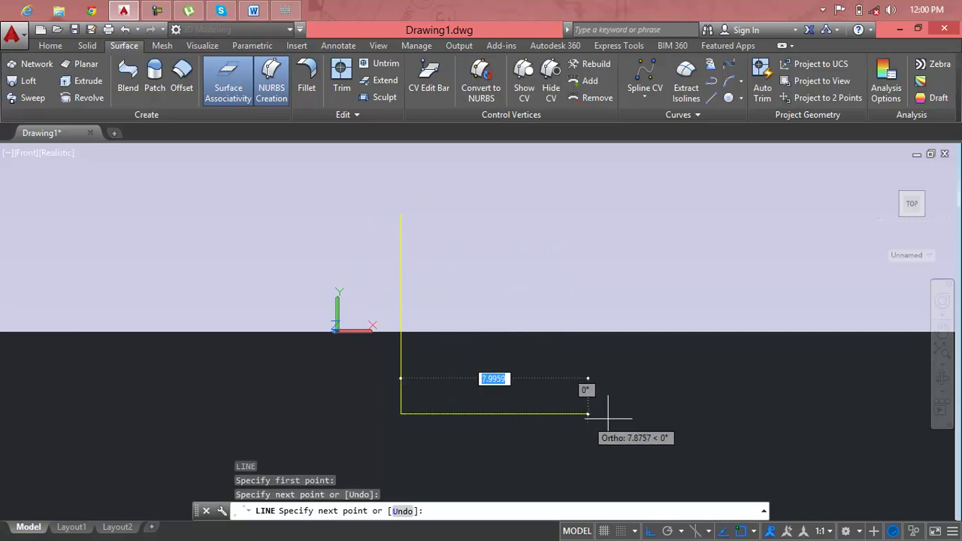
click(634, 413)
key(Return)
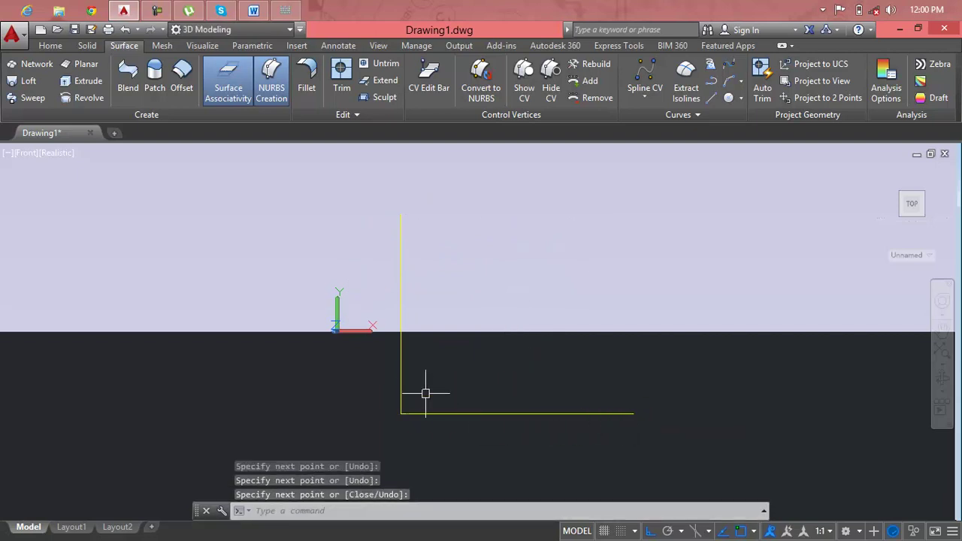
key(Escape)
key(Escape)
key(Escape)
Start a polyline at the vertical line's top and draw a slanted edge with ortho off.
text(l)
key(Return)
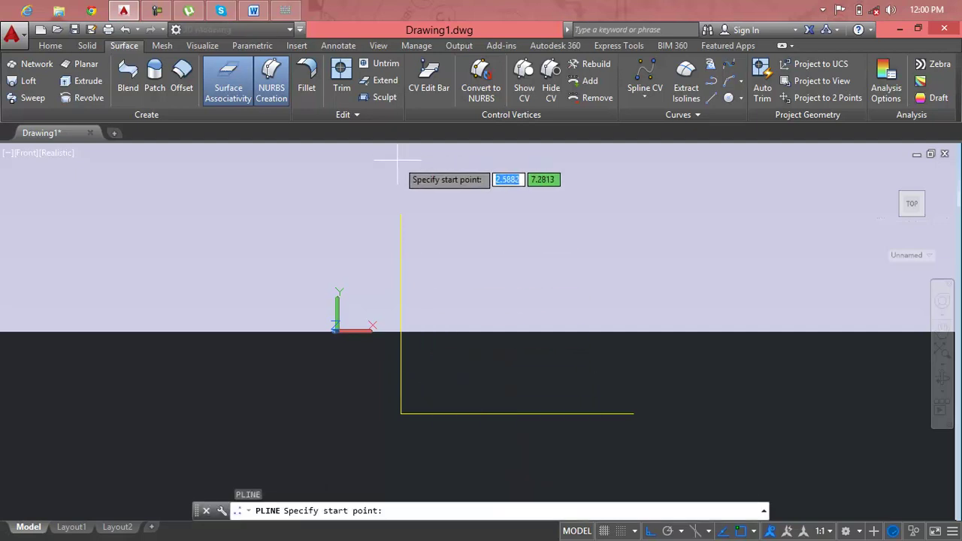
click(400, 215)
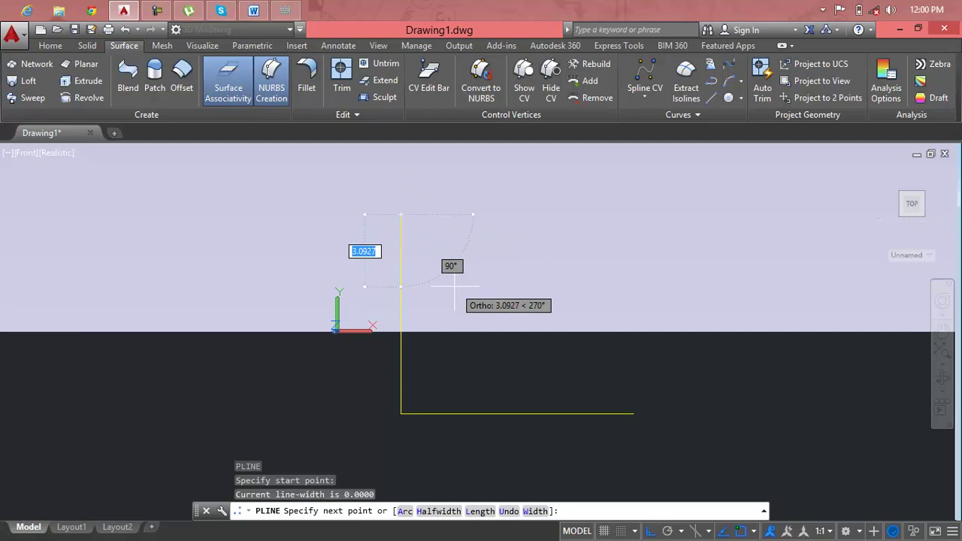
key(F8)
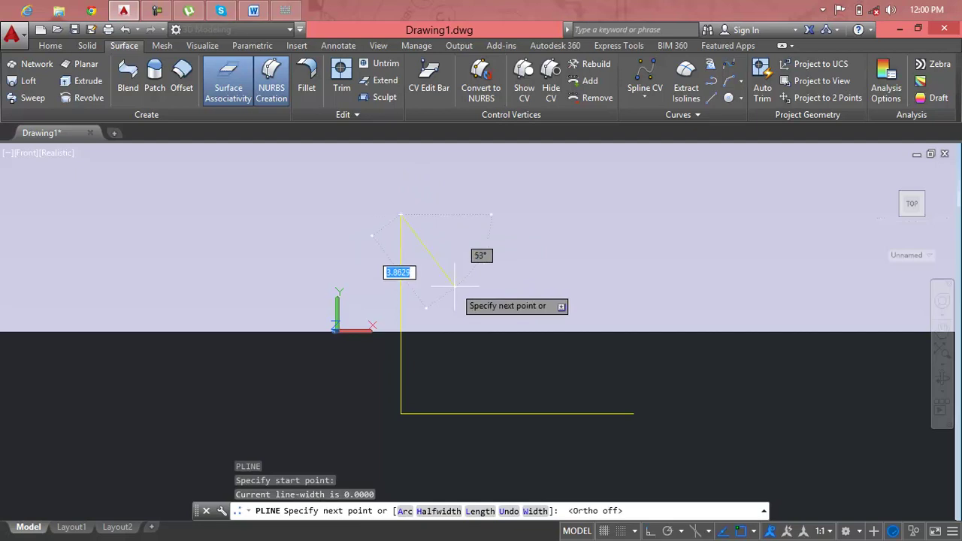
click(458, 284)
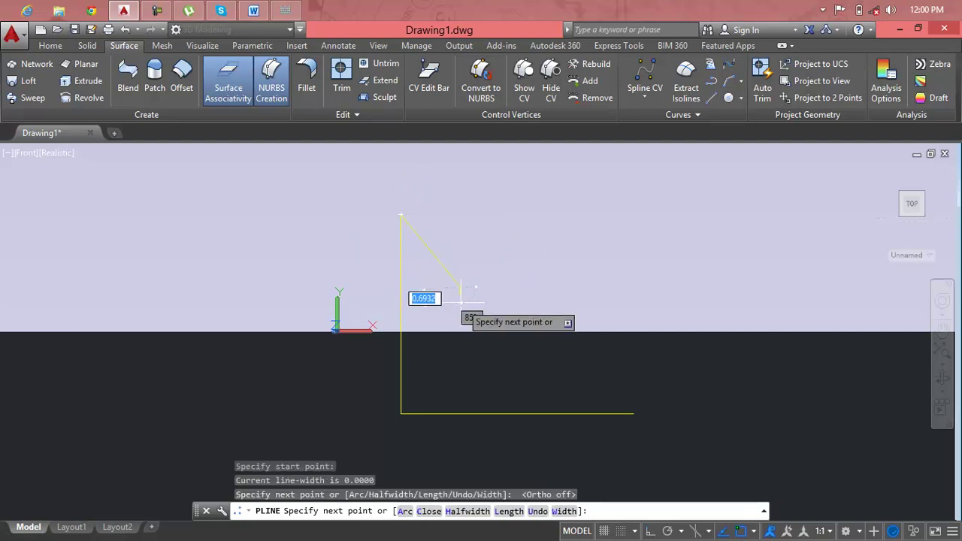
Continue the polyline with three wavy arcs, then a vertical segment down to the base.
text(a)
key(Return)
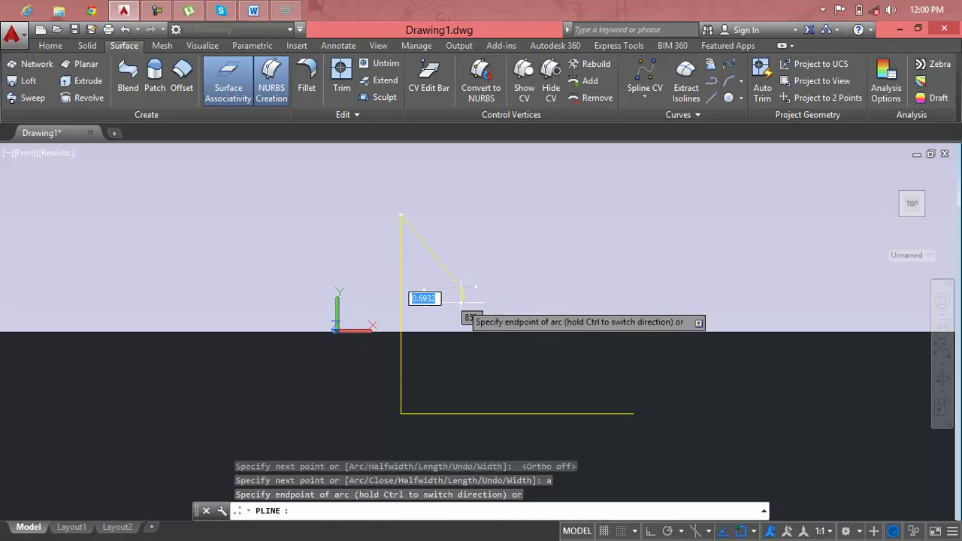
click(467, 343)
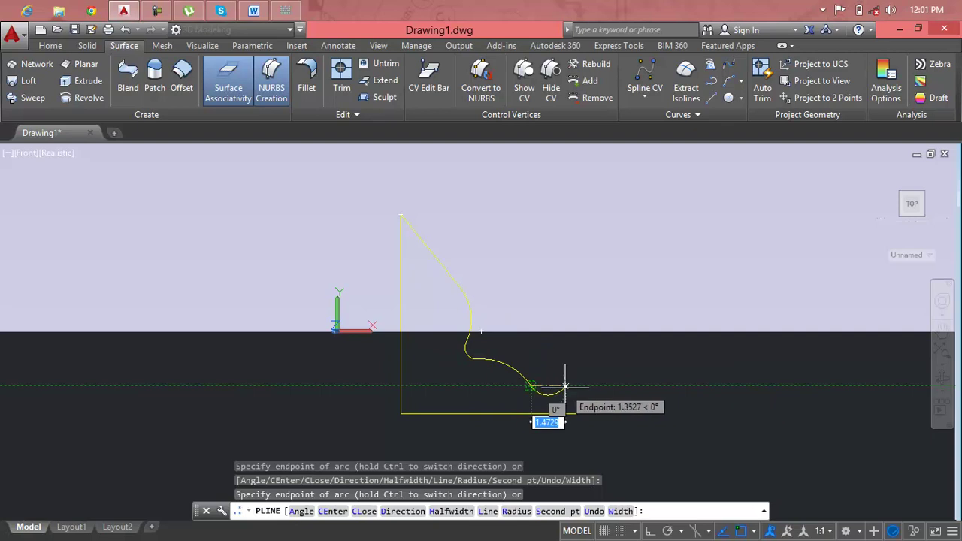
click(572, 387)
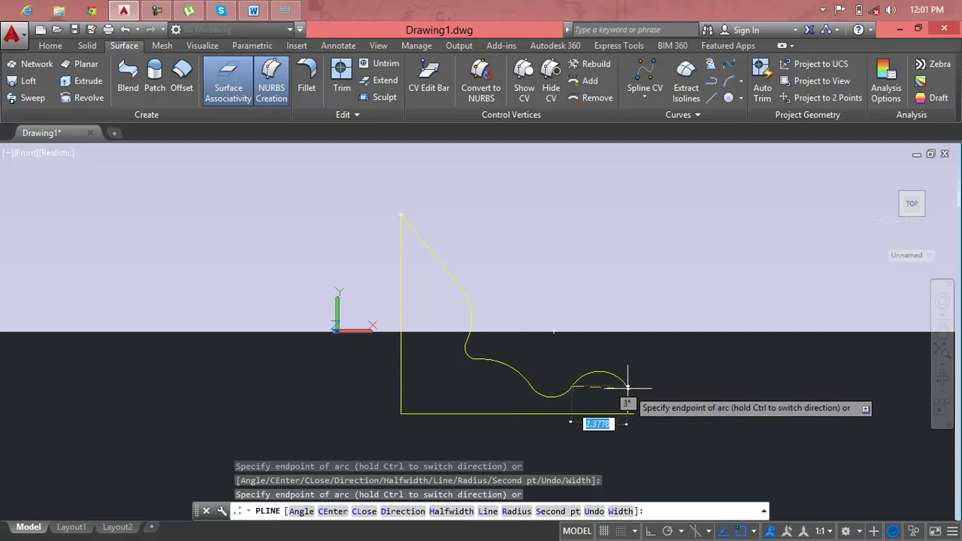
click(629, 388)
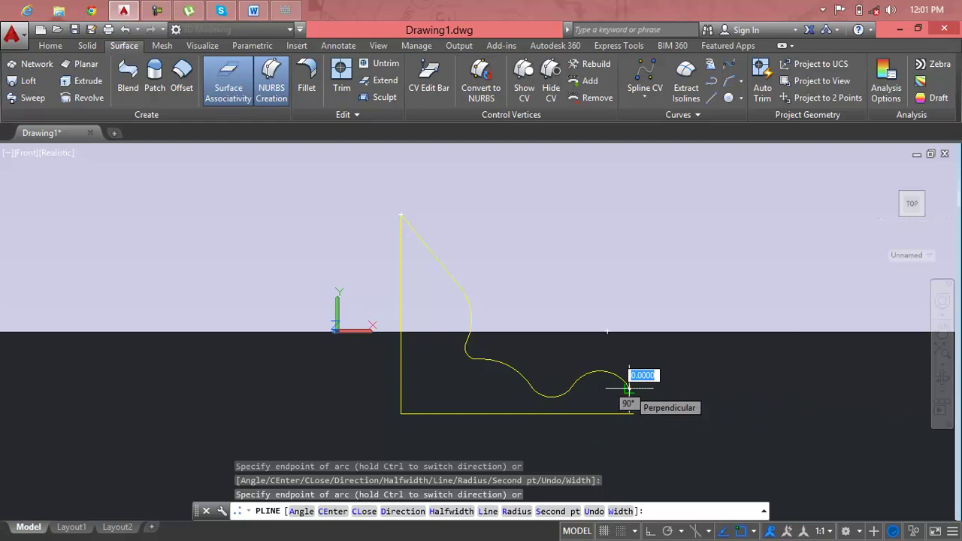
text(l)
key(Return)
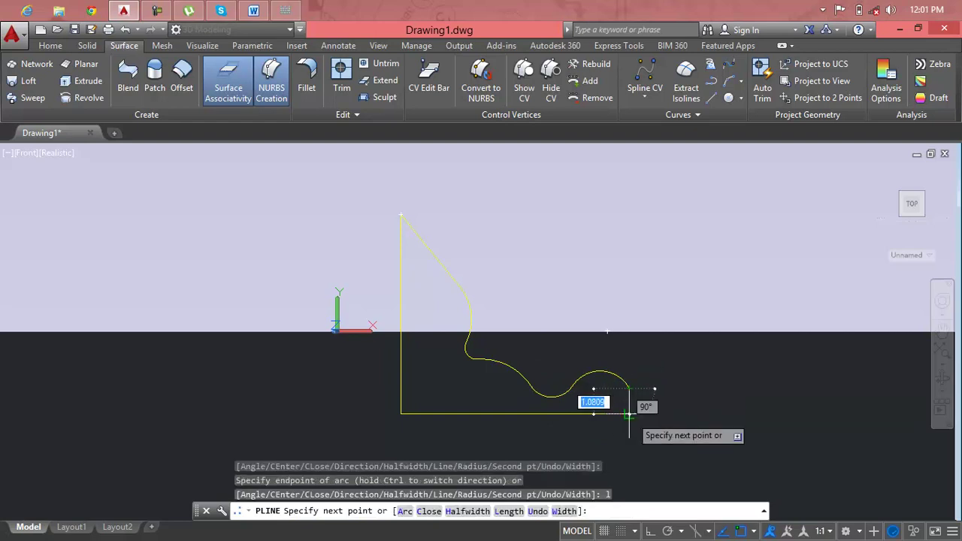
click(629, 414)
key(Return)
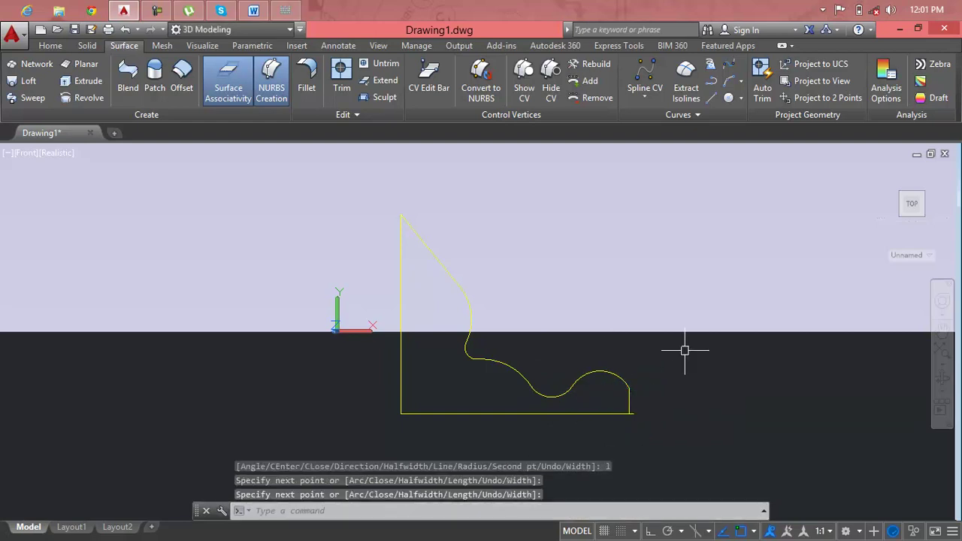
key(Escape)
scroll(626, 402, up, 2)
Pan and zoom to bring the new profile into view.
middle_drag(744, 438, 681, 412)
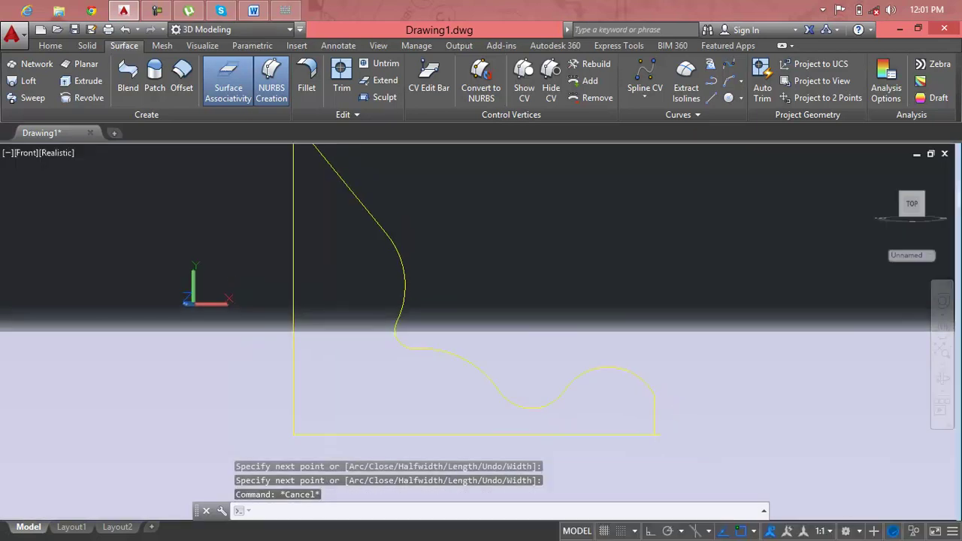
scroll(678, 439, up, 2)
scroll(639, 441, up, 2)
middle_drag(639, 440, 485, 217)
drag(484, 217, 458, 190)
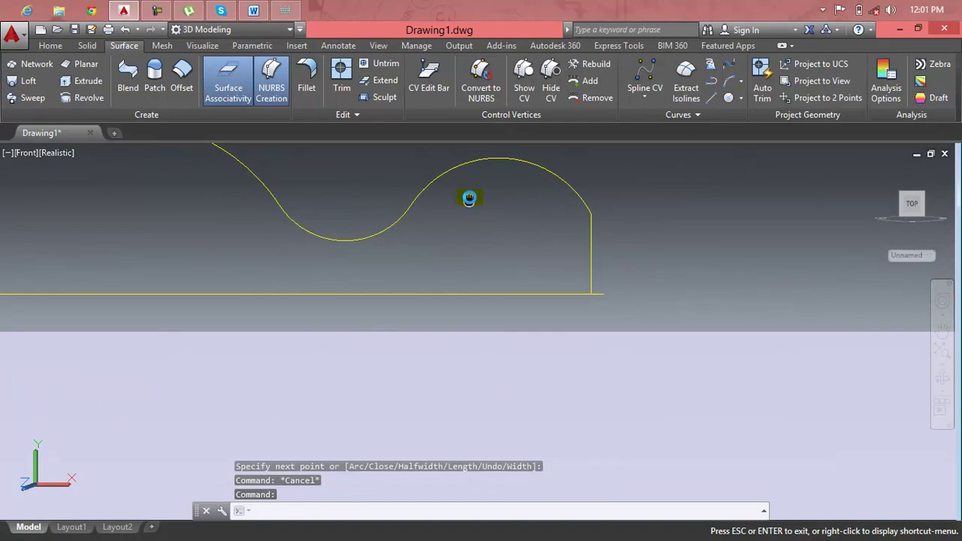
key(Escape)
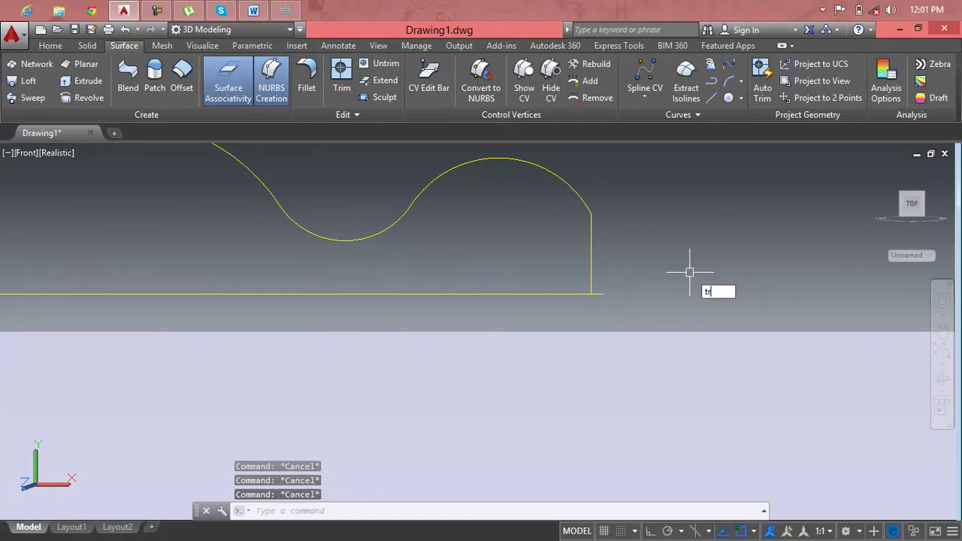
Cancel the stray TRIM command and return to the isometric home view.
text(tr)
key(Return)
key(Return)
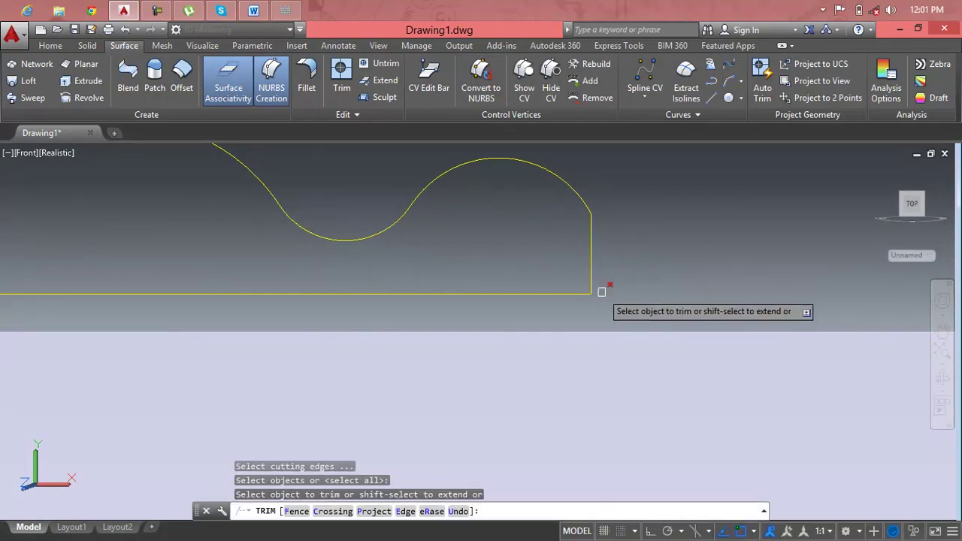
click(602, 293)
scroll(602, 293, down, 3)
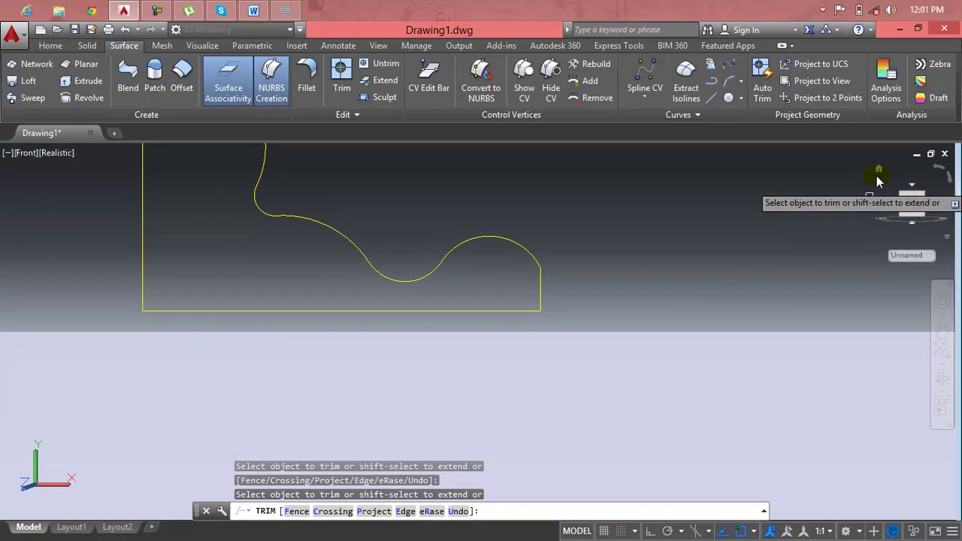
click(878, 178)
click(881, 179)
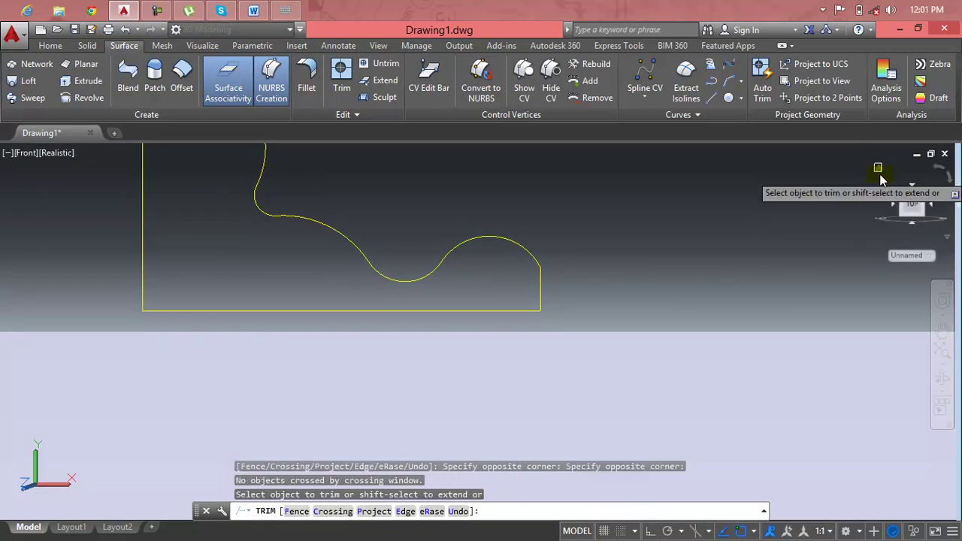
click(878, 169)
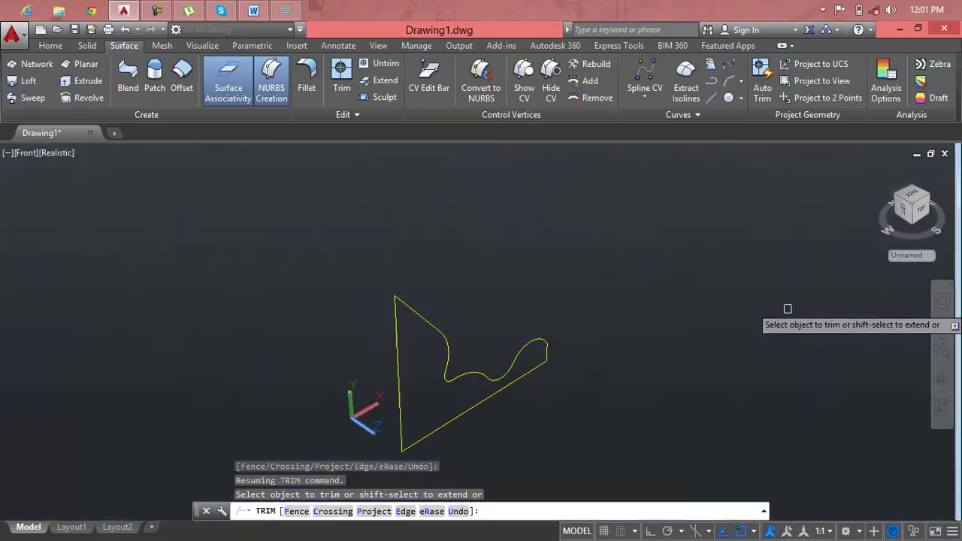
shift+middle_drag(735, 323, 698, 311)
key(Escape)
key(Escape)
key(Escape)
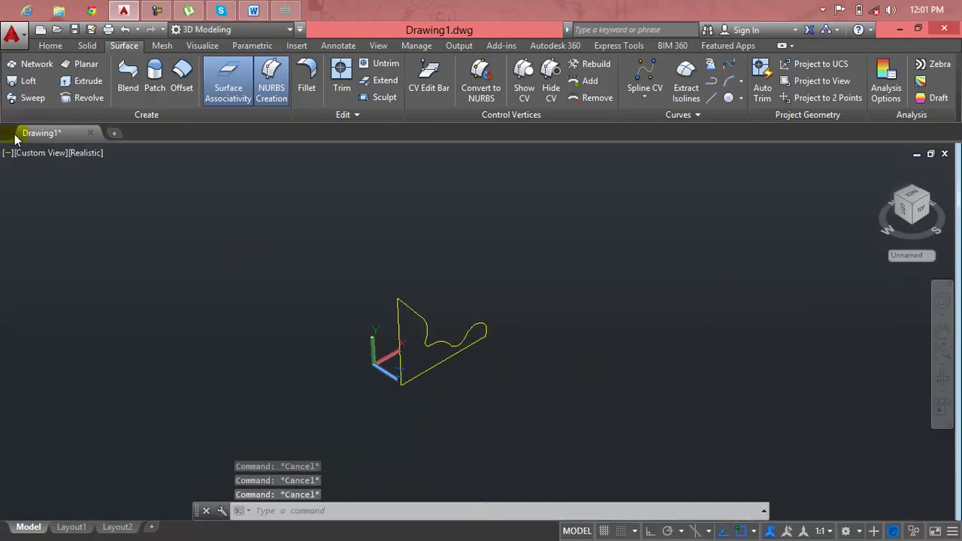
Switch to Top view, then orbit and pan to a tilted 3D view of the profile.
click(30, 154)
click(47, 186)
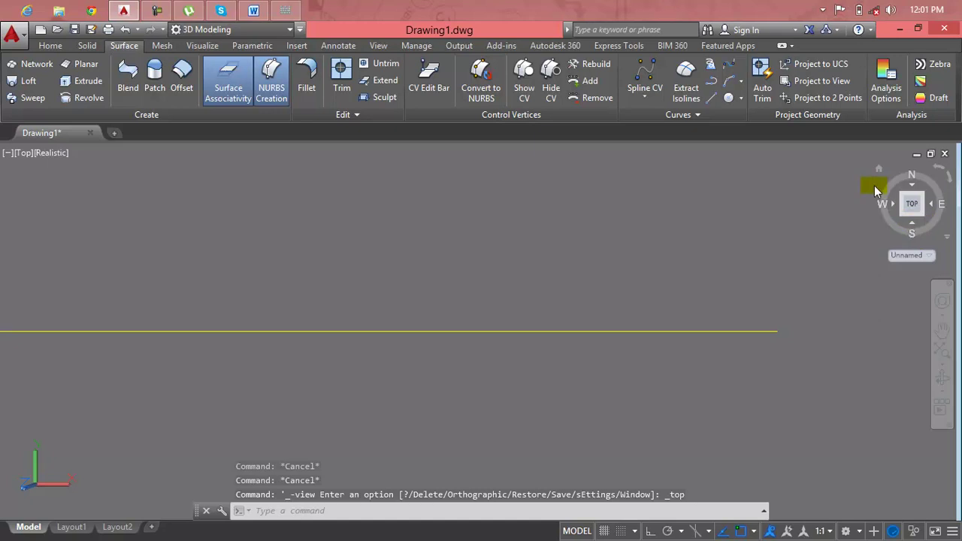
mouse_move(878, 175)
shift+middle_down()
mouse_move(453, 376)
mouse_move(454, 366)
shift+middle_up()
key(Escape)
key(Escape)
key(Escape)
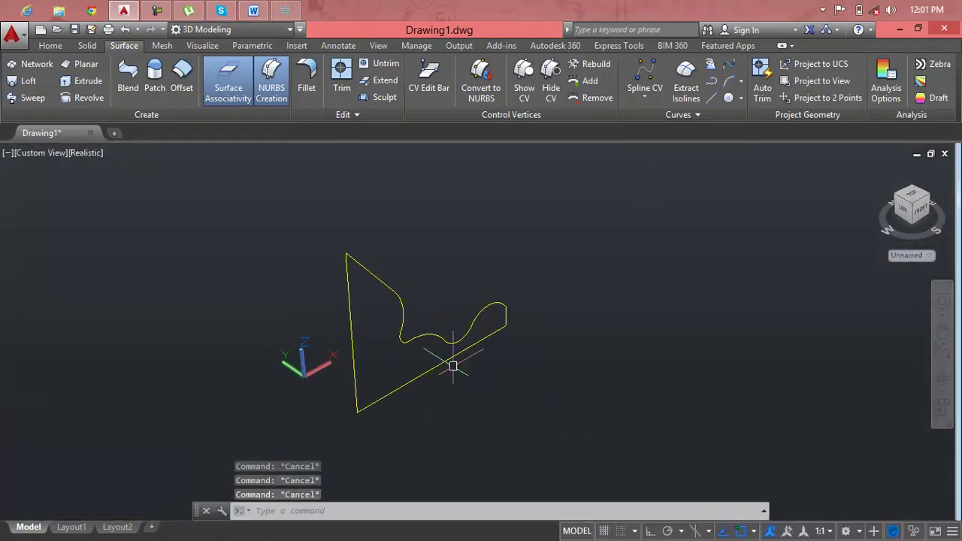
mouse_move(453, 366)
shift+middle_down()
mouse_move(305, 353)
mouse_move(329, 359)
shift+middle_up()
key(Escape)
scroll(376, 342, down, 1)
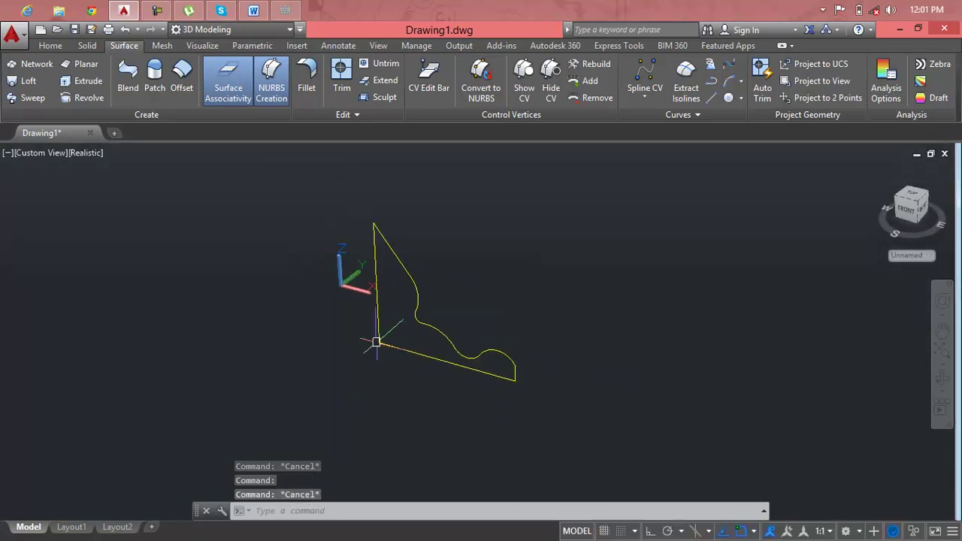
scroll(376, 342, down, 1)
middle_drag(398, 293, 327, 287)
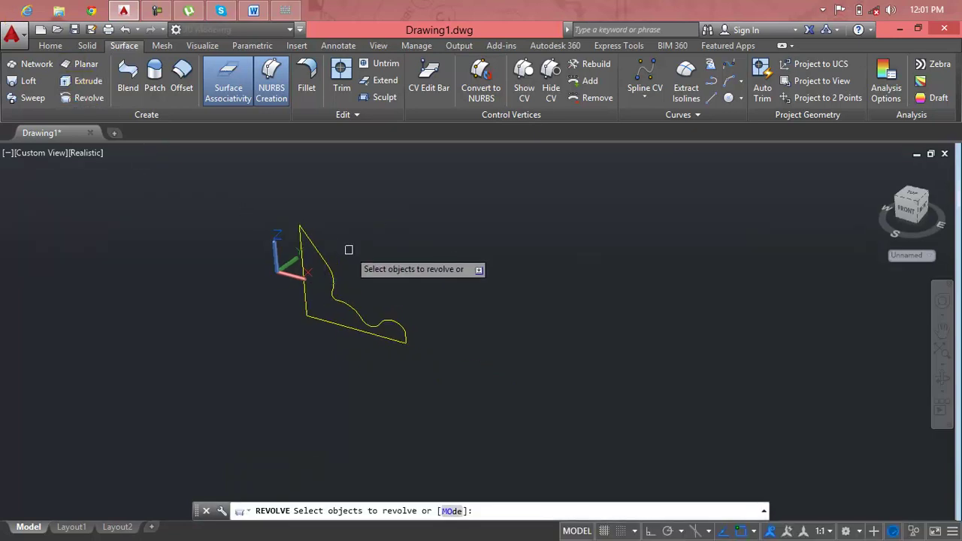
Revolve the wavy profile 360° about the axis from its lower-left end to its top vertex.
click(326, 259)
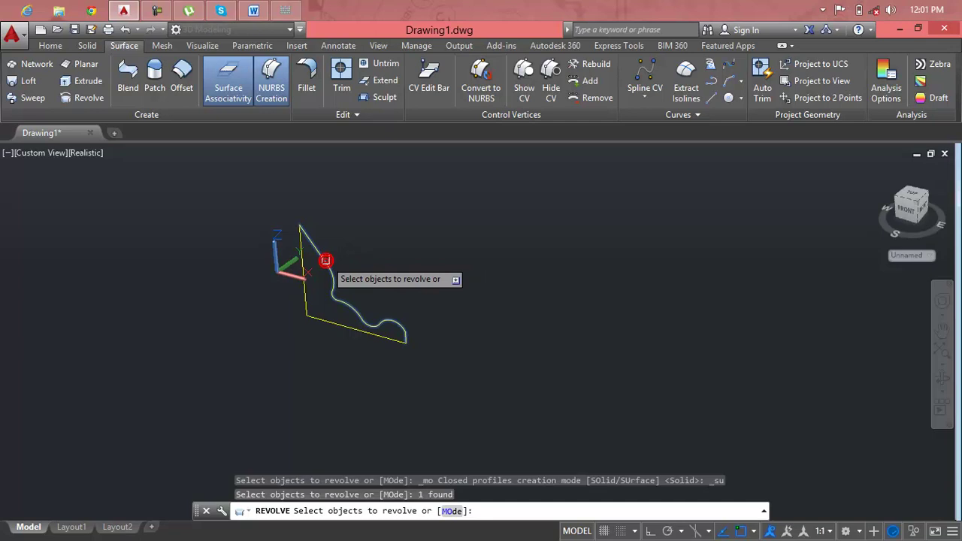
key(Return)
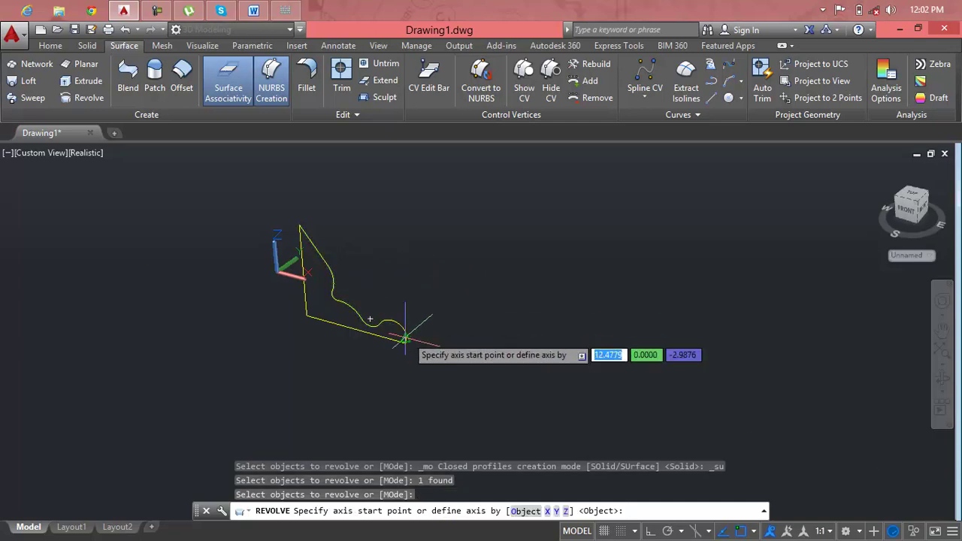
click(306, 317)
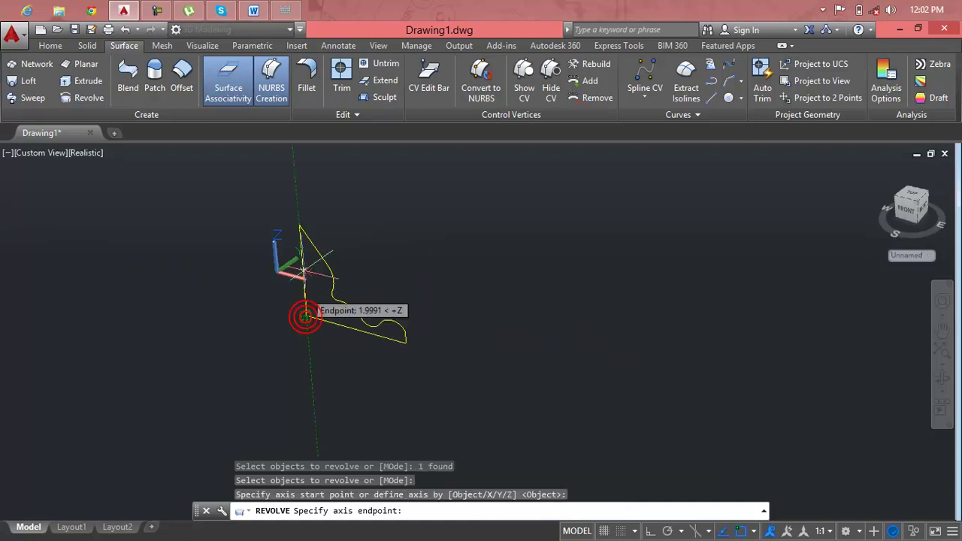
click(299, 225)
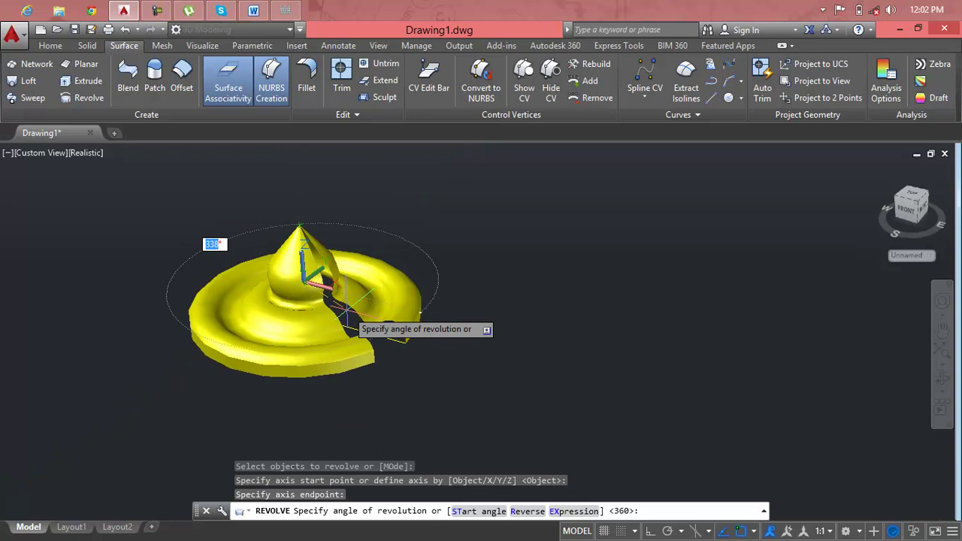
click(408, 314)
key(Return)
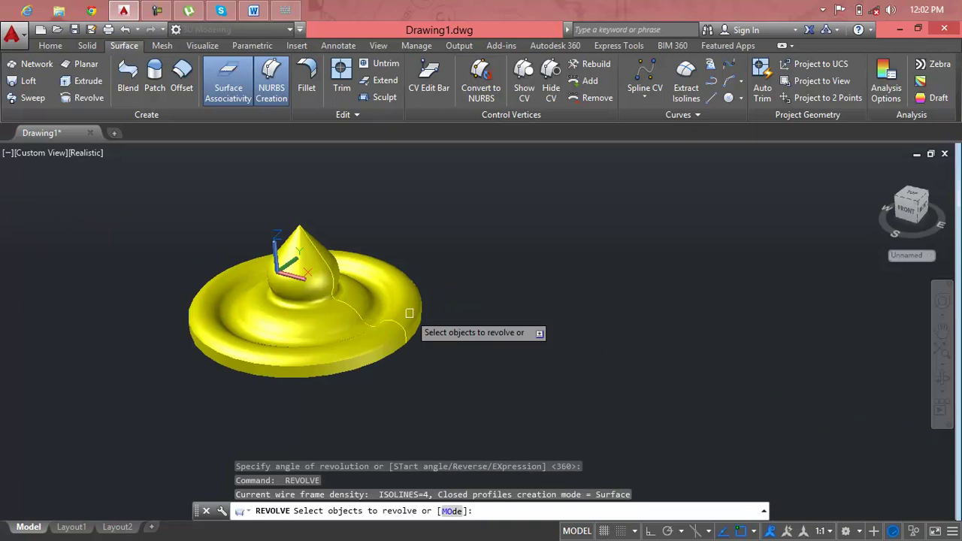
scroll(297, 286, up, 3)
Cancel the repeated revolve command and zoom out over the yellow surface.
middle_drag(297, 263, 519, 406)
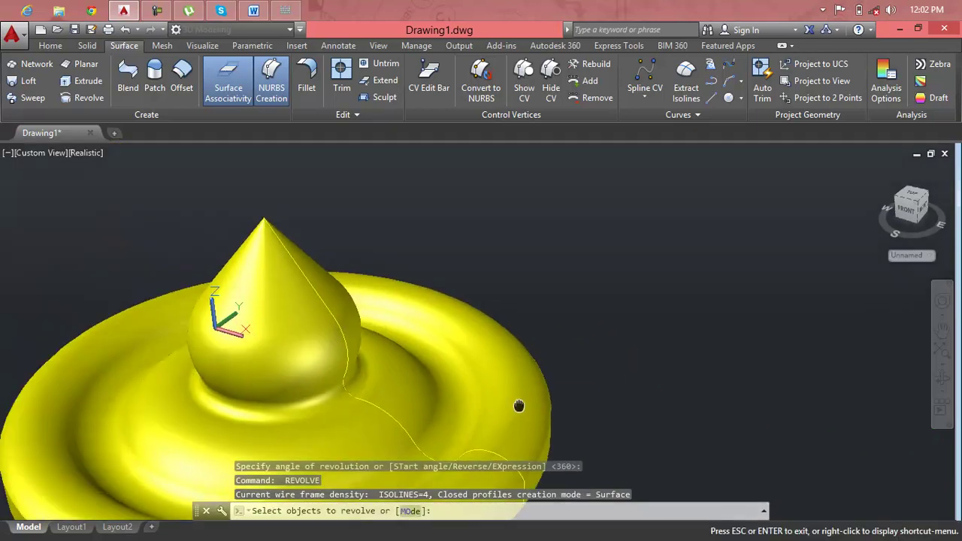
scroll(571, 376, down, 1)
scroll(612, 342, down, 1)
key(Escape)
scroll(498, 389, down, 1)
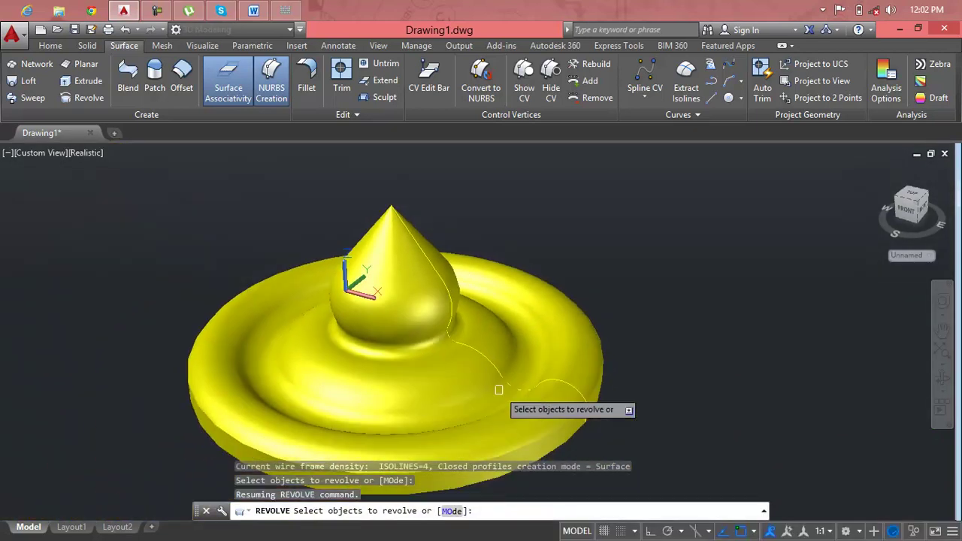
key(Escape)
key(Escape)
scroll(498, 389, down, 1)
Delete the outer revolved surface, then window-select and delete all remaining objects.
click(498, 389)
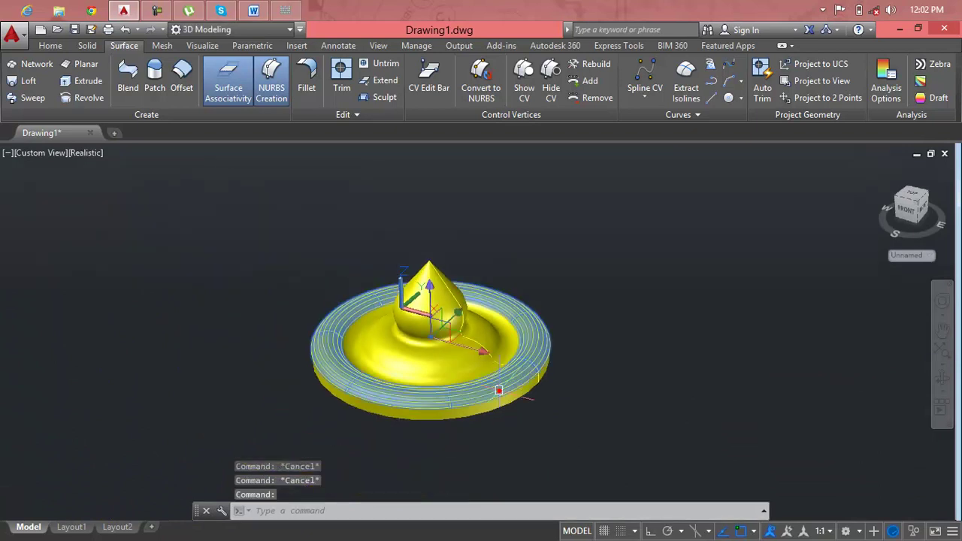
key(Delete)
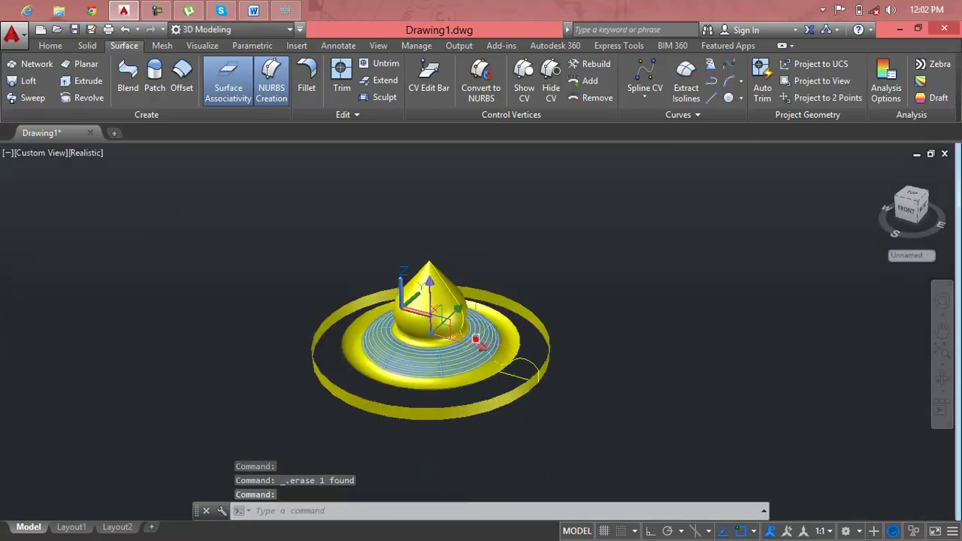
click(603, 167)
click(262, 464)
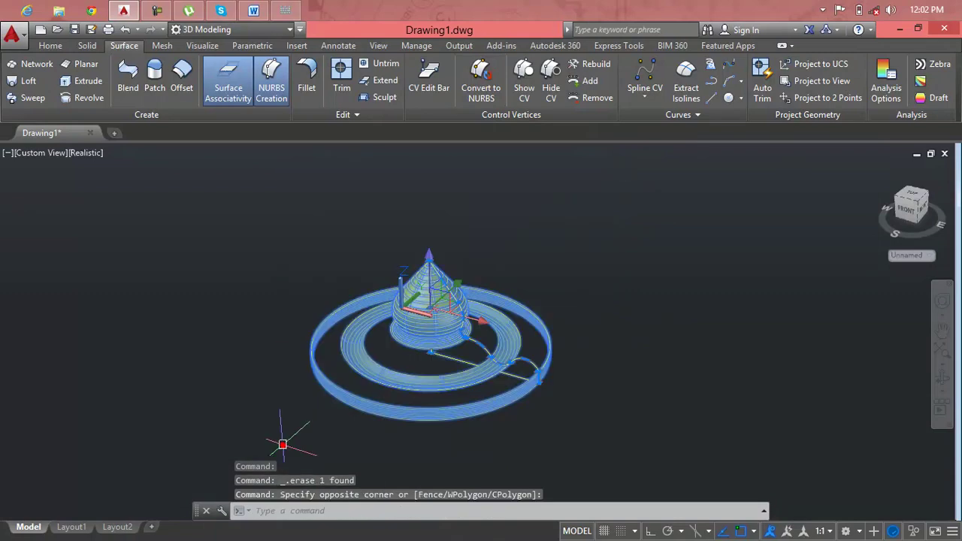
key(Delete)
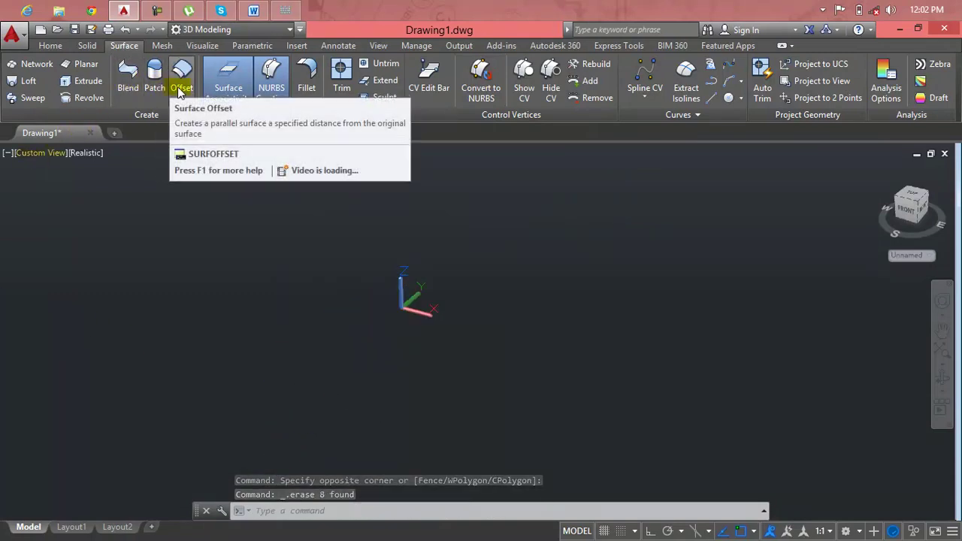
Reset the empty view through Top view back to the isometric home view.
key(Escape)
key(Escape)
key(Escape)
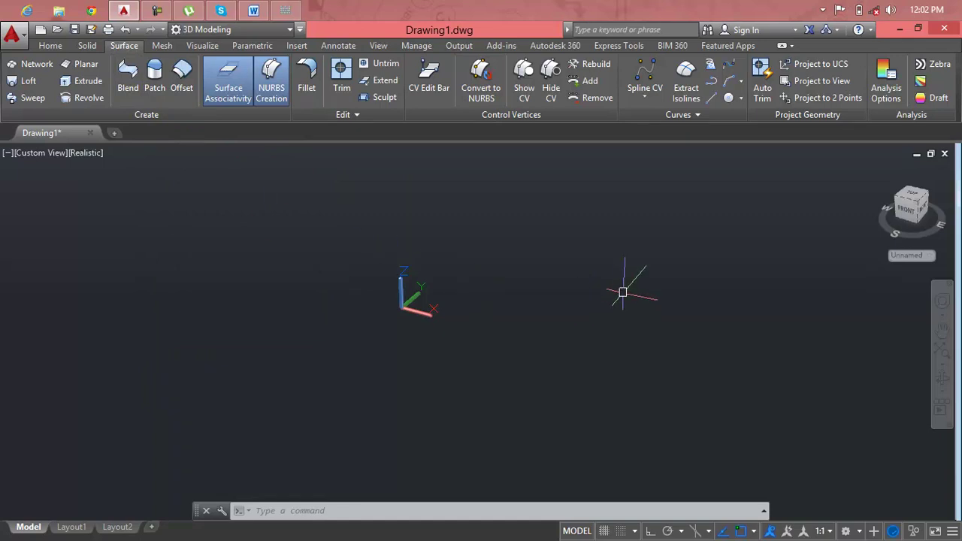
key(Escape)
key(Escape)
key(Escape)
mouse_move(881, 170)
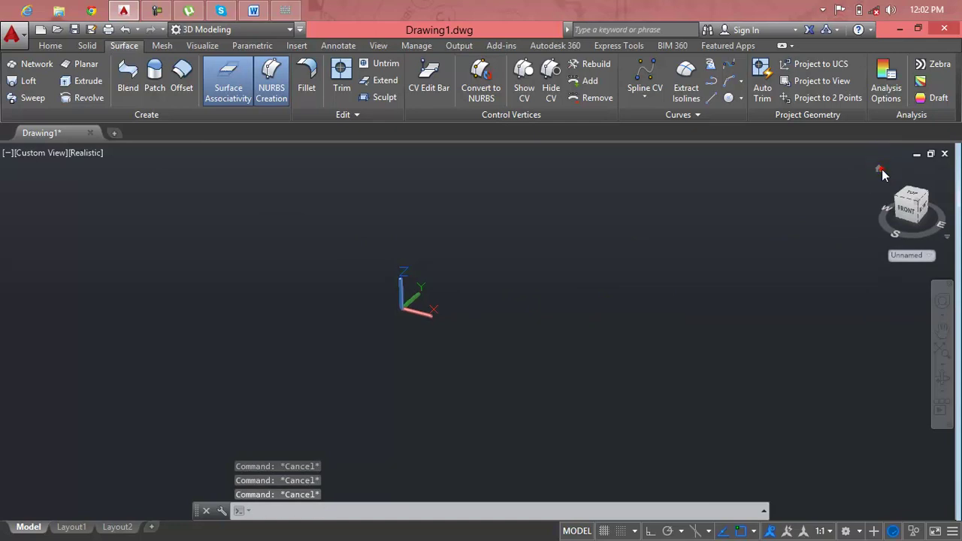
click(880, 169)
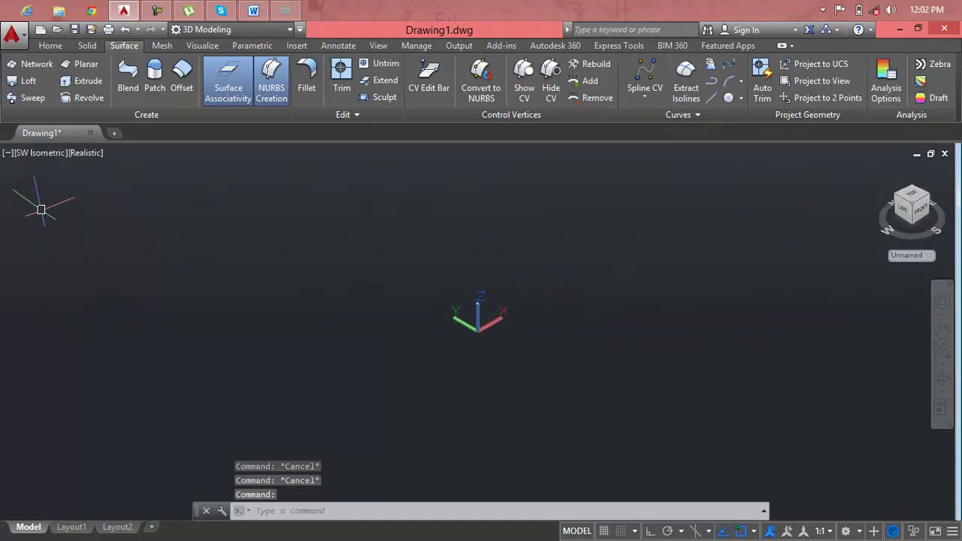
click(34, 154)
click(45, 187)
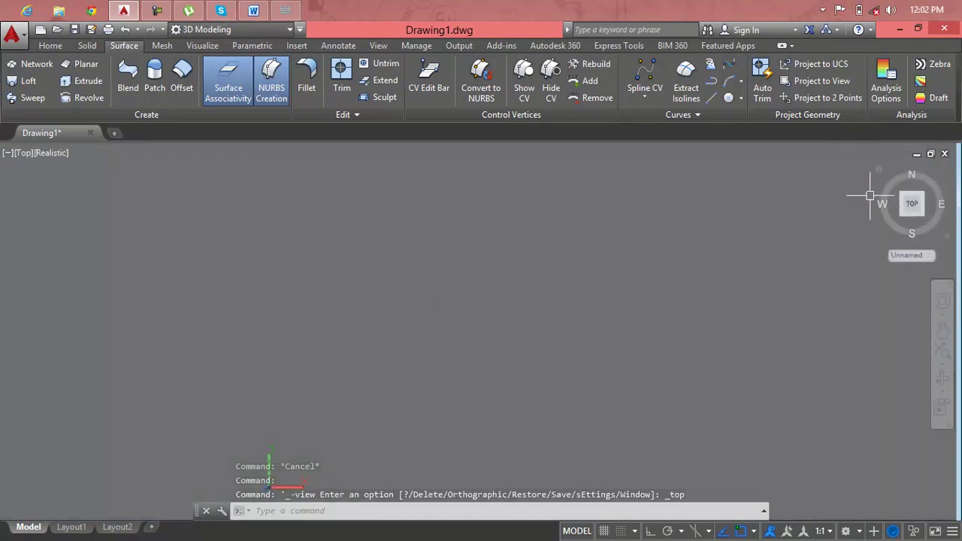
click(880, 173)
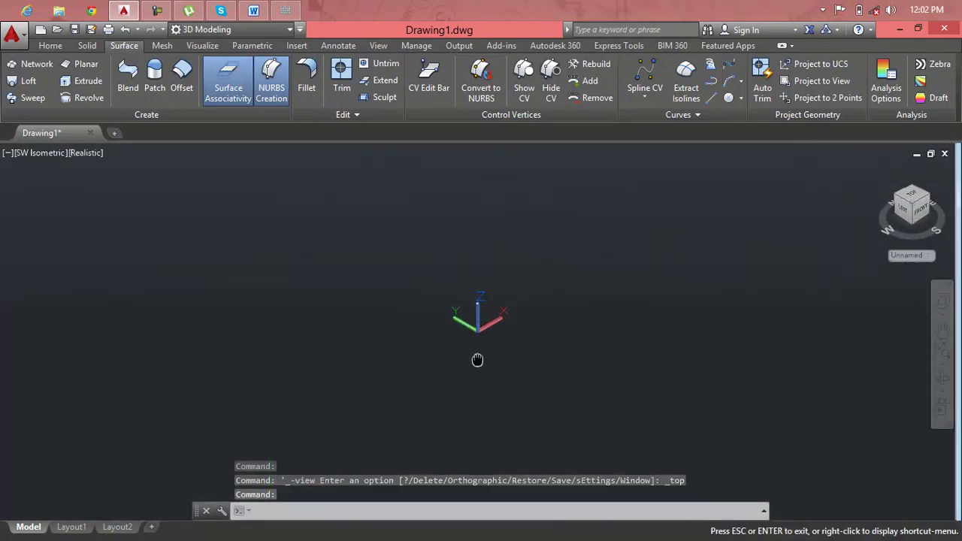
drag(73, 415, 135, 399)
key(Escape)
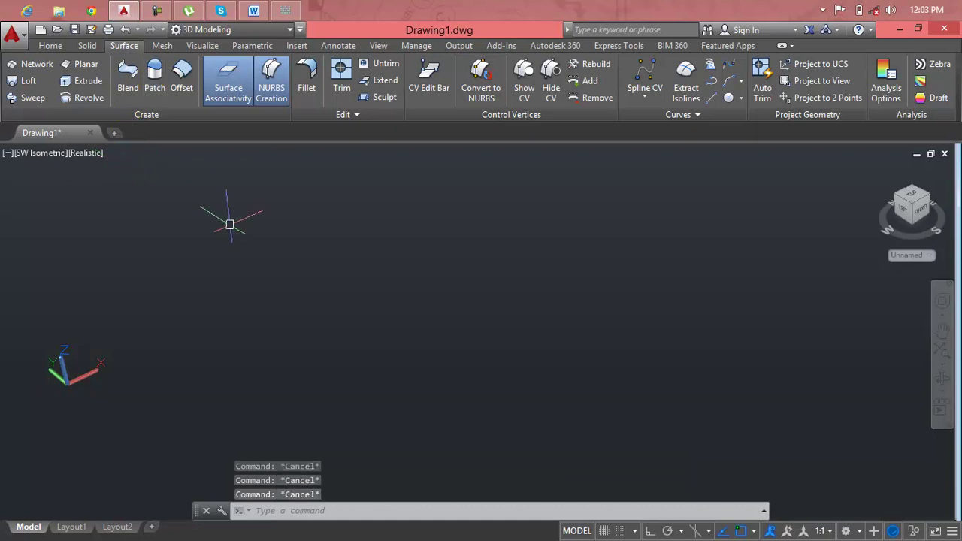
Cancel the accidentally started CIRCLE command.
text(c)
key(Return)
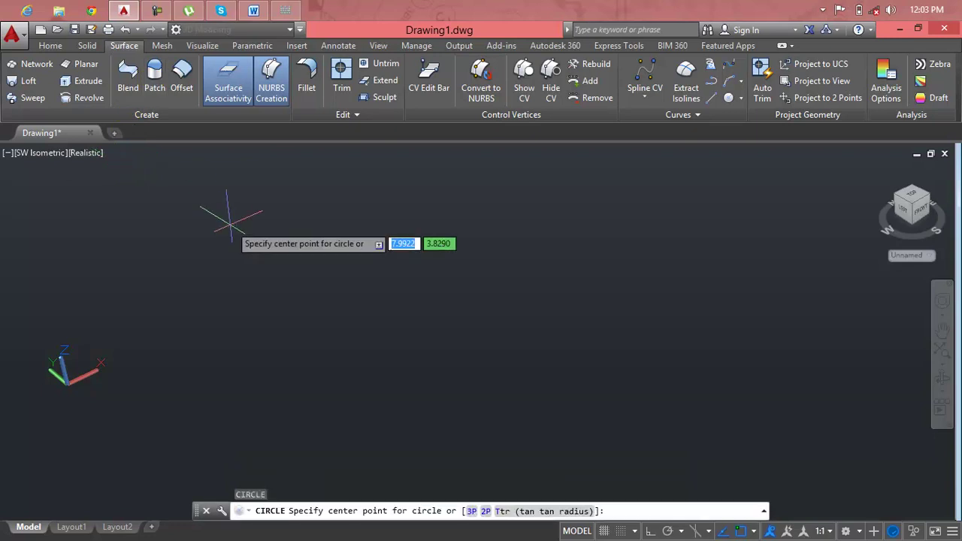
key(Escape)
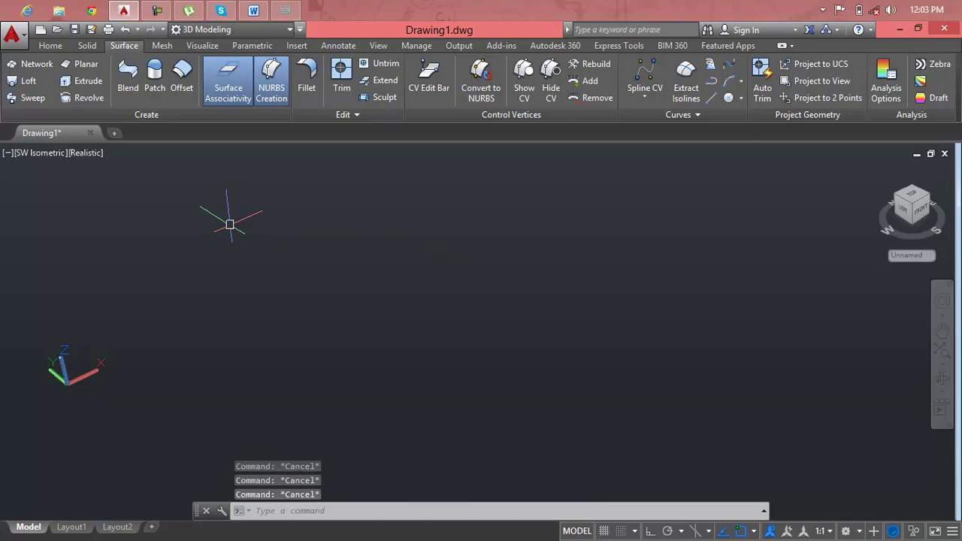
text(SP)
Draw a spline through six fit points in a bean shape and close it with C.
key(Return)
click(243, 308)
click(345, 191)
click(713, 320)
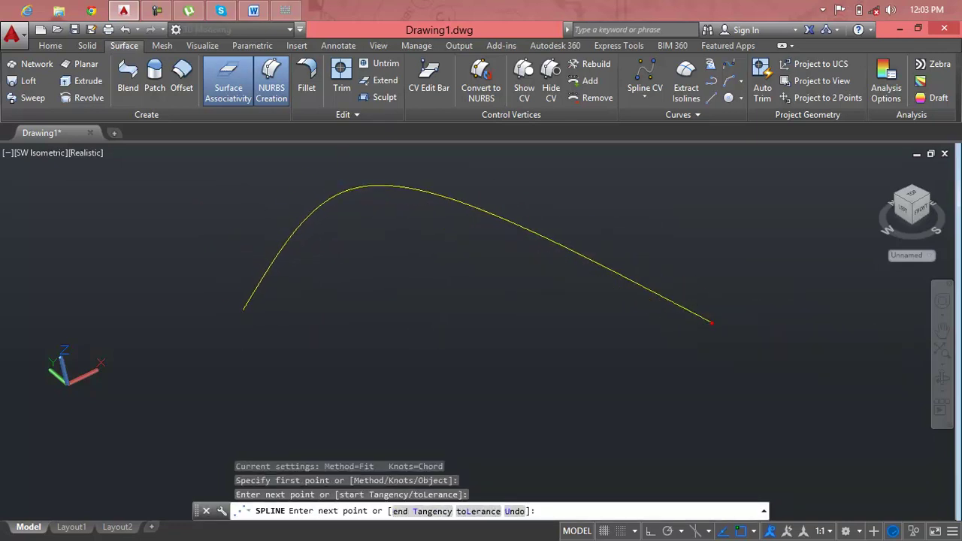
click(509, 414)
click(410, 310)
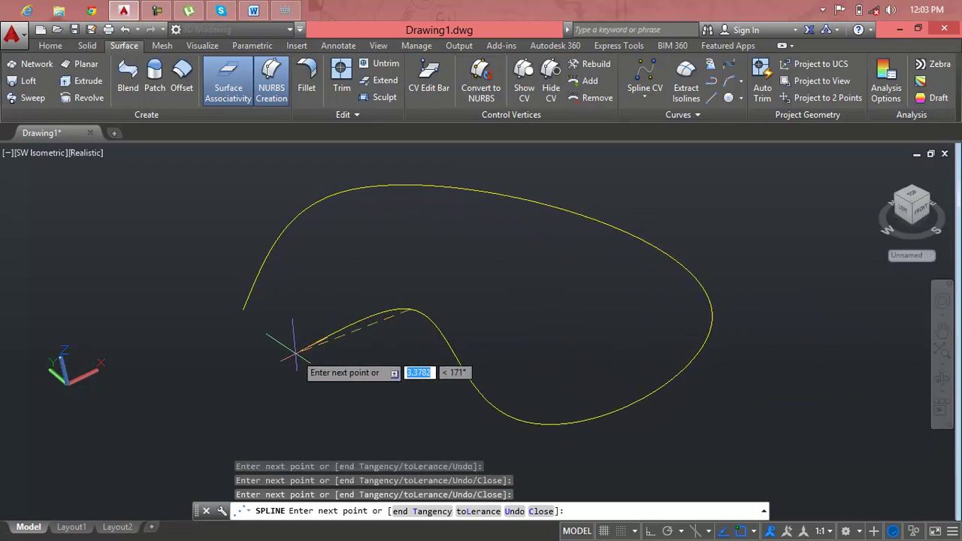
click(241, 347)
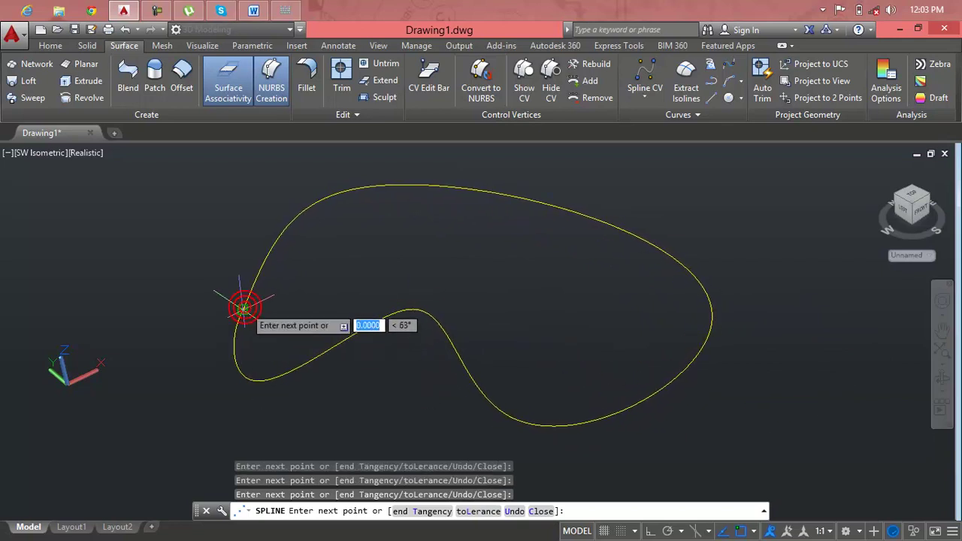
text(c)
key(Return)
scroll(301, 301, down, 2)
middle_drag(338, 294, 281, 329)
key(Escape)
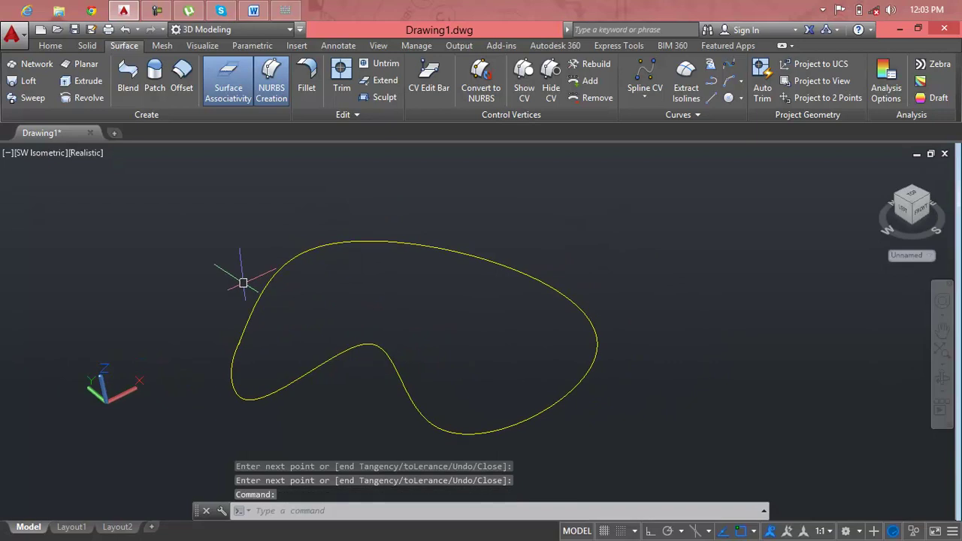
key(Escape)
Try twice to extrude the closed spline; the extrusion fails and is cancelled.
click(94, 85)
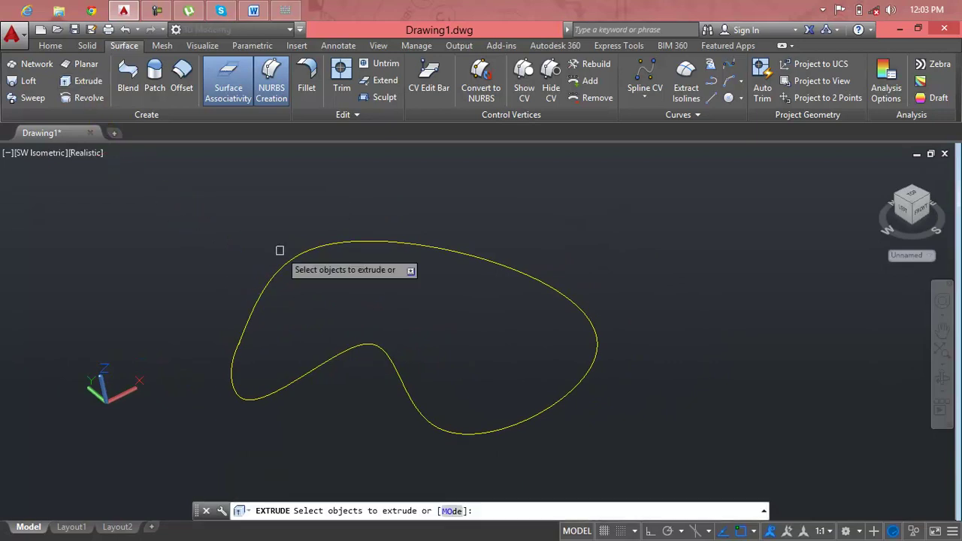
click(333, 359)
key(Return)
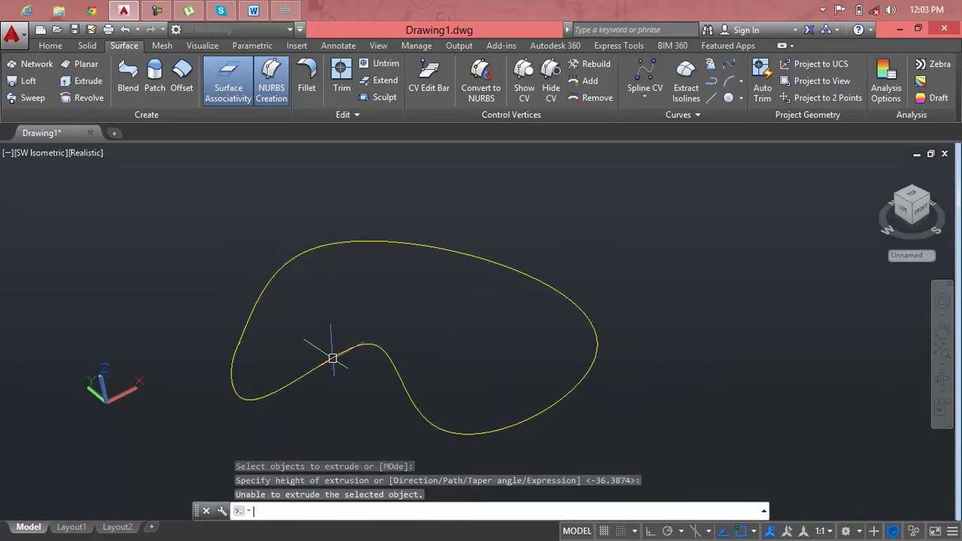
click(88, 81)
click(325, 358)
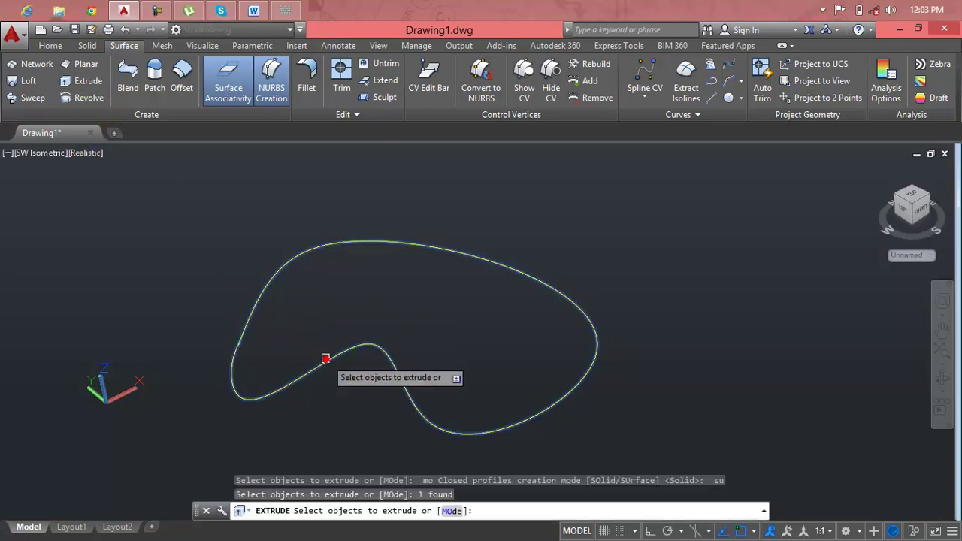
right_click(326, 359)
click(348, 365)
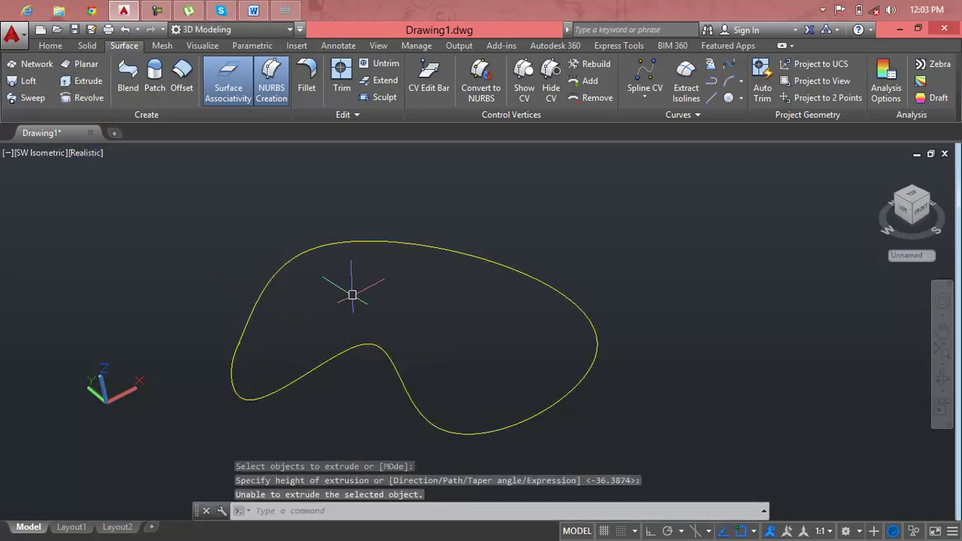
key(Escape)
key(Escape)
key(Escape)
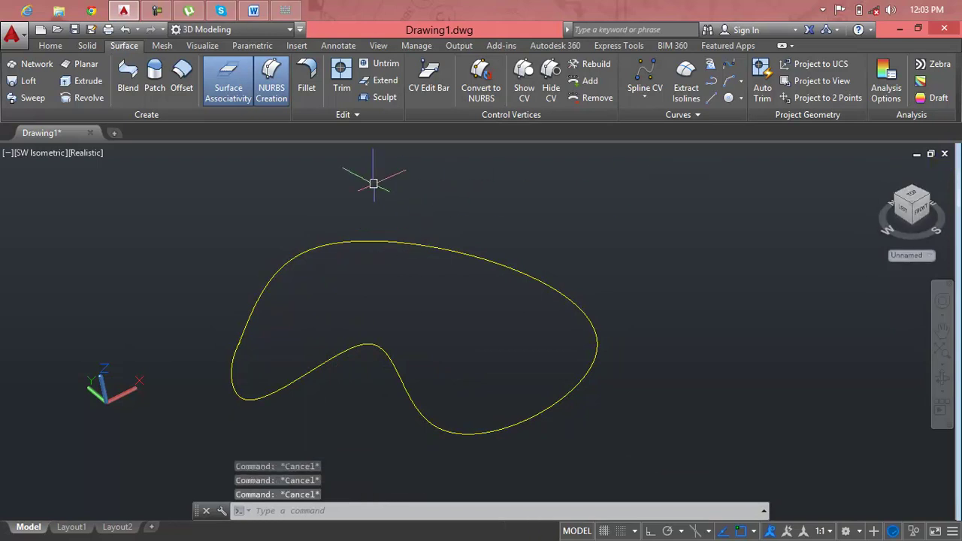
Attempt the extrusion once more, picking a height, then cancel it.
click(80, 81)
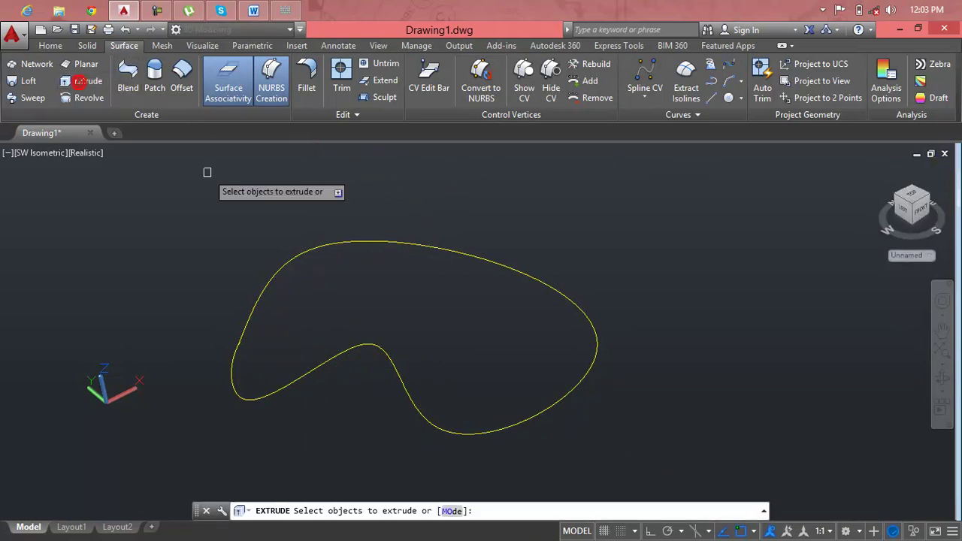
click(395, 244)
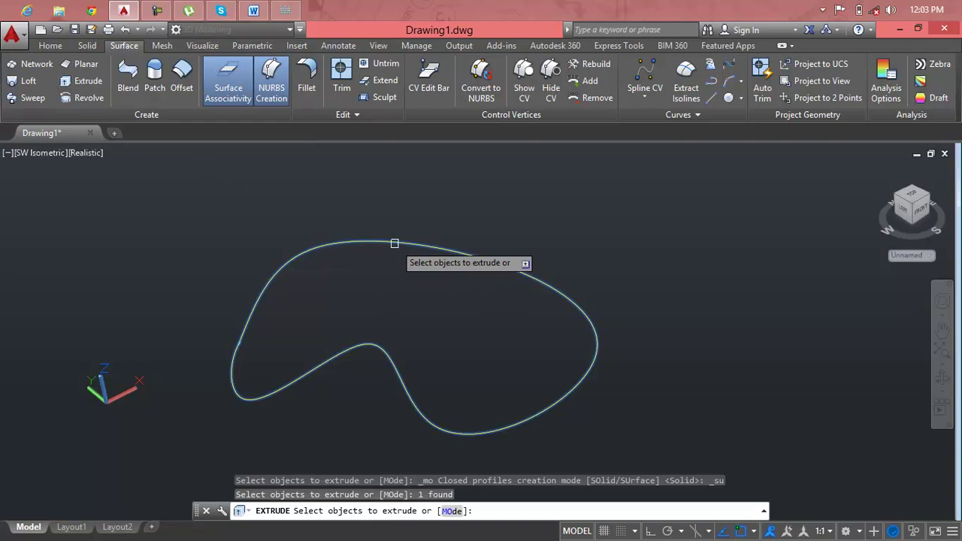
right_click(394, 243)
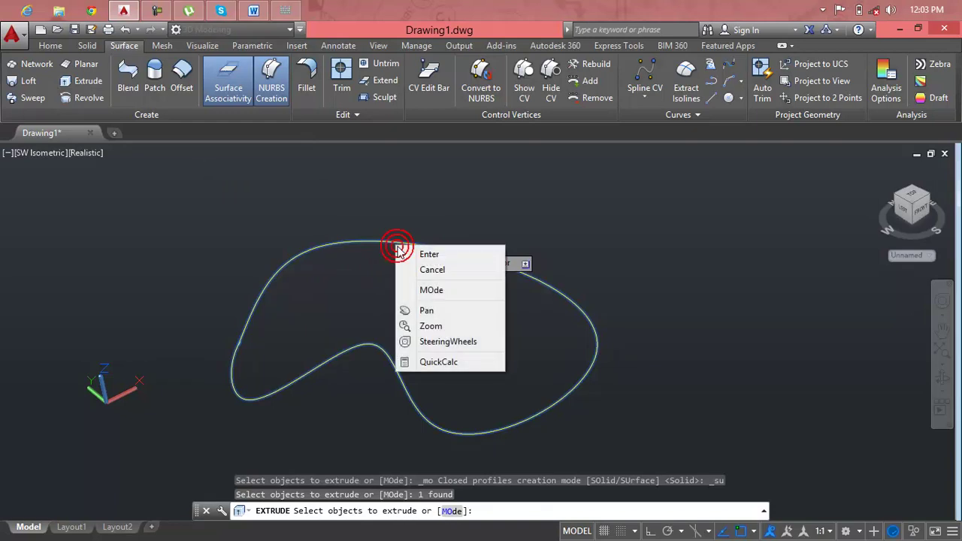
click(402, 254)
click(407, 244)
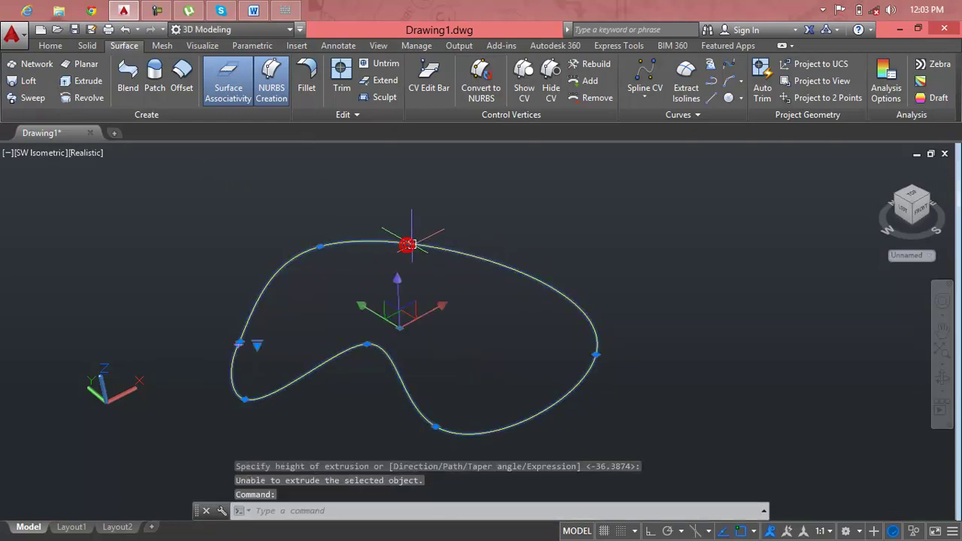
key(Escape)
key(Escape)
key(Escape)
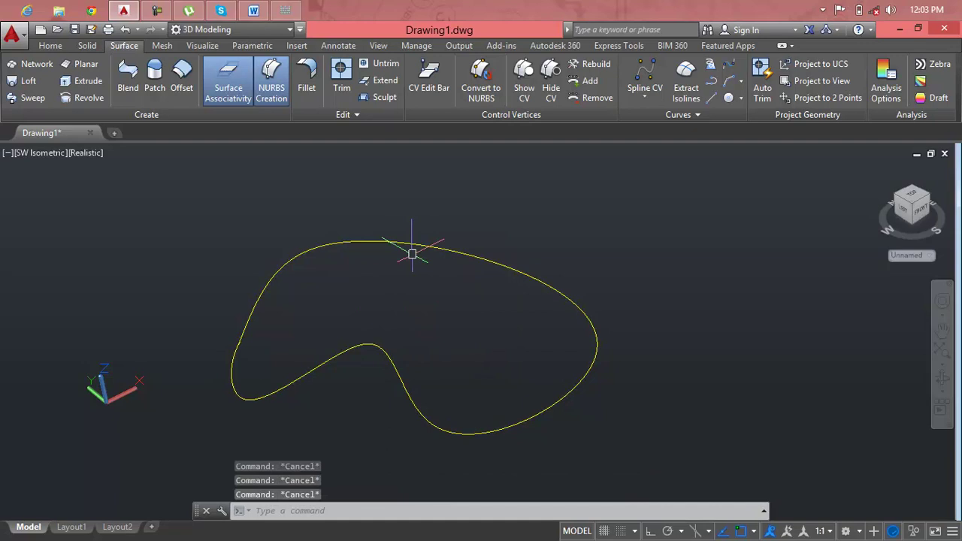
Select the closed spline and delete it.
click(412, 254)
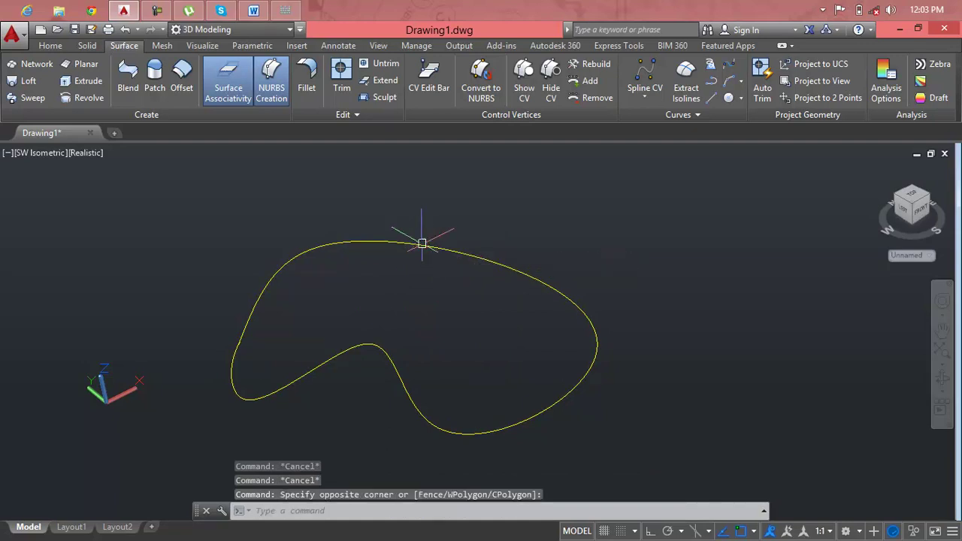
click(422, 243)
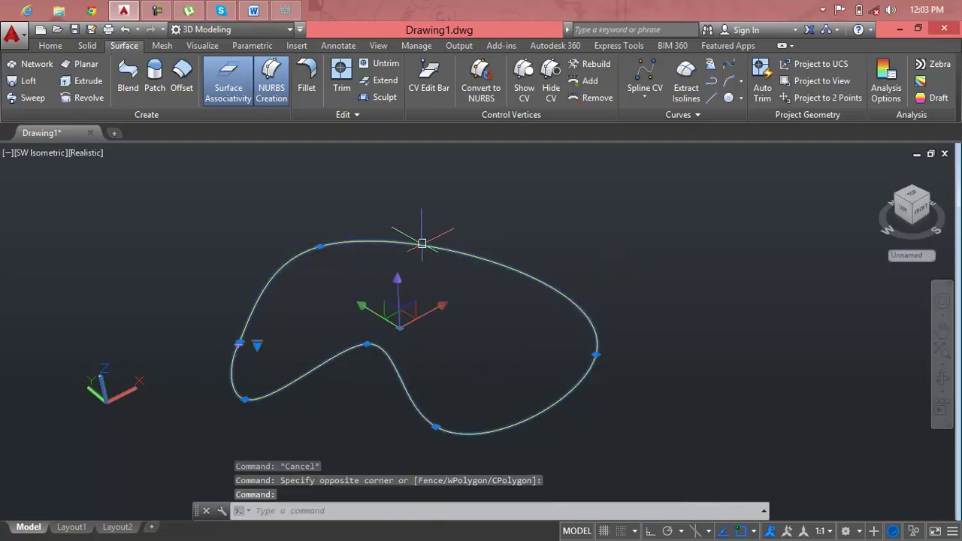
key(Escape)
click(422, 244)
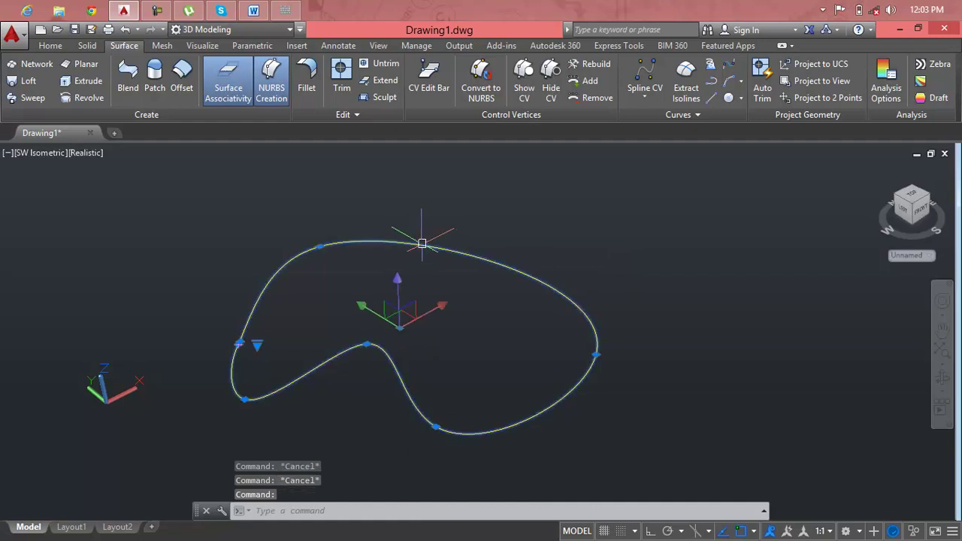
key(Delete)
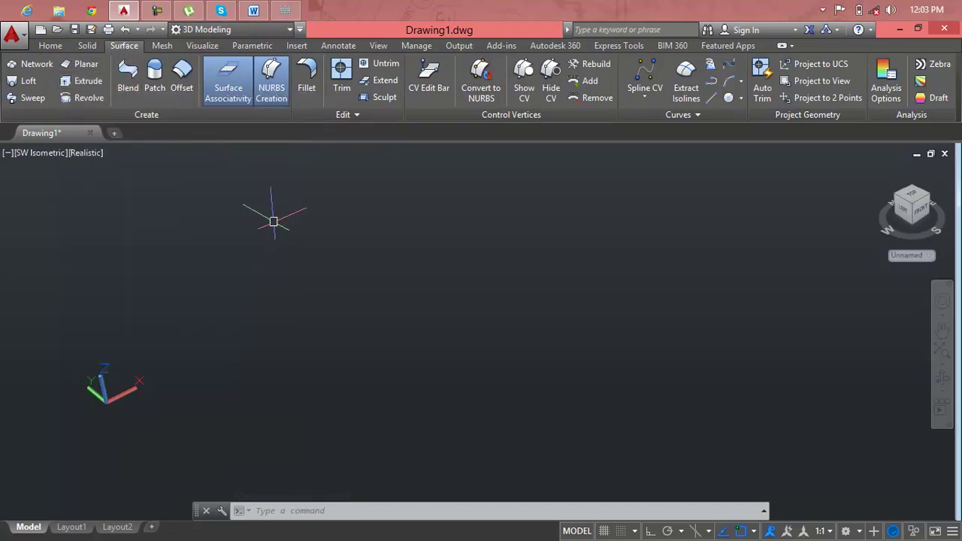
Run SP, place six fit points in a larger bean shape, and close the spline with C.
key(Escape)
key(Escape)
key(Escape)
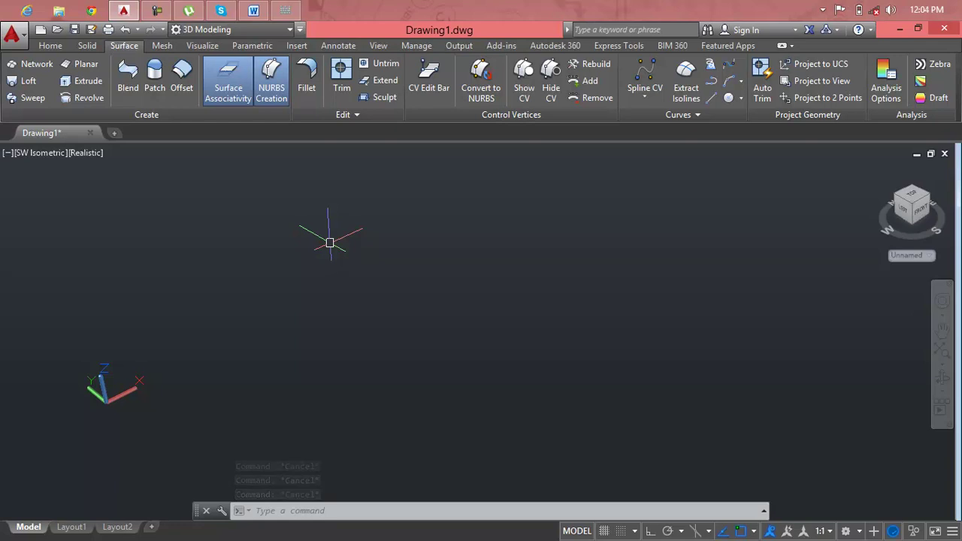
text(sp)
key(Return)
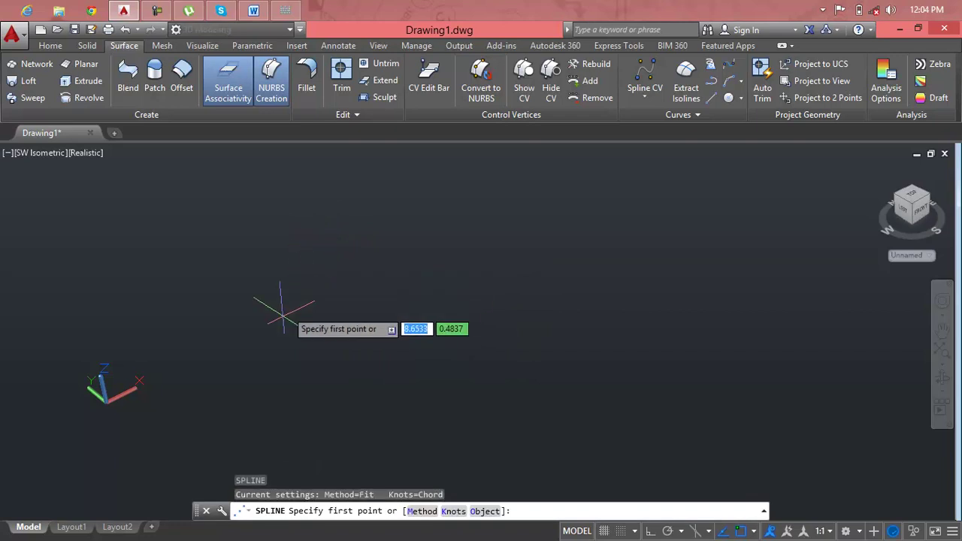
click(276, 326)
click(367, 205)
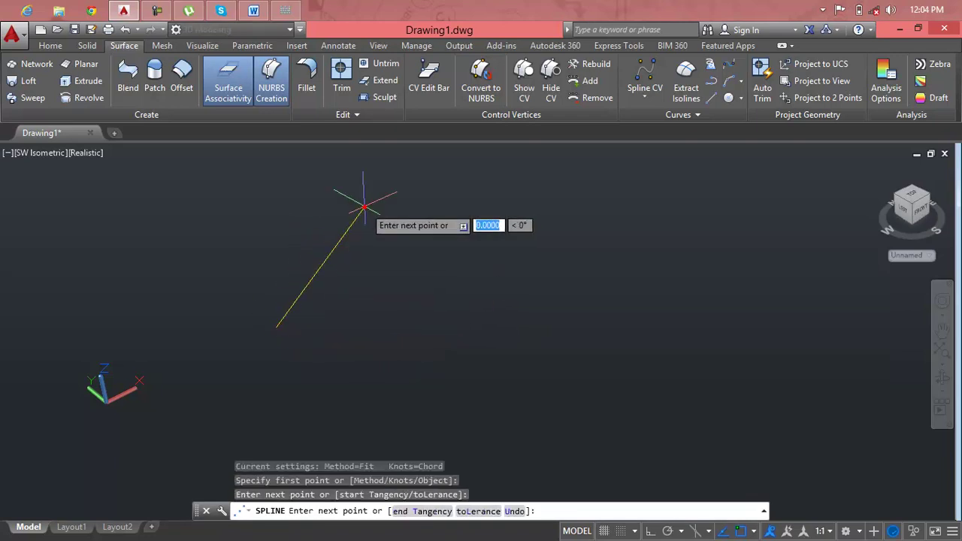
click(750, 322)
click(667, 347)
click(478, 279)
click(388, 366)
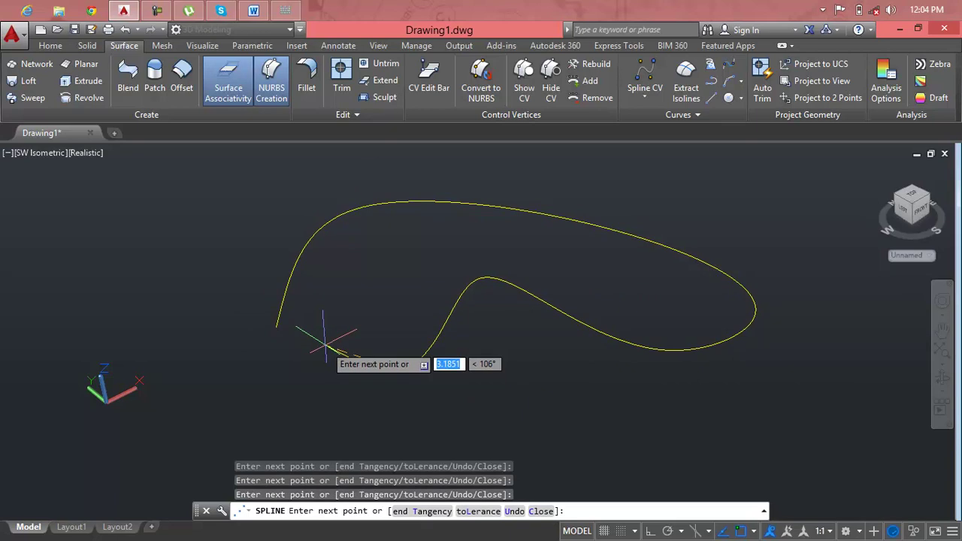
text(c)
key(Return)
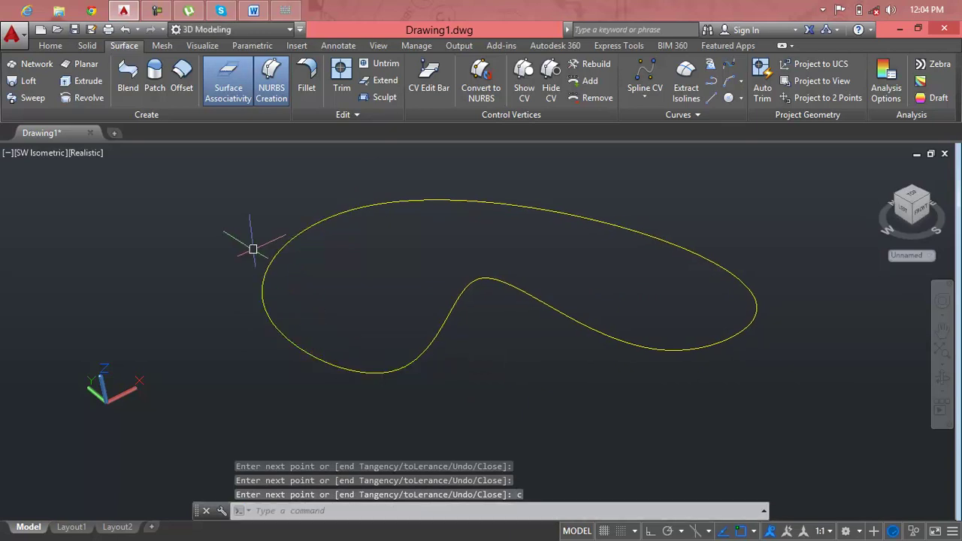
Extrude the closed kidney-shaped curve into an upright surface band.
click(83, 81)
click(286, 342)
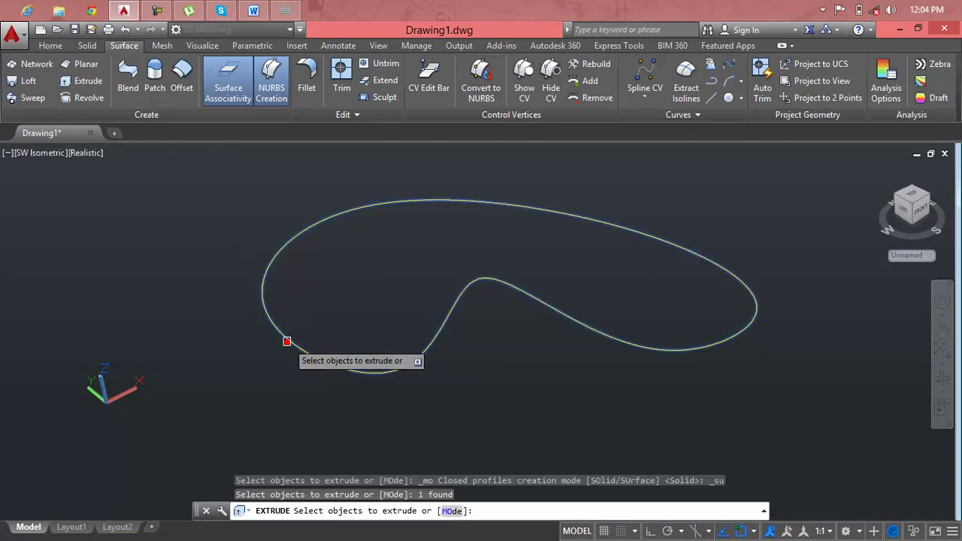
key(Return)
mouse_move(472, 222)
middle_down()
mouse_move(296, 253)
mouse_move(295, 295)
middle_up()
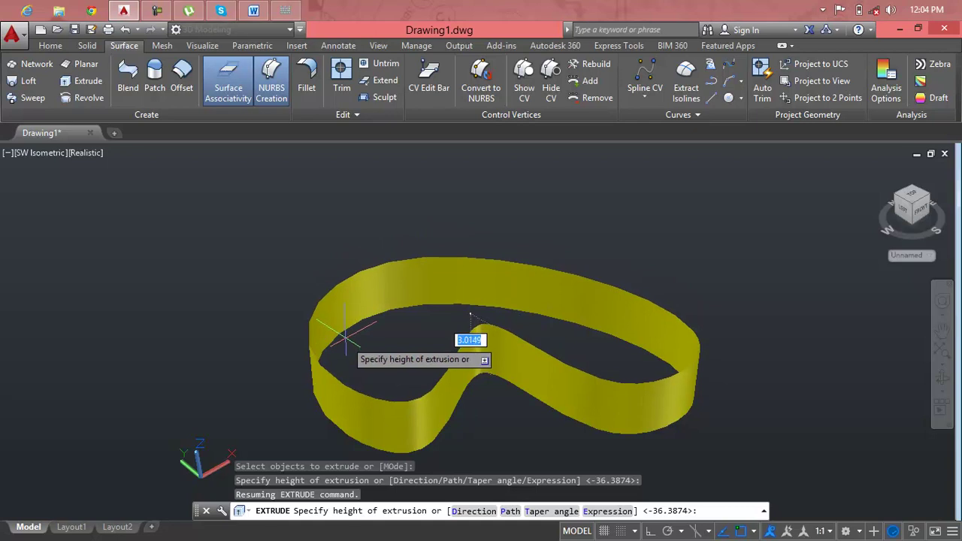
click(344, 340)
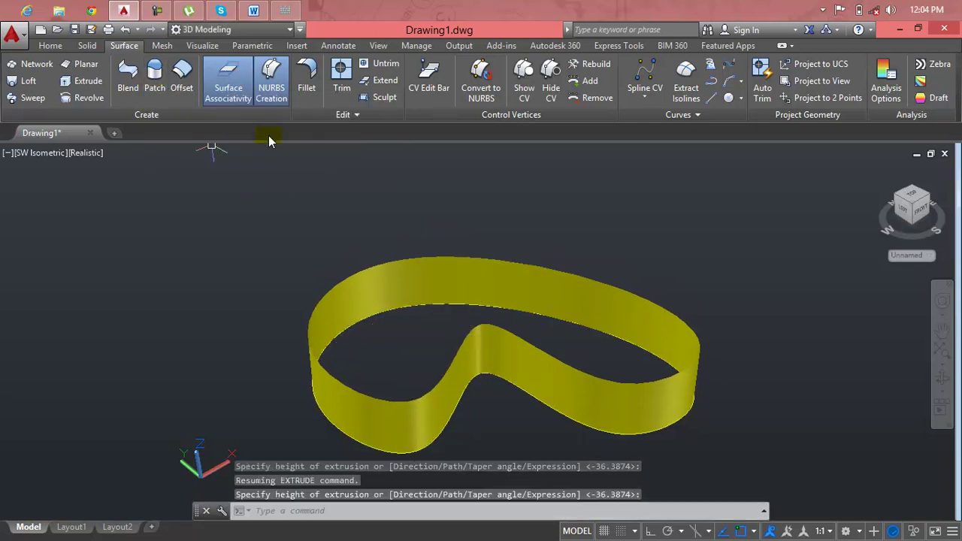
key(Escape)
key(Escape)
key(Escape)
Set index colour 94 (green) as the current colour using the COL command.
text(Col)
key(Return)
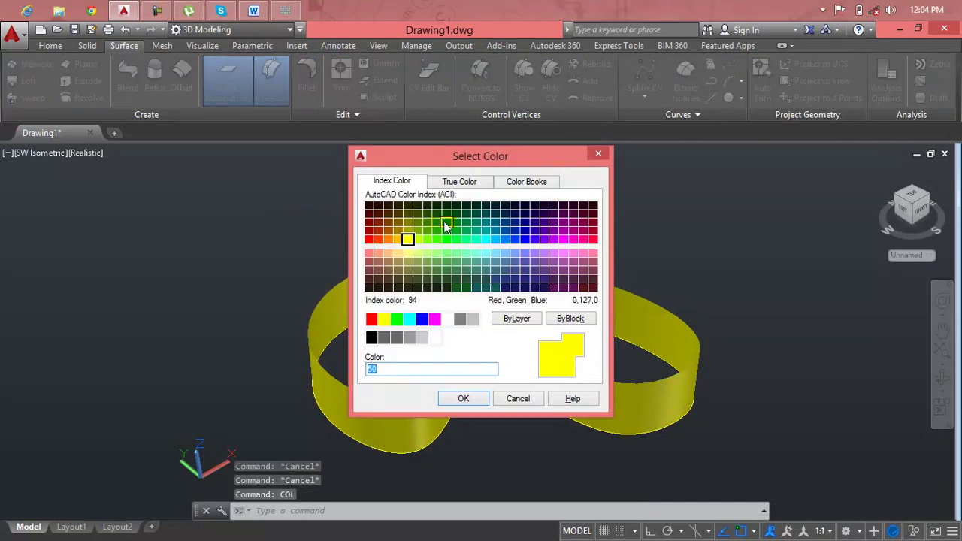
click(446, 225)
click(461, 399)
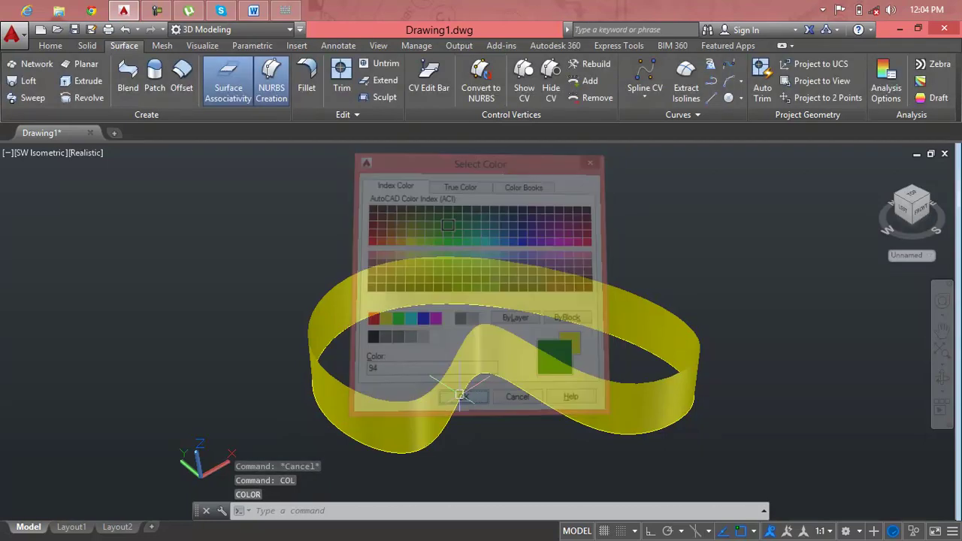
click(163, 88)
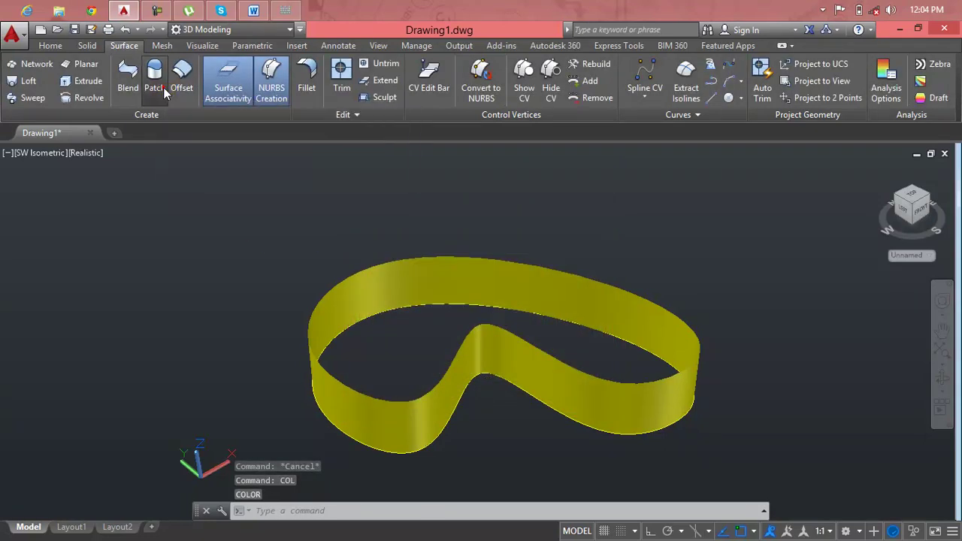
Cap the yellow band's top edge loop with a flat green patch surface.
click(369, 268)
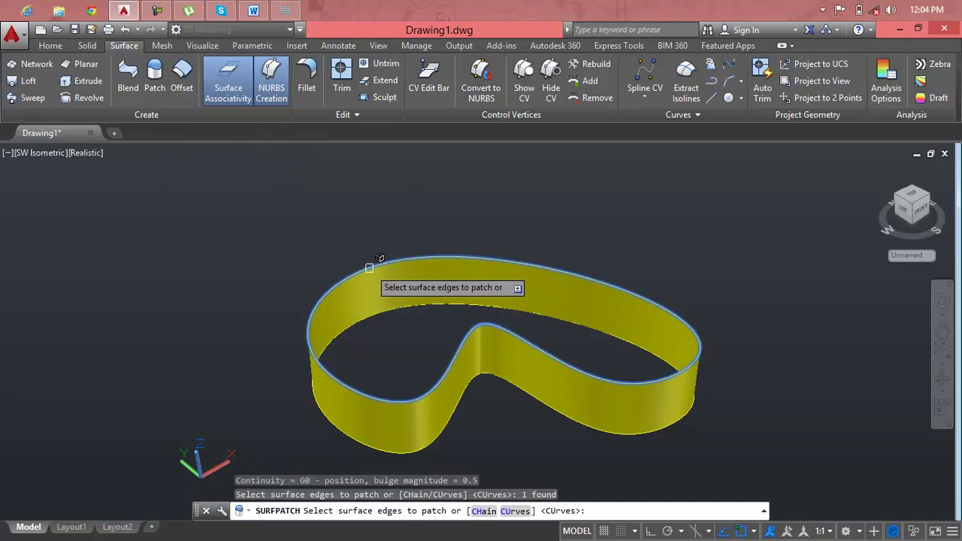
key(Return)
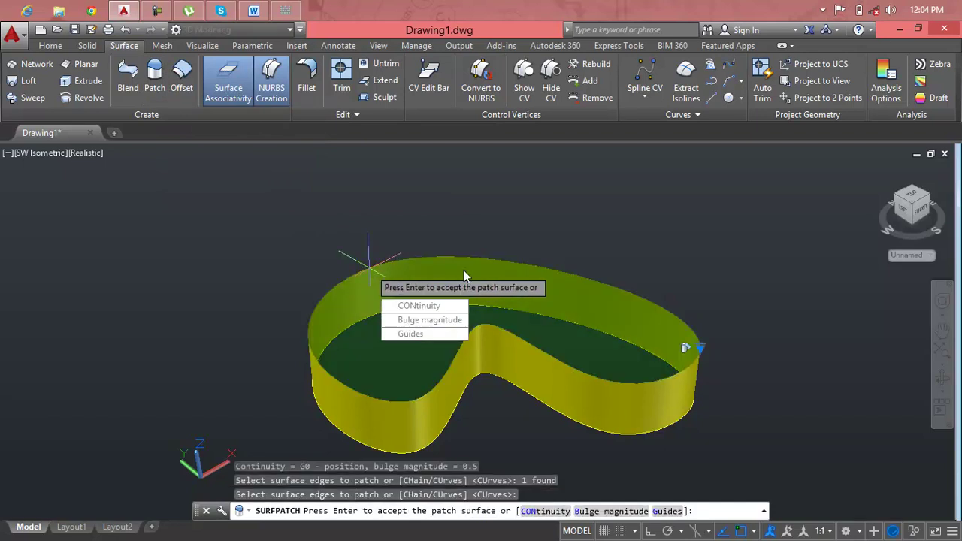
key(Return)
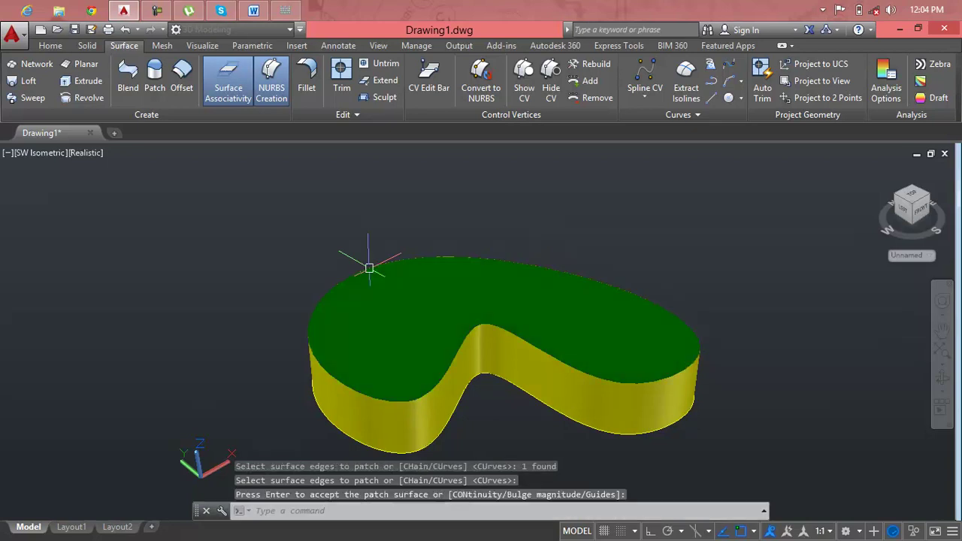
scroll(473, 311, up, 4)
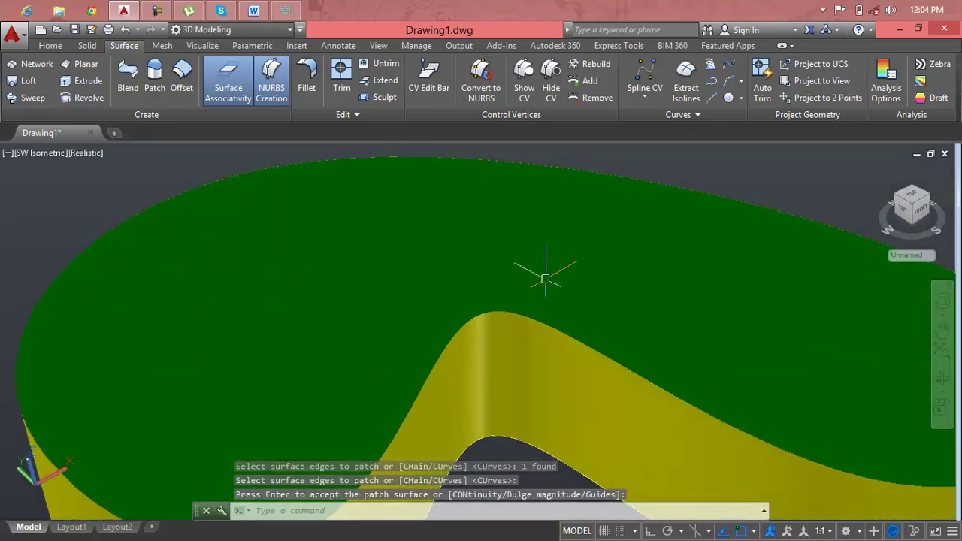
scroll(482, 331, down, 3)
scroll(501, 318, down, 2)
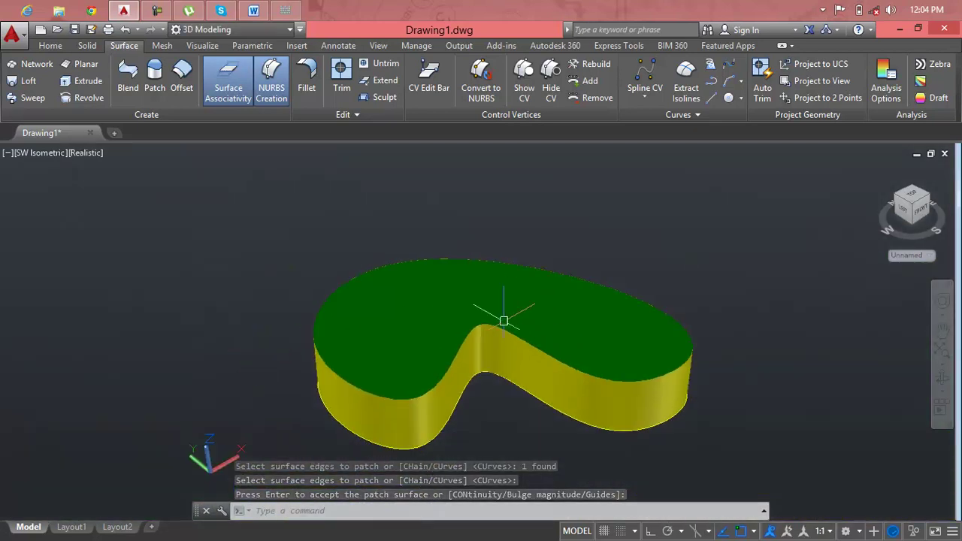
click(501, 318)
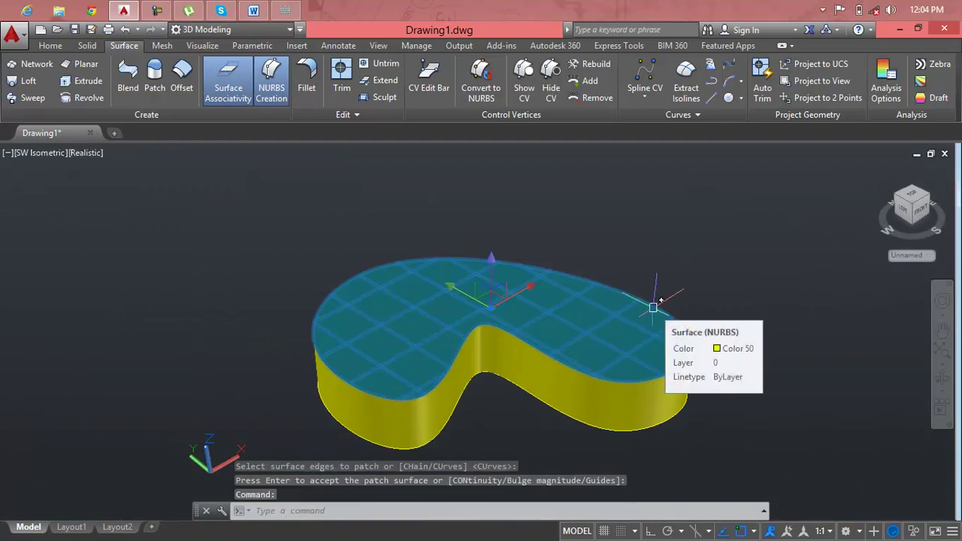
key(Escape)
Erase the flat patch and re-patch the top edge loop with G1 continuity, forming a dome.
click(560, 311)
key(Delete)
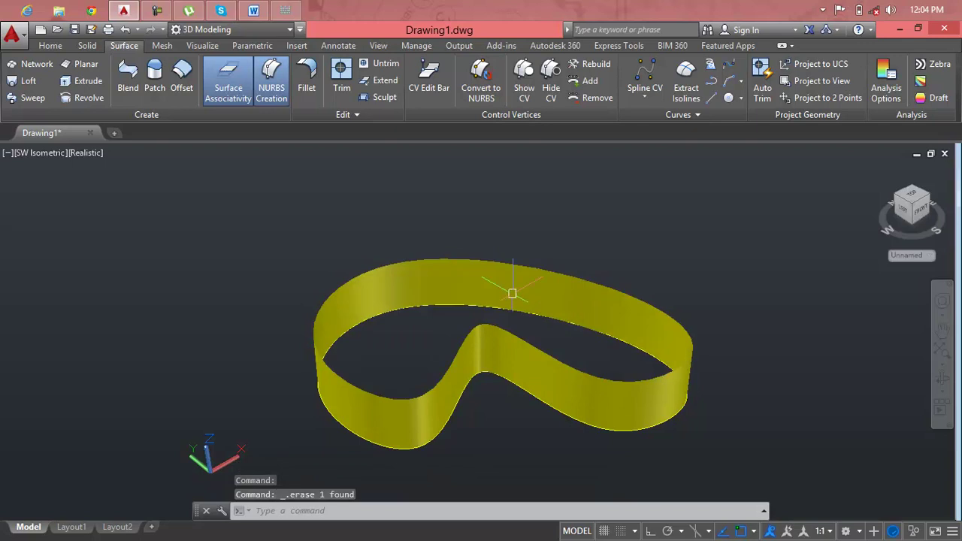
click(155, 75)
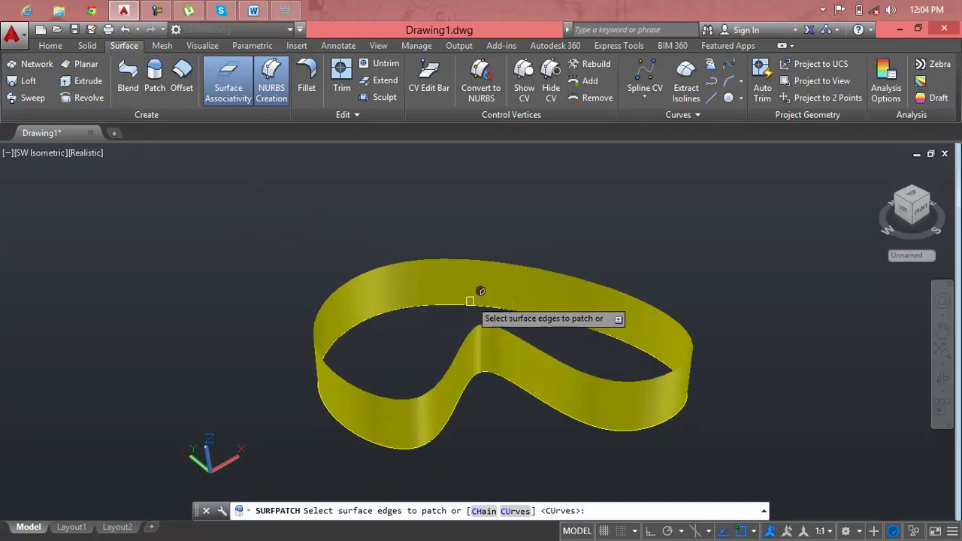
click(464, 260)
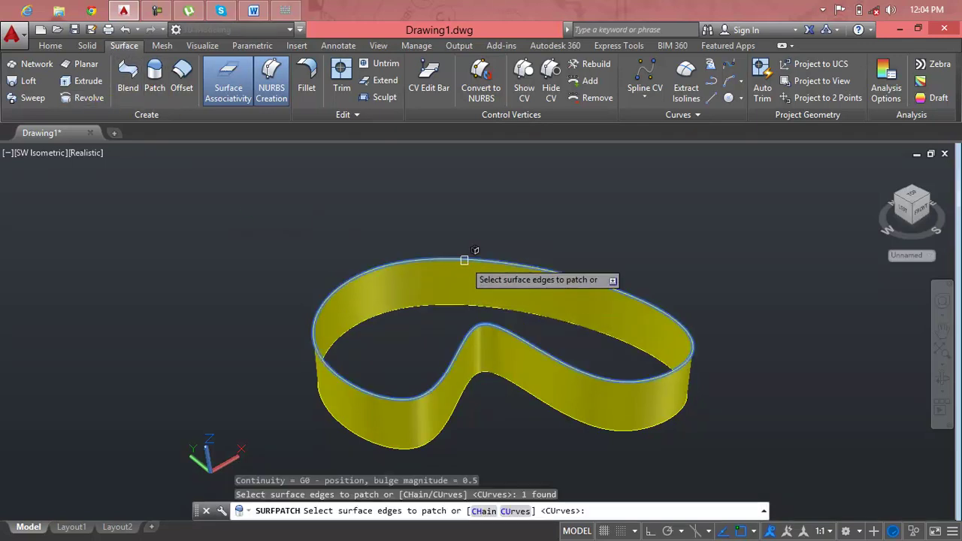
key(Return)
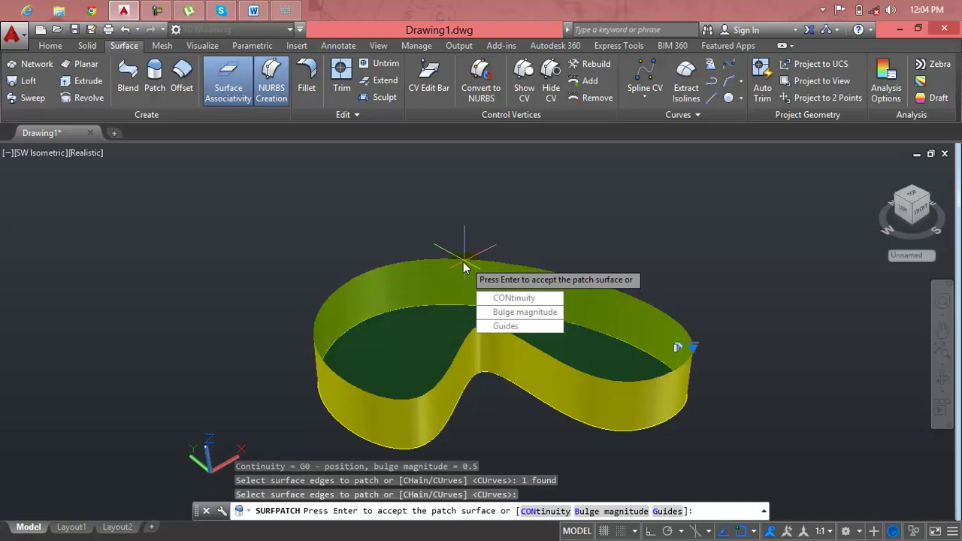
key(Down)
key(Return)
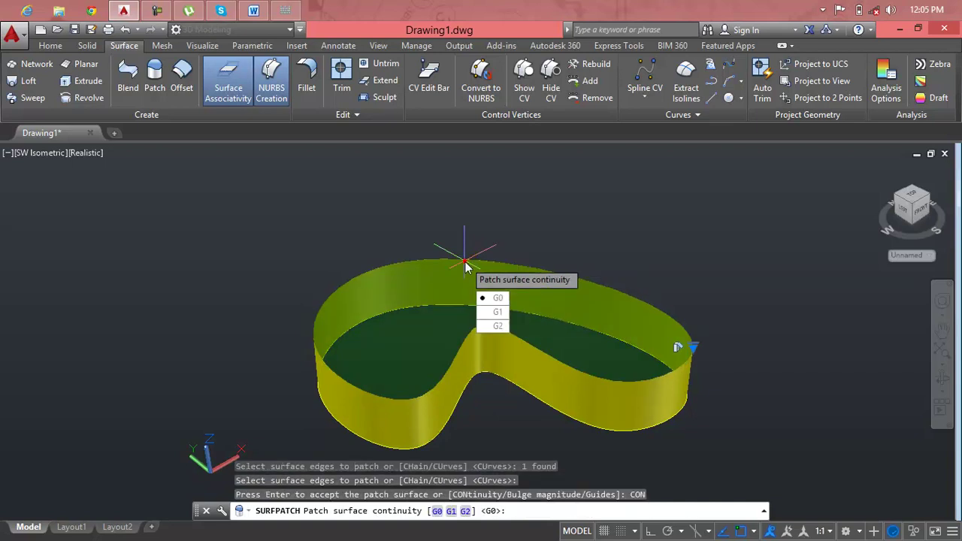
click(502, 310)
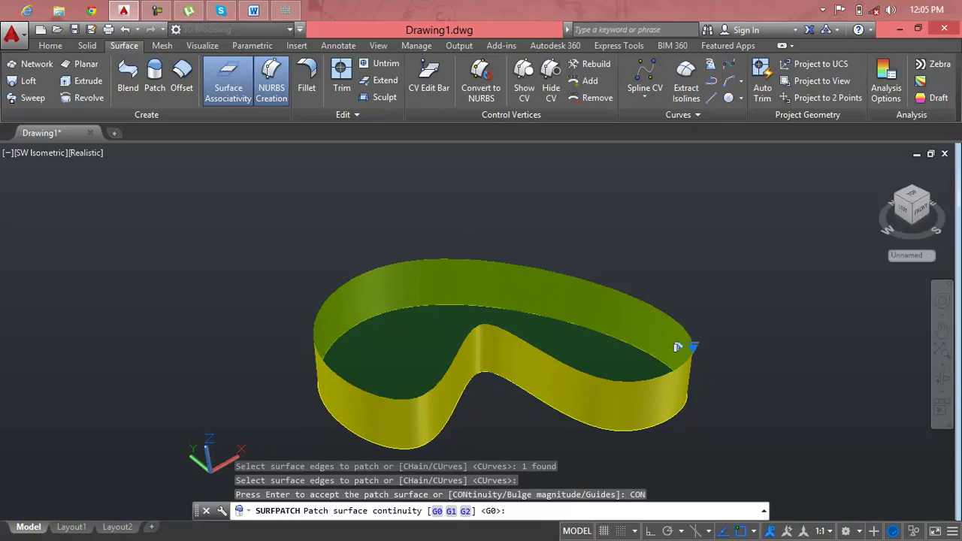
text(G1)
key(Return)
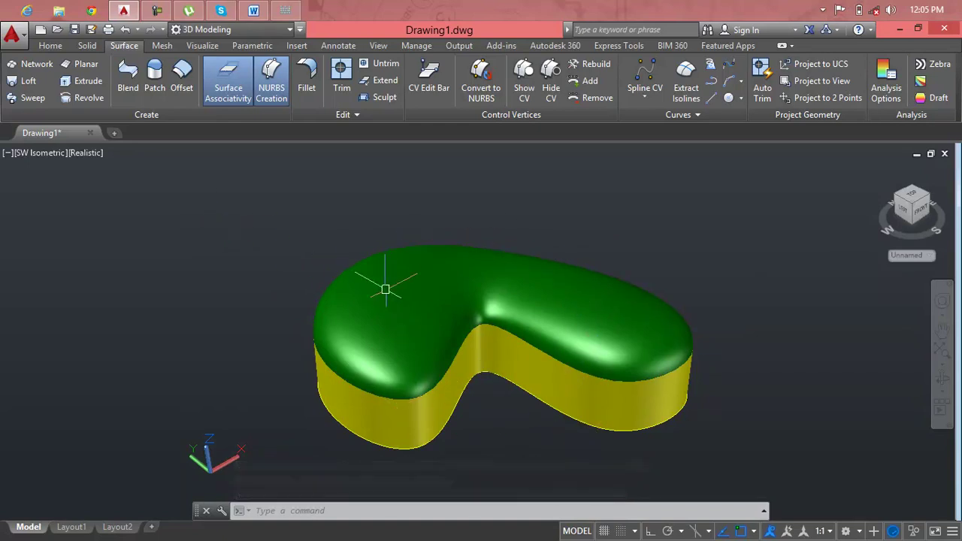
key(Return)
click(412, 303)
Erase the dome and patch the top edge loop with bulge magnitude 10.
key(Delete)
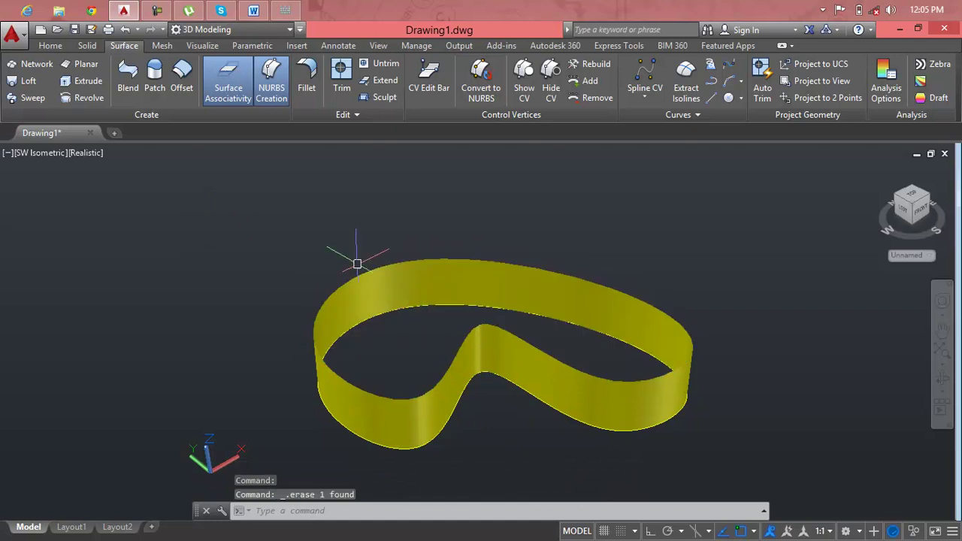
click(154, 77)
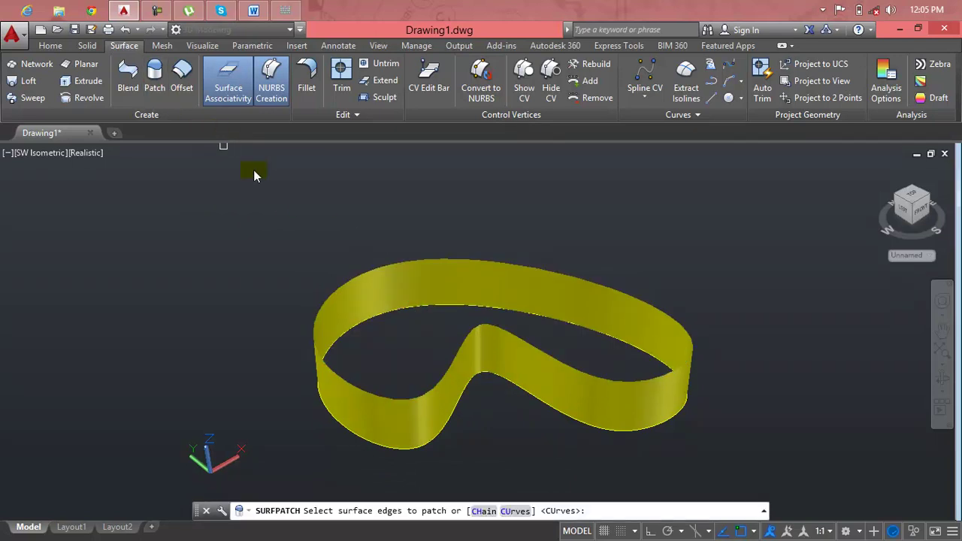
click(388, 259)
key(Return)
key(Down)
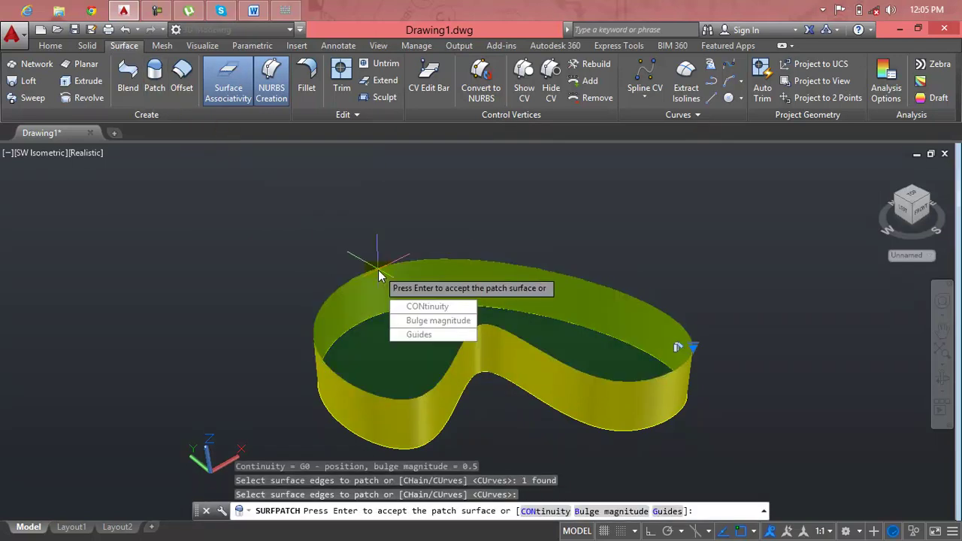
click(426, 323)
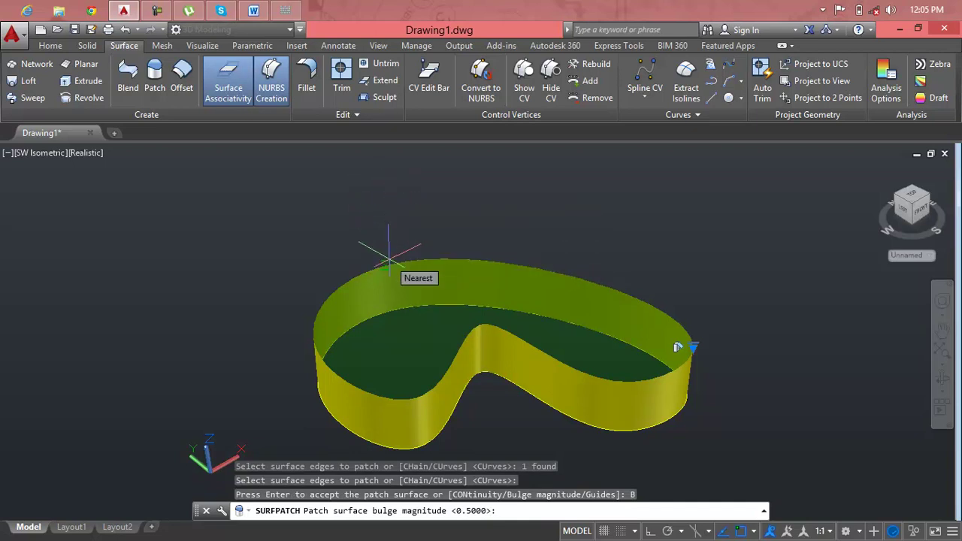
text(10)
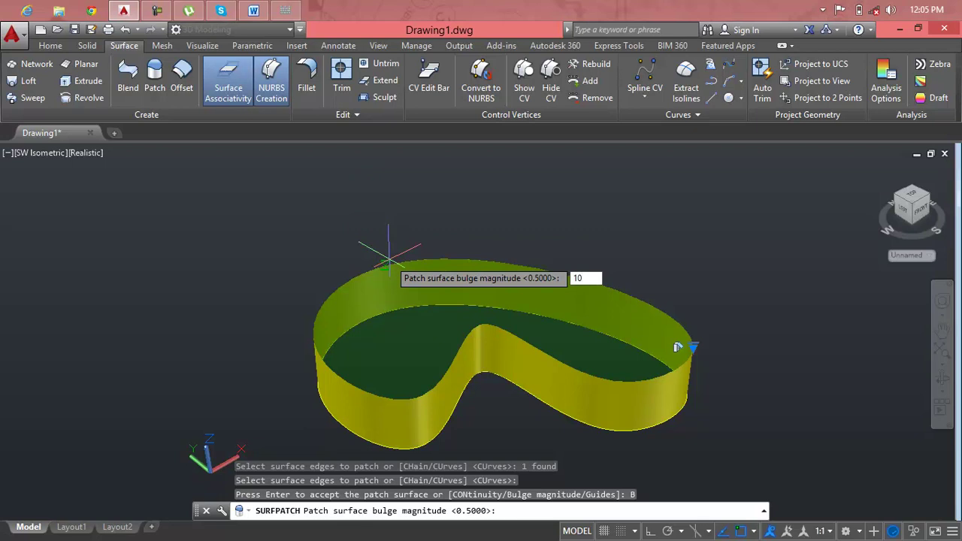
key(Return)
key(Return)
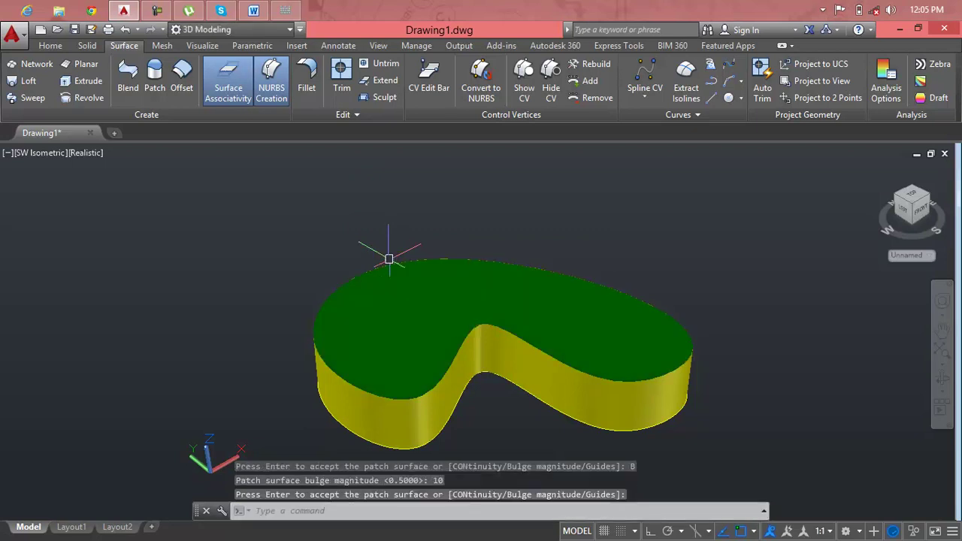
Select and erase the bulge-10 patch, reopening the ring's top.
scroll(351, 409, up, 2)
scroll(351, 383, up, 1)
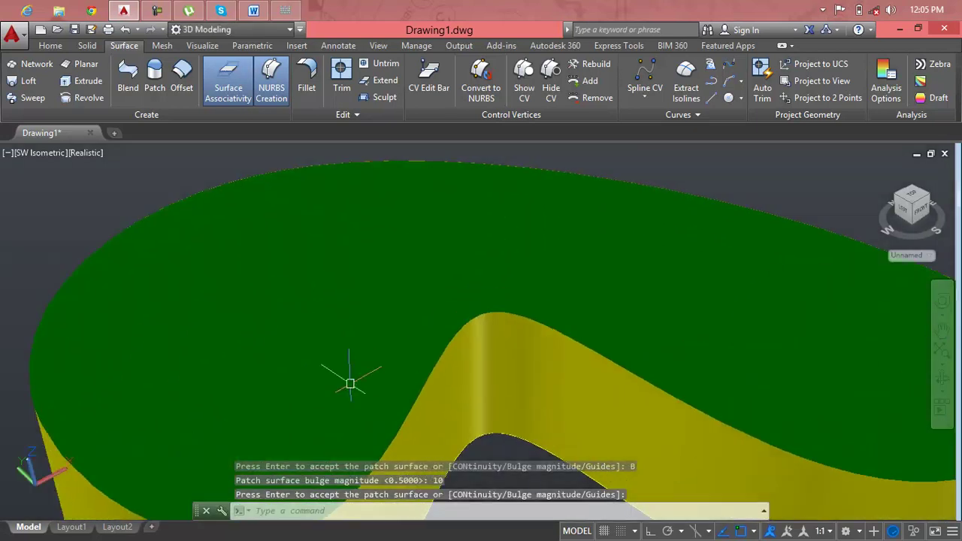
scroll(350, 384, down, 1)
key(Return)
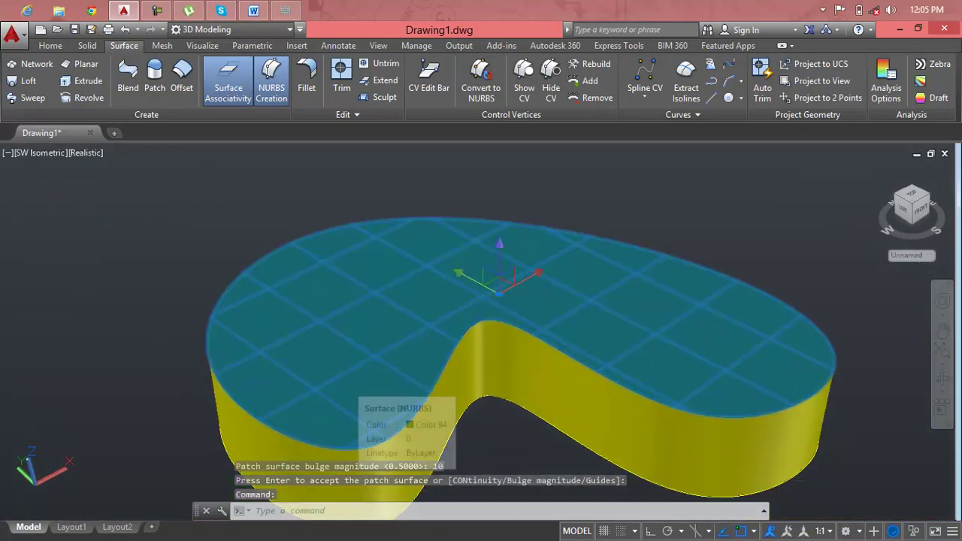
key(Delete)
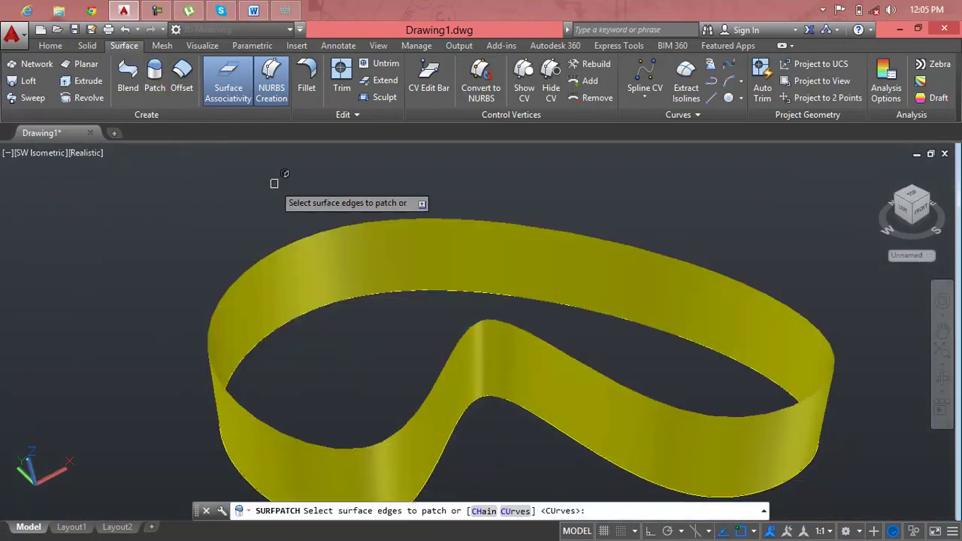
click(316, 234)
key(Return)
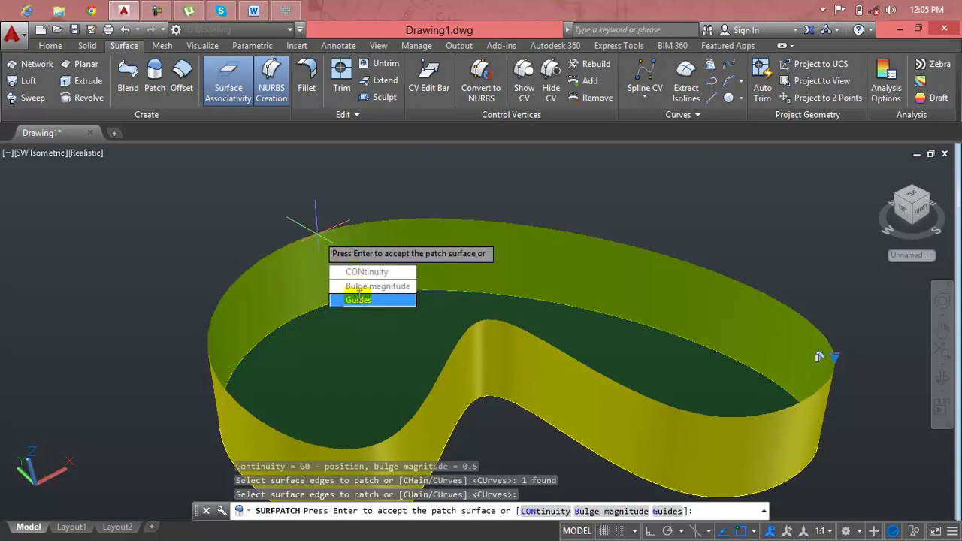
click(359, 299)
click(317, 233)
click(317, 234)
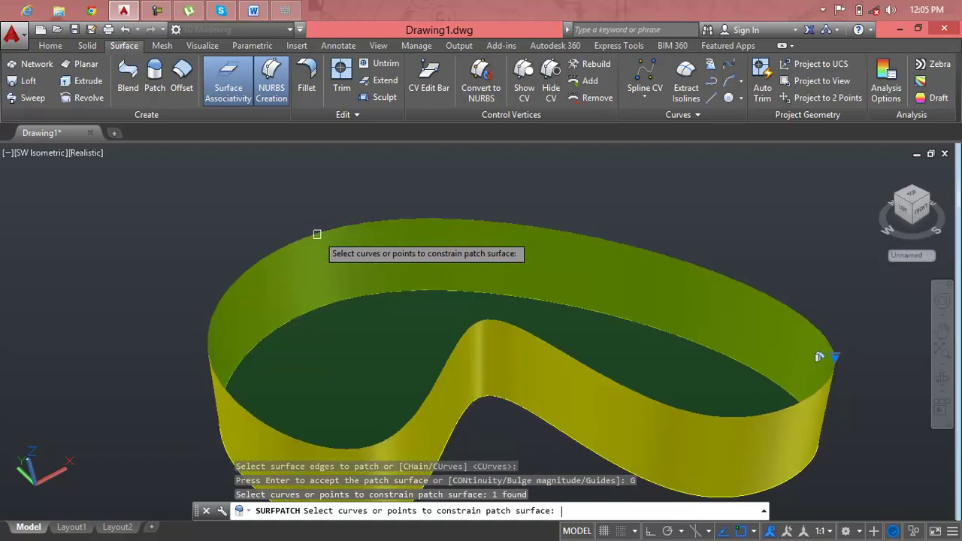
click(313, 166)
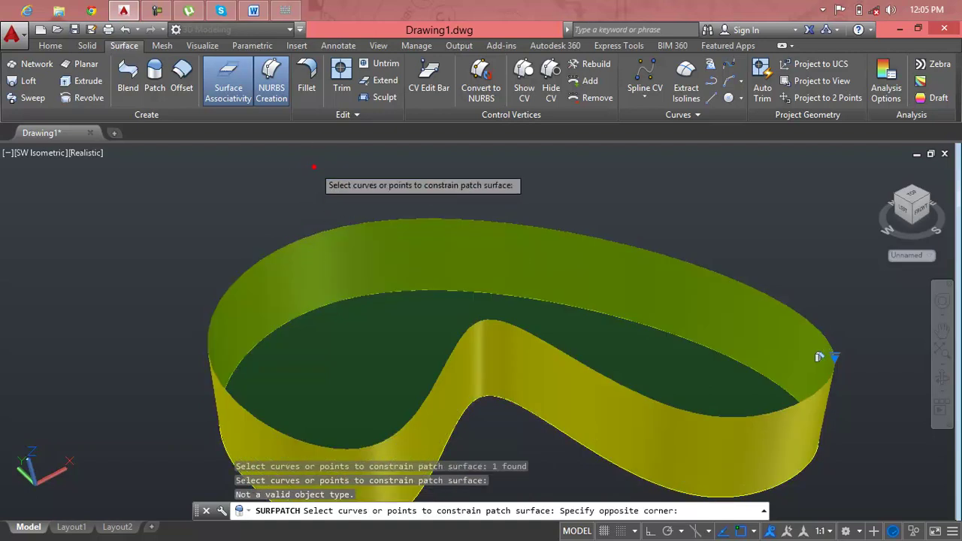
click(313, 166)
key(Escape)
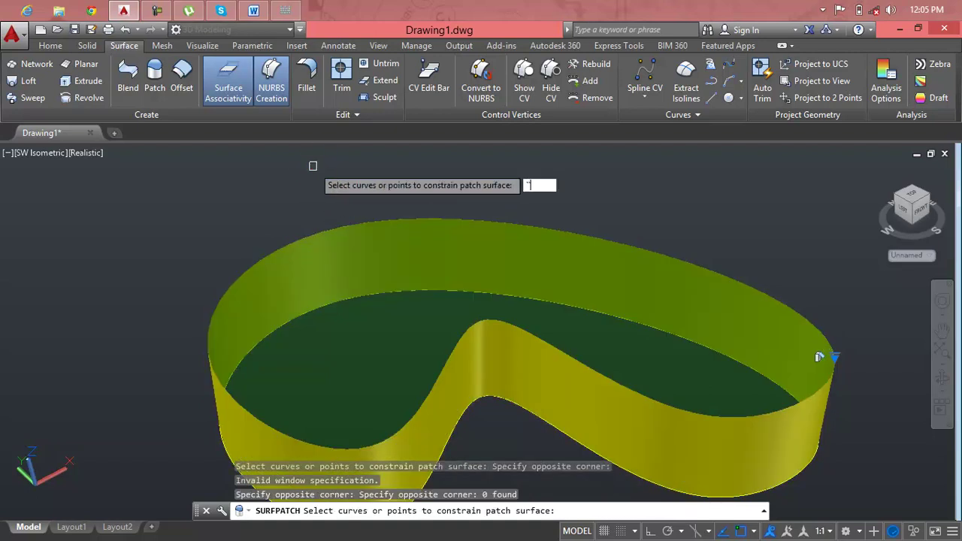
key(Escape)
key(Escape)
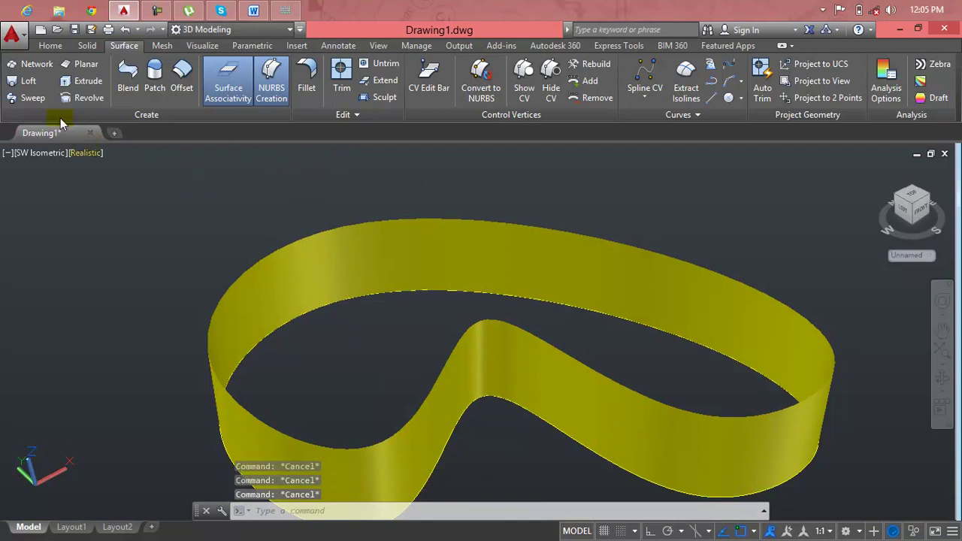
Delete the edge curve and then the yellow kidney-shaped surface, emptying the drawing.
scroll(473, 319, down, 3)
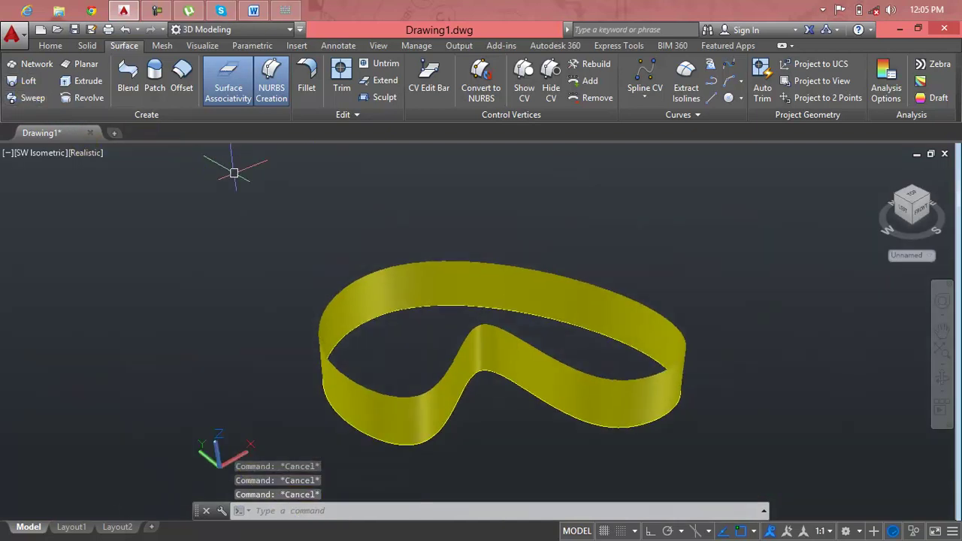
click(394, 267)
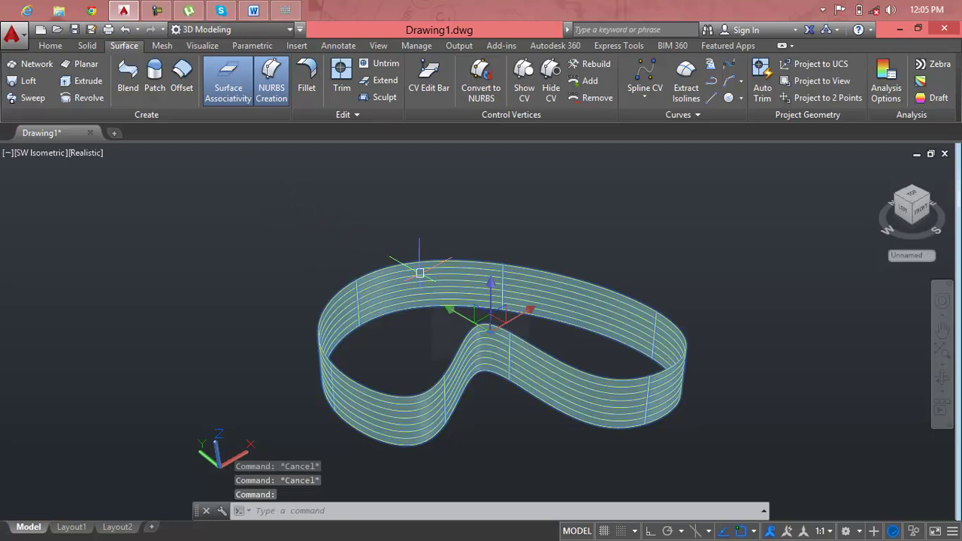
key(Escape)
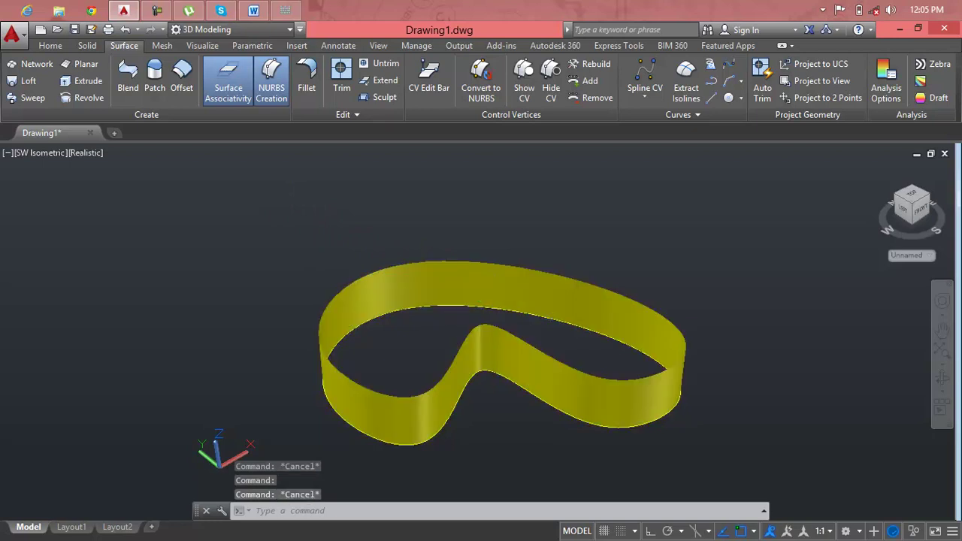
scroll(494, 308, up, 2)
scroll(388, 329, up, 2)
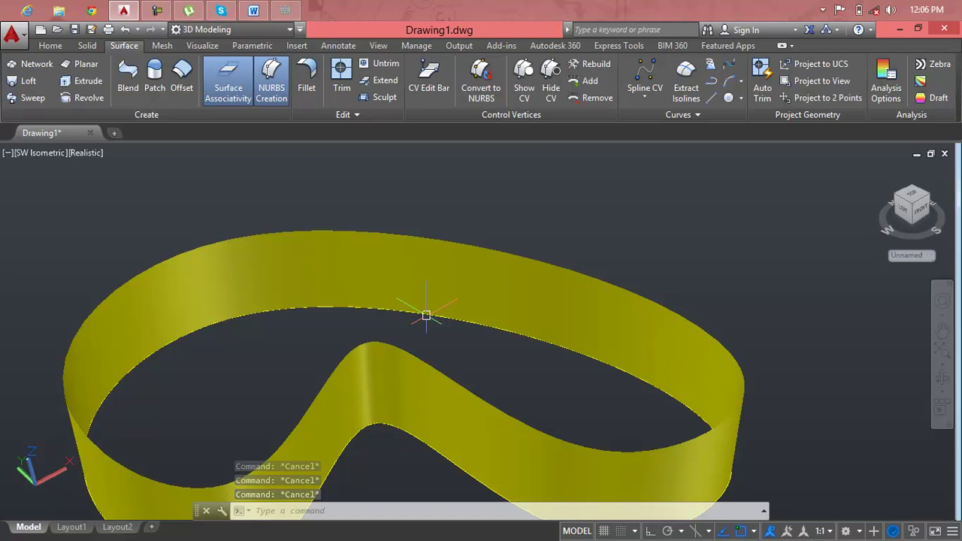
click(426, 316)
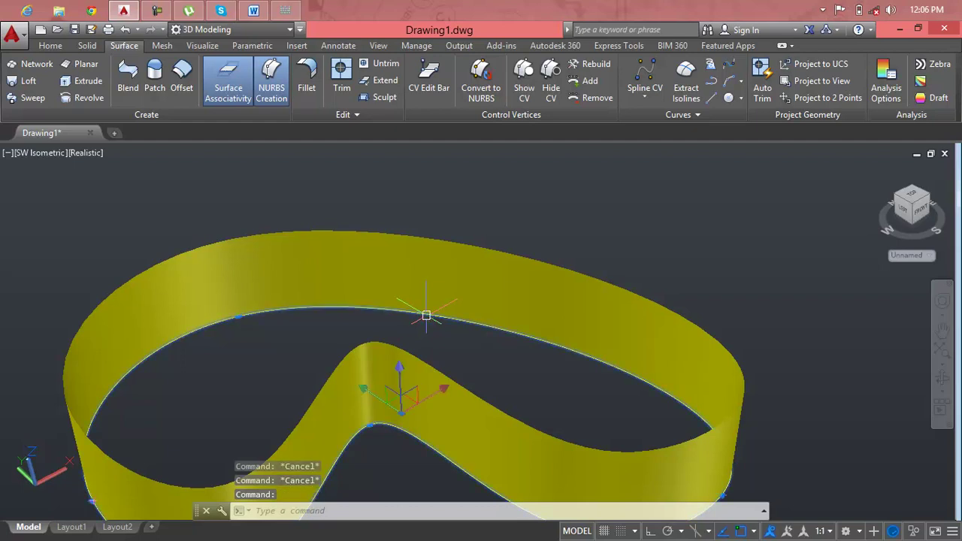
key(Delete)
click(435, 293)
key(Delete)
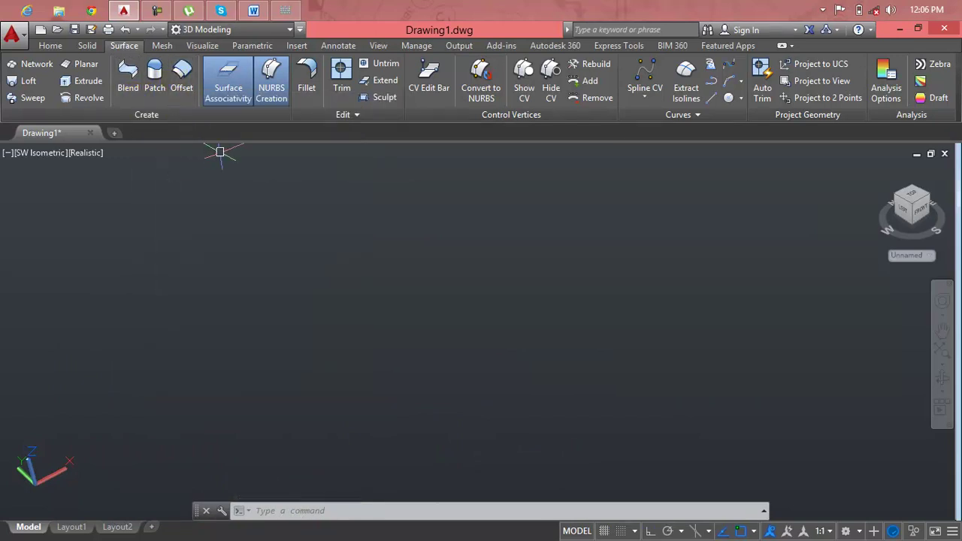
key(Escape)
key(Escape)
key(Escape)
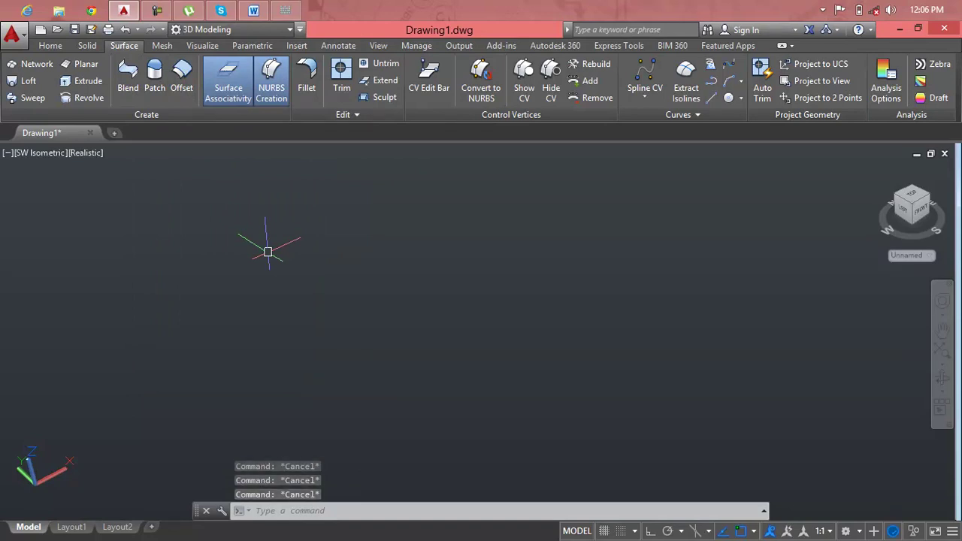
Draw one three-point arc across the empty drawing from start, second and end points.
text(R)
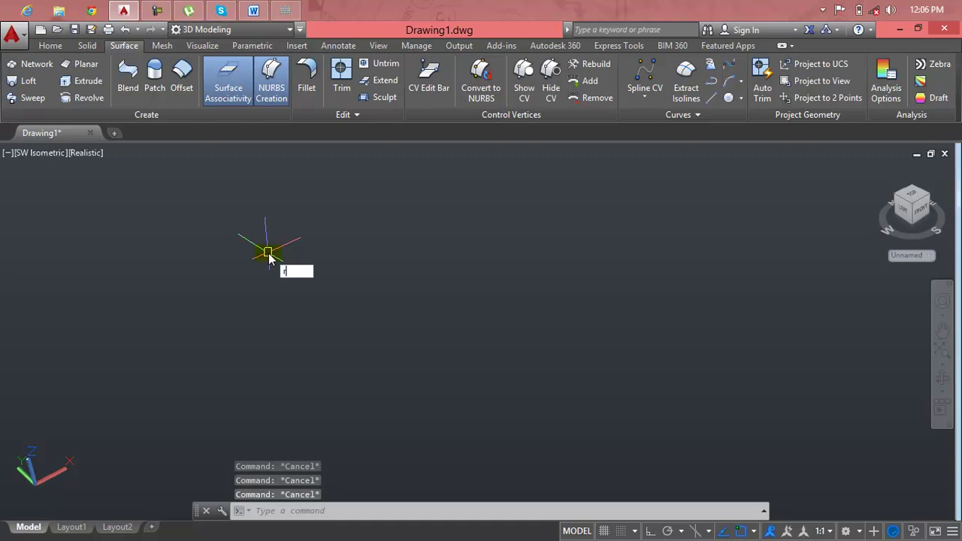
key(Escape)
key(Return)
click(264, 379)
click(325, 265)
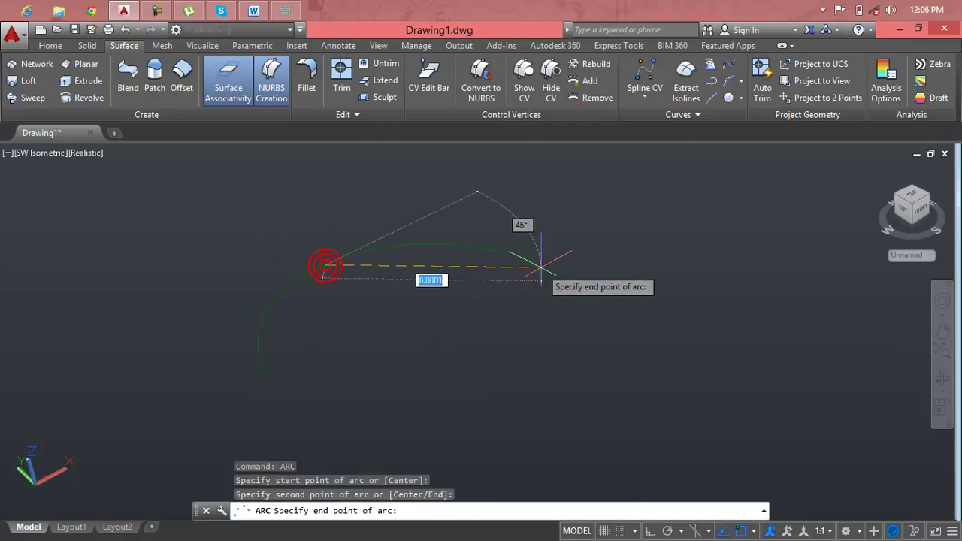
click(649, 271)
key(Return)
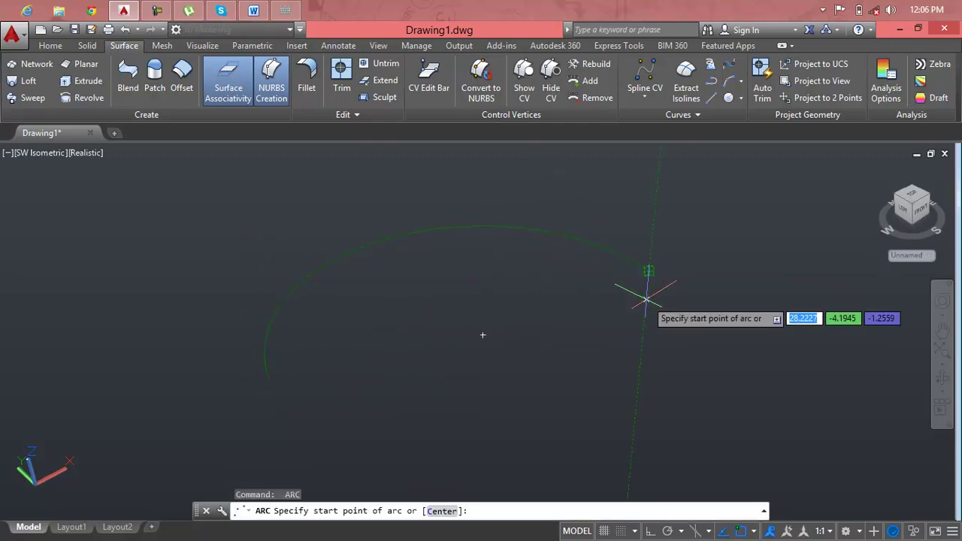
key(Escape)
scroll(556, 302, up, 3)
key(Escape)
key(Escape)
text(xt)
key(Escape)
Rotate the arc 90 degrees with ROTATE3D about an axis through two picked points.
click(70, 80)
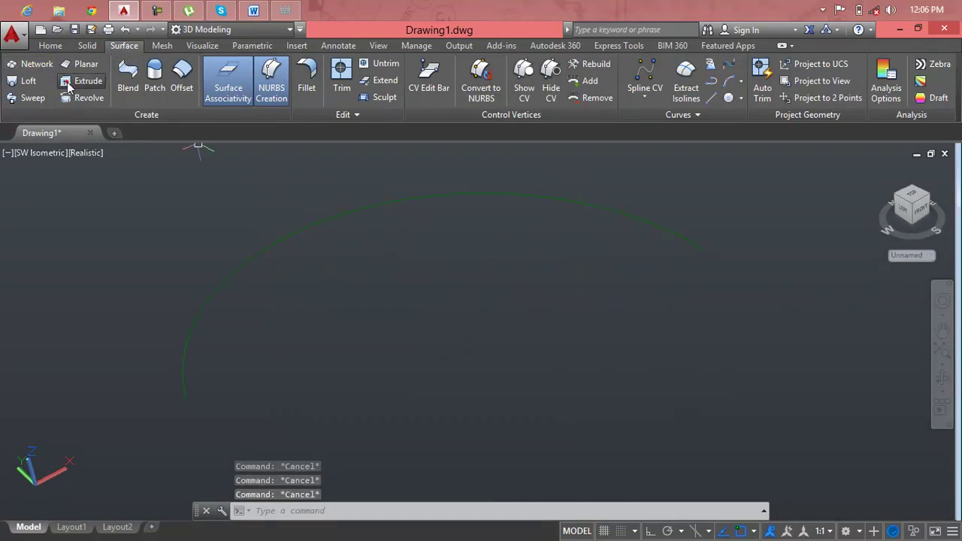
key(Escape)
middle_drag(292, 239, 242, 246)
key(Escape)
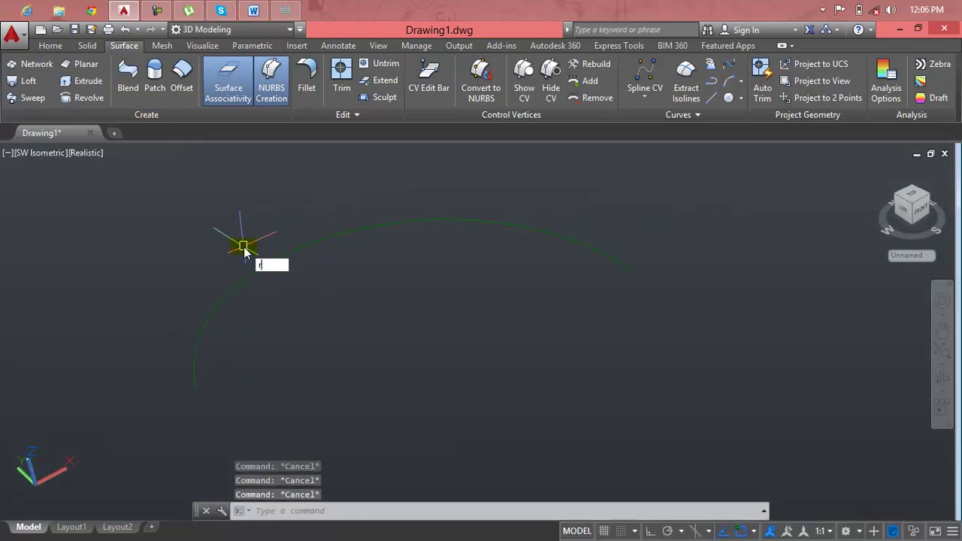
text(o)
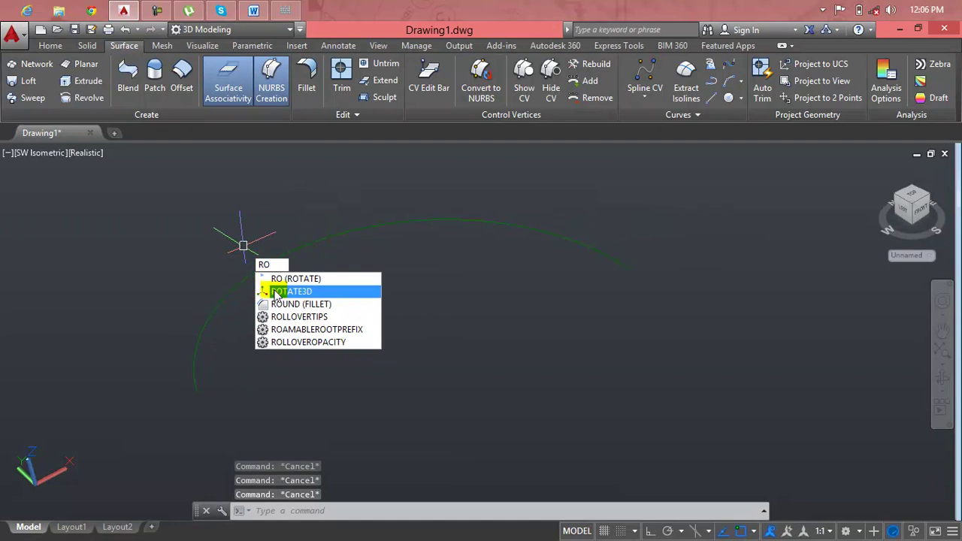
click(265, 292)
click(268, 258)
key(Return)
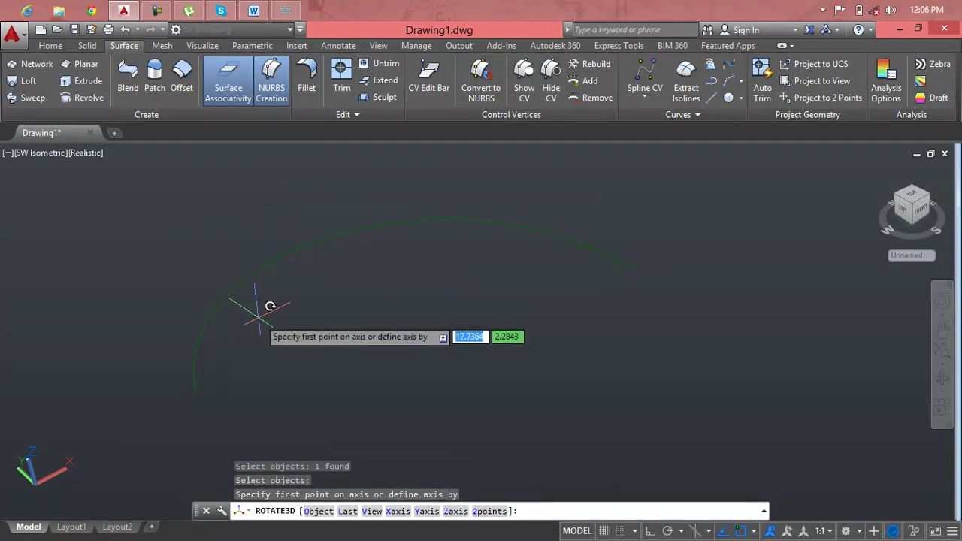
click(252, 347)
click(804, 278)
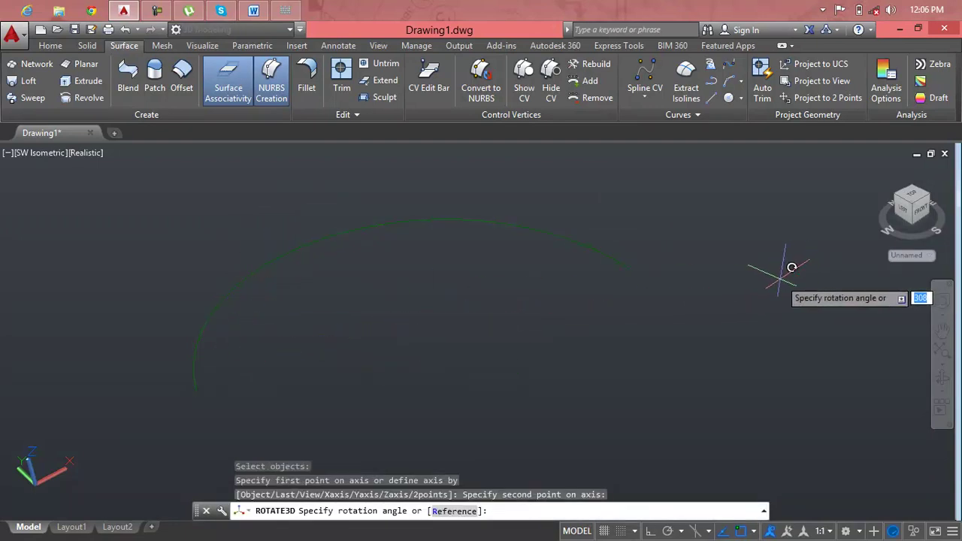
text(90)
key(Return)
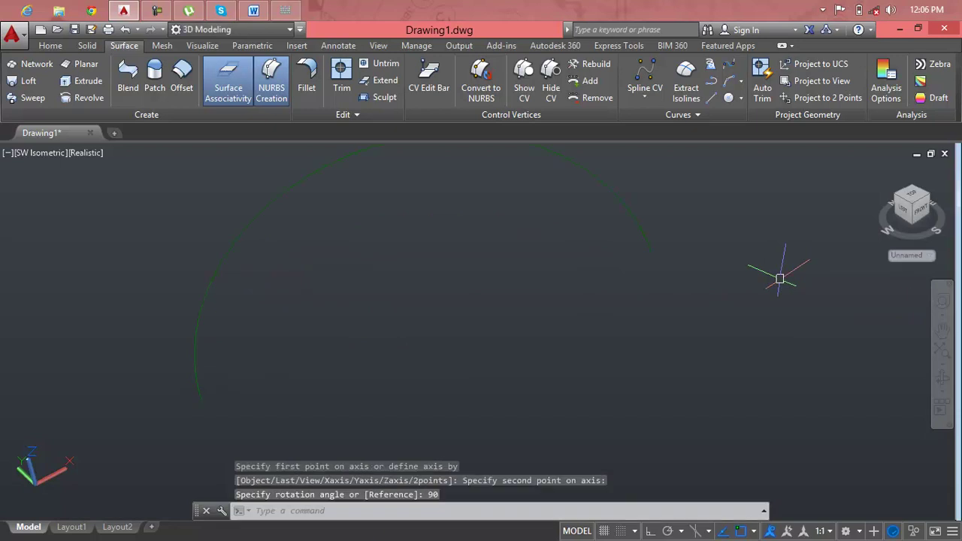
key(Escape)
key(Escape)
key(Escape)
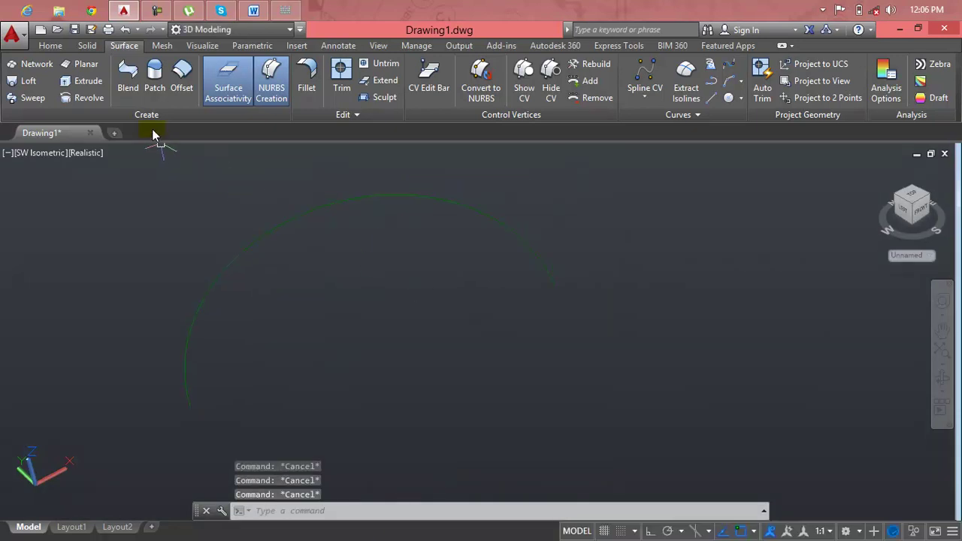
Extrude the upright arc into a curved green surface at the default height.
click(98, 81)
click(260, 238)
key(Return)
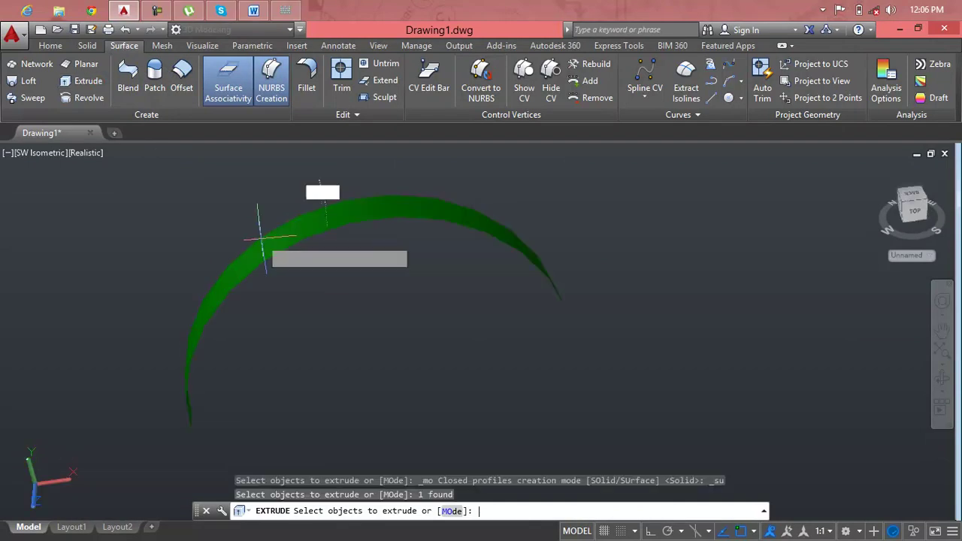
shift+middle_drag(221, 181, 230, 203)
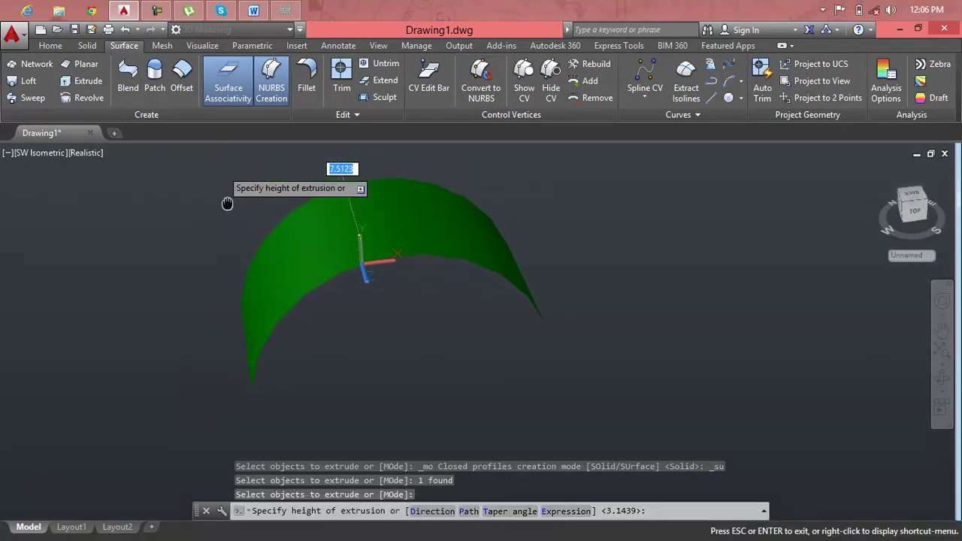
key(Escape)
key(Escape)
key(Escape)
Make colour 222 (magenta) the current colour for new objects.
text(ol)
key(Return)
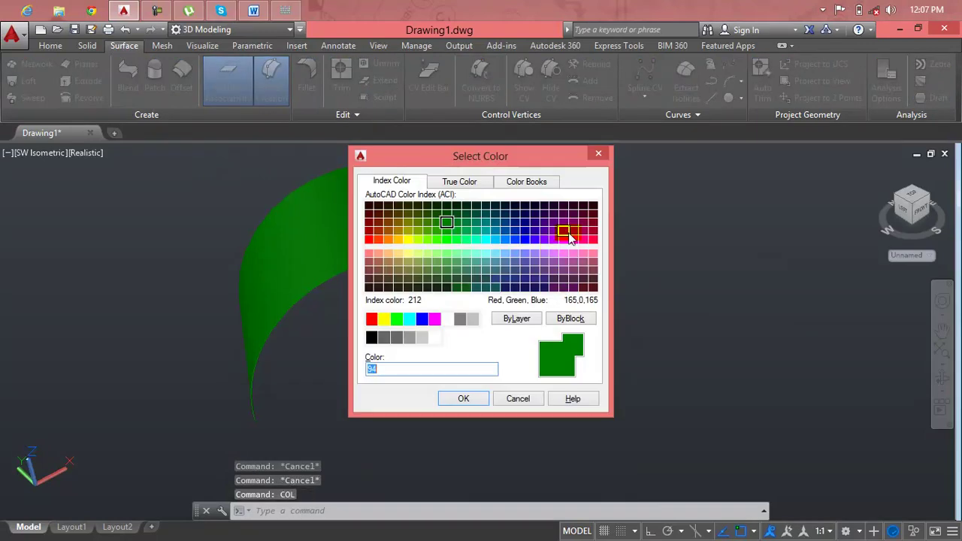
click(580, 235)
click(466, 399)
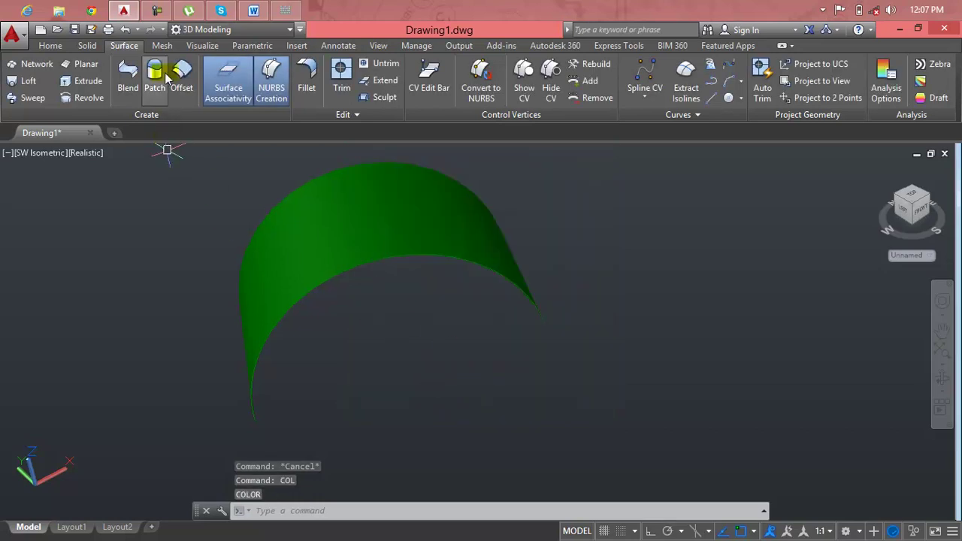
Offset the green curved surface by 5 units to create a parallel sheet.
click(181, 74)
click(382, 243)
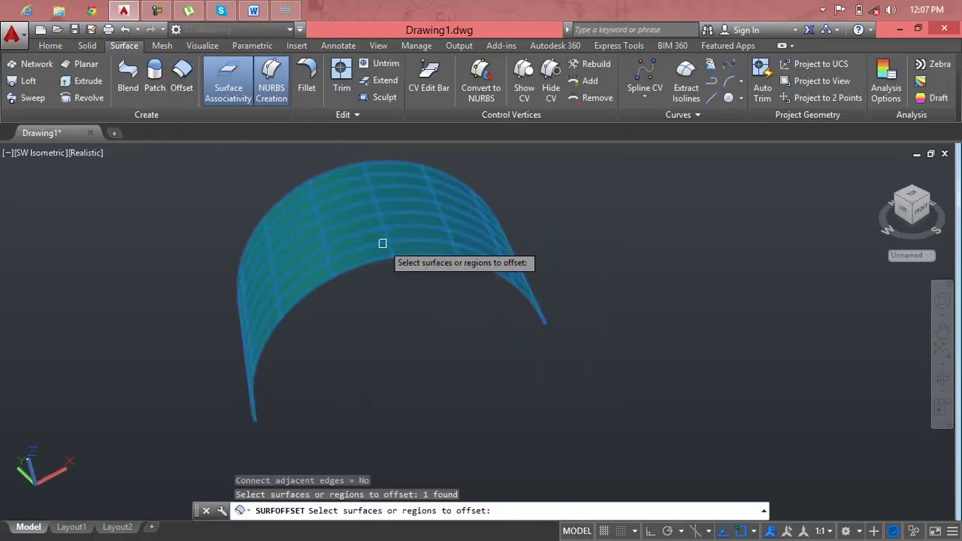
key(Return)
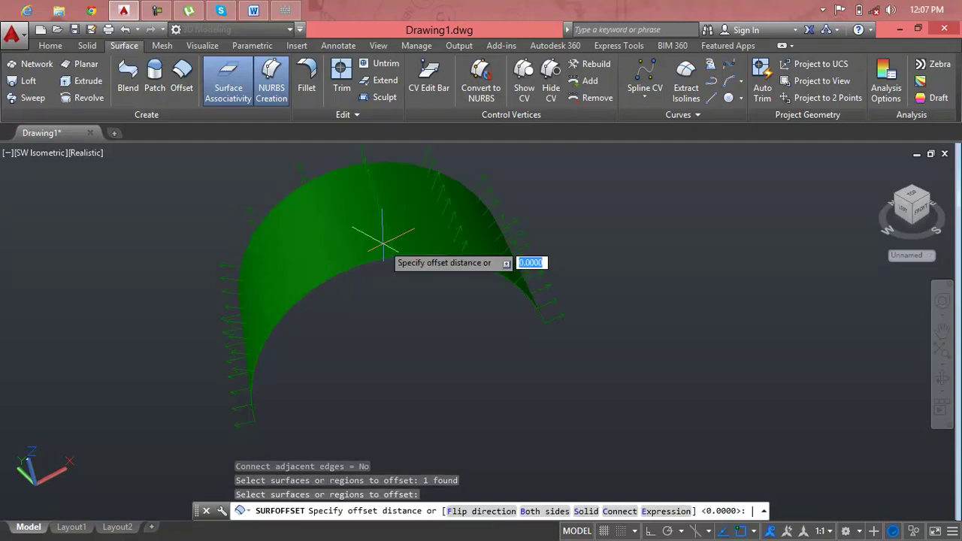
key(Return)
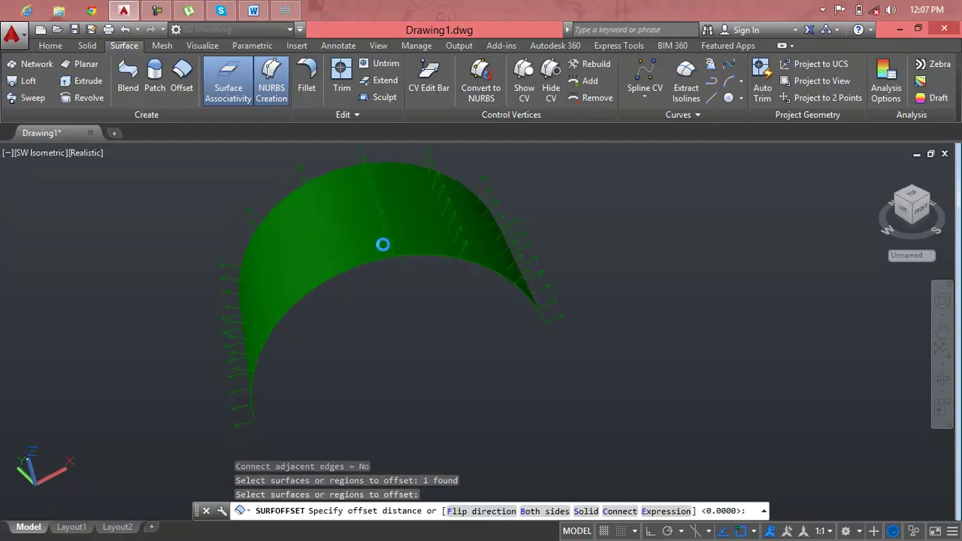
text(5)
middle_drag(382, 243, 342, 298)
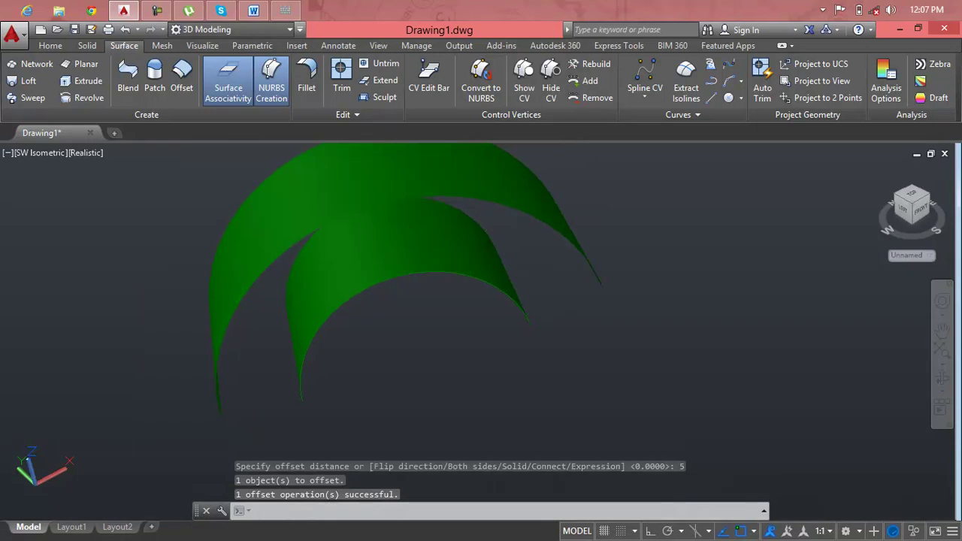
click(399, 327)
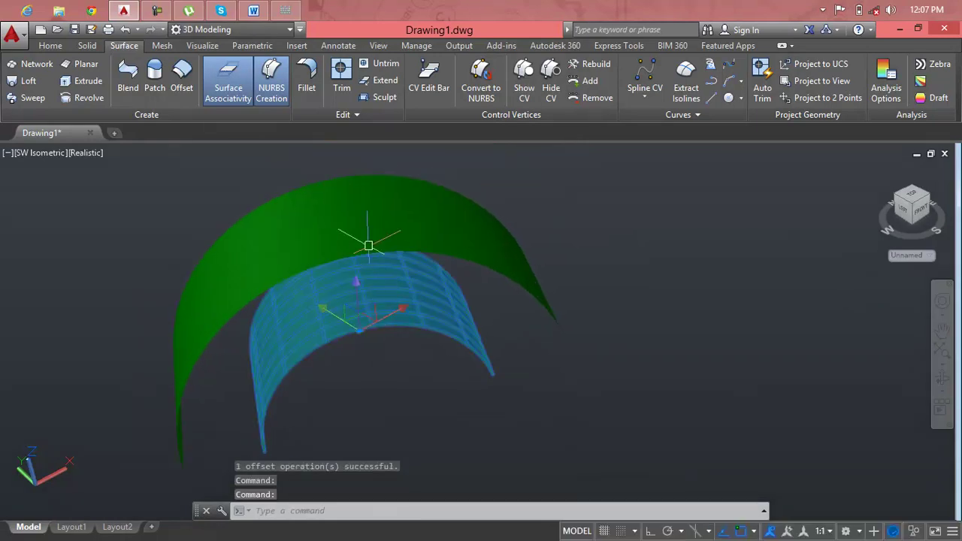
click(368, 241)
click(593, 202)
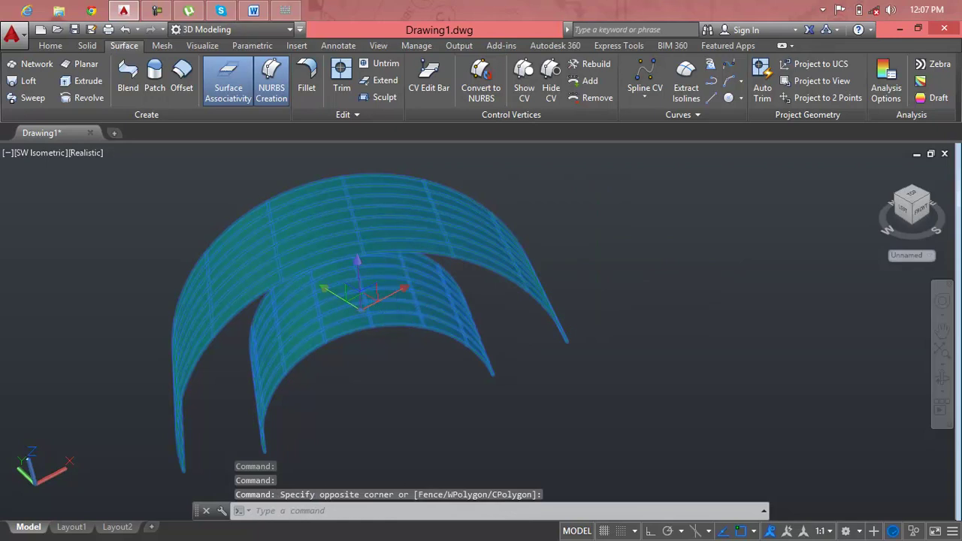
key(Delete)
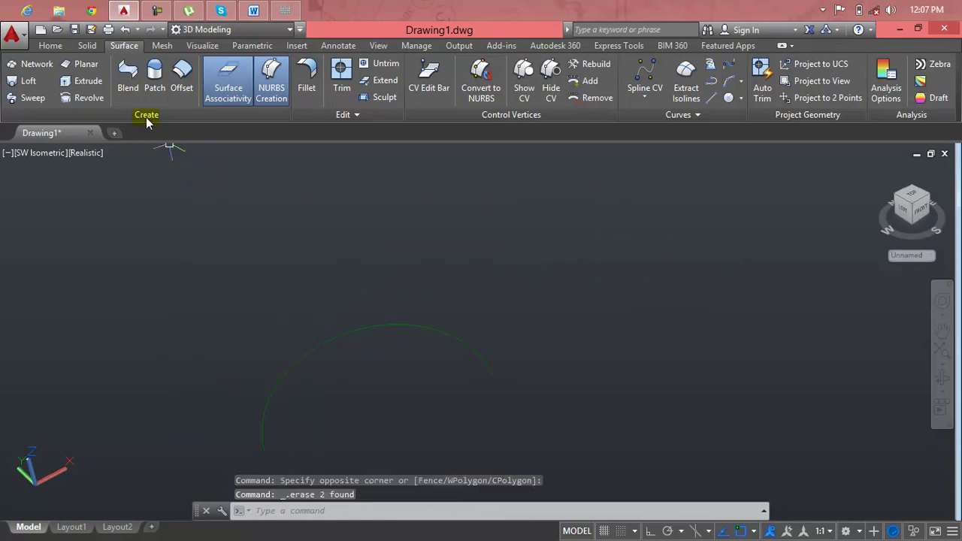
click(522, 297)
click(443, 366)
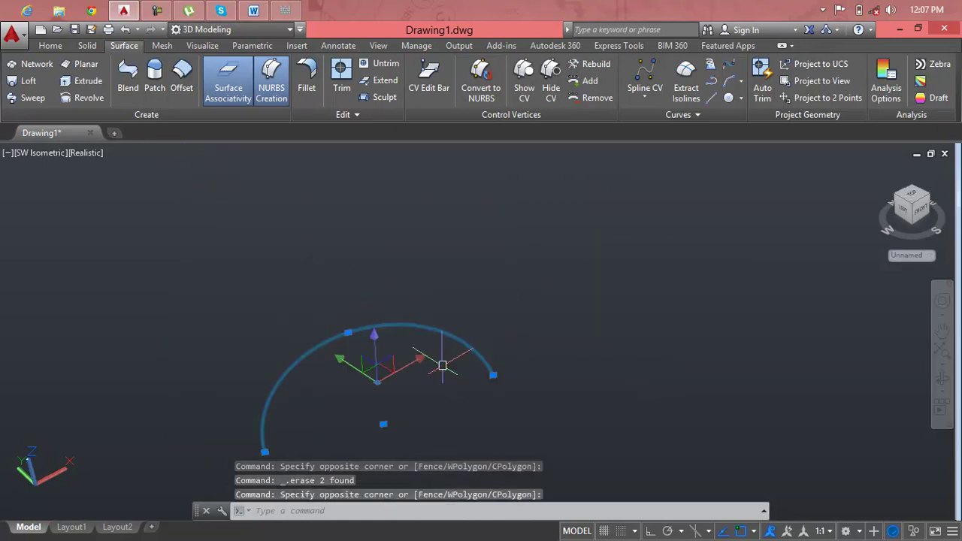
key(Delete)
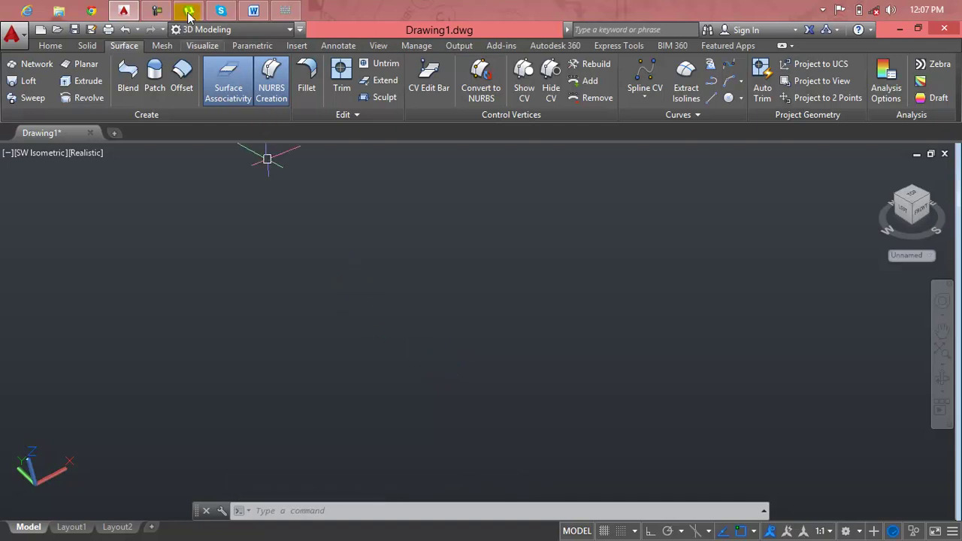
click(156, 10)
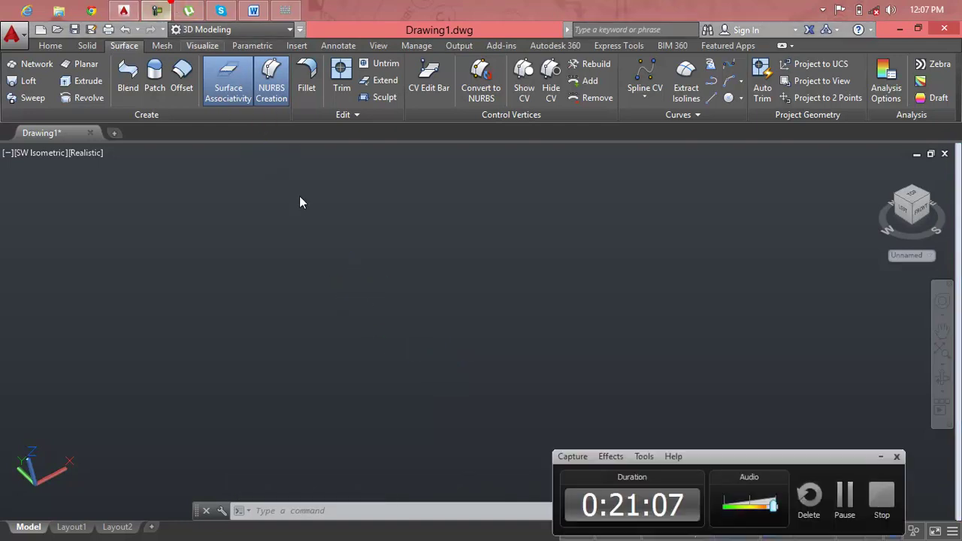
Switch the viewport to the Right preset view and orbit it slightly upward.
click(845, 495)
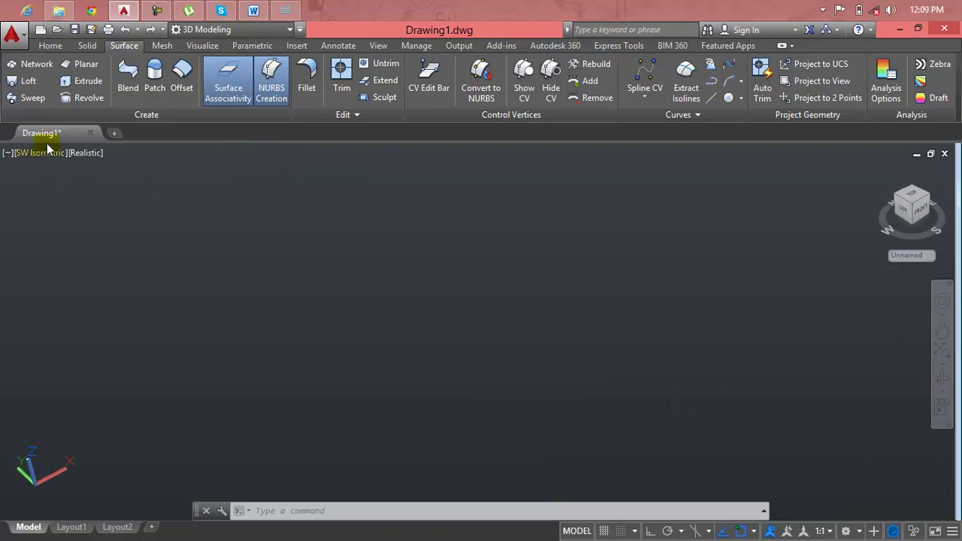
click(45, 154)
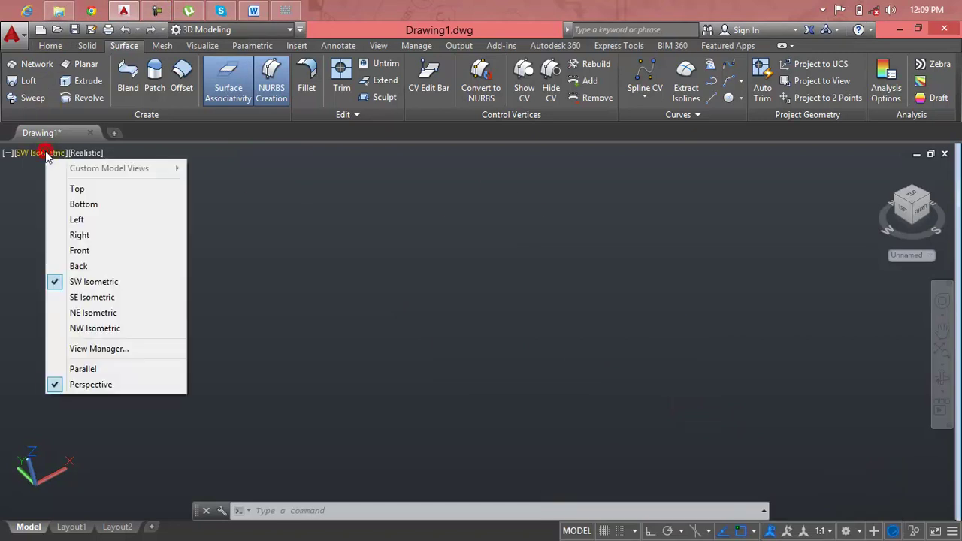
click(66, 232)
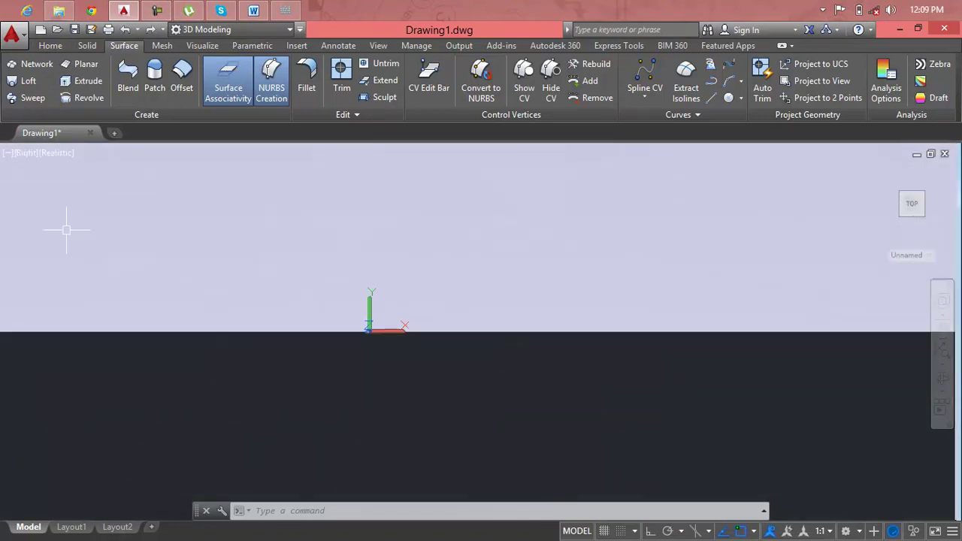
mouse_move(268, 316)
shift+middle_down()
mouse_move(263, 234)
mouse_move(271, 304)
shift+middle_up()
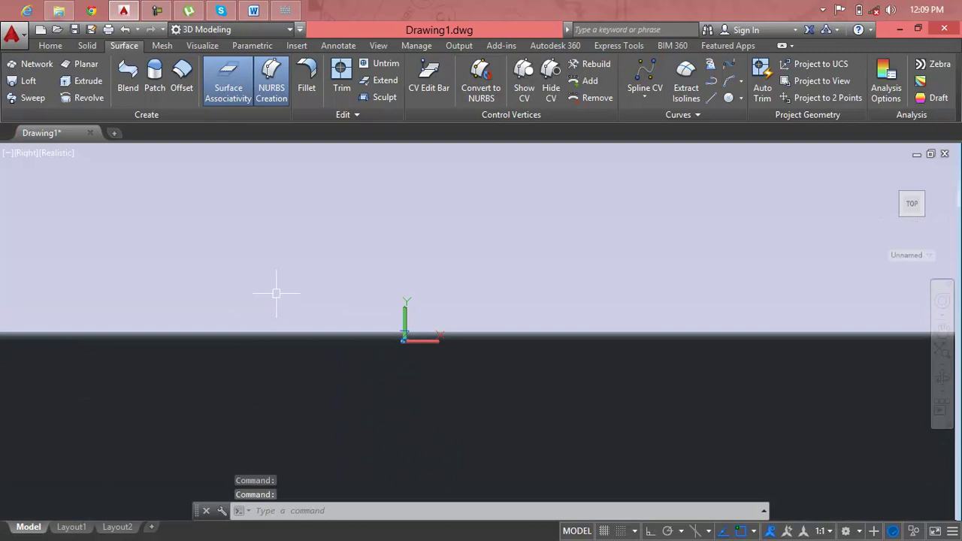
key(Escape)
key(Escape)
key(Escape)
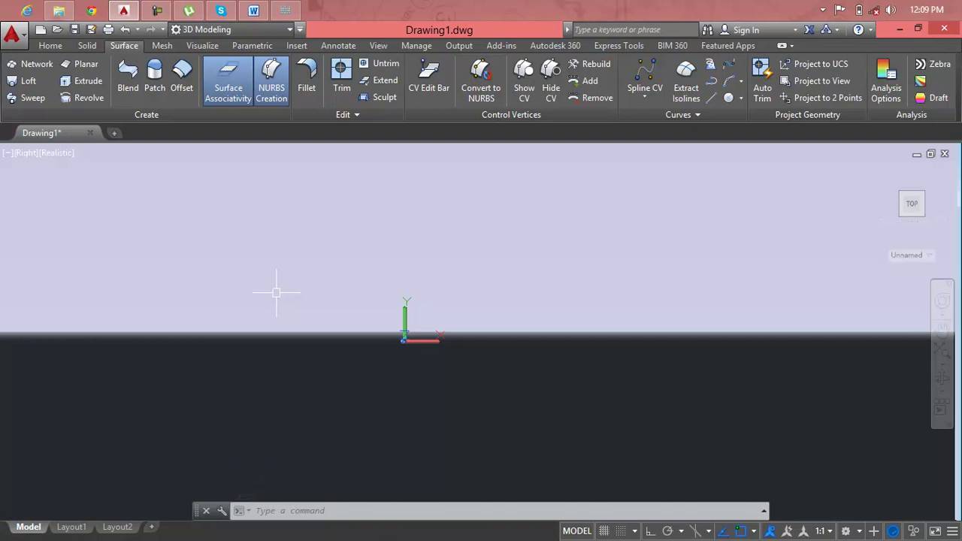
Draw an L-shaped polyline, a vertical then horizontal segment, with Ortho on.
text(pl)
key(Return)
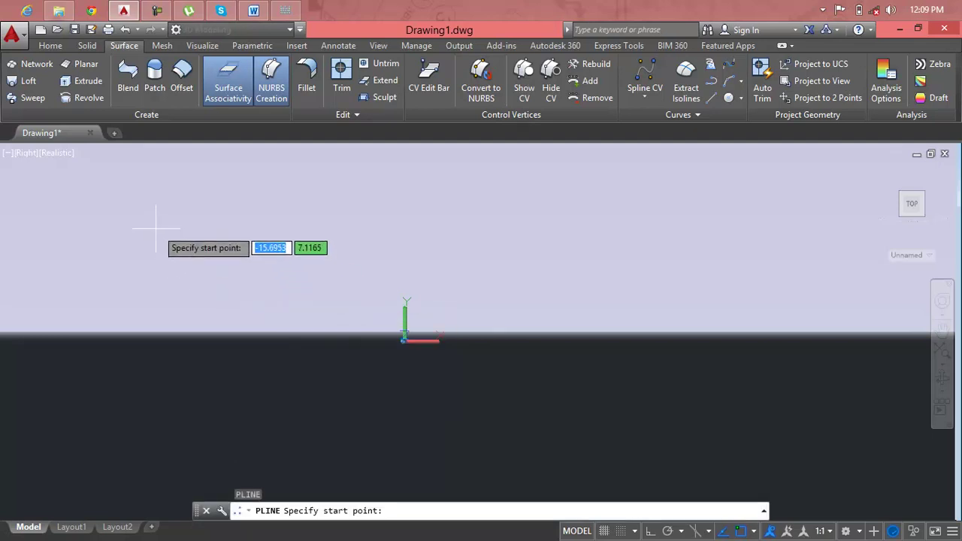
click(139, 218)
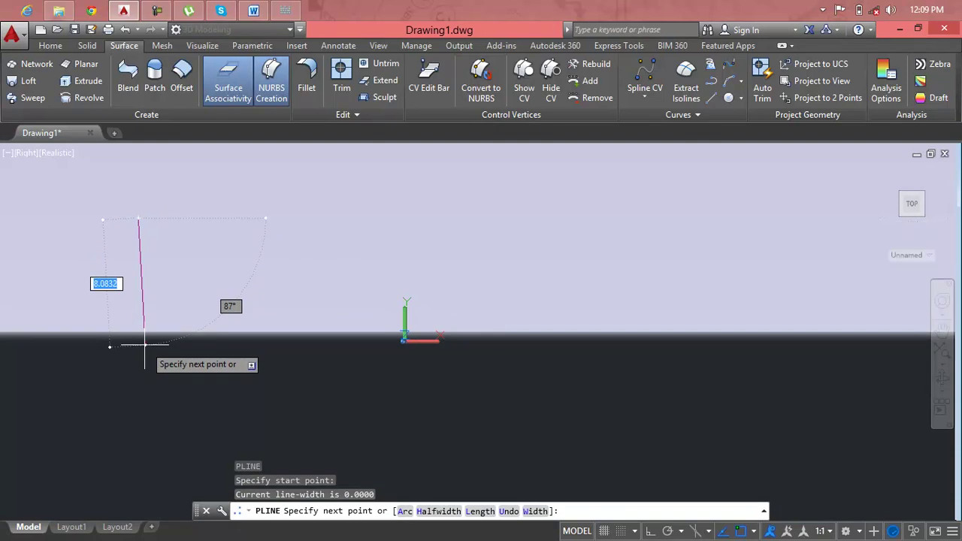
key(F8)
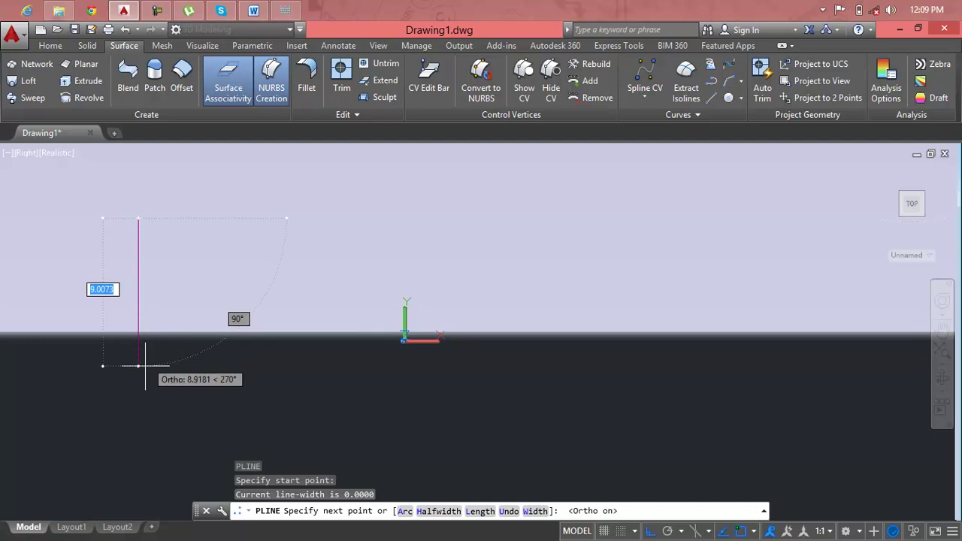
click(143, 346)
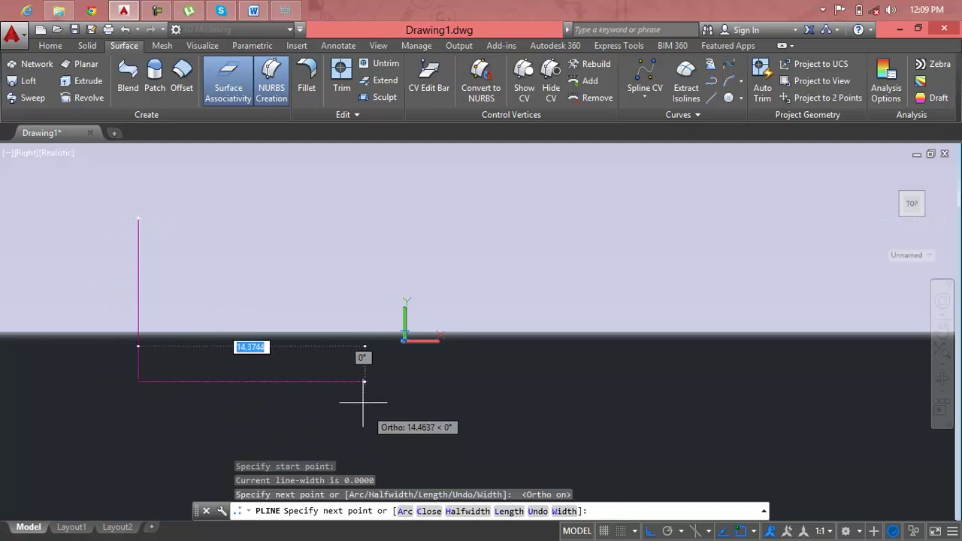
click(352, 382)
key(Return)
scroll(508, 388, down, 1)
middle_drag(429, 339, 444, 411)
key(Escape)
Draw an open S-shaped spline through four points to the right of the L profile.
scroll(445, 412, down, 1)
key(Escape)
key(Escape)
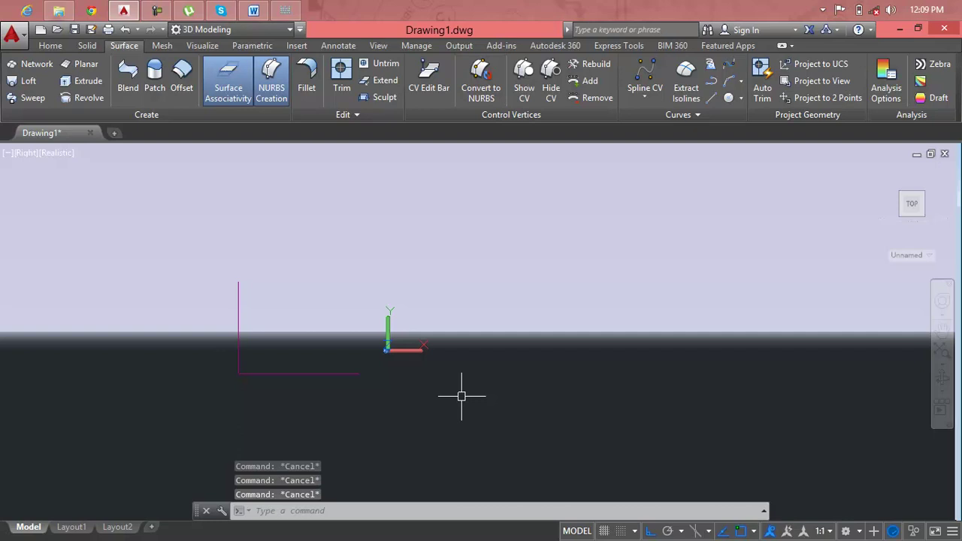
text(Spl)
key(Return)
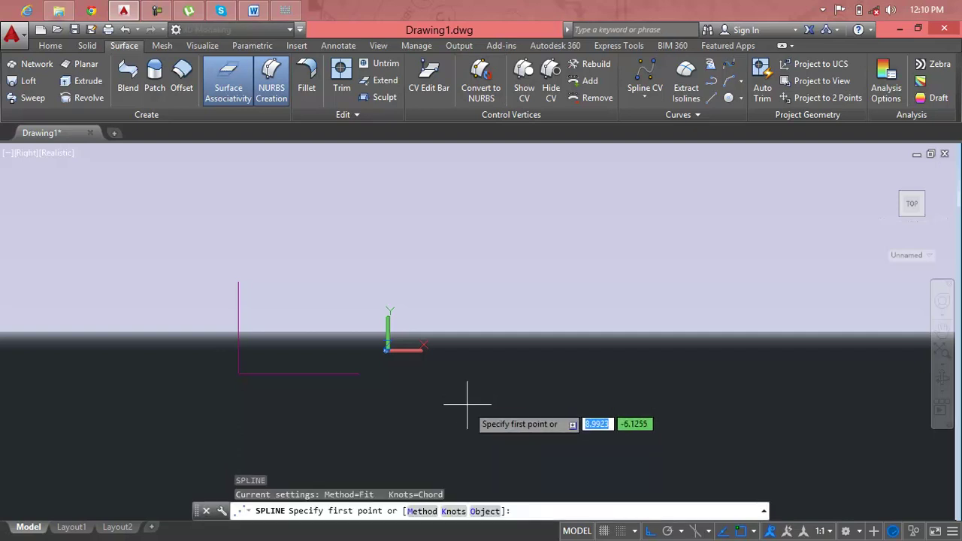
click(467, 388)
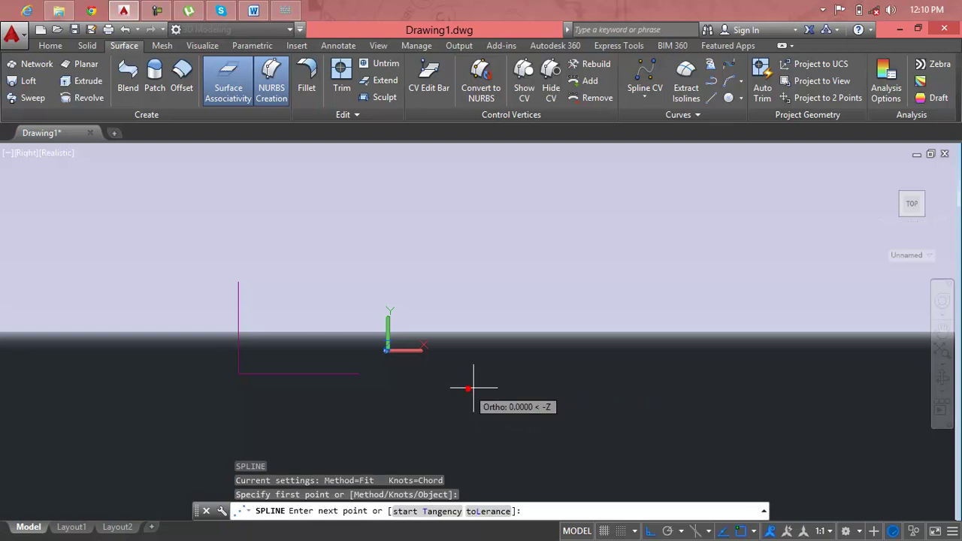
click(536, 388)
click(577, 463)
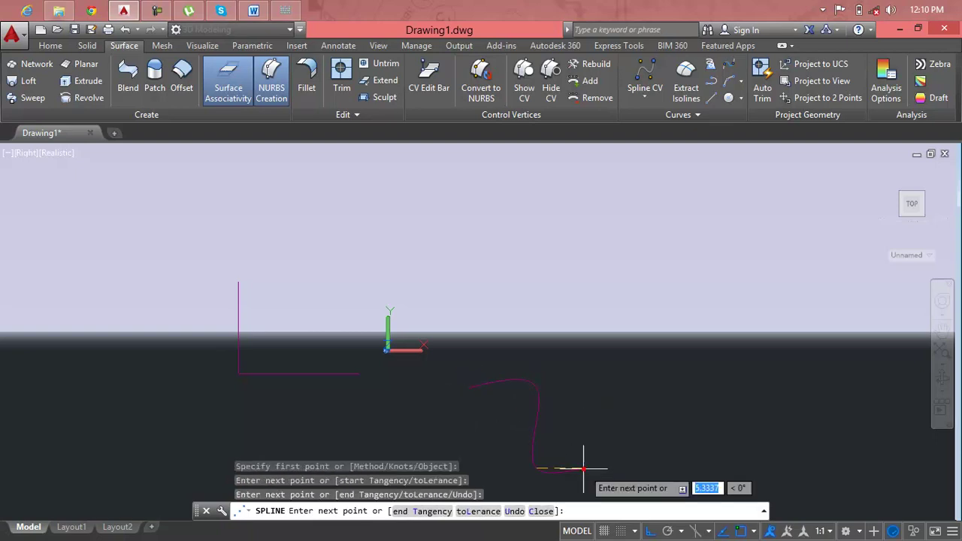
click(641, 473)
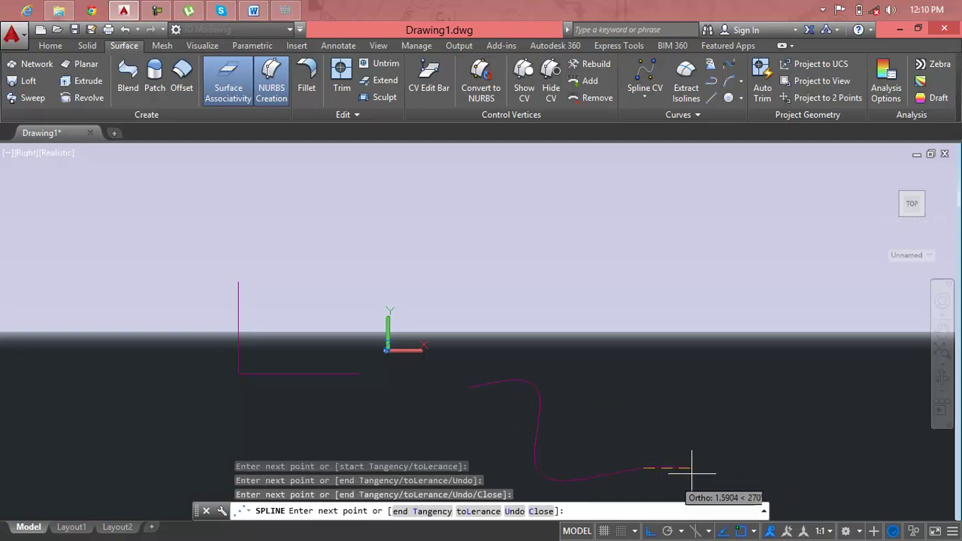
key(Return)
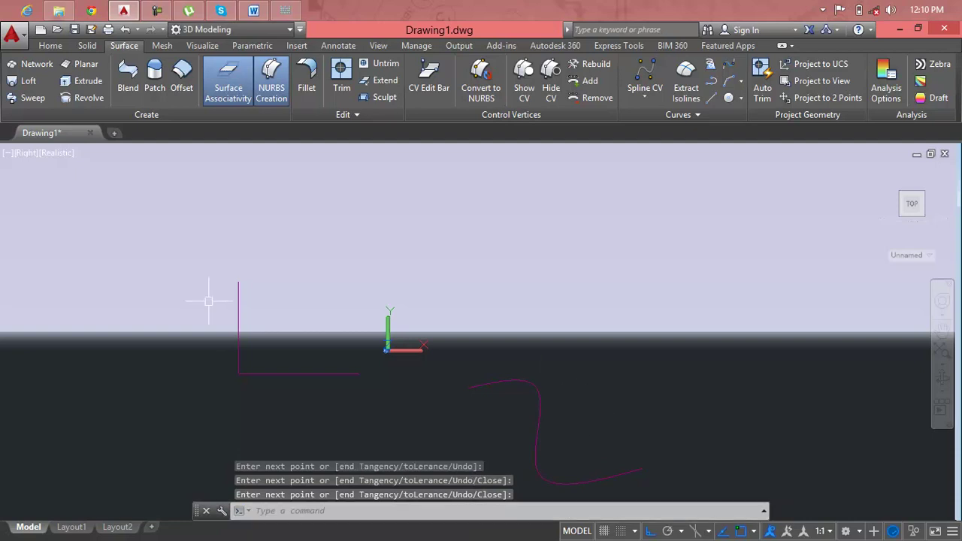
mouse_move(902, 178)
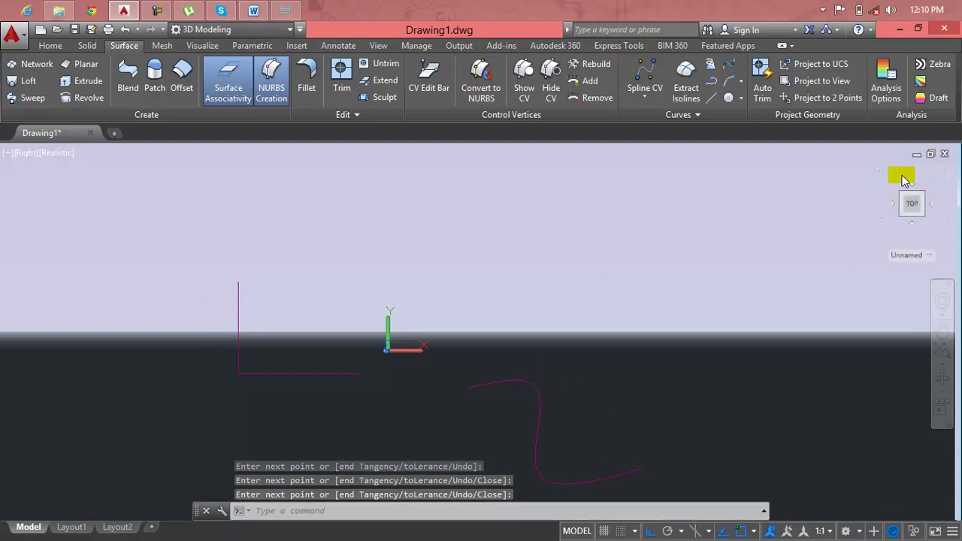
Switch between the top and home isometric views and zoom to fit both curves.
click(880, 172)
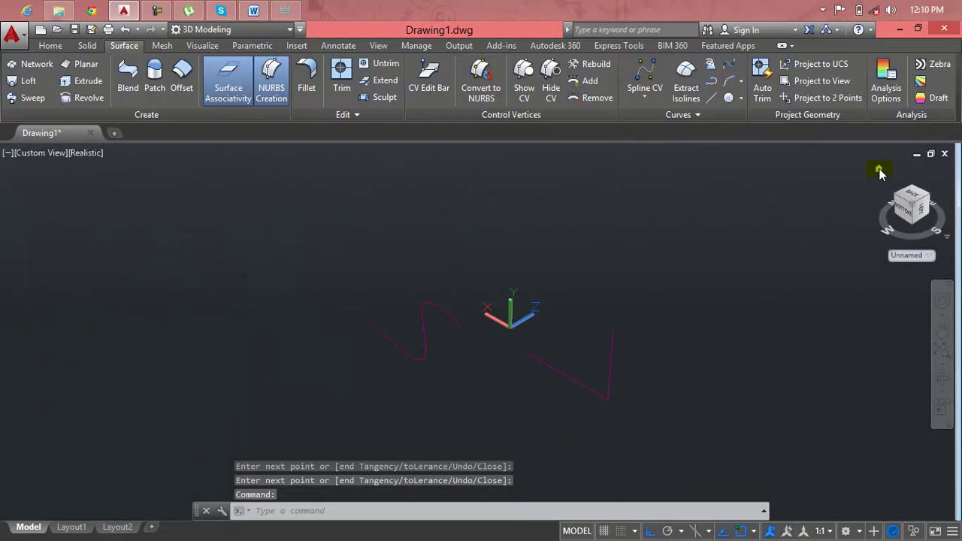
click(28, 158)
click(34, 189)
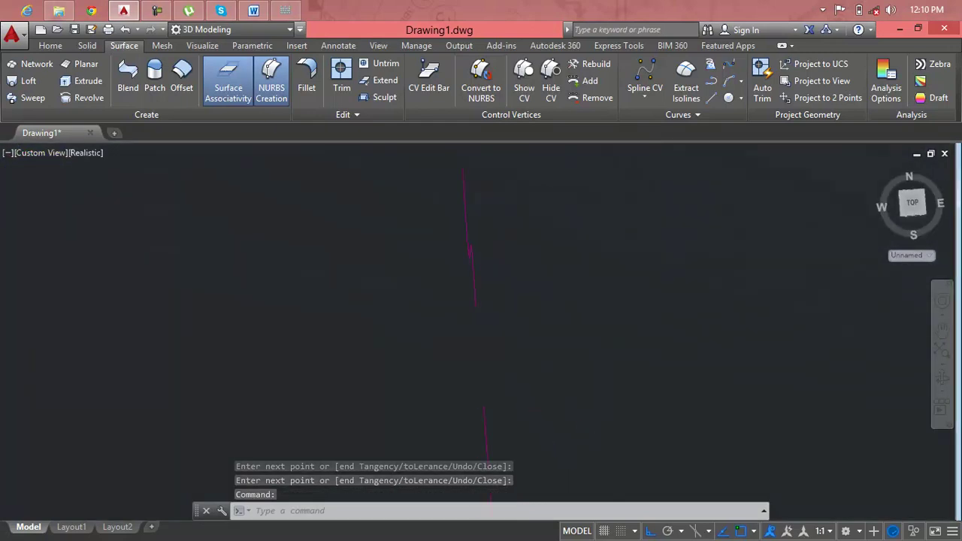
mouse_move(883, 187)
click(880, 172)
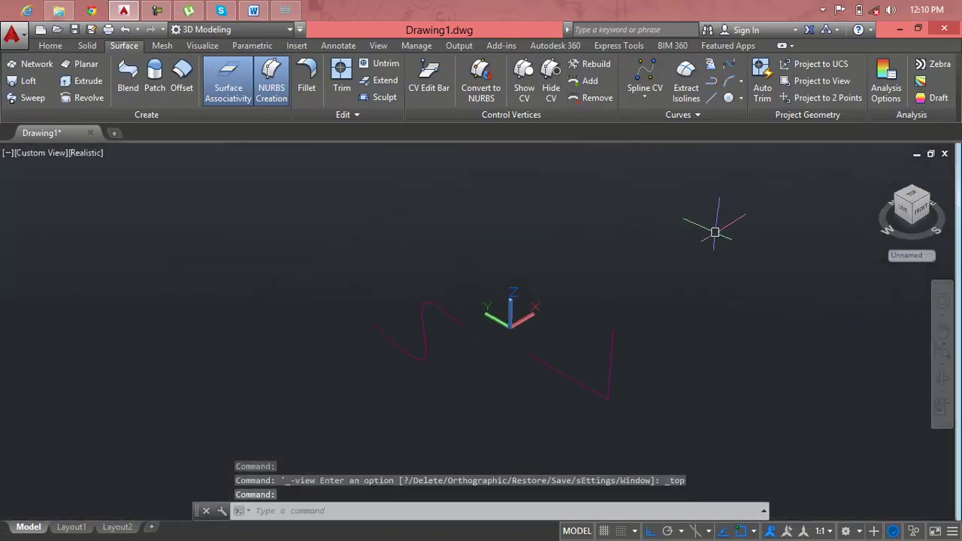
middle_click(489, 285)
middle_click(489, 284)
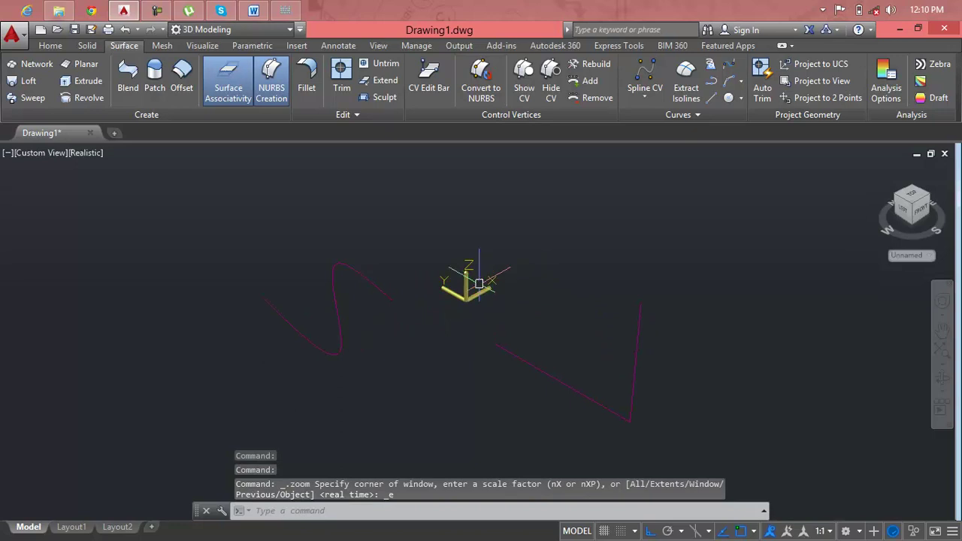
click(38, 154)
click(43, 187)
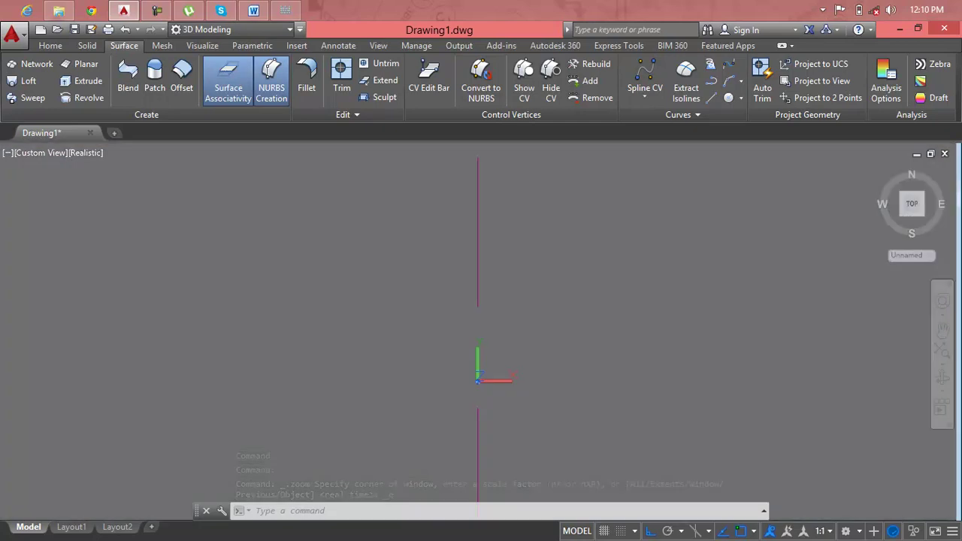
mouse_move(912, 203)
click(880, 173)
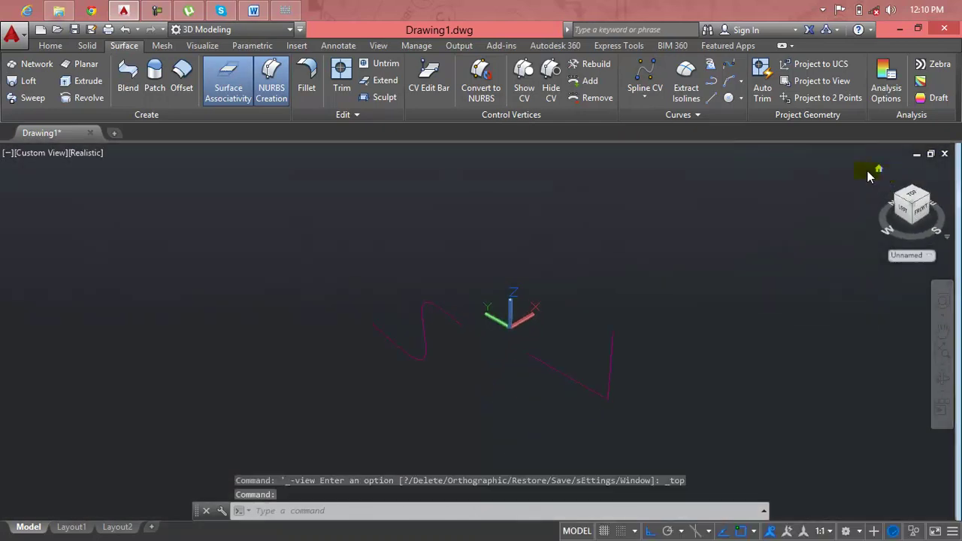
key(Escape)
key(Escape)
key(Escape)
Turn off Display at UCS origin point, then orbit the curves to a side-on angle.
text(c)
key(Return)
click(418, 251)
click(469, 387)
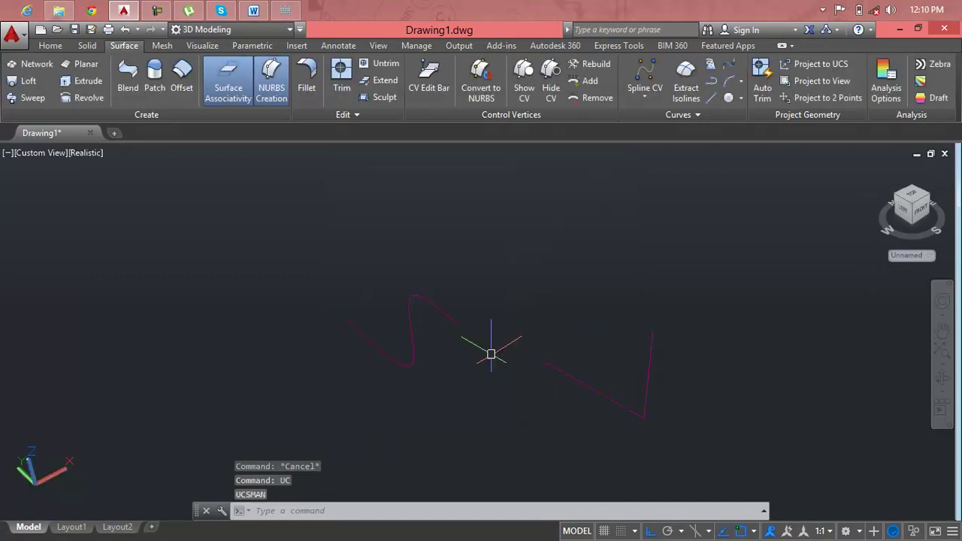
middle_drag(491, 350, 467, 300)
key(Escape)
key(Escape)
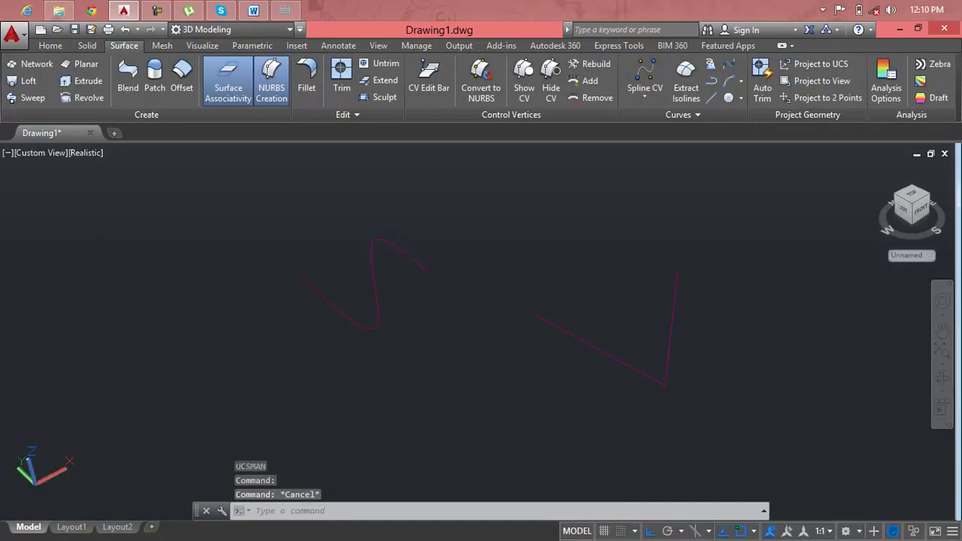
mouse_move(464, 306)
shift+middle_down()
mouse_move(602, 299)
mouse_move(533, 296)
shift+middle_up()
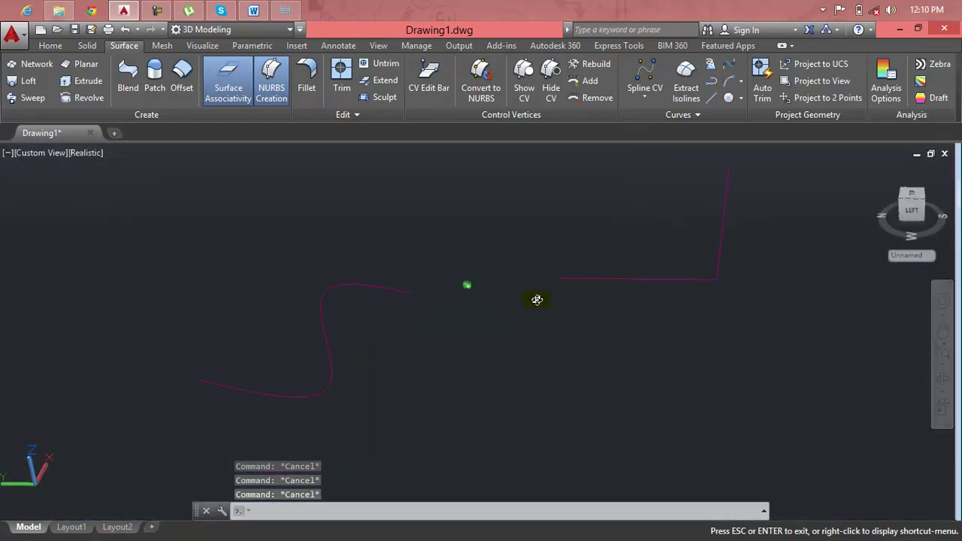
key(Escape)
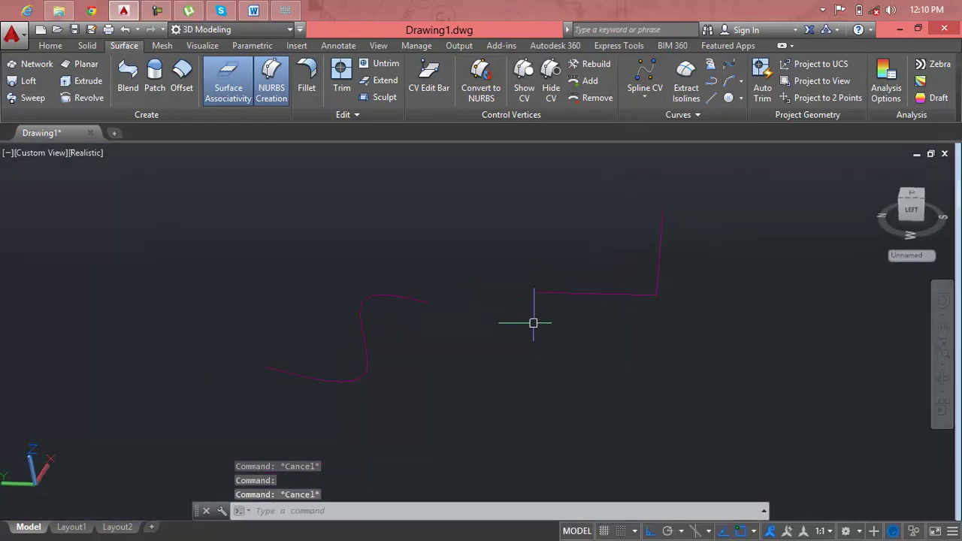
key(Escape)
Select both profile curves for EXTRUDE with a crossing window, then cancel the extrusion with Esc.
text(xt)
click(85, 81)
click(707, 211)
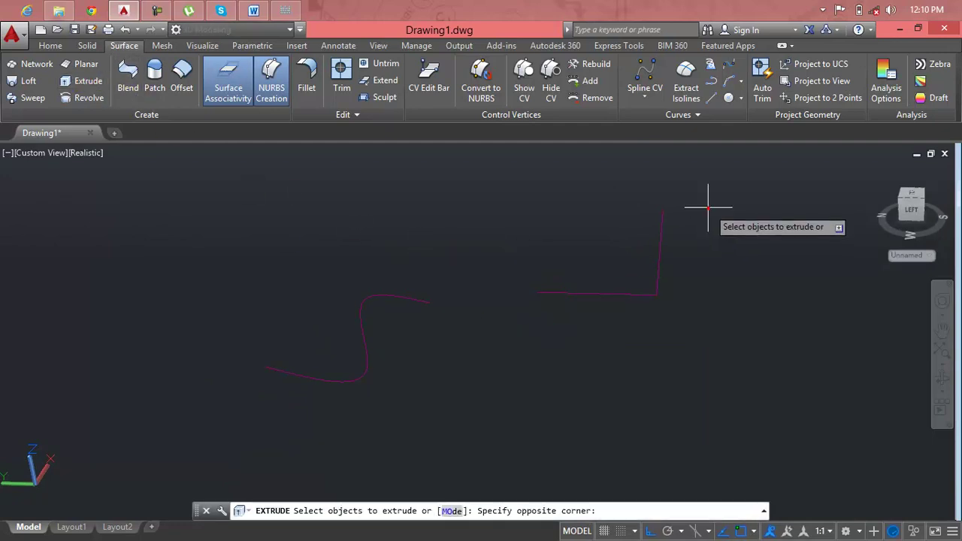
click(220, 457)
right_click(236, 431)
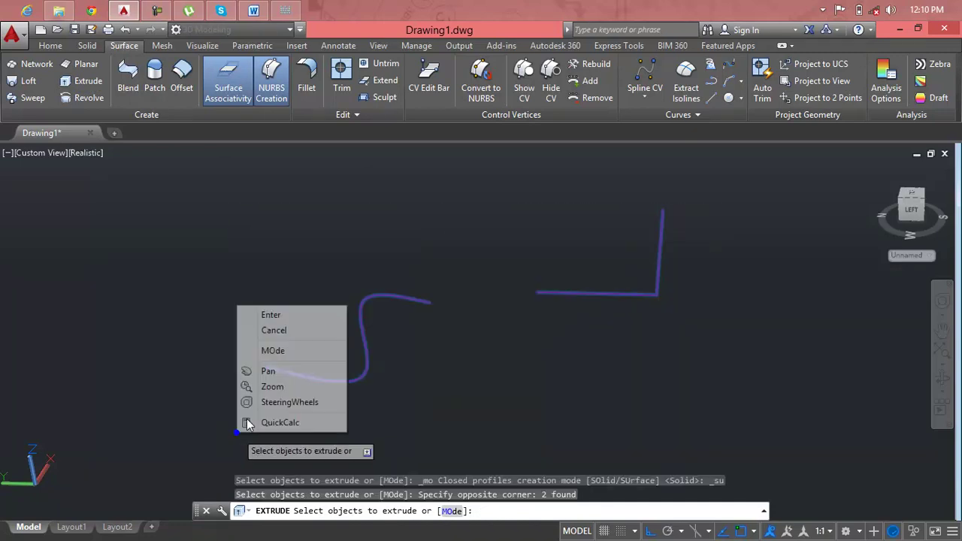
click(301, 316)
click(301, 314)
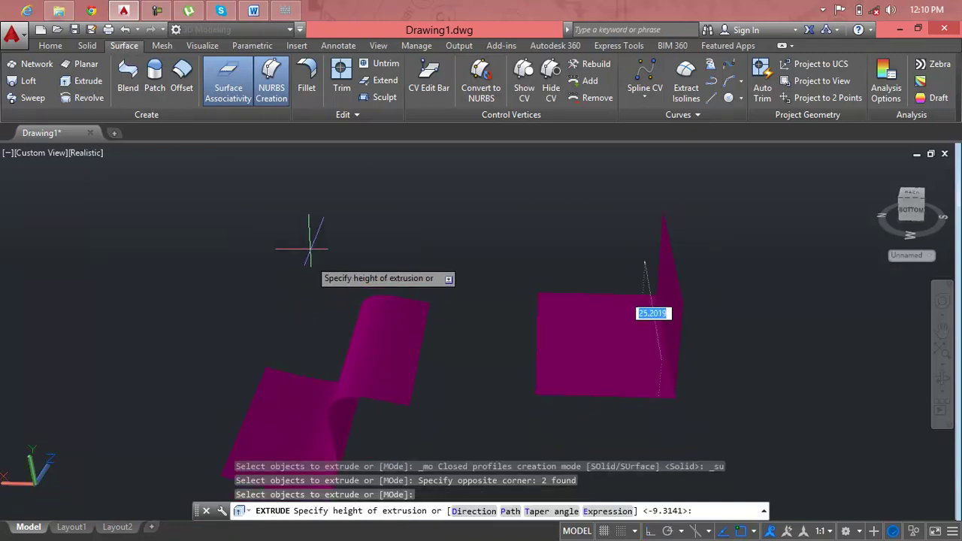
middle_drag(316, 195, 317, 169)
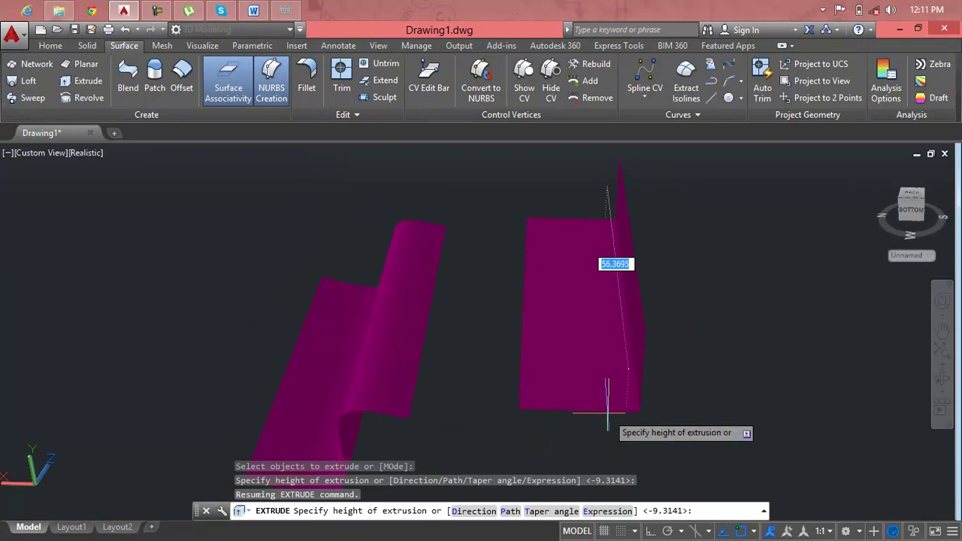
click(570, 307)
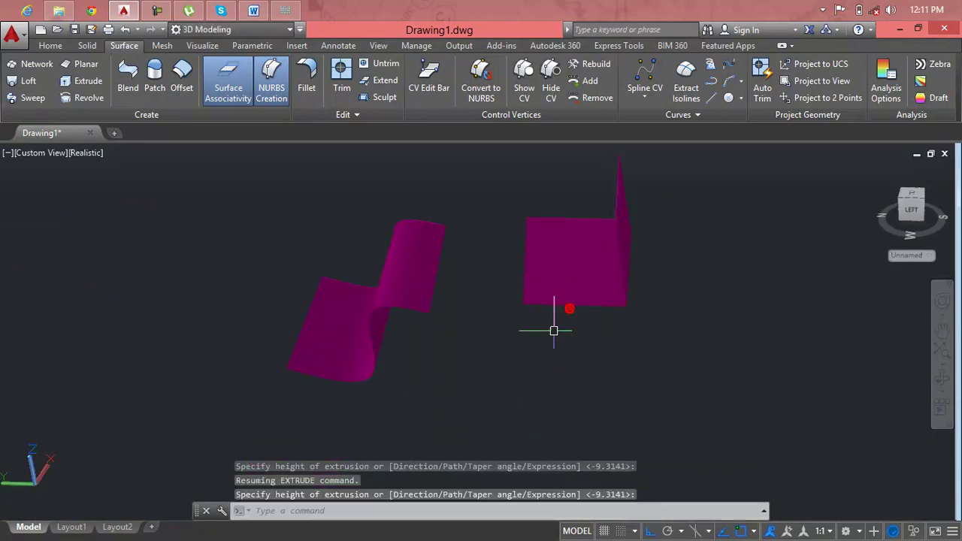
middle_drag(520, 350, 488, 315)
key(Escape)
key(Escape)
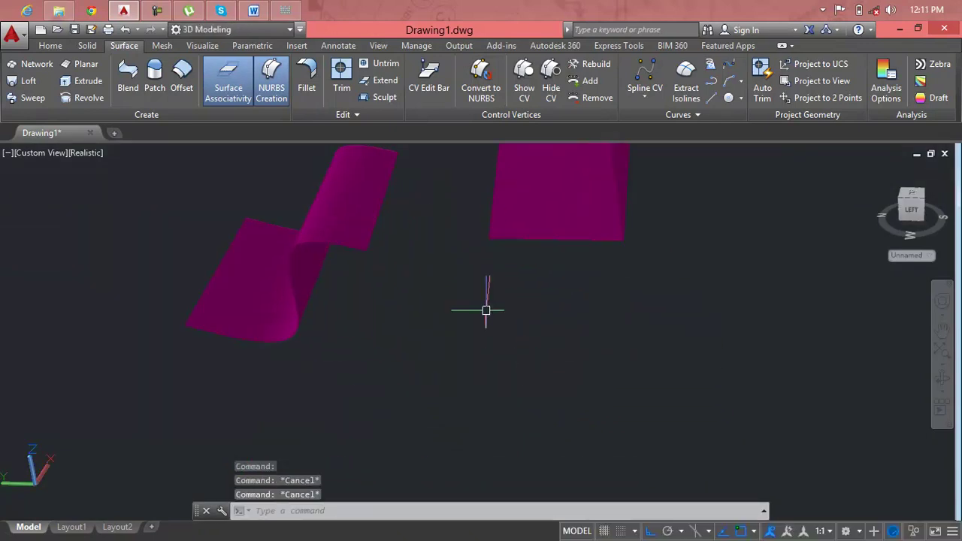
Choose index colour 179, dark blue, in Select Color as the current colour.
text(Col)
key(Return)
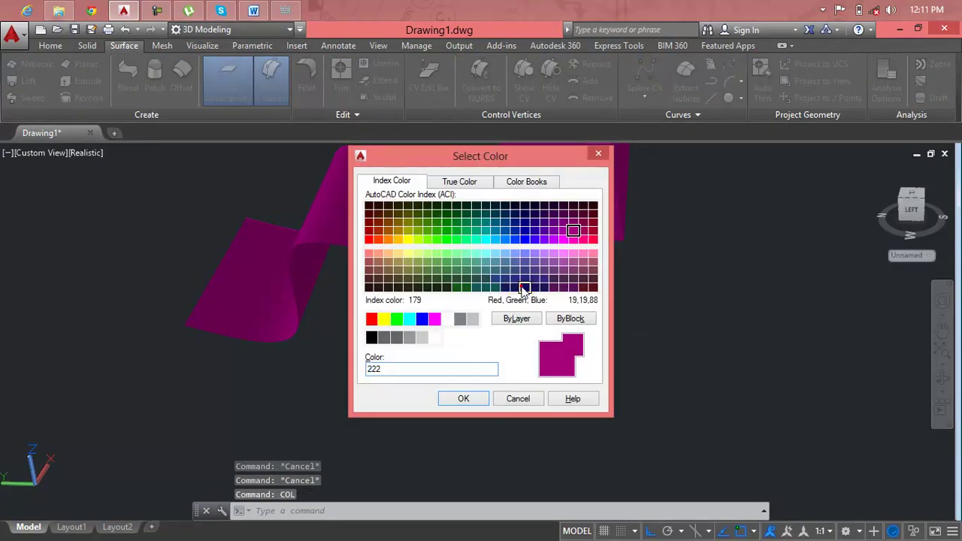
click(525, 286)
click(465, 399)
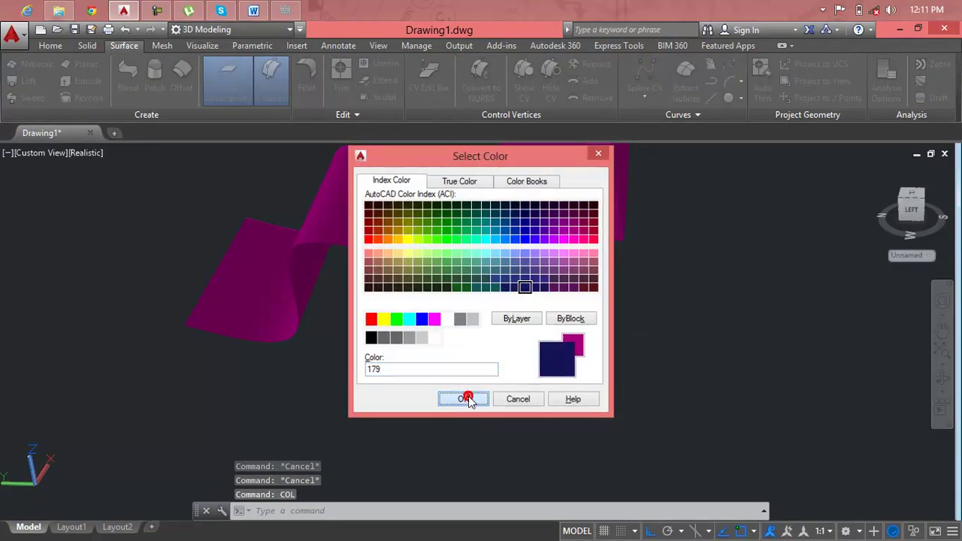
middle_drag(465, 343, 499, 368)
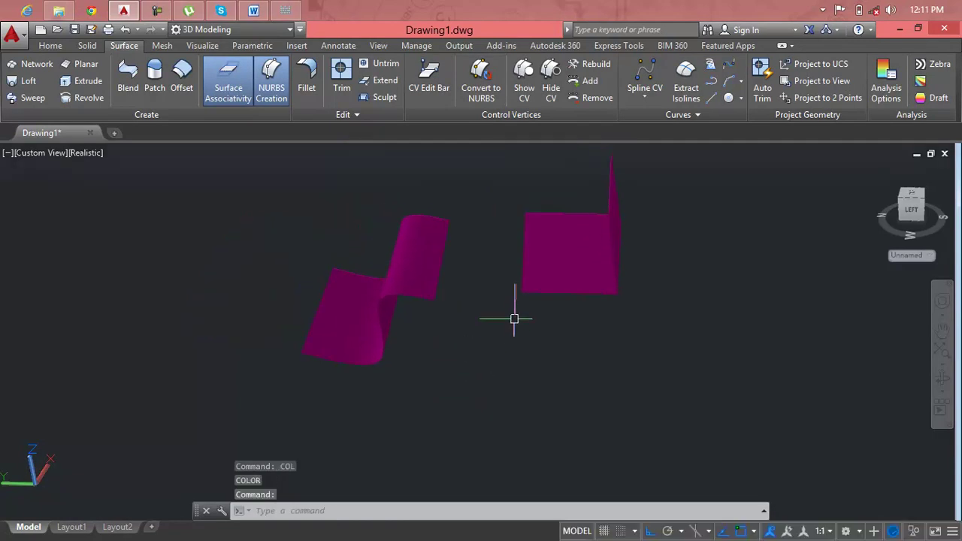
click(138, 87)
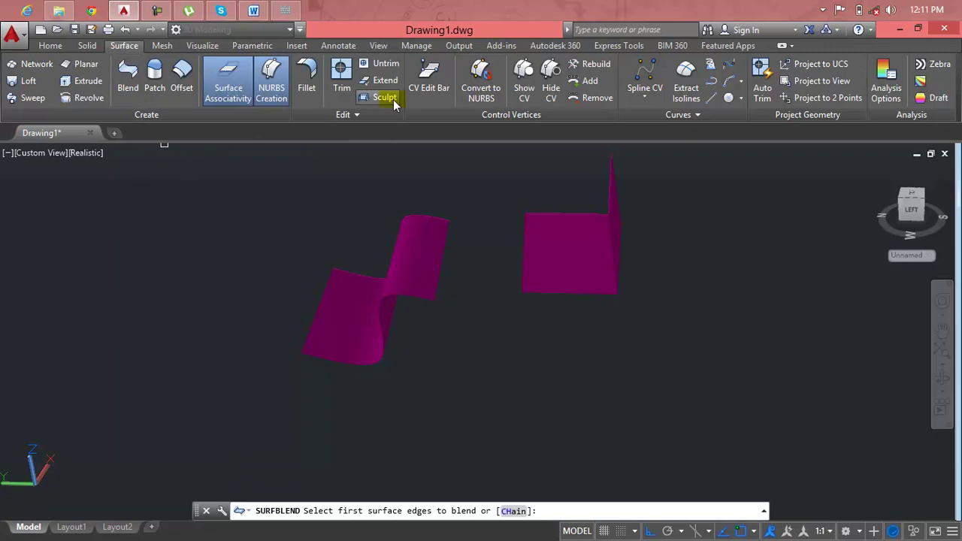
click(523, 249)
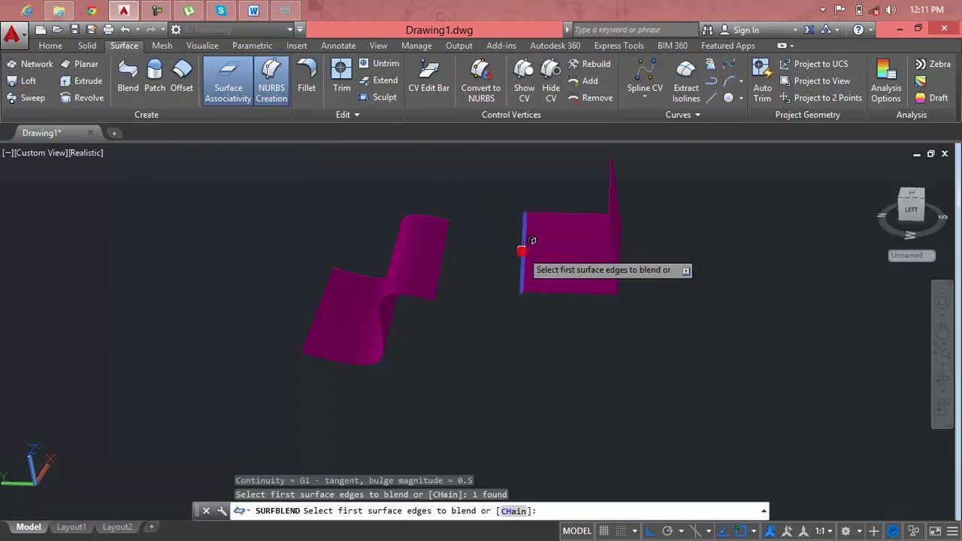
click(441, 261)
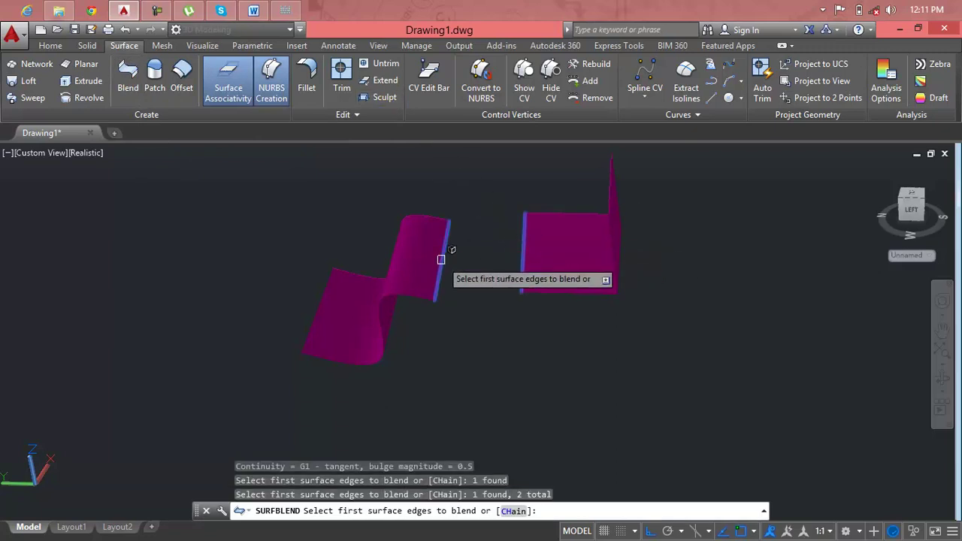
key(Return)
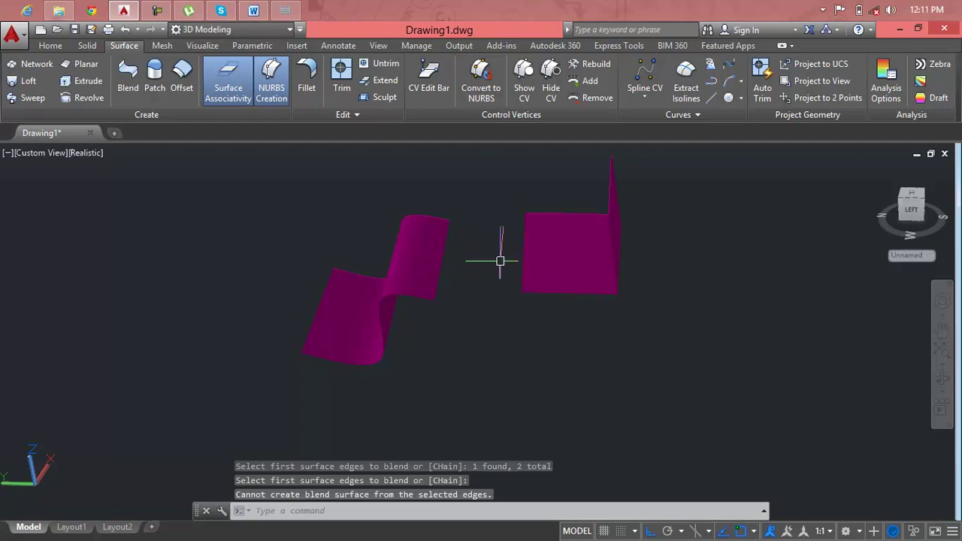
key(Escape)
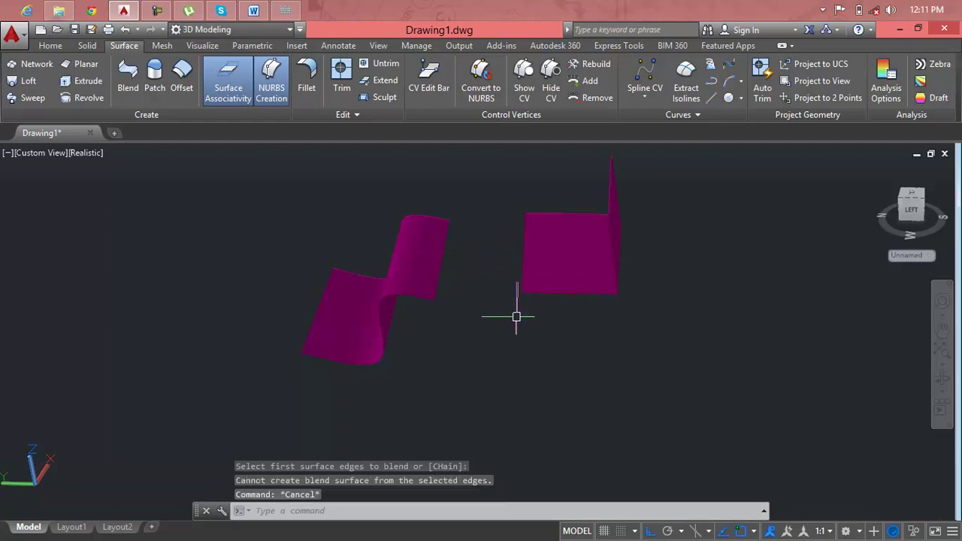
shift+middle_drag(502, 345, 521, 327)
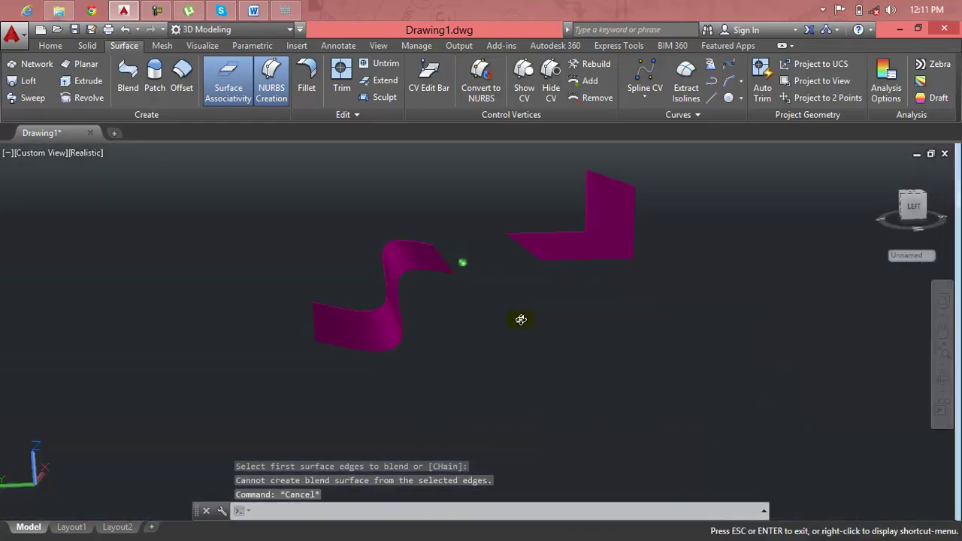
key(Escape)
key(Escape)
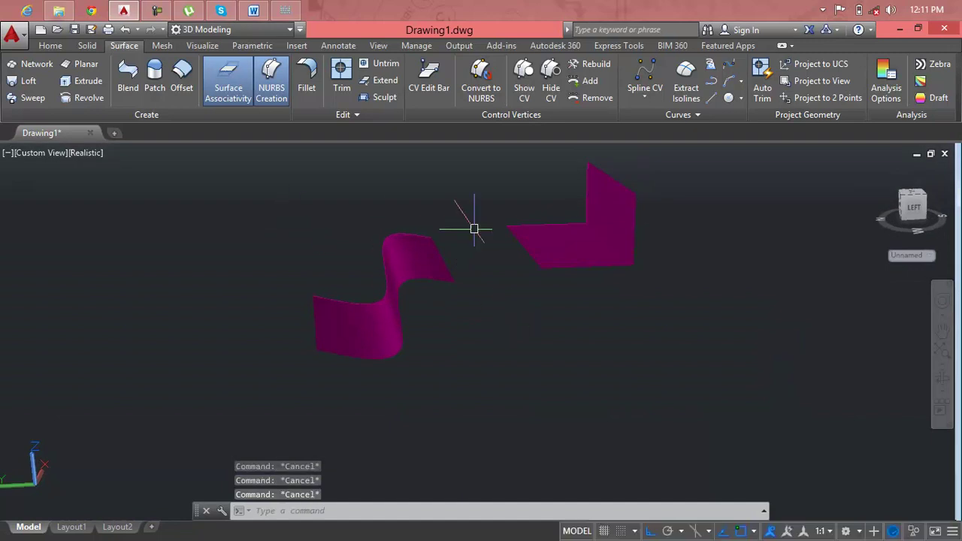
click(128, 83)
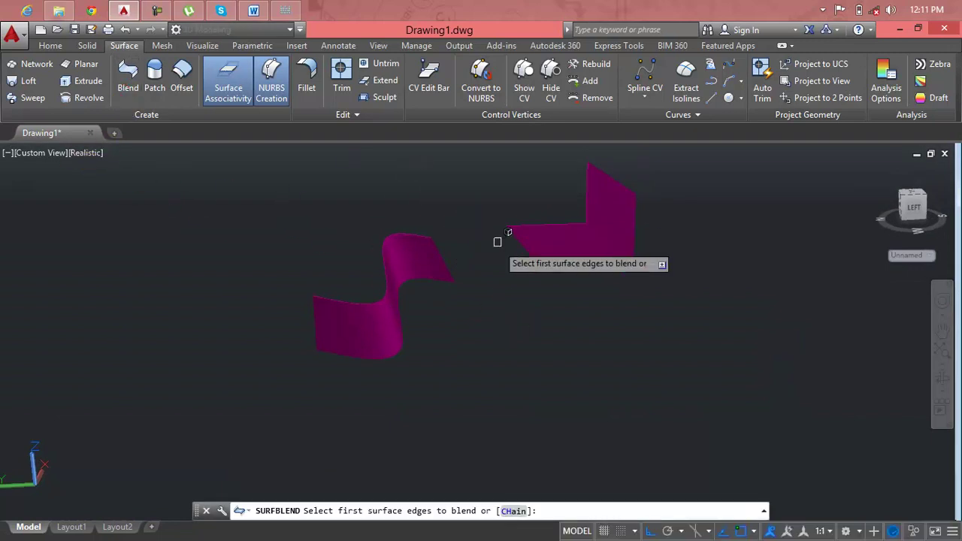
click(531, 258)
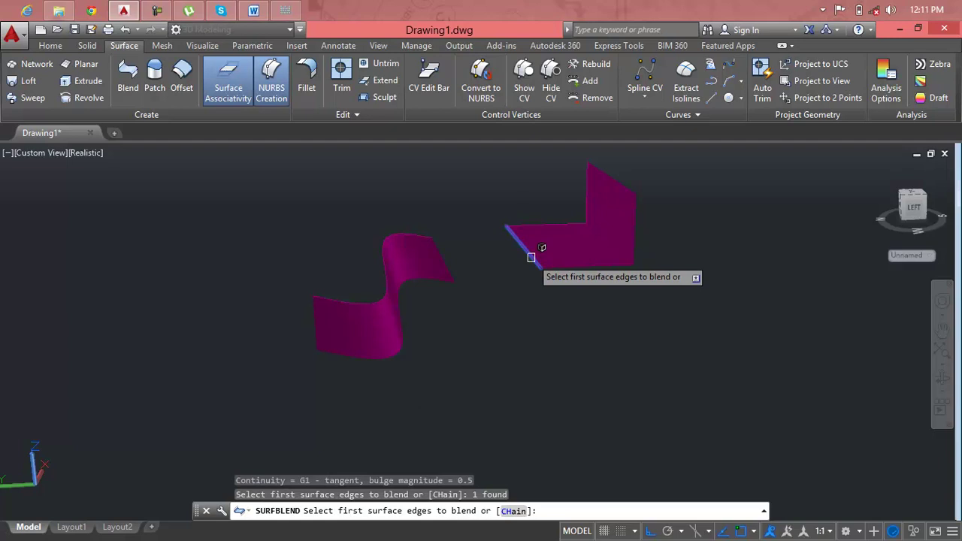
key(Return)
click(448, 274)
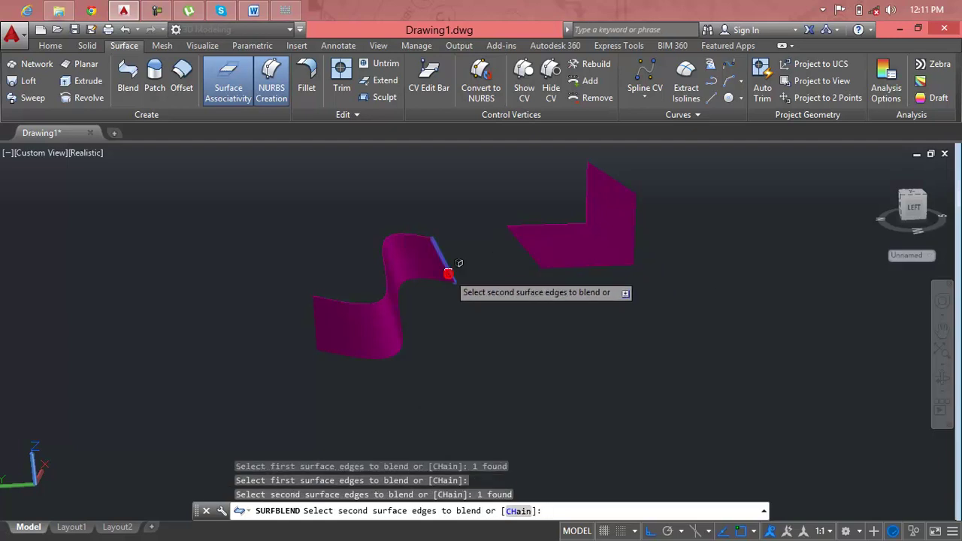
key(Return)
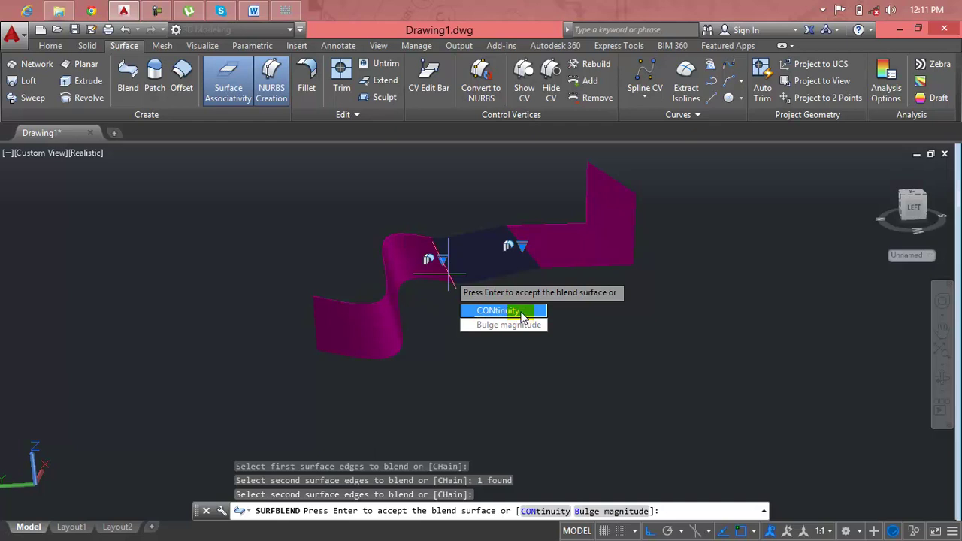
click(523, 316)
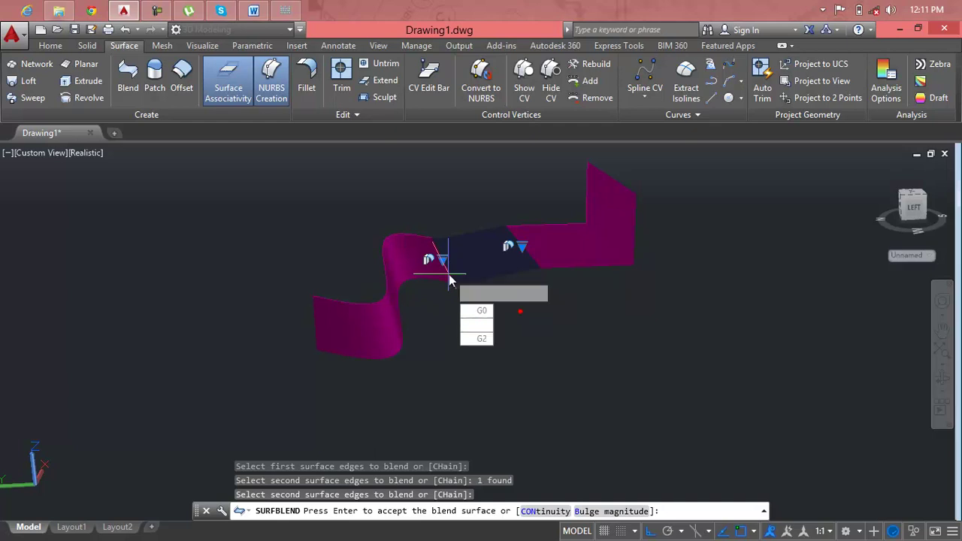
click(472, 315)
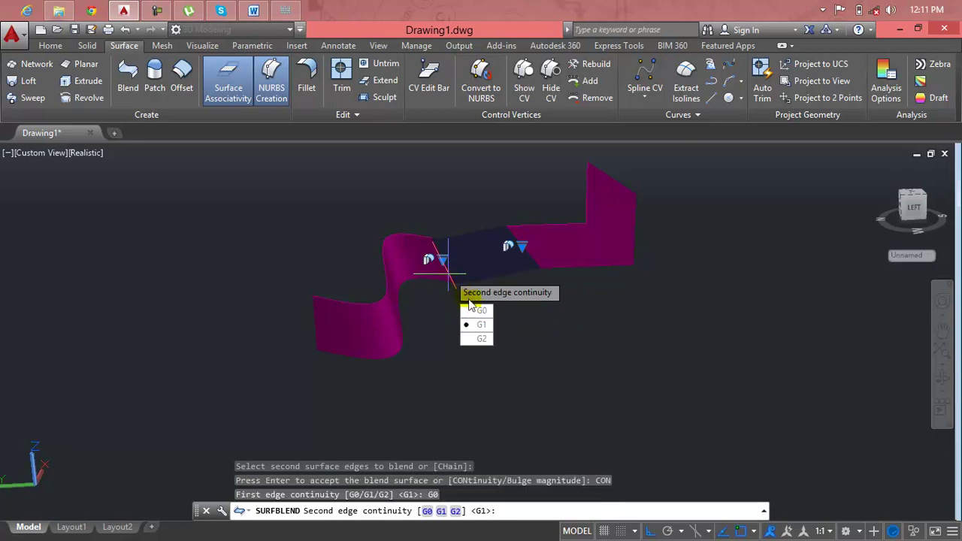
click(471, 304)
key(Return)
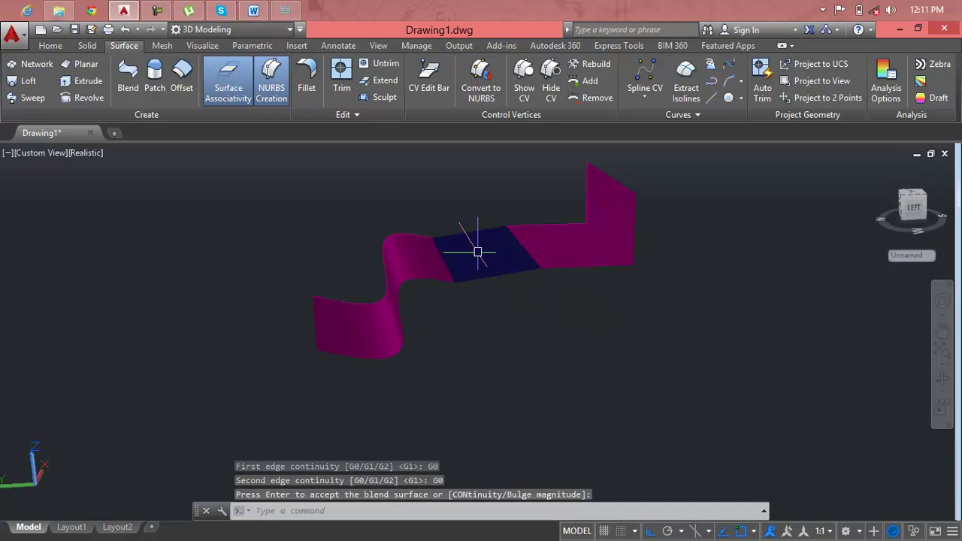
scroll(478, 252, up, 3)
scroll(478, 253, down, 3)
key(Return)
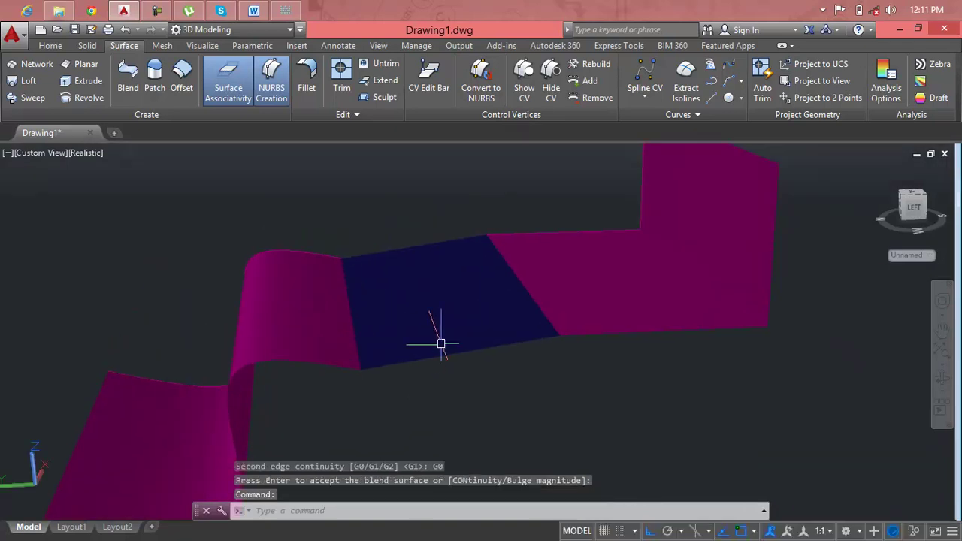
click(442, 343)
key(Delete)
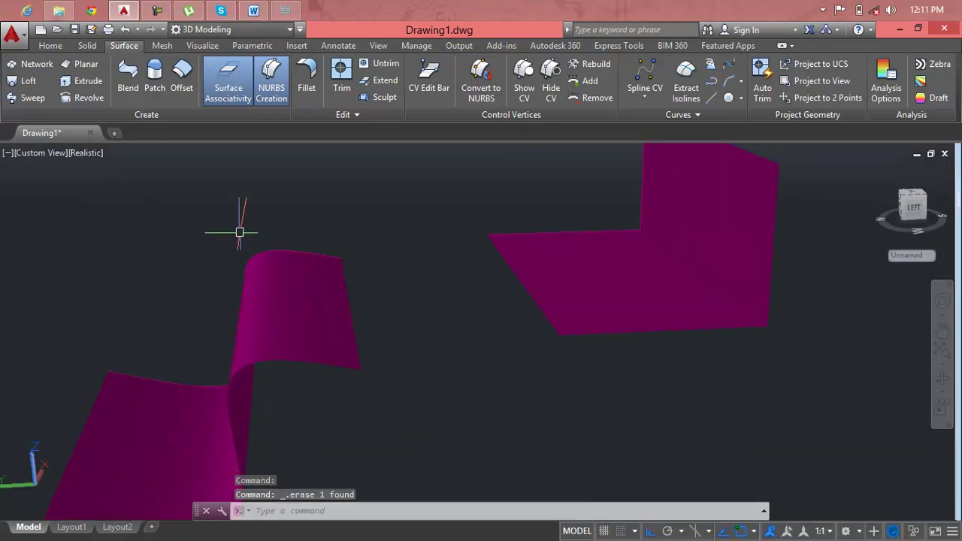
Start a new blend between the angled right surface's edge and the S-surface's edge.
click(132, 85)
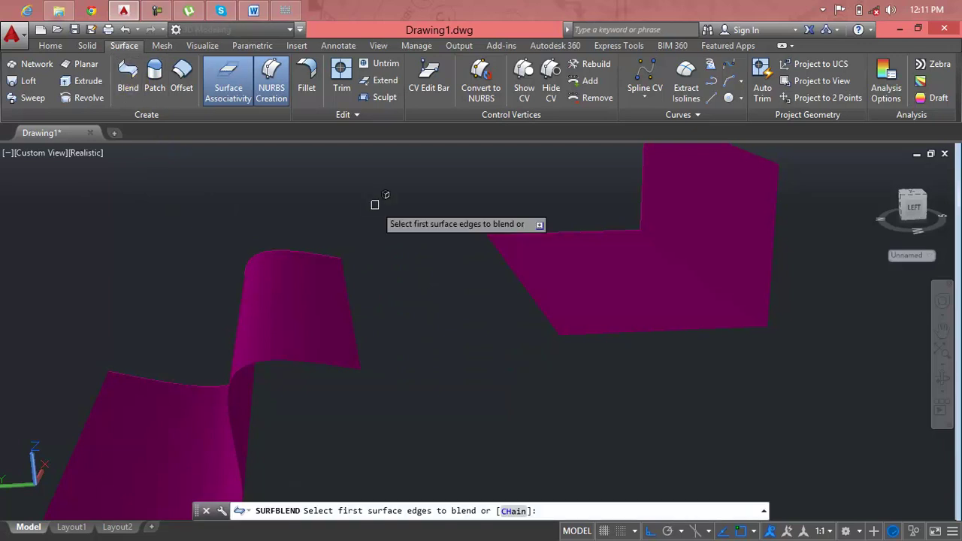
click(509, 272)
key(Return)
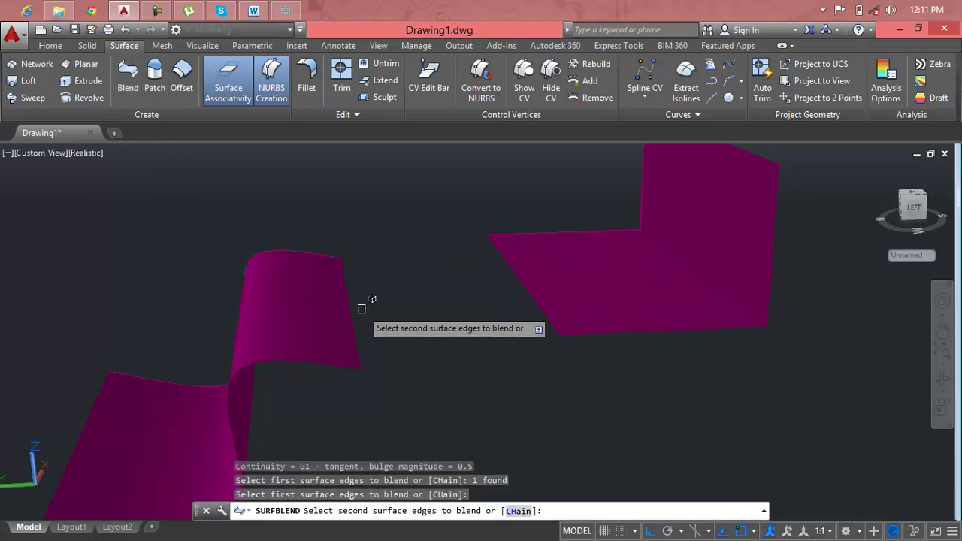
click(348, 316)
key(Return)
Set G1 continuity on both edges, accept the blend, and delete the previous blend.
click(399, 355)
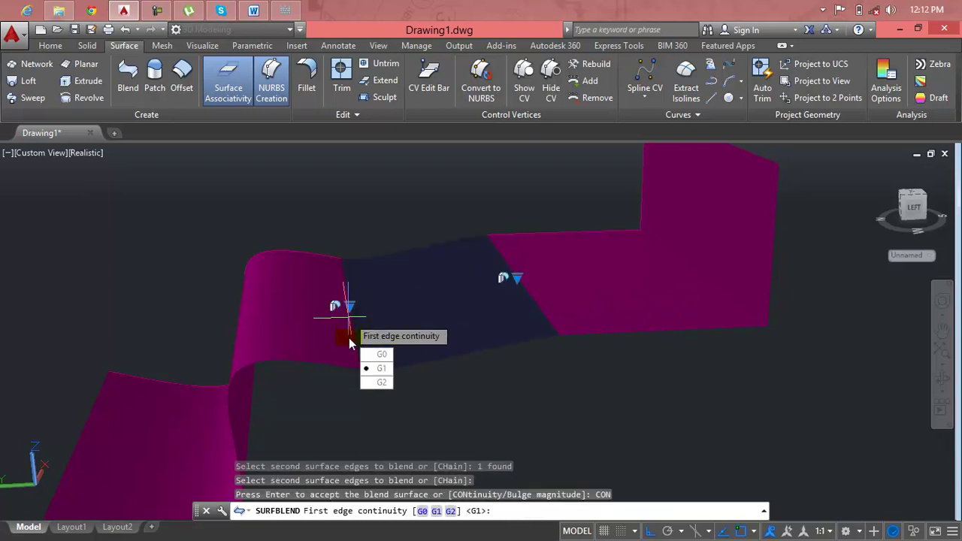
click(378, 368)
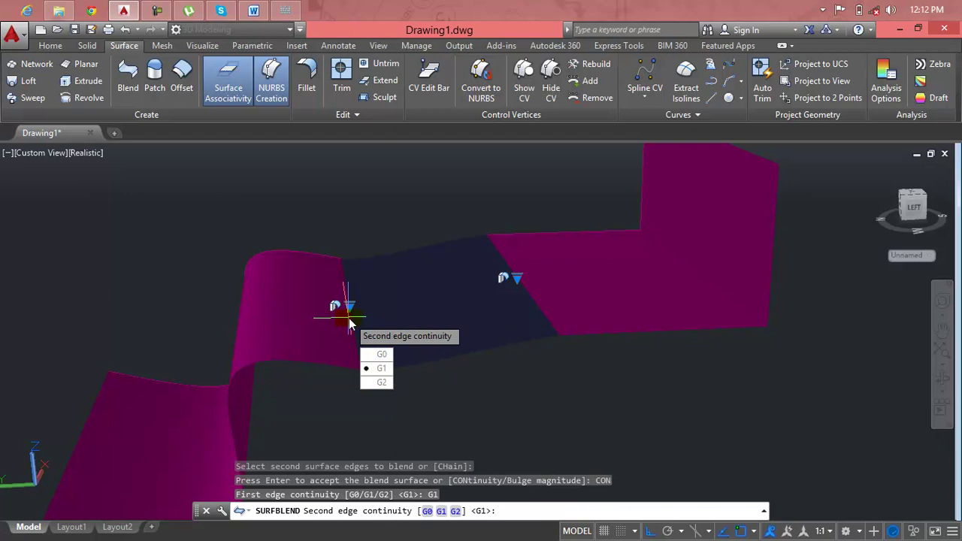
key(Return)
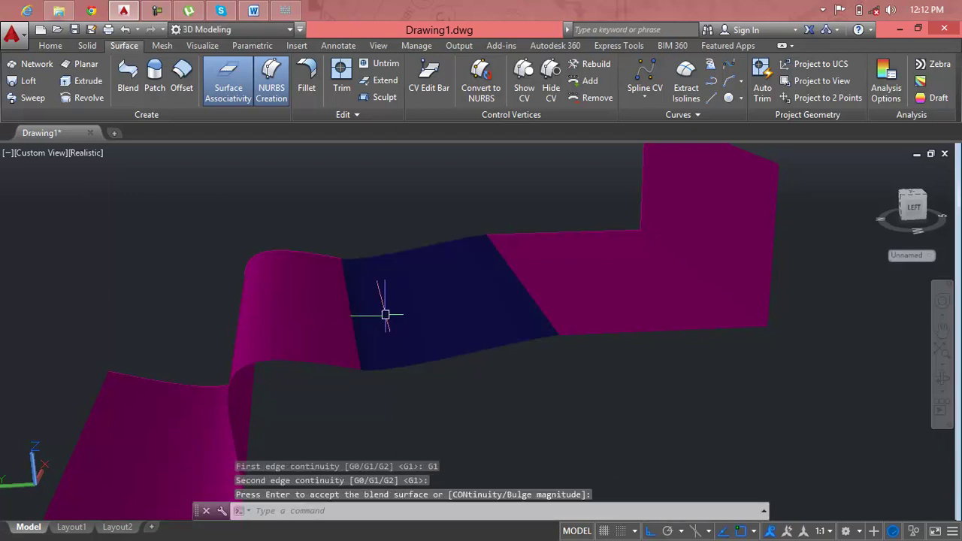
key(Return)
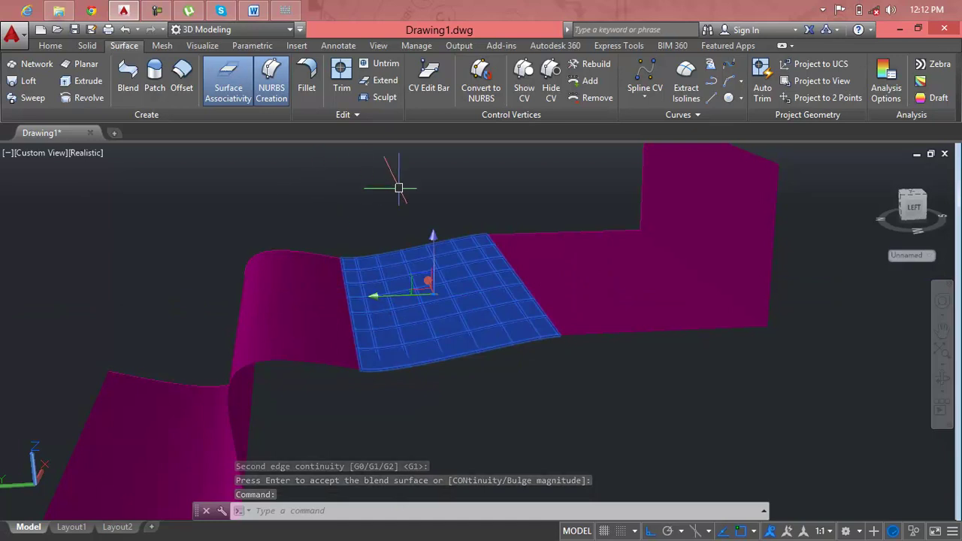
key(Delete)
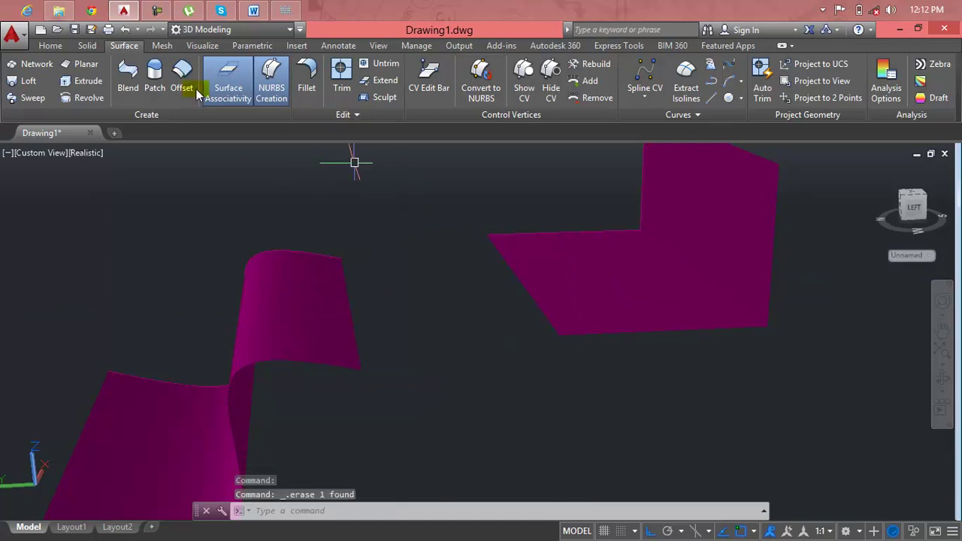
Start a blend between the right surface's left edge and the left surface's right edge.
click(134, 81)
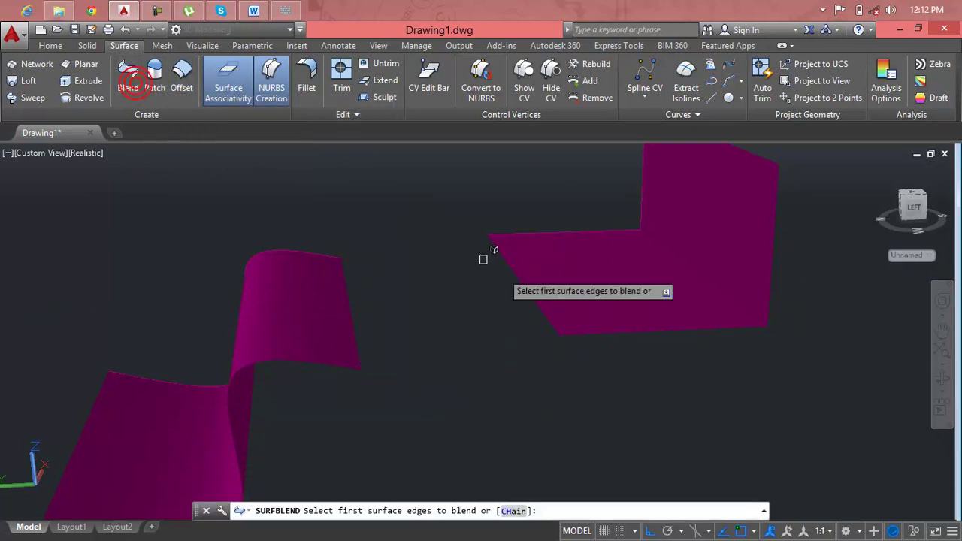
click(547, 313)
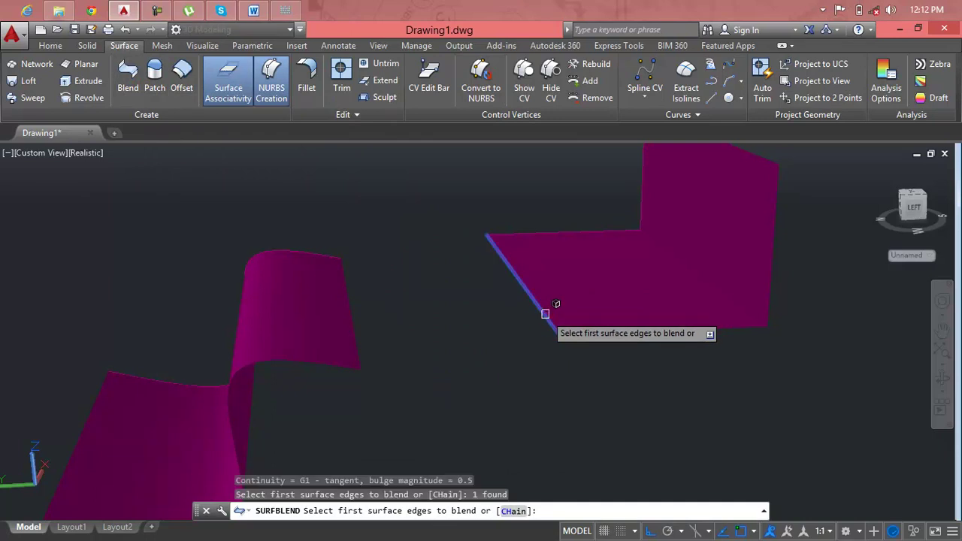
key(Return)
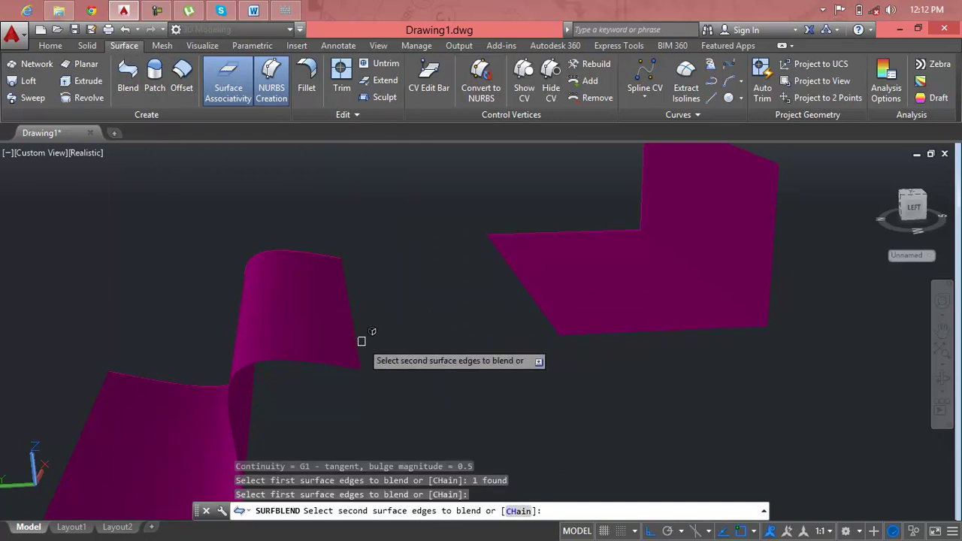
click(360, 342)
key(Return)
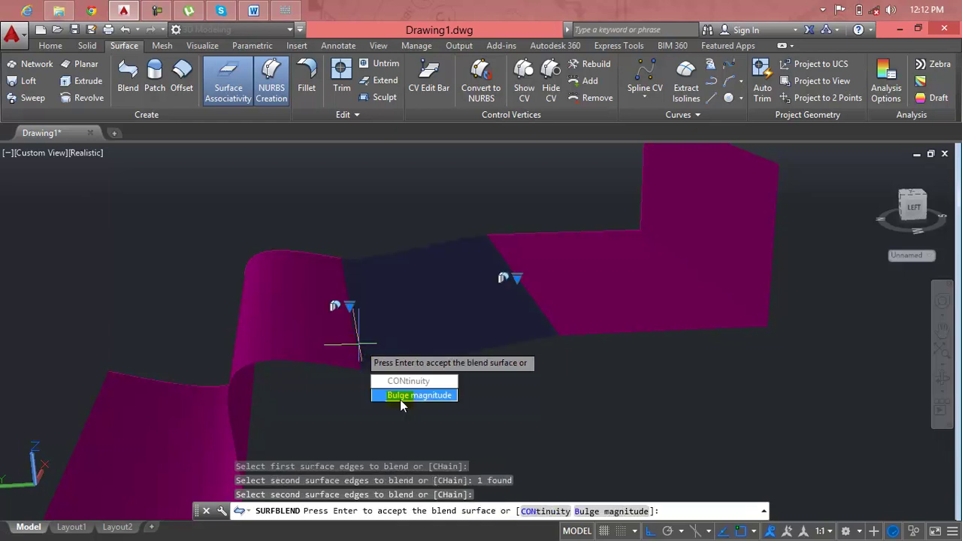
Set bulge magnitude 10 on both edges, accept, and zoom in to select the blend.
click(400, 398)
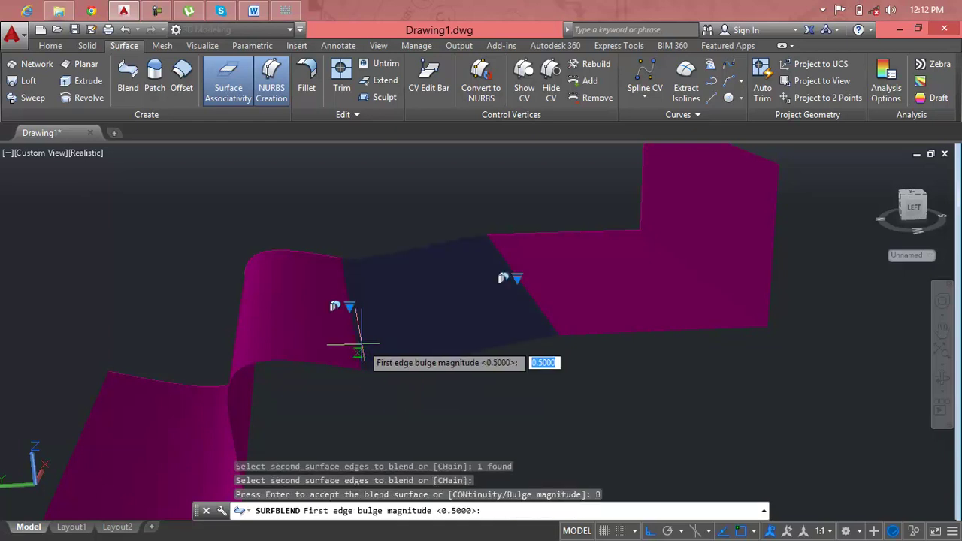
text(1)
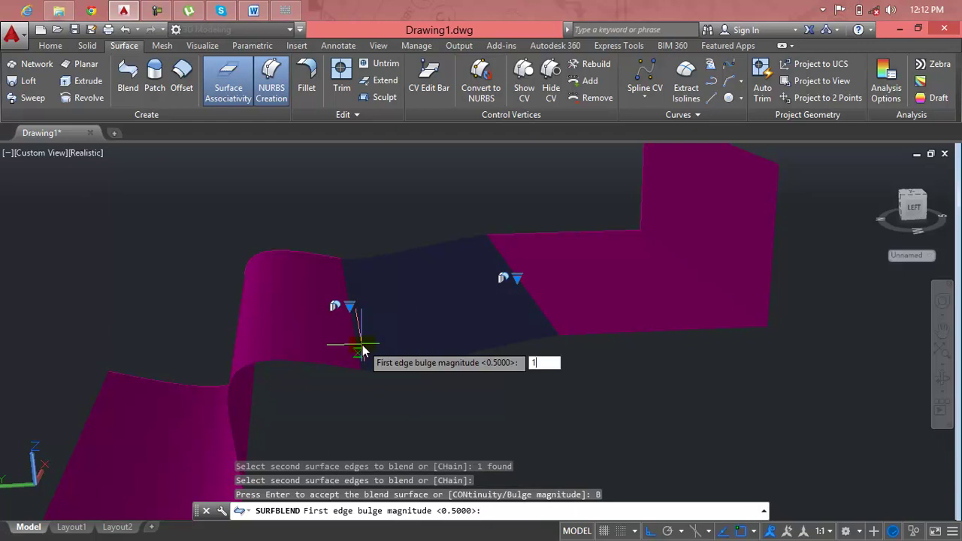
key(Return)
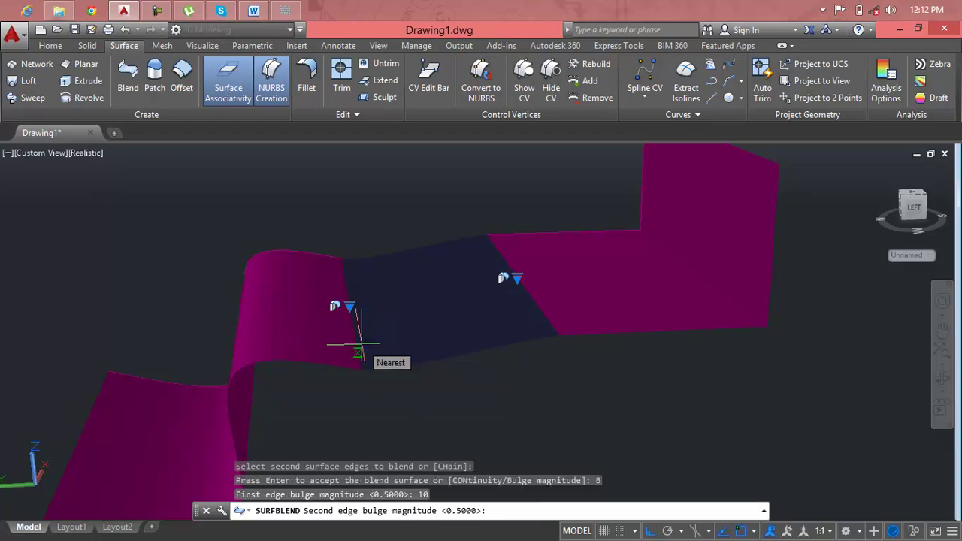
text(10)
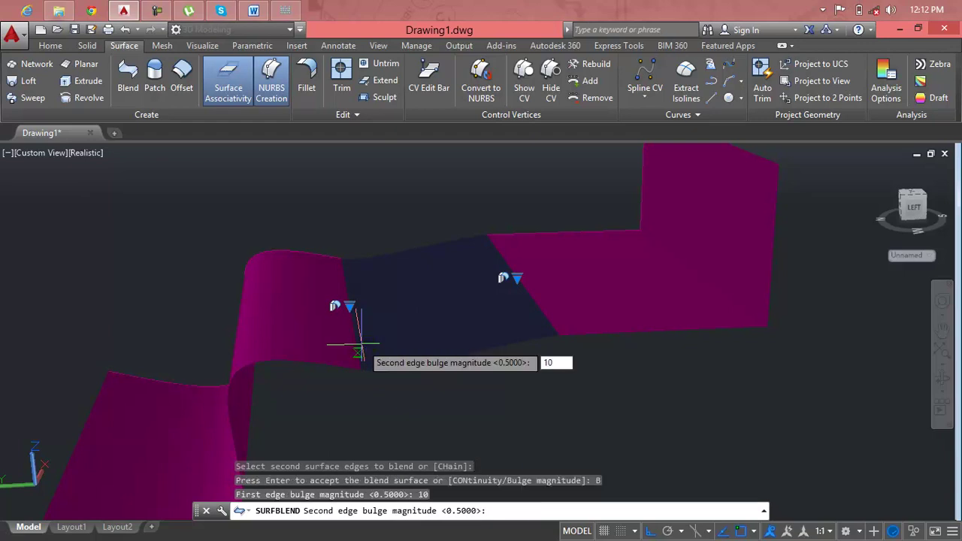
key(Return)
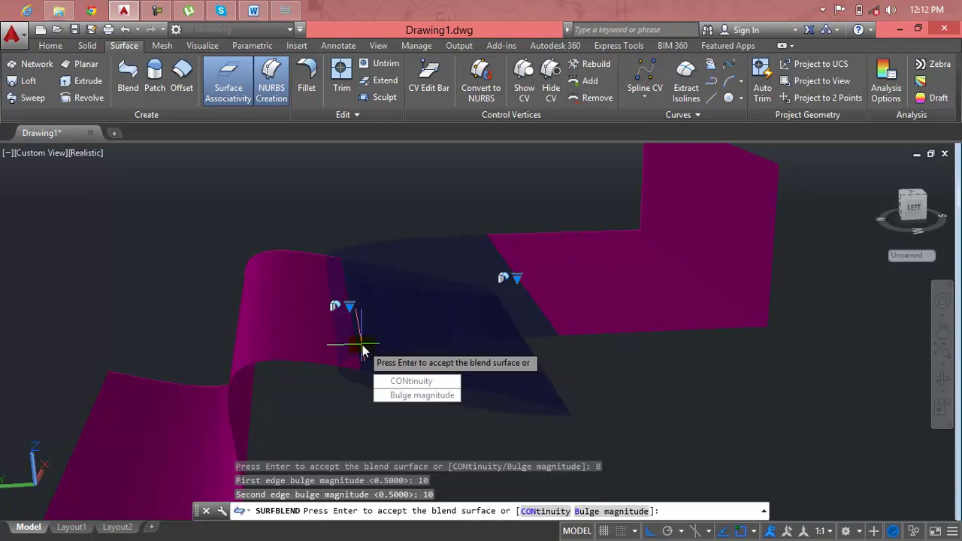
key(Return)
mouse_move(480, 399)
middle_down()
mouse_move(472, 268)
mouse_move(421, 275)
middle_up()
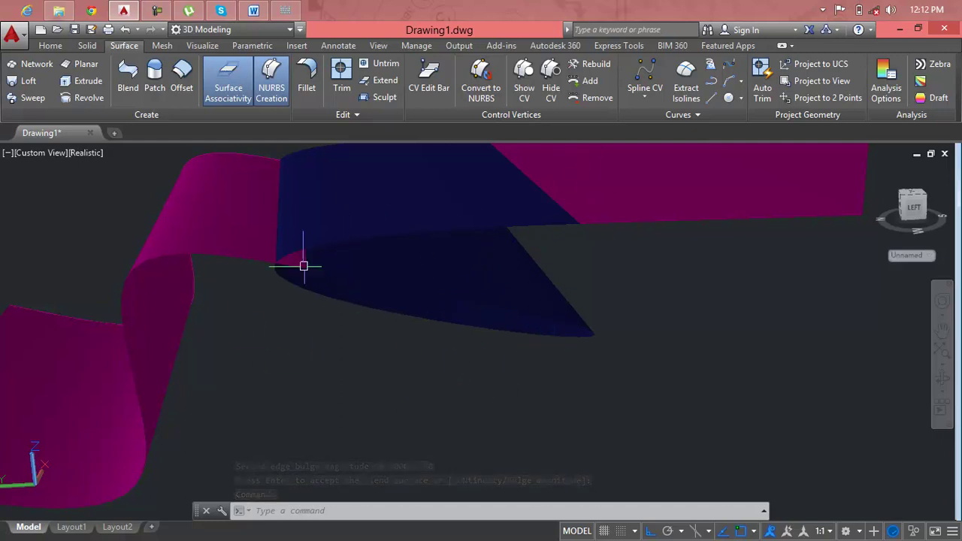
click(397, 209)
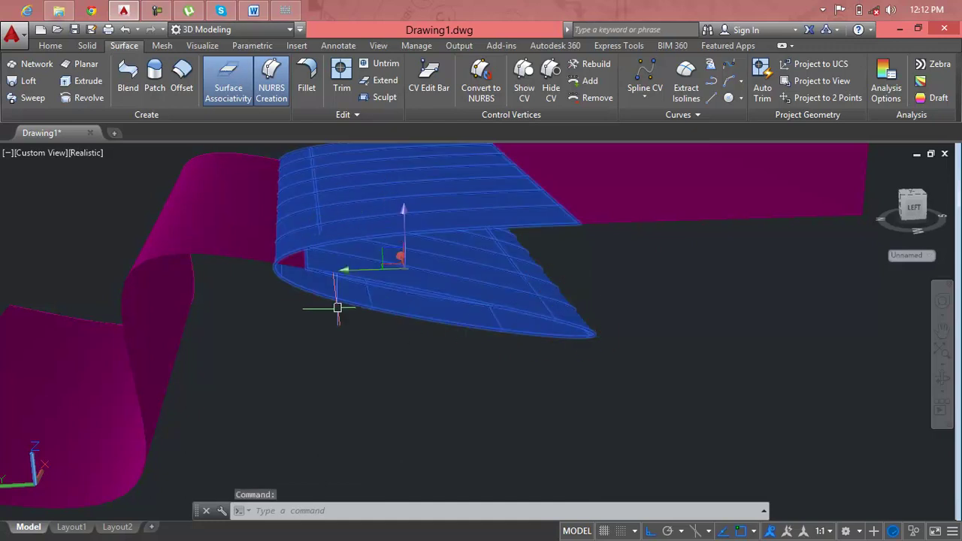
click(489, 164)
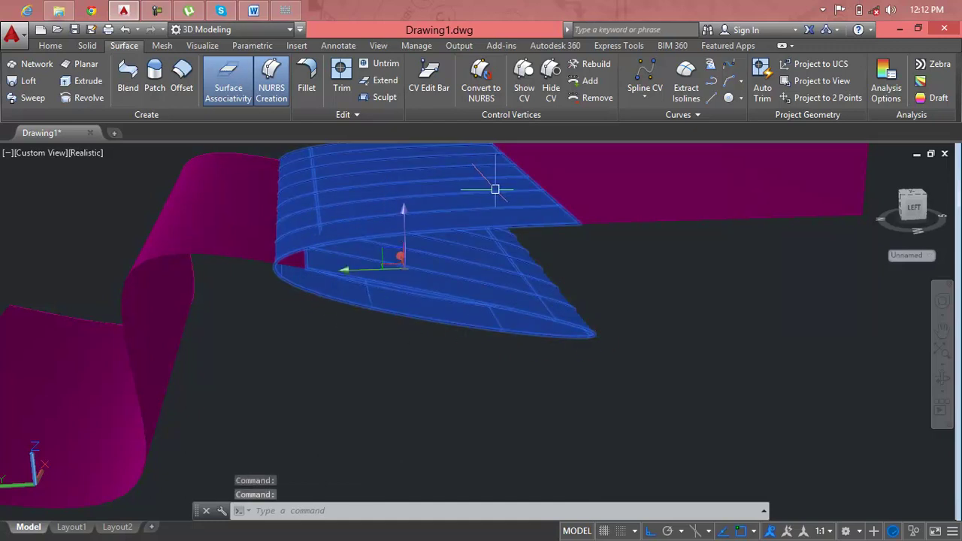
Erase the bulge-10 blend surface and turn the view back to both surfaces.
key(Delete)
click(469, 194)
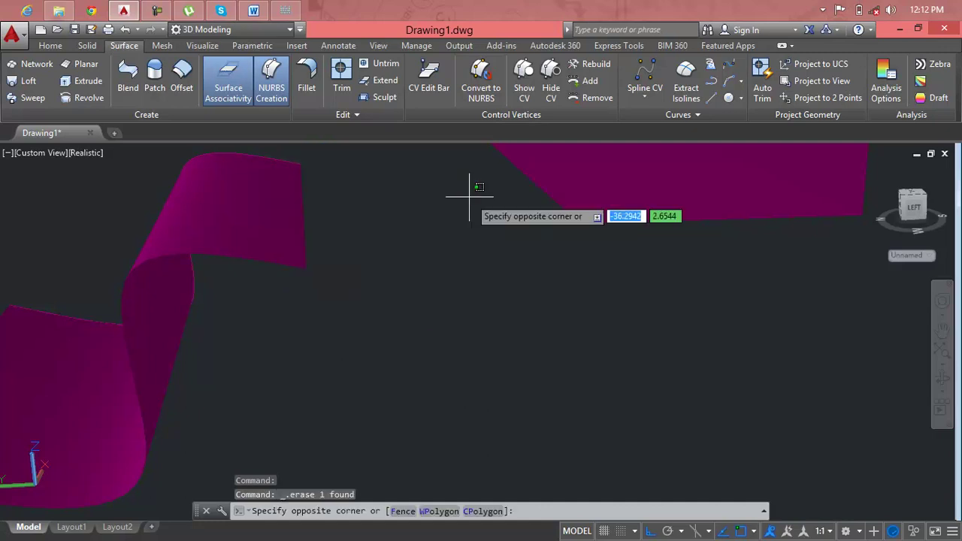
shift+middle_drag(470, 203, 428, 292)
key(Escape)
key(Escape)
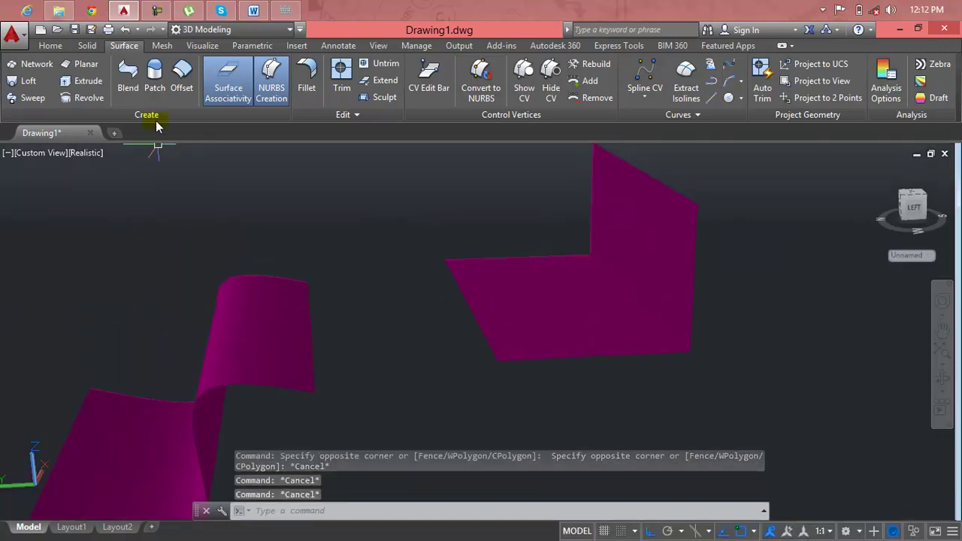
Create a default blend between the right surface's left edge and the left surface's right edge.
click(130, 81)
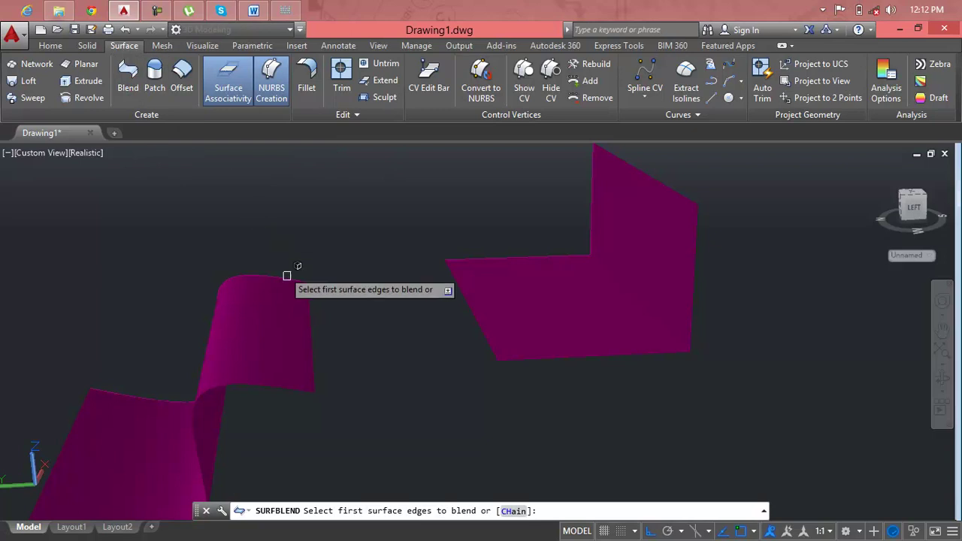
click(466, 298)
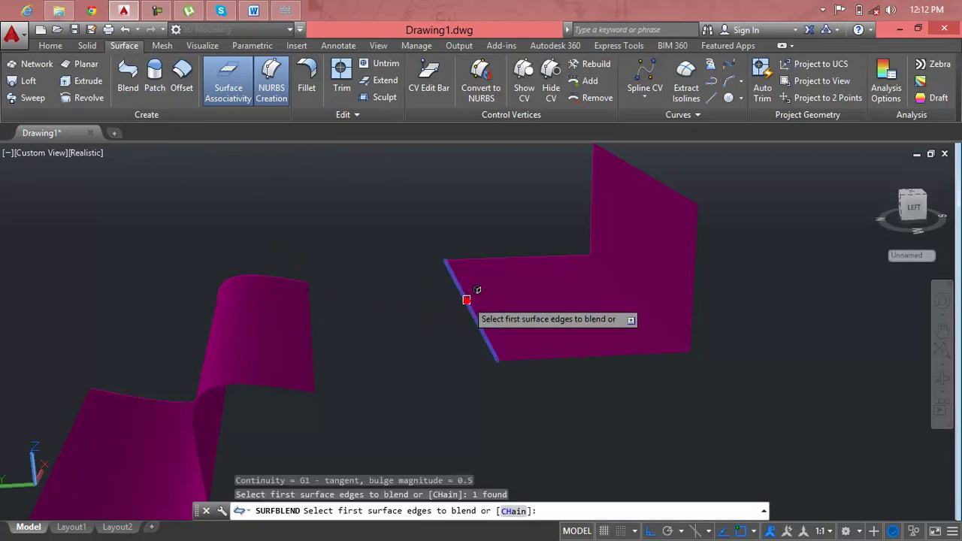
click(307, 324)
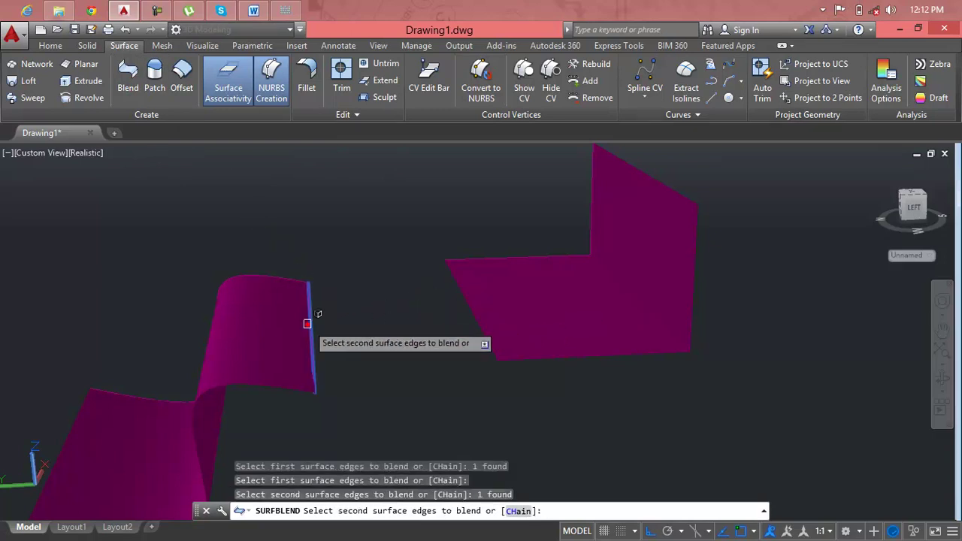
key(Return)
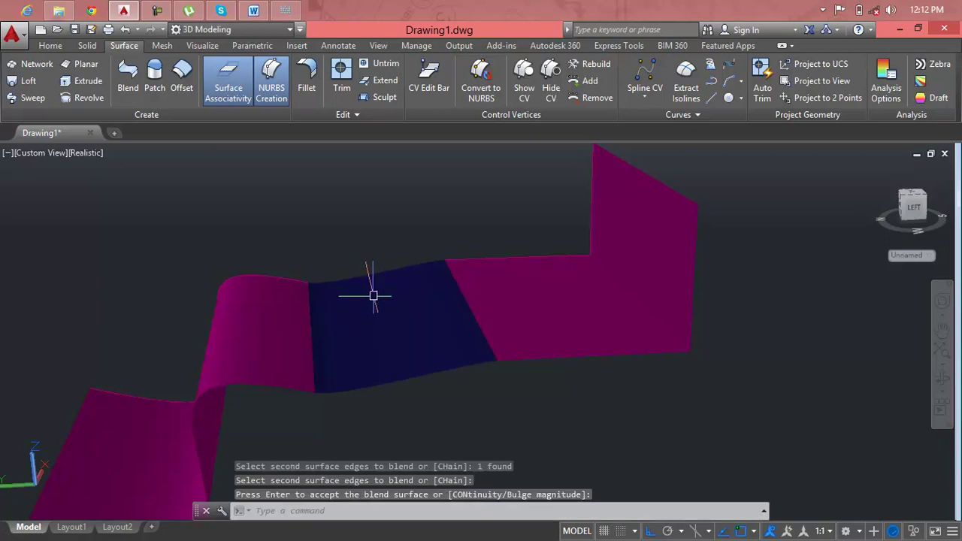
Erase all surfaces, then the leftover profile lines, using selection windows.
click(376, 293)
scroll(492, 353, down, 3)
click(612, 307)
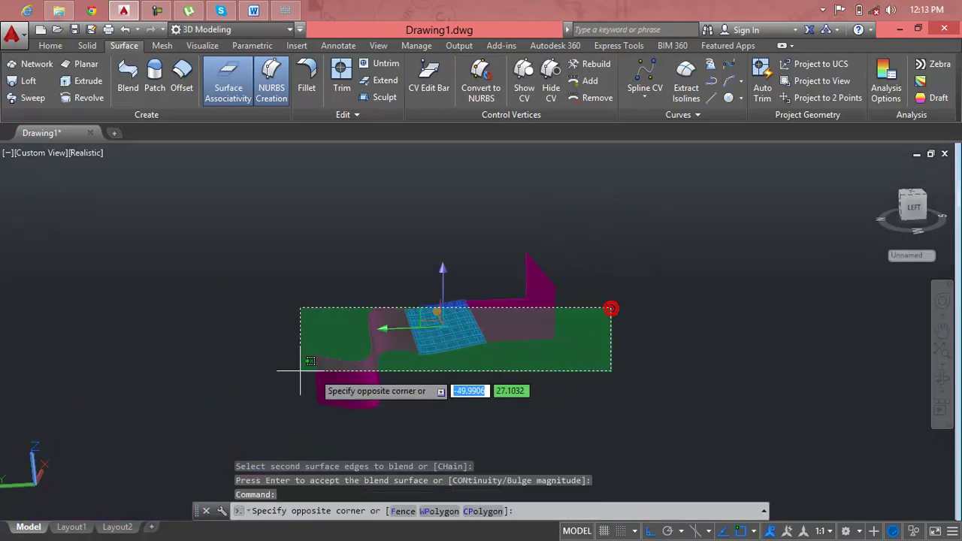
click(286, 368)
key(Delete)
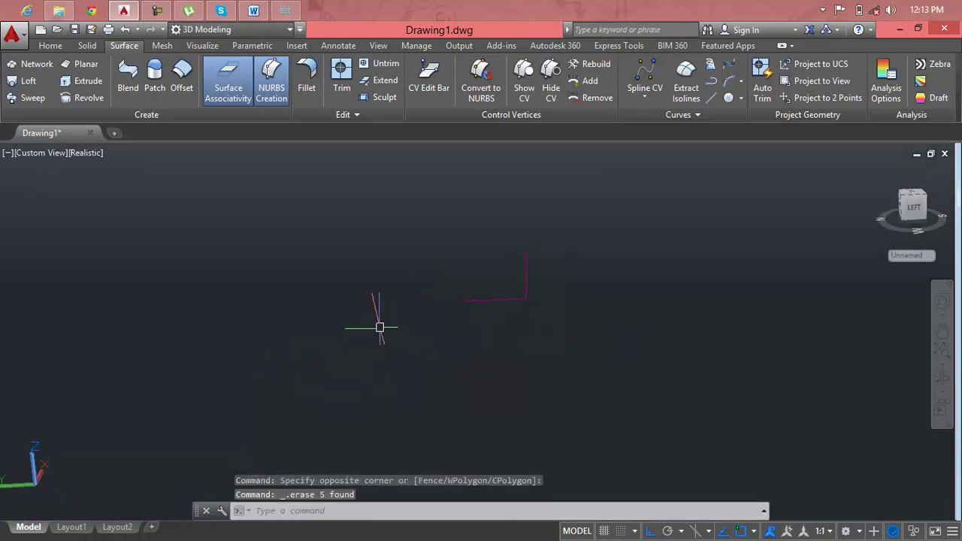
click(575, 242)
click(419, 342)
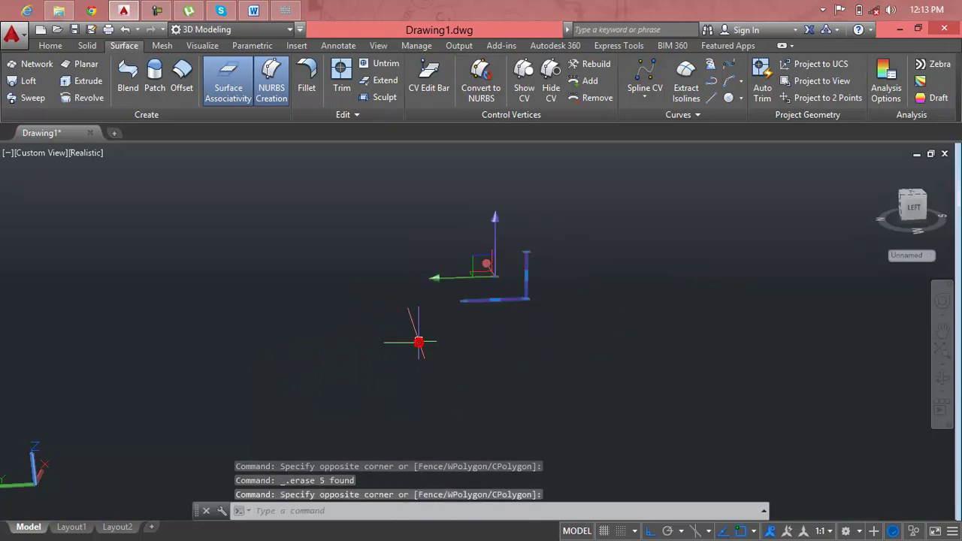
key(Delete)
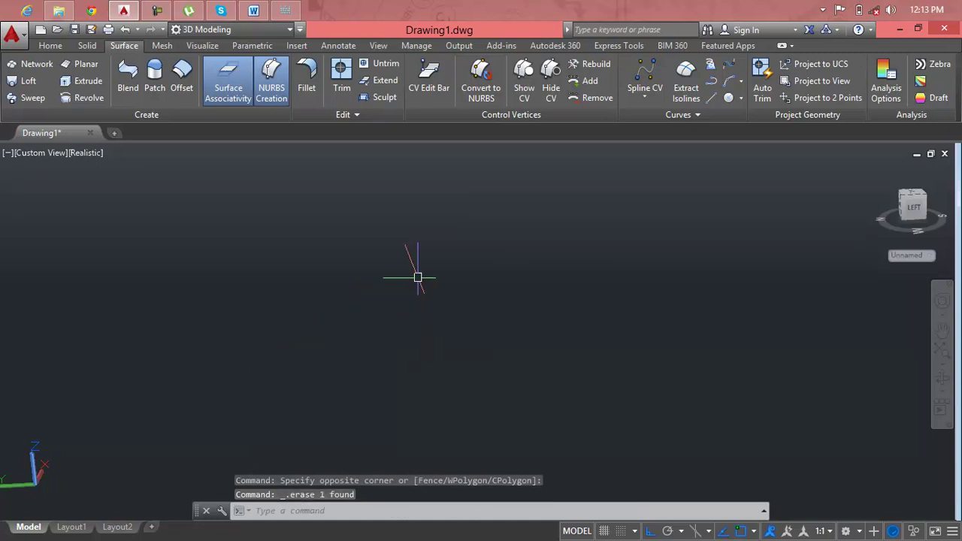